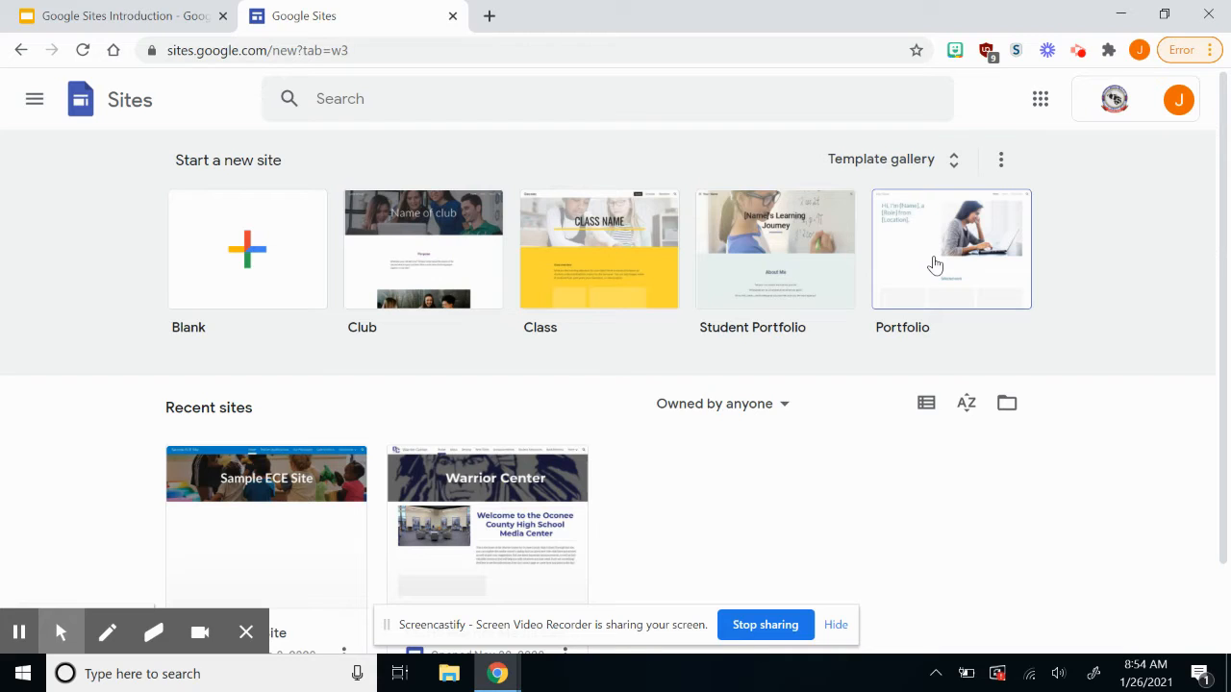
Create a new site from the Blank template and select its 'Your page title' header text.
{"action": "left_click", "coordinate": [291, 276]}
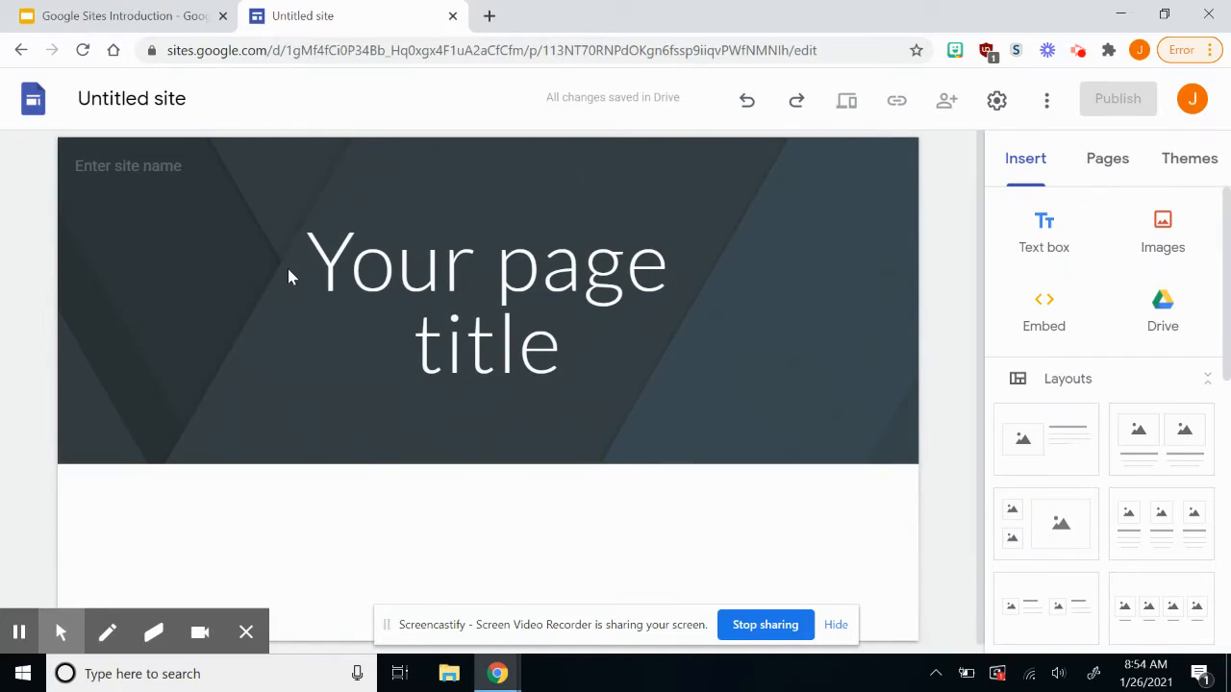
{"action": "left_click", "coordinate": [290, 275]}
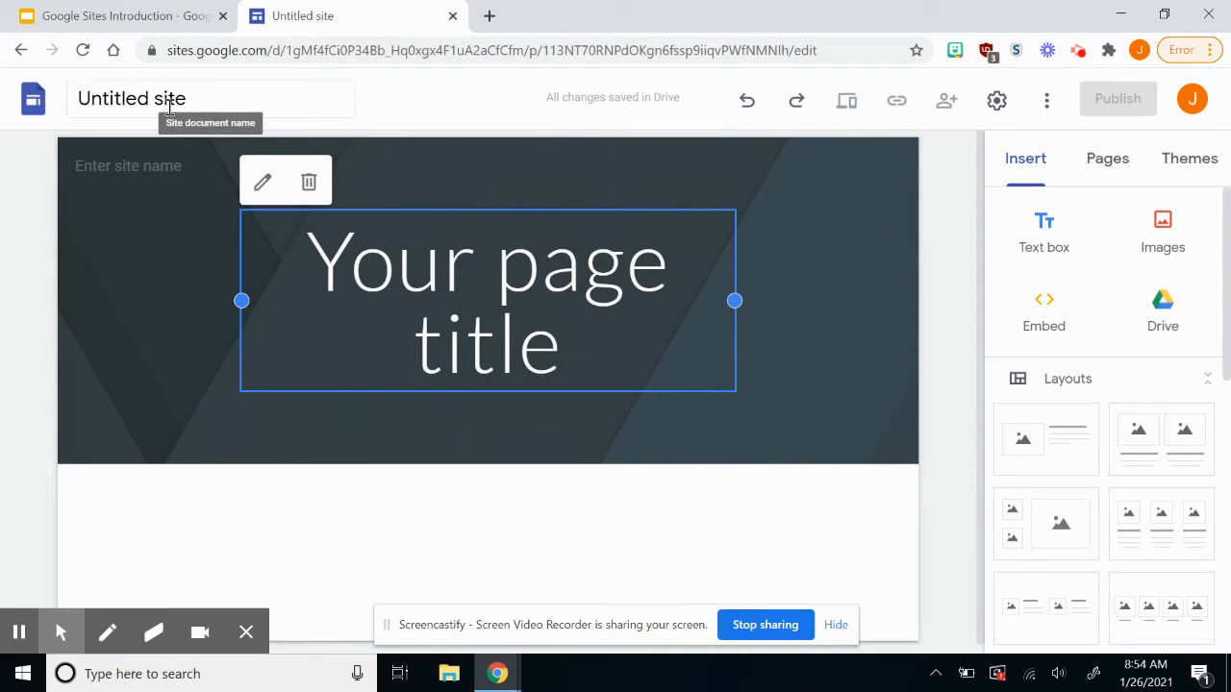
Replace the placeholder page title with 'Oconee County Warriors'.
{"action": "double_click", "coordinate": [415, 268]}
{"action": "triple_click", "coordinate": [414, 269]}
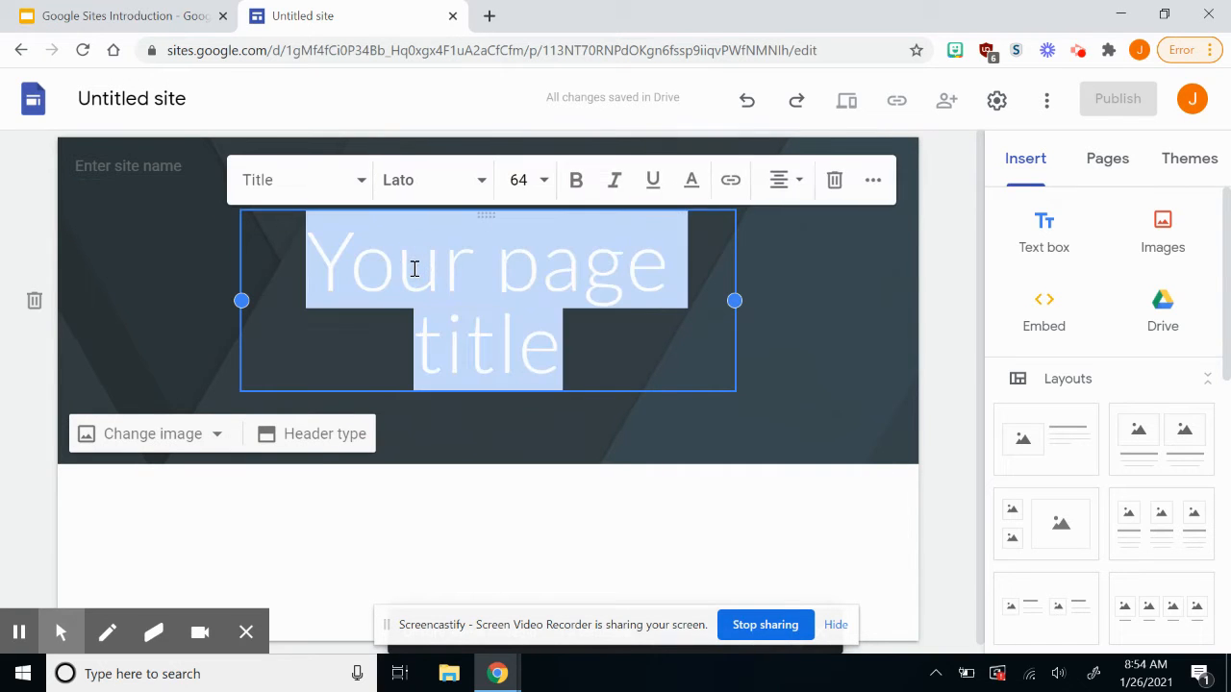
{"action": "key", "text": "BackSpace"}
{"action": "type", "text": "Oconee "}
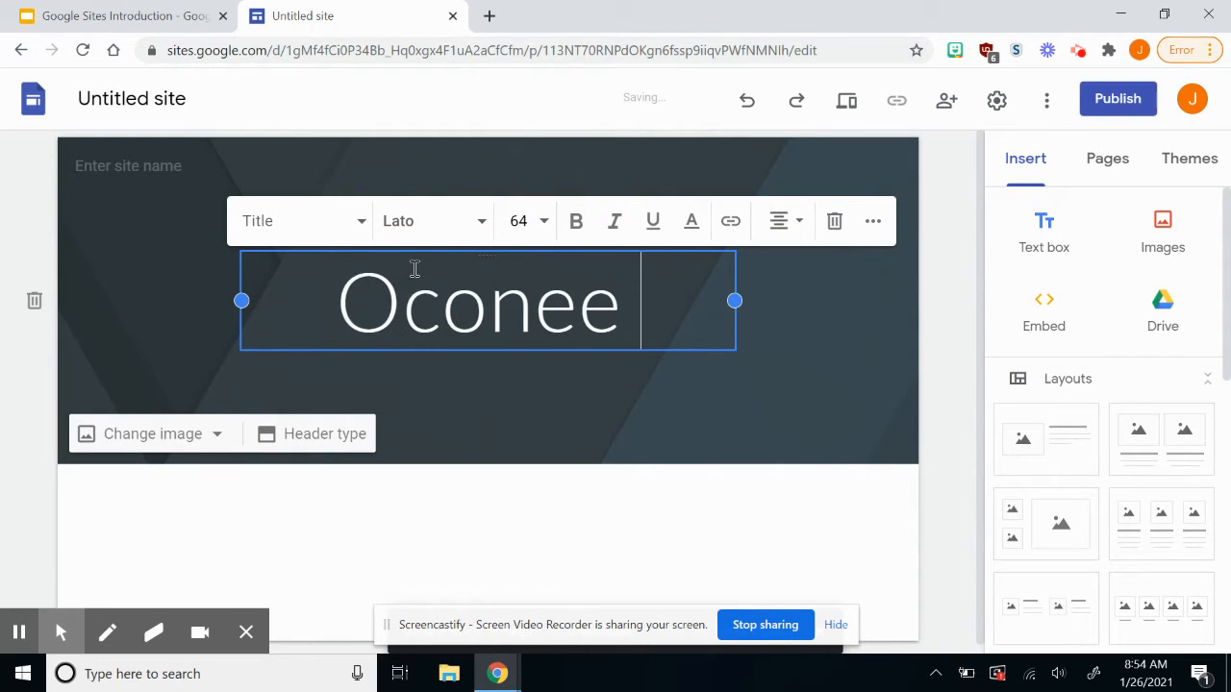
{"action": "type", "text": "County Warriors"}
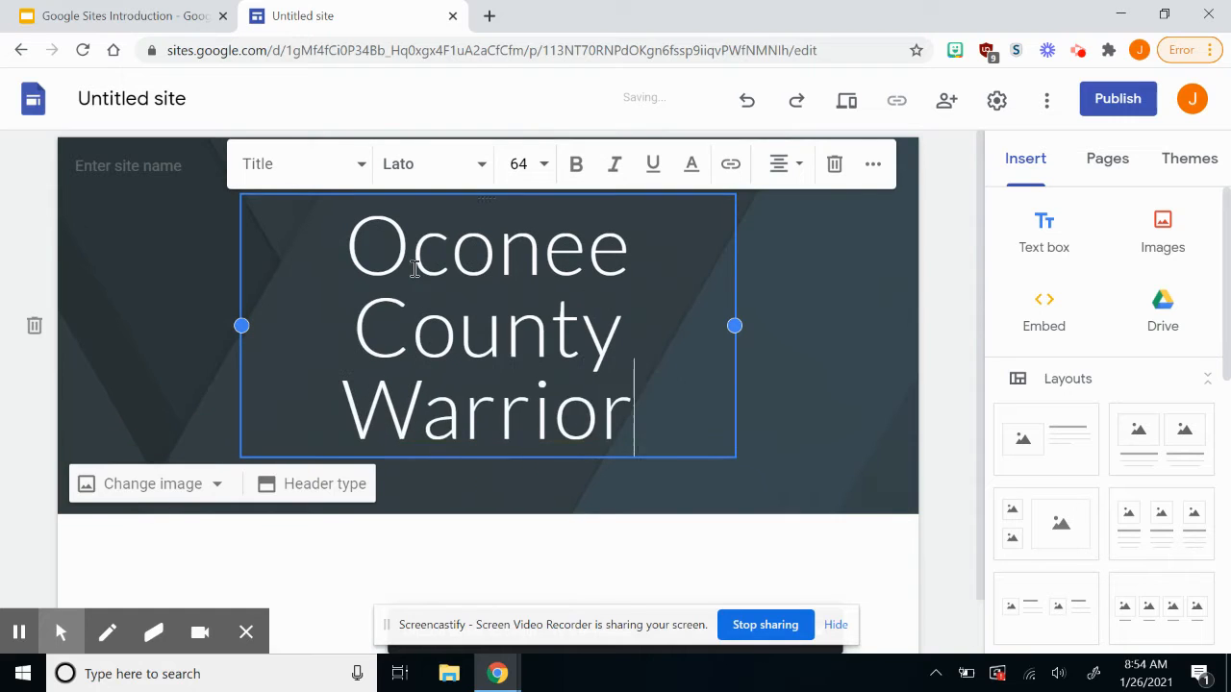
Format the title in Georgia font, size 48, bold.
{"action": "triple_click", "coordinate": [600, 409]}
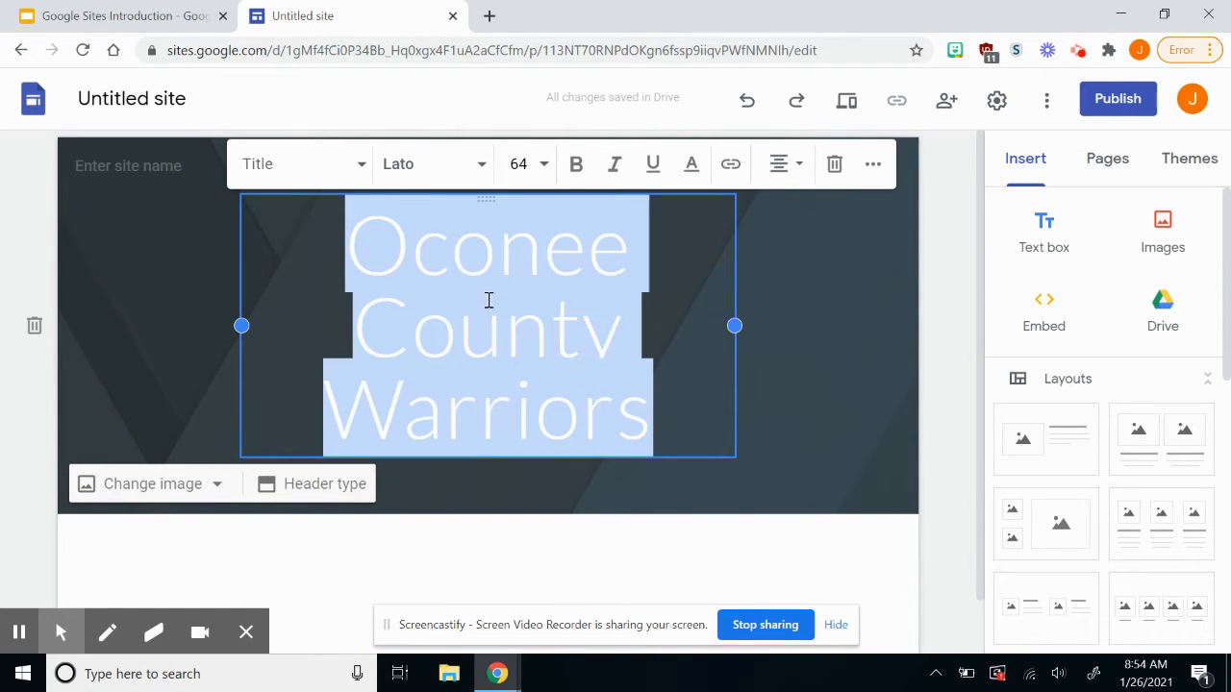
{"action": "left_click", "coordinate": [482, 173]}
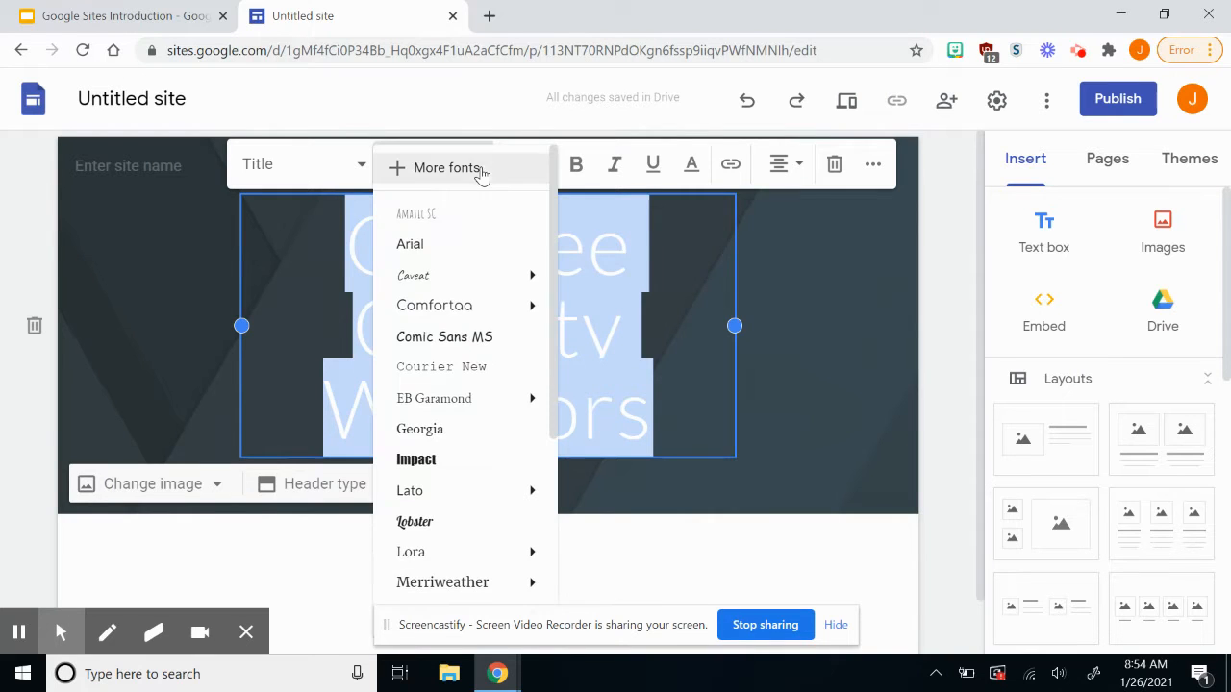
{"action": "mouse_move", "coordinate": [456, 407]}
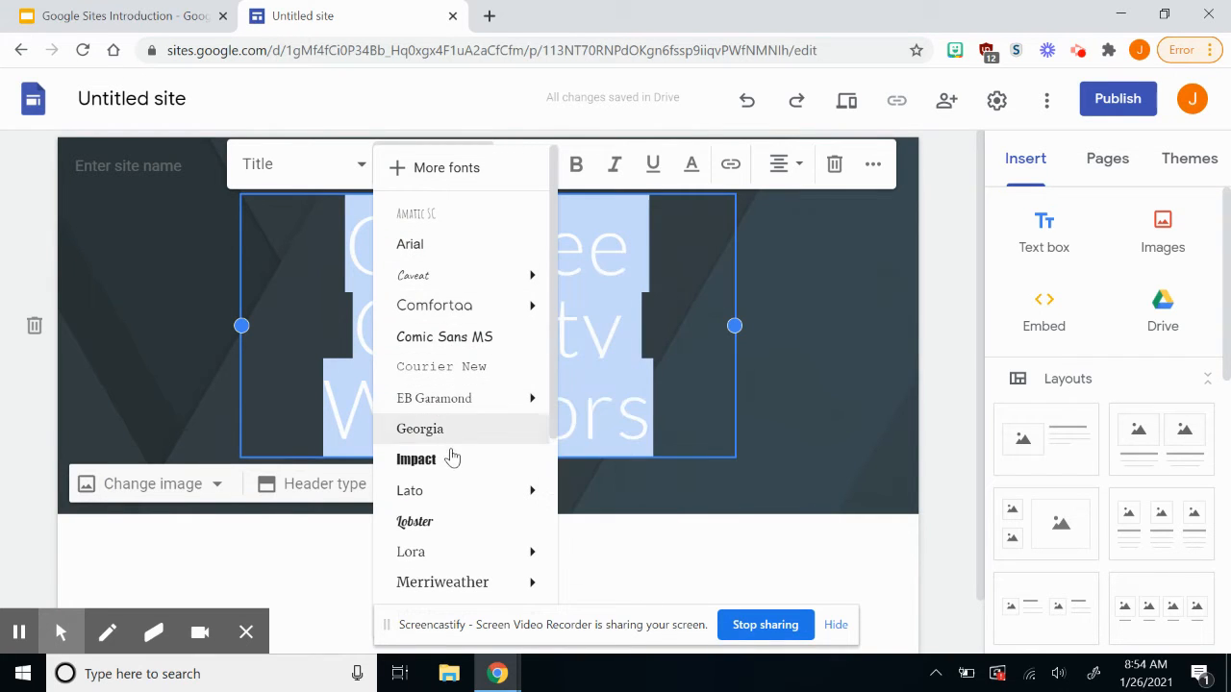
{"action": "left_click", "coordinate": [456, 437]}
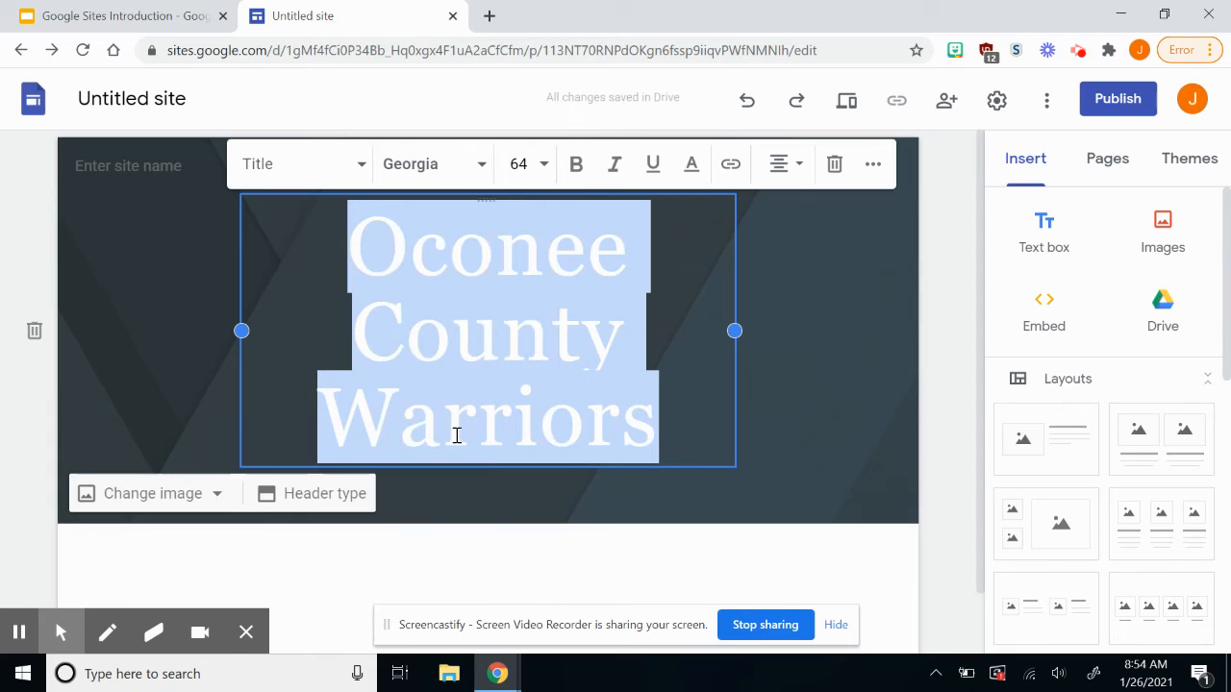
{"action": "left_click", "coordinate": [544, 169]}
{"action": "scroll", "coordinate": [527, 487], "scroll_direction": "down", "scroll_amount": 3}
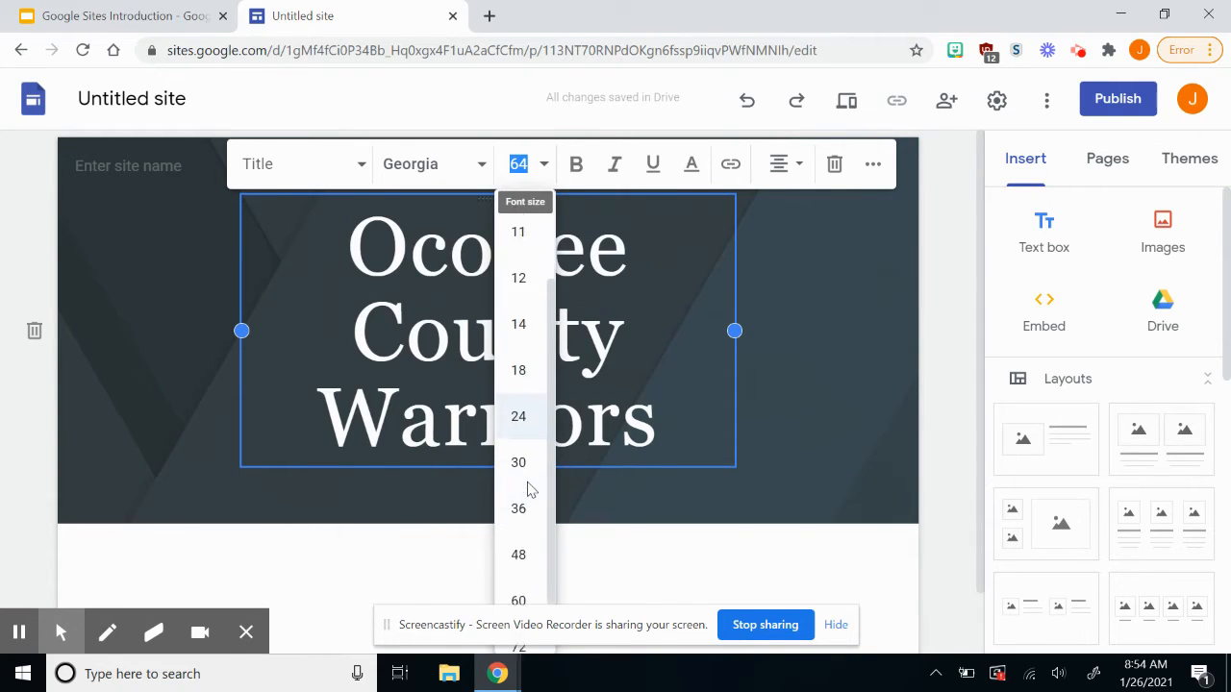
{"action": "left_click", "coordinate": [528, 487]}
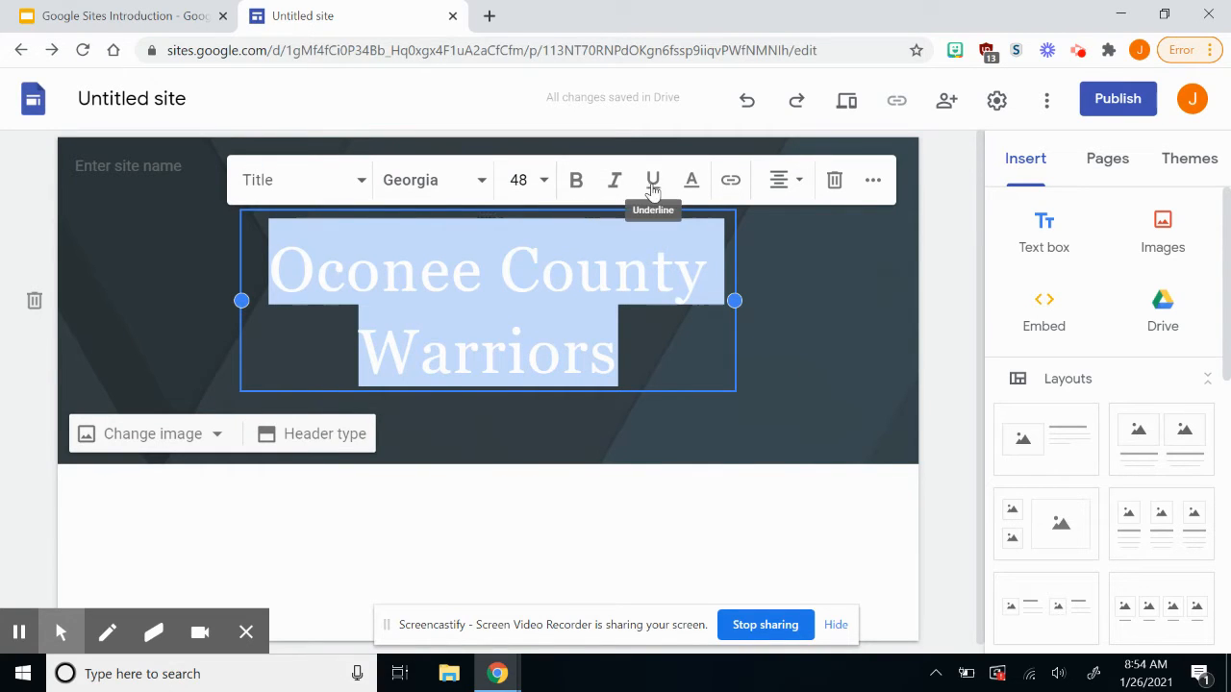
{"action": "left_click", "coordinate": [577, 181]}
Try Heading style, then return the title to Title style and reapply bold at size 48.
{"action": "left_click", "coordinate": [692, 289]}
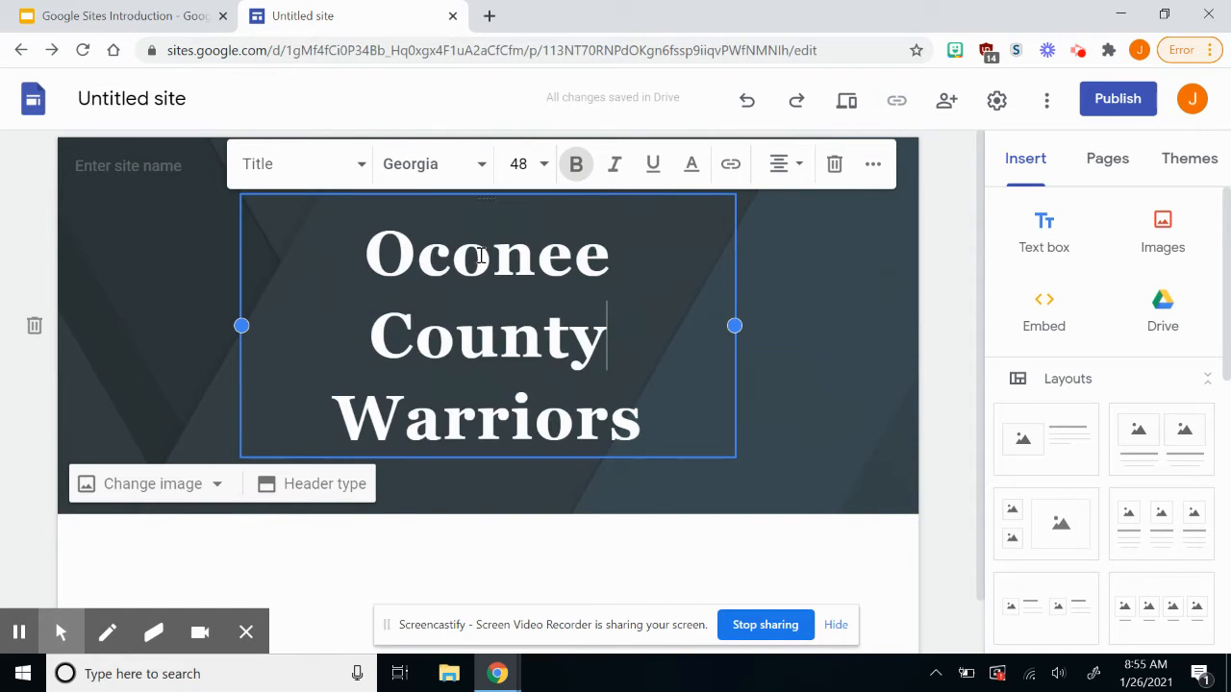
{"action": "left_click", "coordinate": [352, 168]}
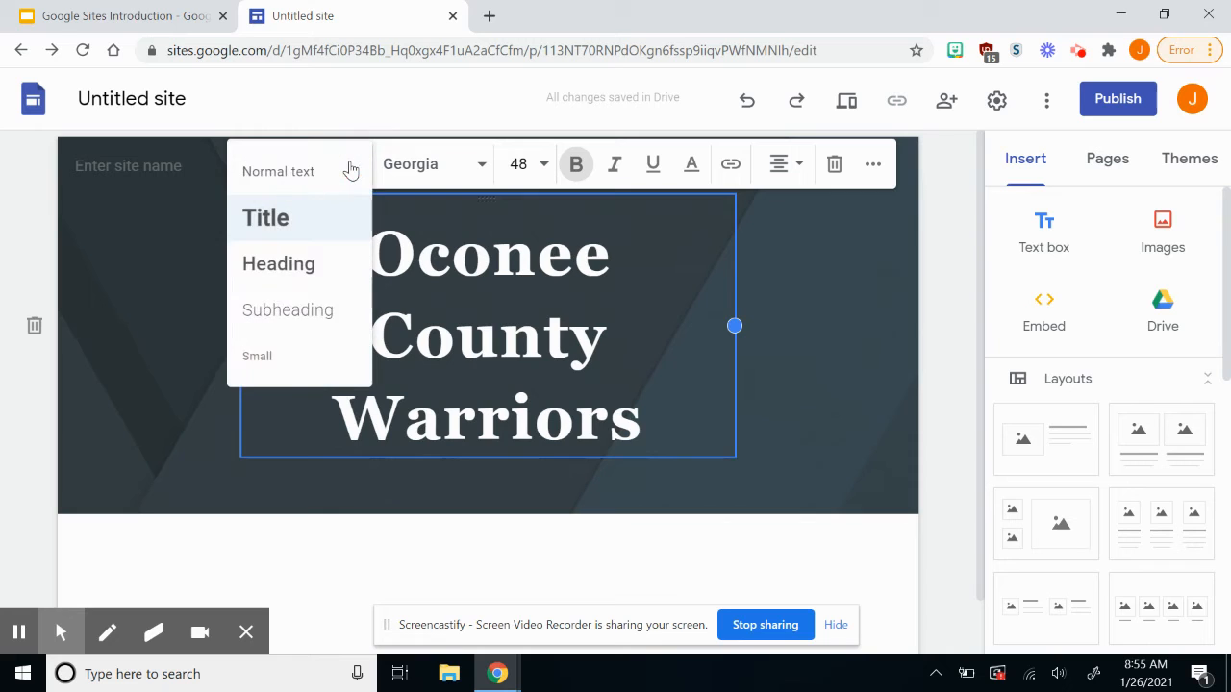
{"action": "left_click", "coordinate": [330, 262]}
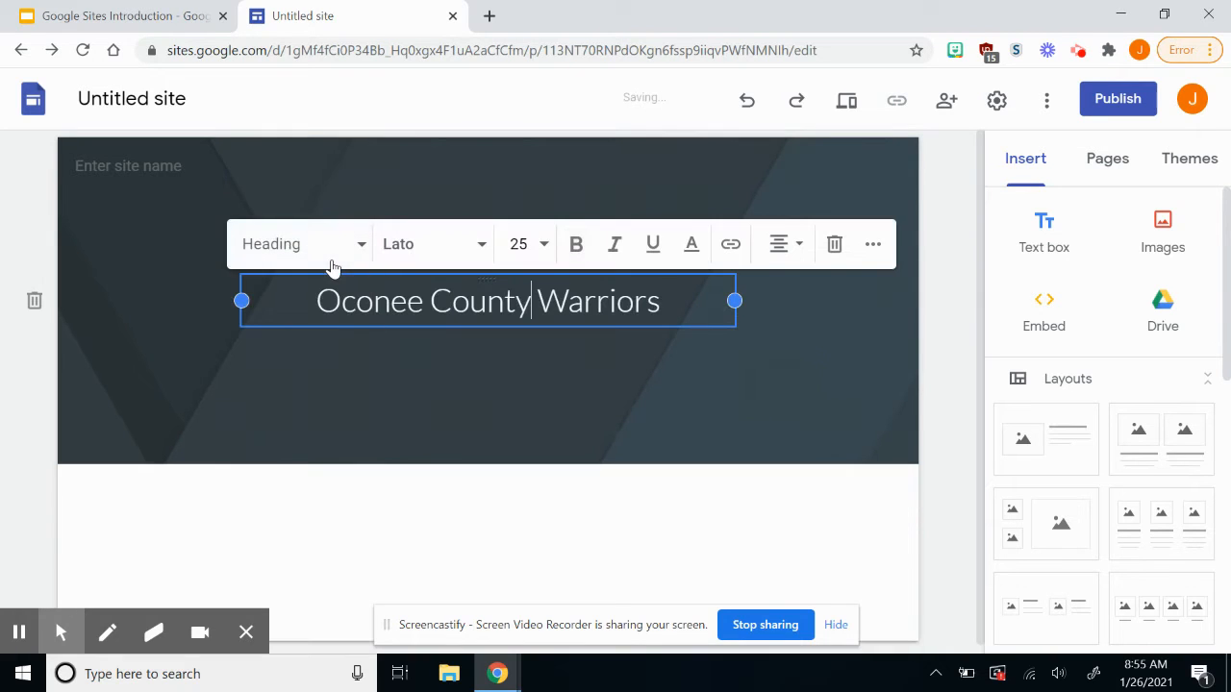
{"action": "left_click", "coordinate": [356, 247]}
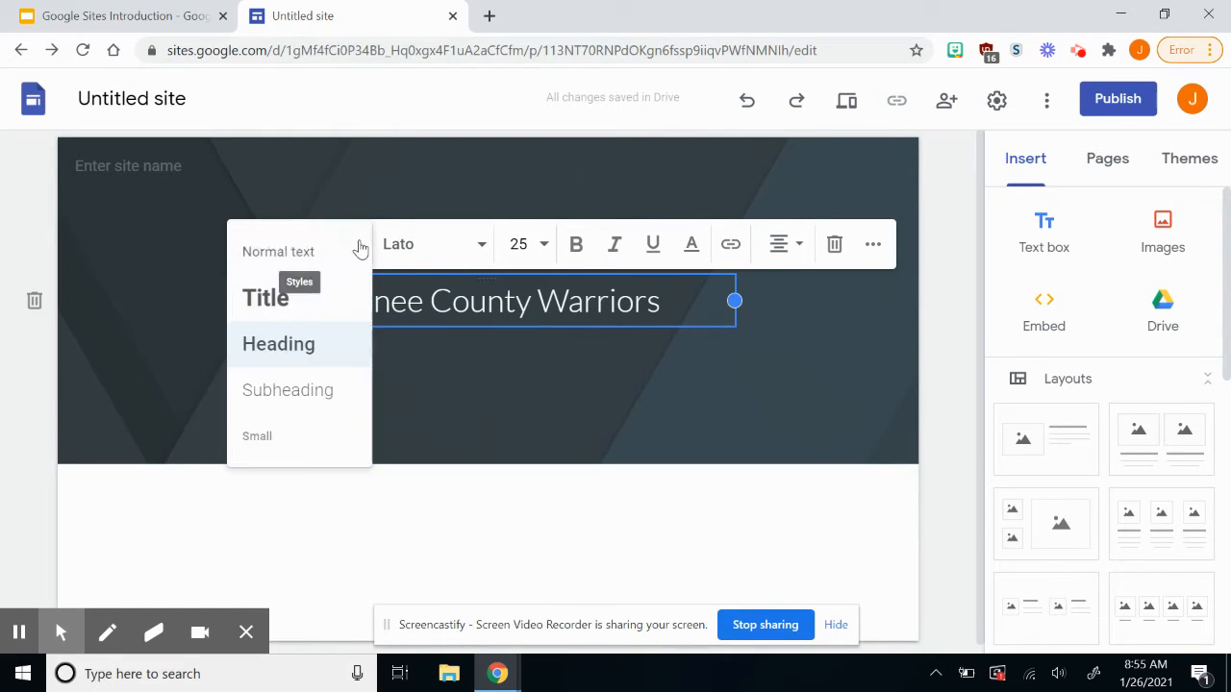
{"action": "left_click", "coordinate": [327, 300]}
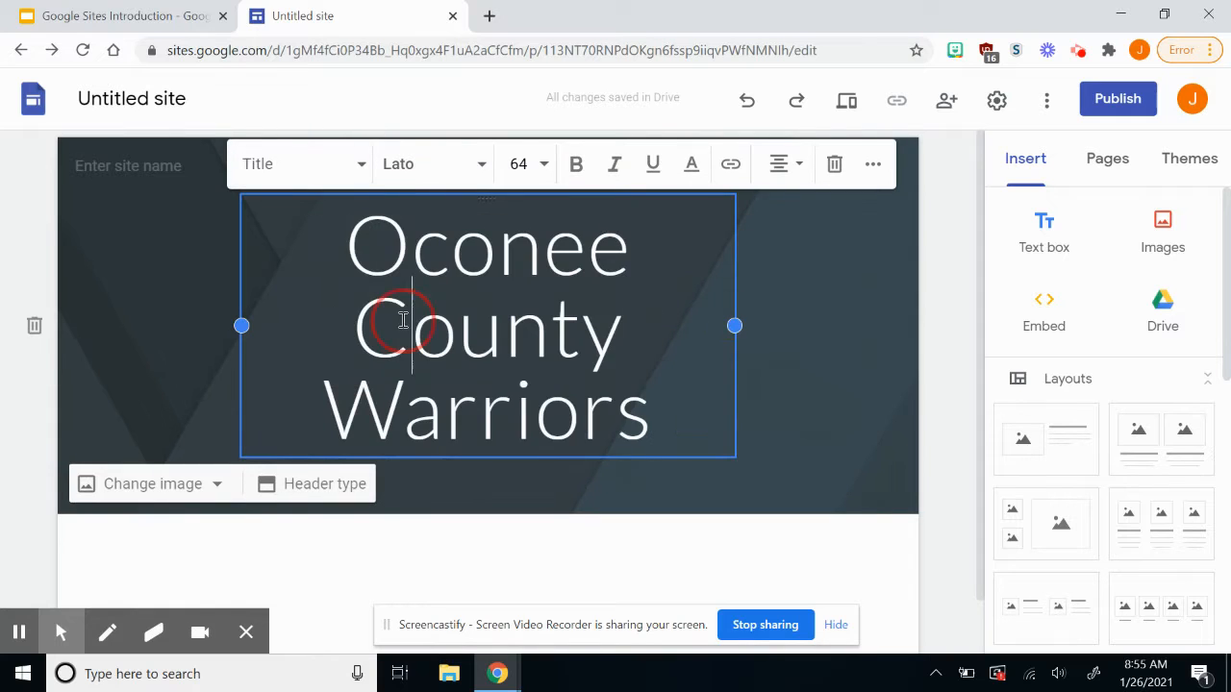
{"action": "triple_click", "coordinate": [403, 320]}
{"action": "left_click", "coordinate": [576, 163]}
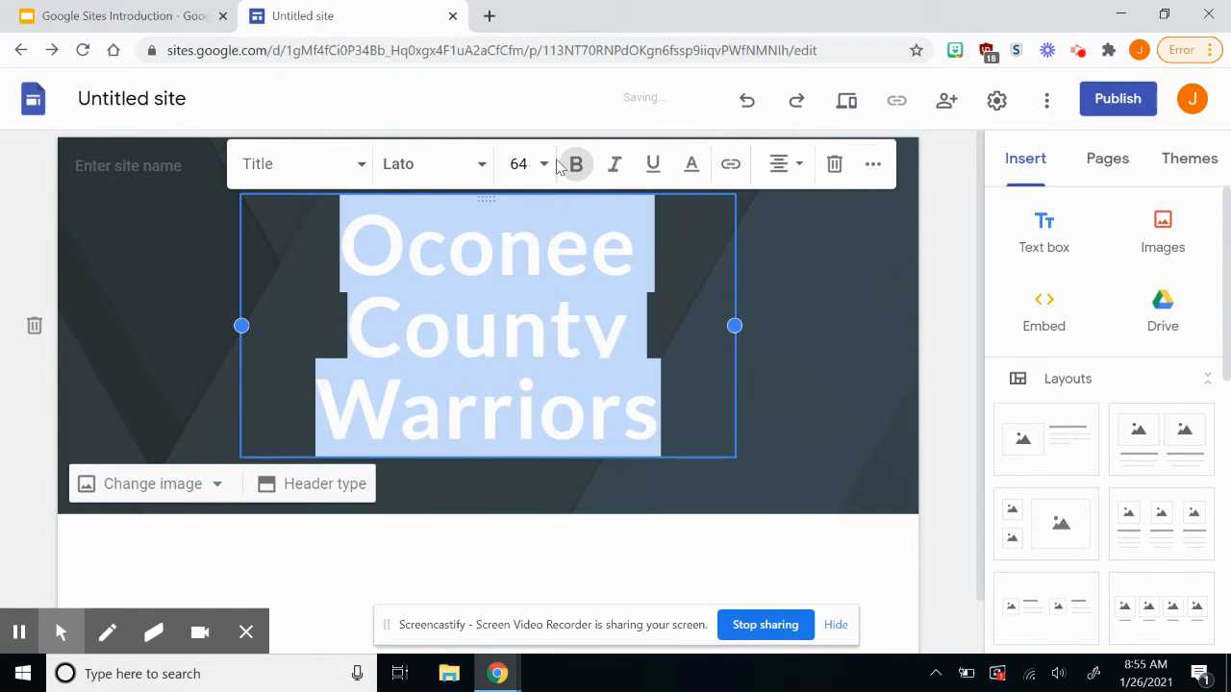
{"action": "left_click", "coordinate": [544, 166]}
{"action": "left_click", "coordinate": [520, 486]}
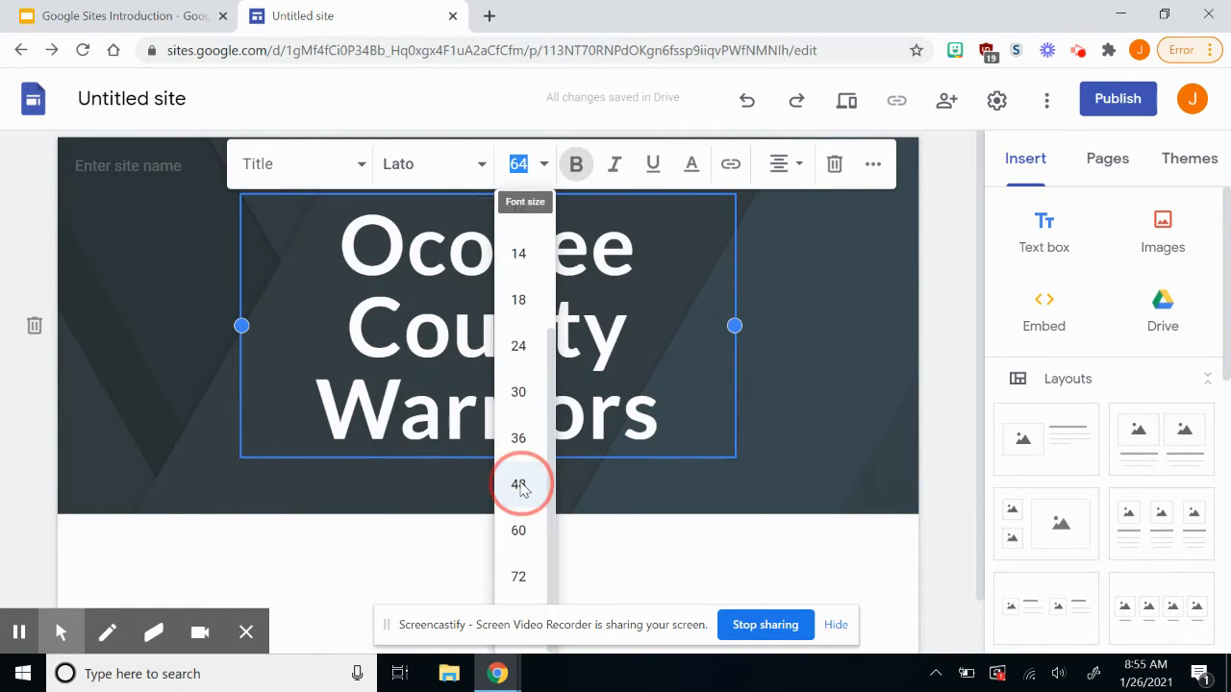
{"action": "left_click", "coordinate": [197, 324]}
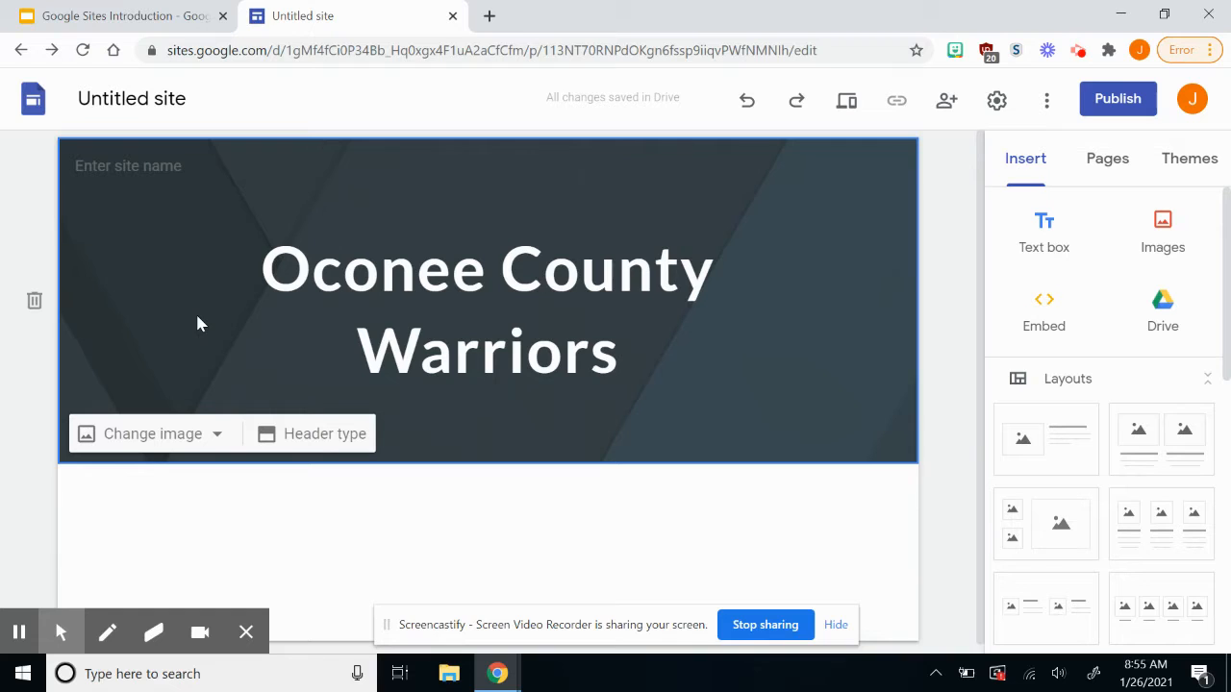
Name the site OCW and upload download.png as the header logo.
{"action": "left_click", "coordinate": [132, 168]}
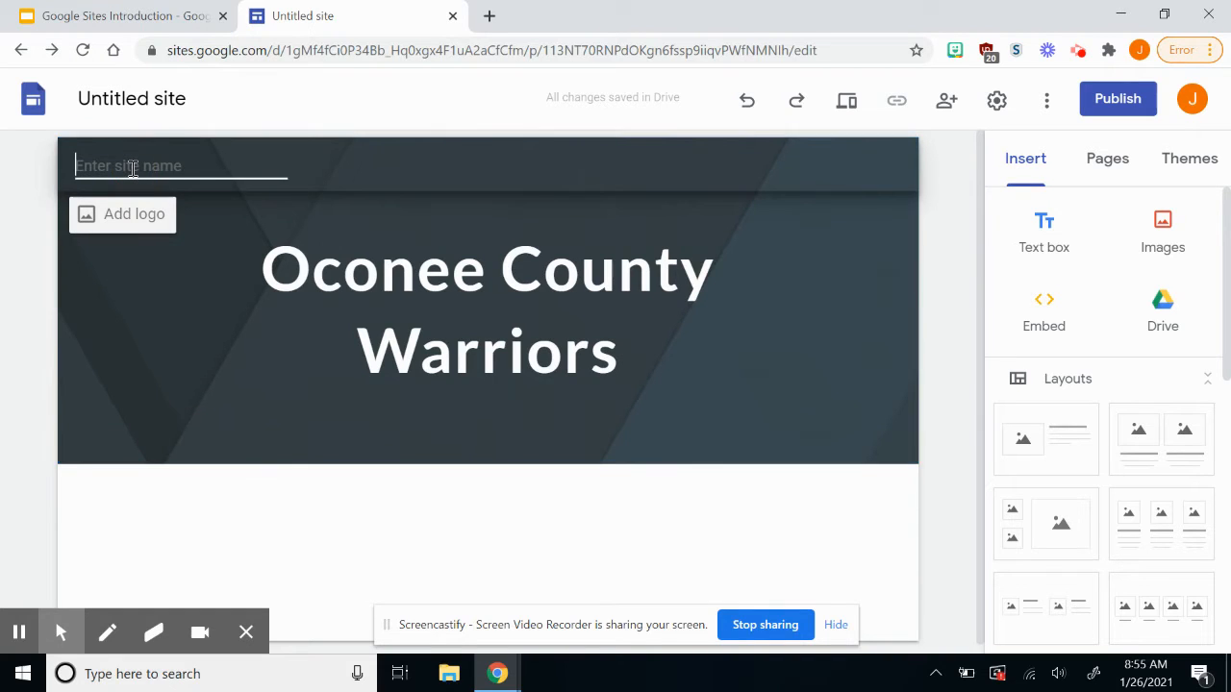
{"action": "type", "text": "OCW"}
{"action": "left_click", "coordinate": [130, 210]}
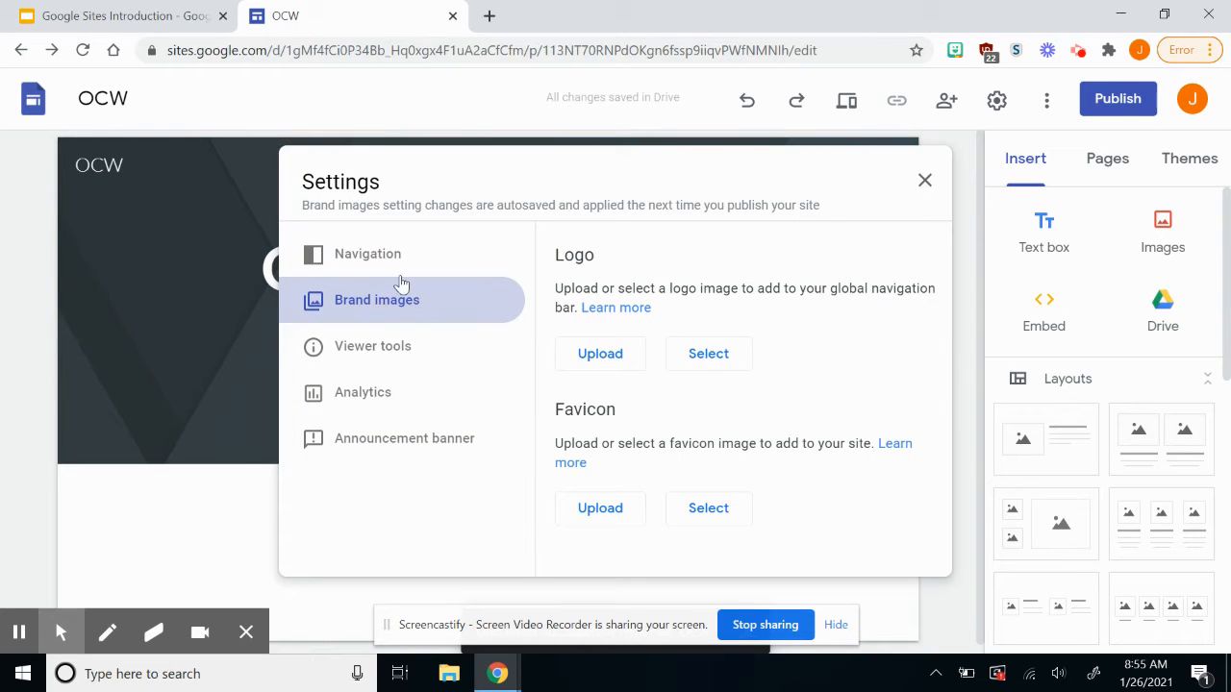
{"action": "left_click", "coordinate": [600, 358]}
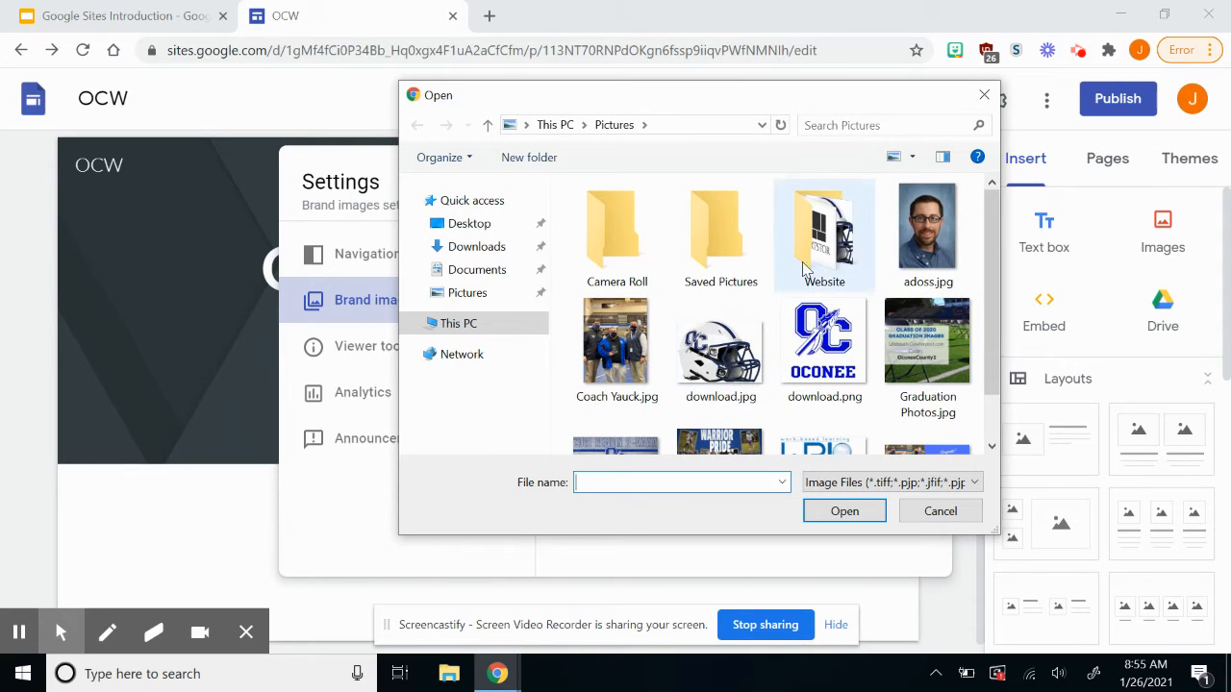
{"action": "scroll", "coordinate": [797, 407], "scroll_direction": "down", "scroll_amount": 1}
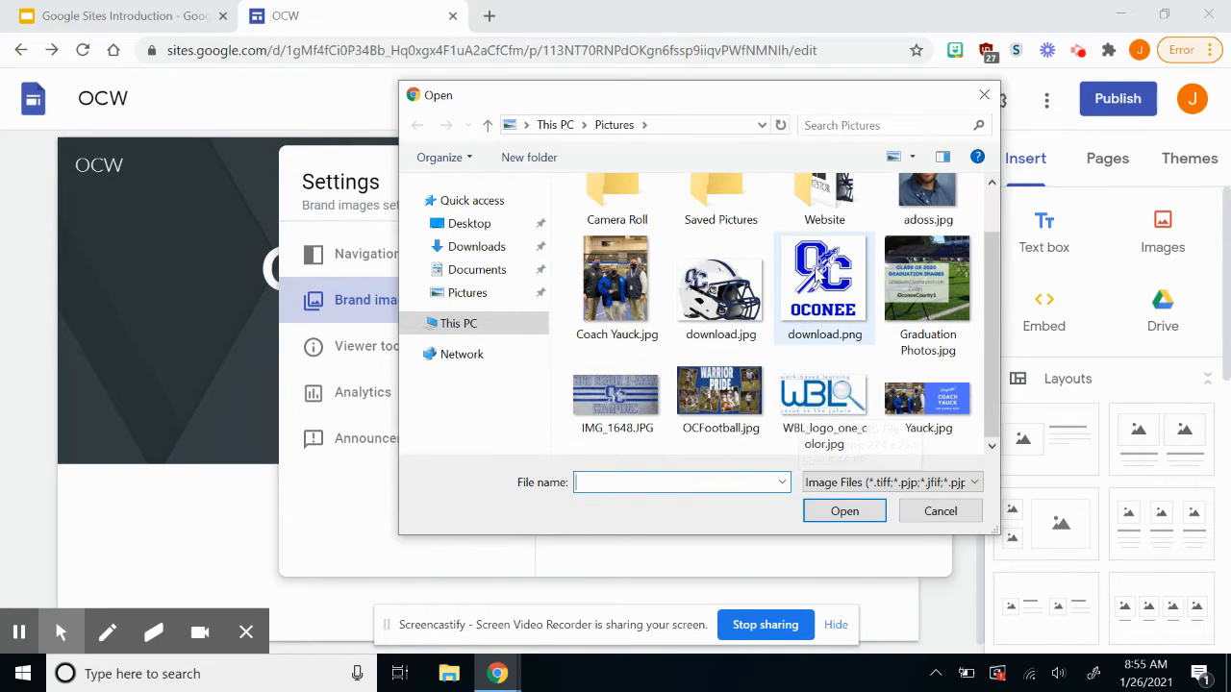
{"action": "double_click", "coordinate": [815, 273]}
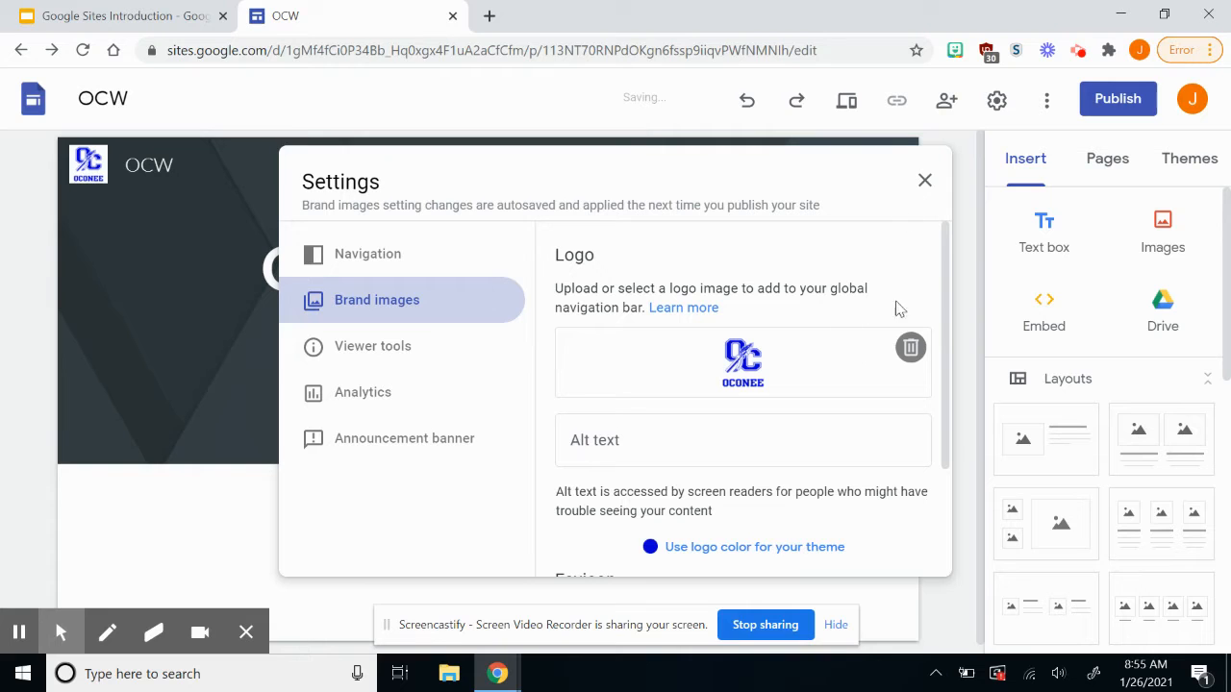
{"action": "scroll", "coordinate": [755, 357], "scroll_direction": "down", "scroll_amount": 1}
{"action": "scroll", "coordinate": [755, 358], "scroll_direction": "up", "scroll_amount": 1}
{"action": "left_click", "coordinate": [925, 183]}
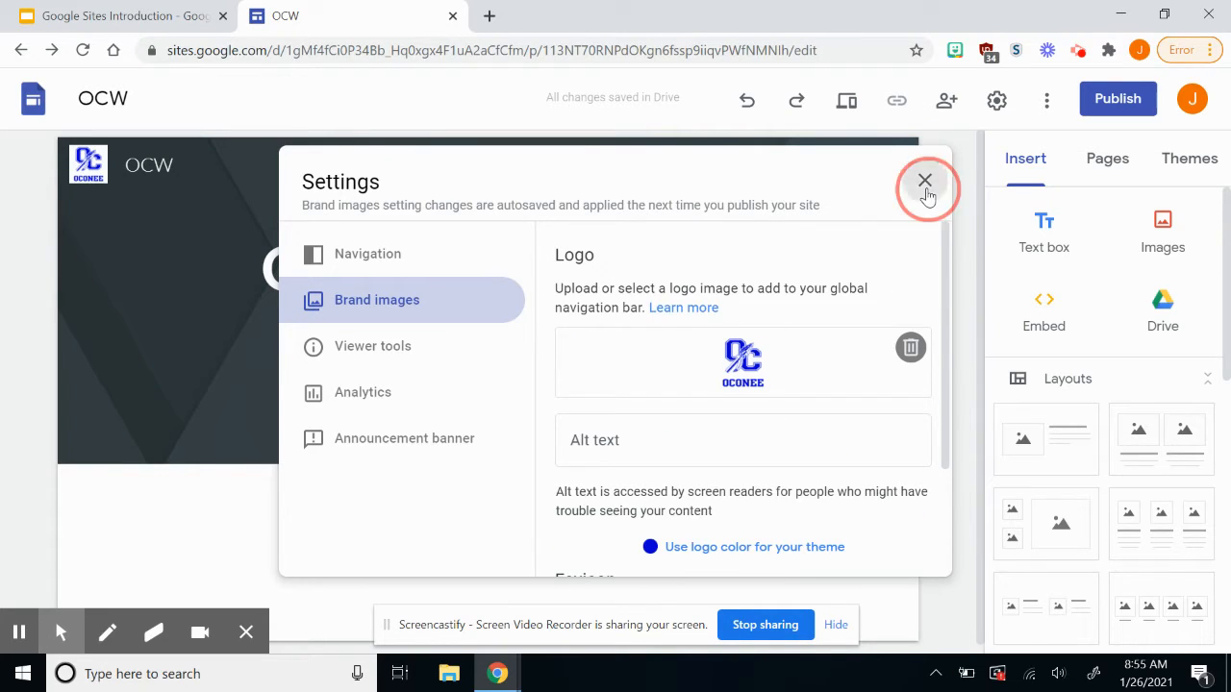
{"action": "left_click", "coordinate": [146, 164]}
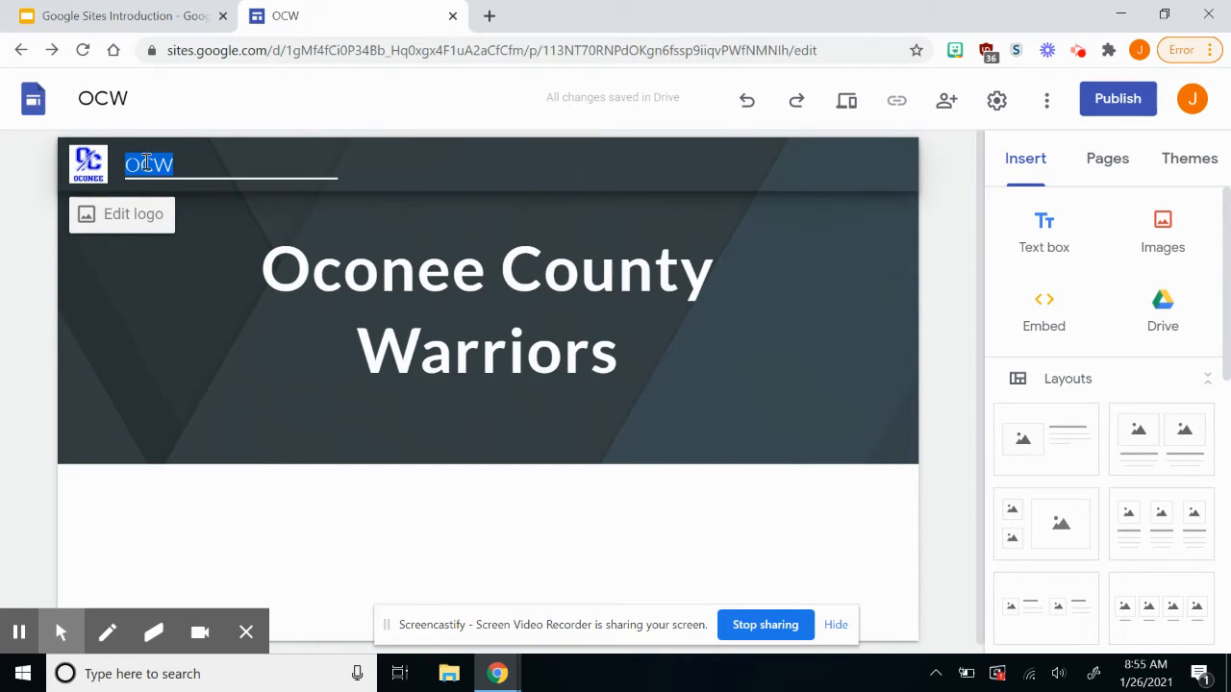
{"action": "left_click", "coordinate": [162, 328]}
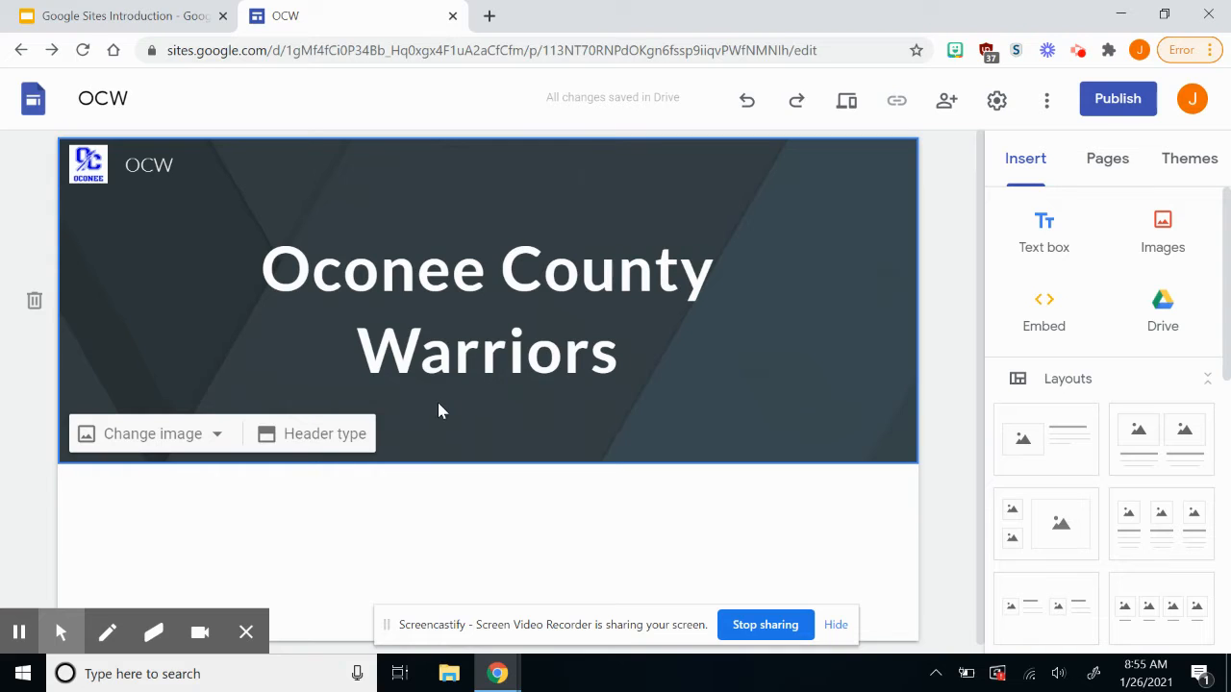
Try the title-only, large banner and Cover header types, settling on Banner.
{"action": "left_click", "coordinate": [325, 433]}
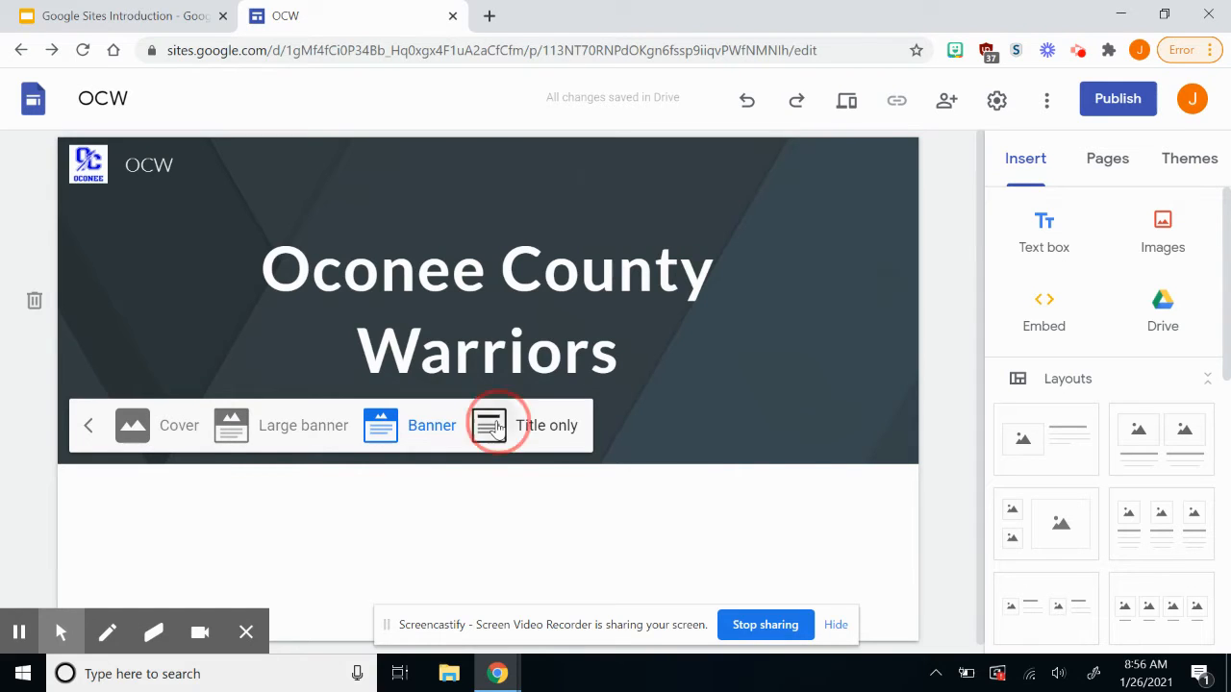
{"action": "left_click", "coordinate": [534, 425]}
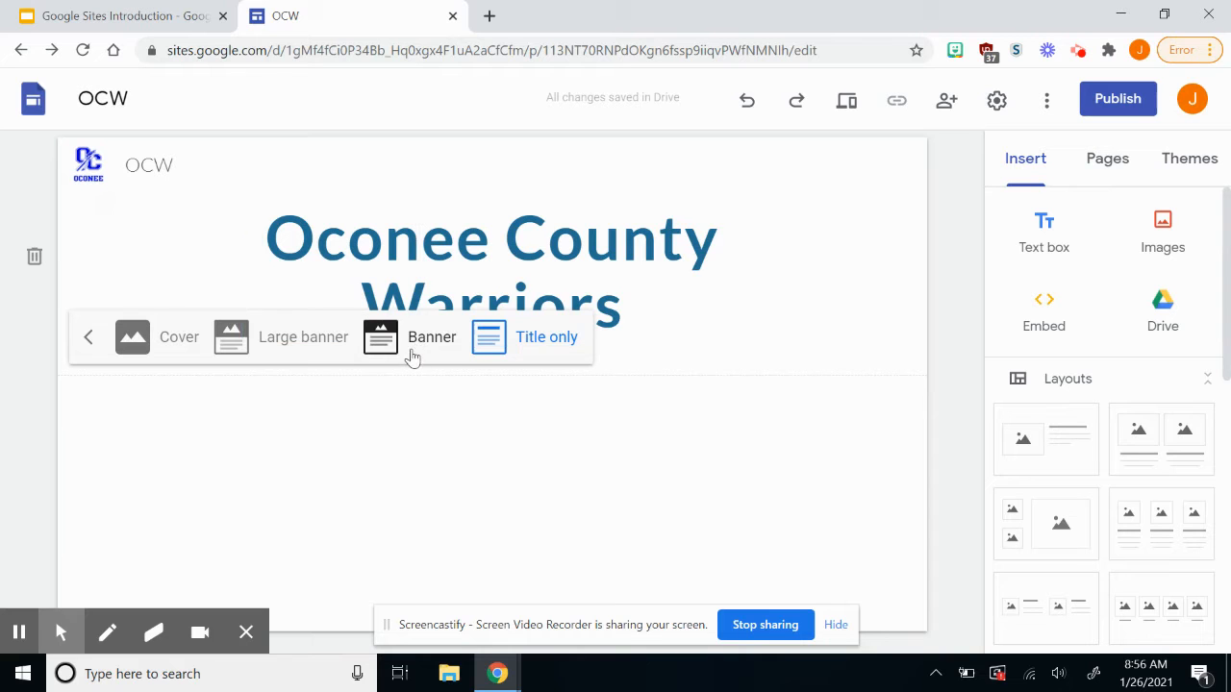
{"action": "left_click", "coordinate": [304, 333]}
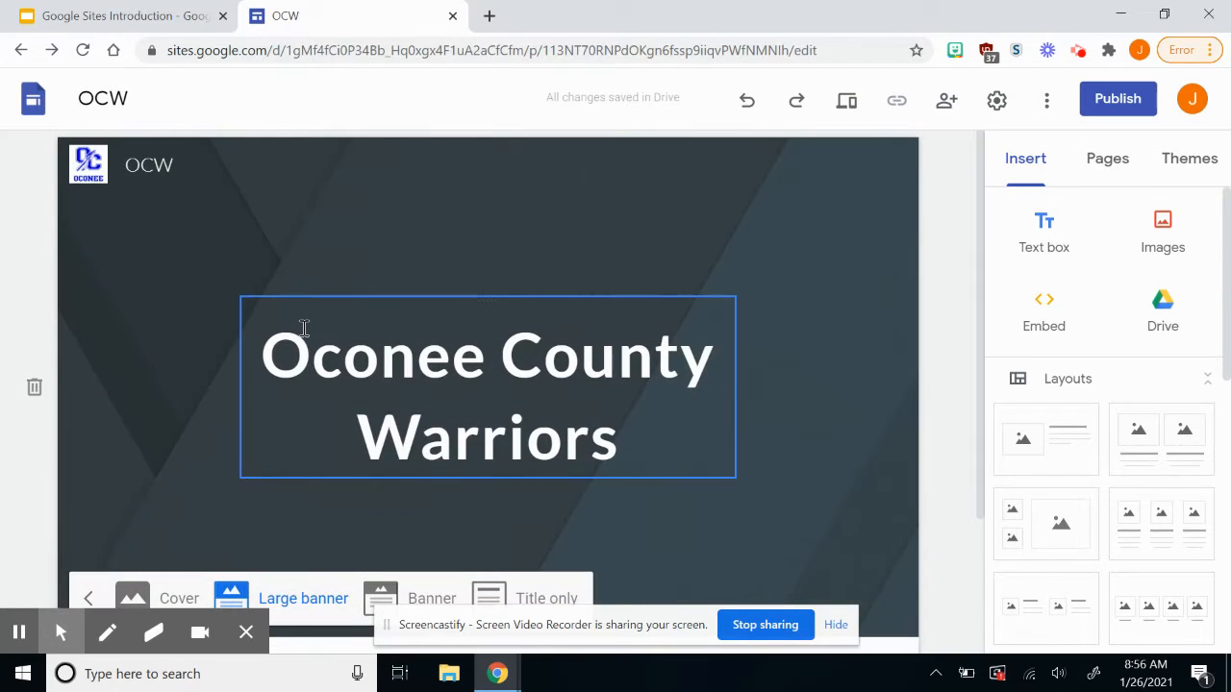
{"action": "scroll", "coordinate": [304, 329], "scroll_direction": "down", "scroll_amount": 1}
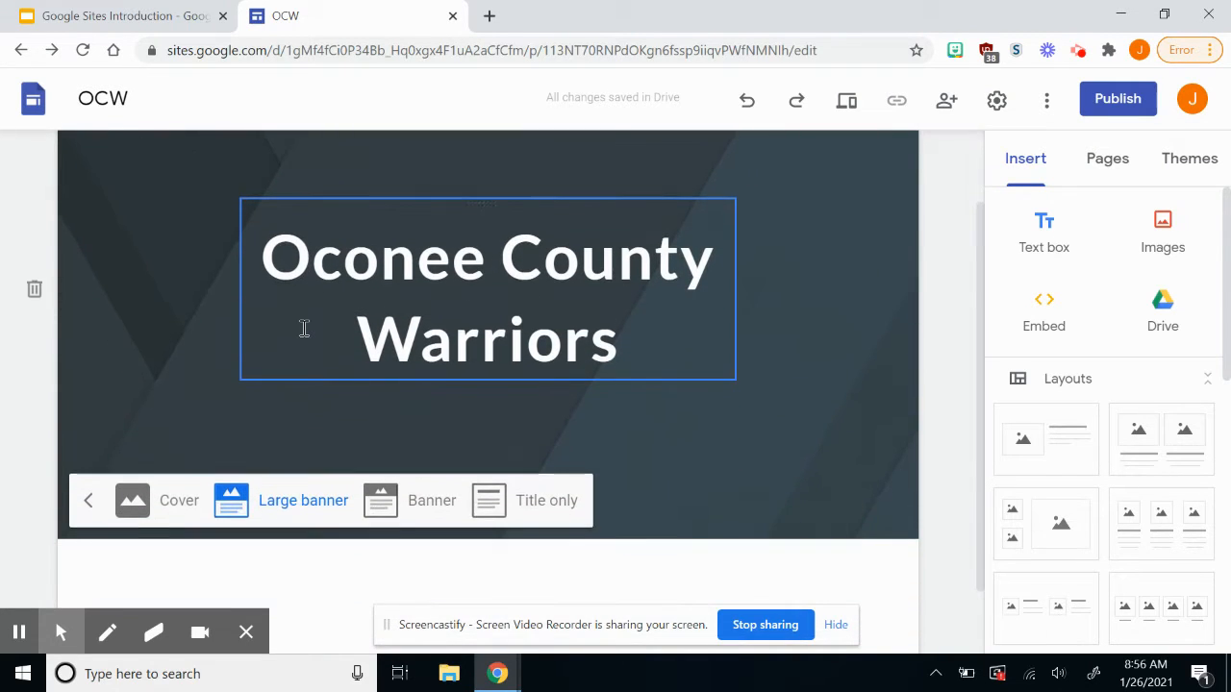
{"action": "scroll", "coordinate": [304, 328], "scroll_direction": "up", "scroll_amount": 1}
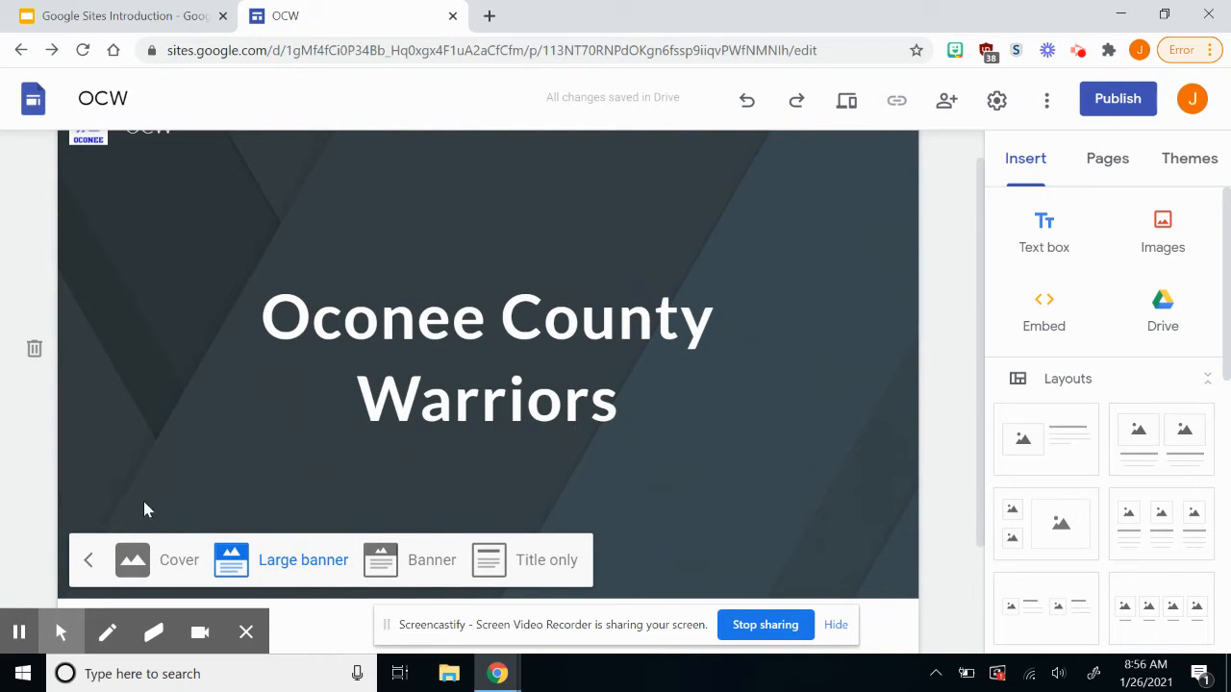
{"action": "left_click", "coordinate": [144, 550]}
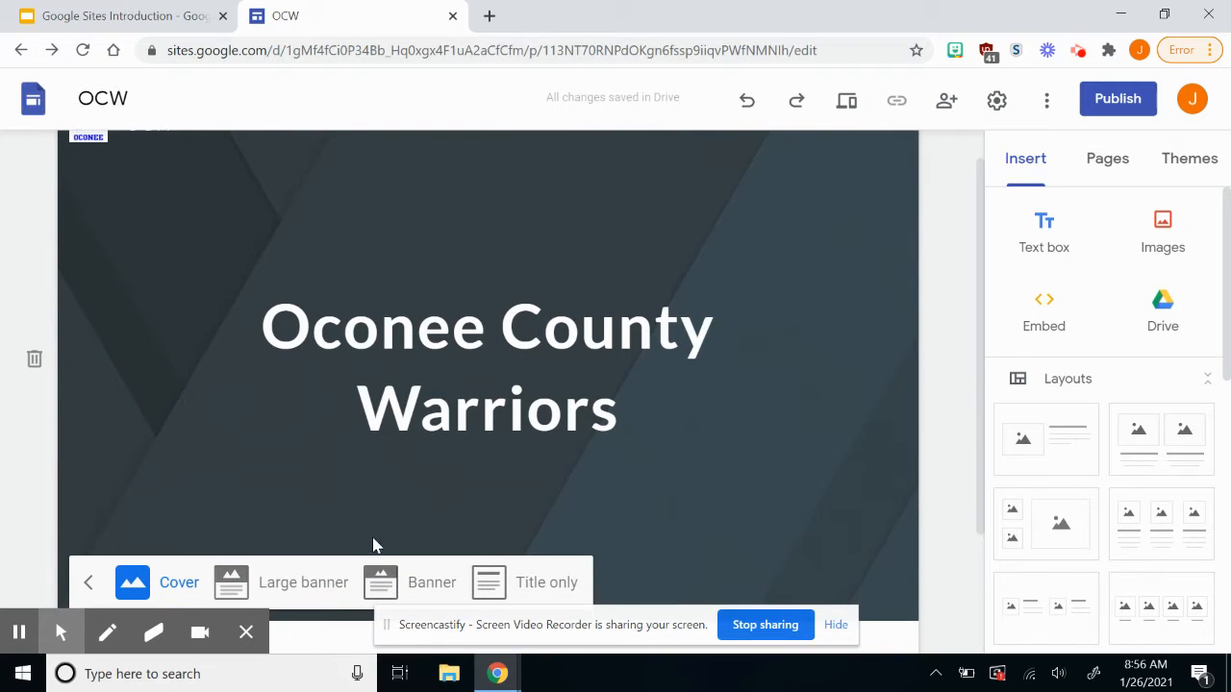
{"action": "left_click", "coordinate": [405, 594]}
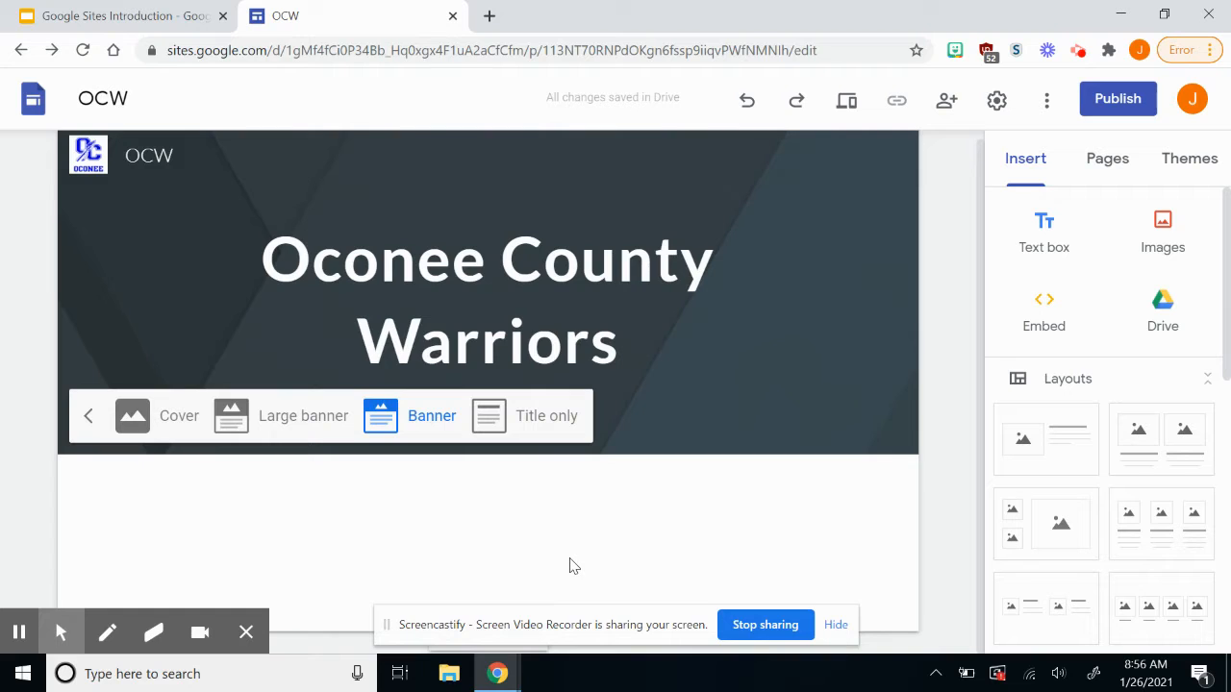
{"action": "left_click", "coordinate": [779, 331]}
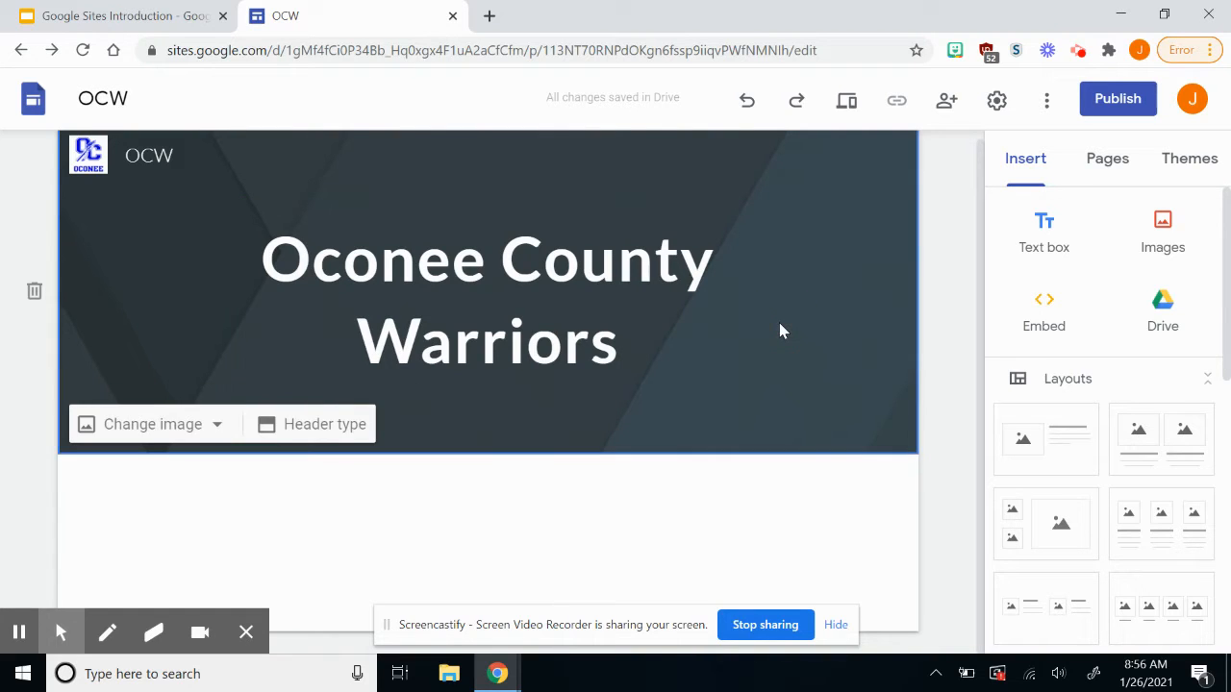
Apply the Aristotle, Diplomat, Vision and Level themes in turn, then go back to Simple.
{"action": "left_click", "coordinate": [1209, 161]}
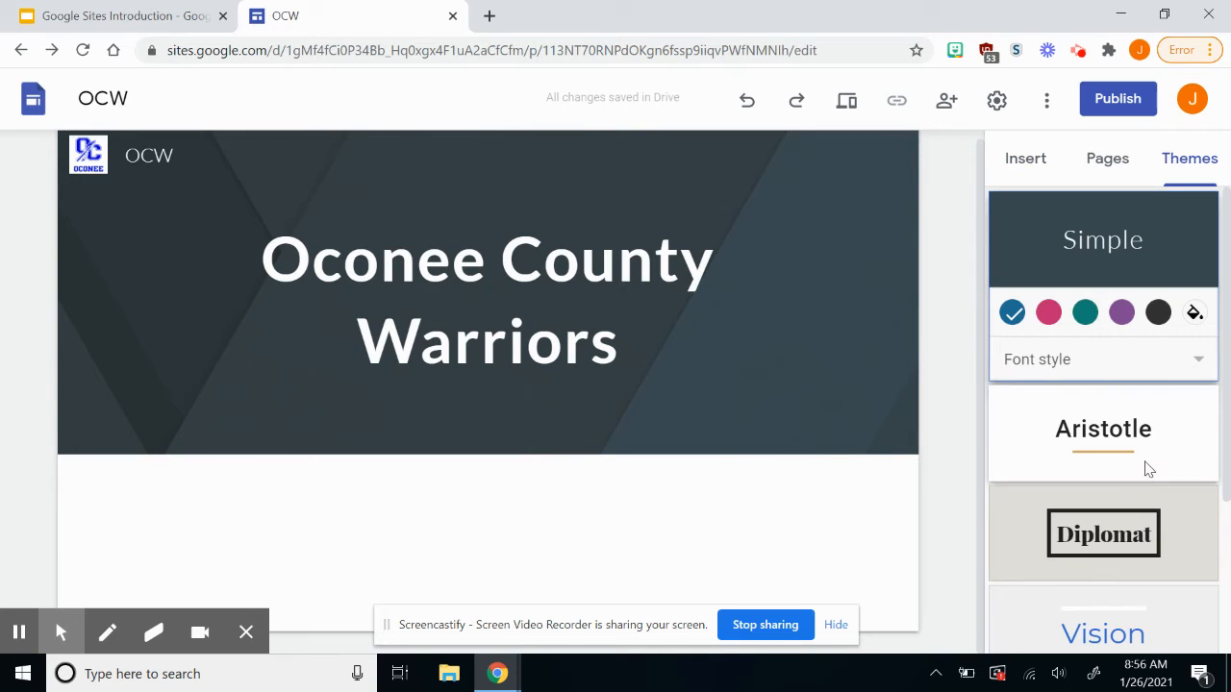
{"action": "left_click", "coordinate": [1176, 456]}
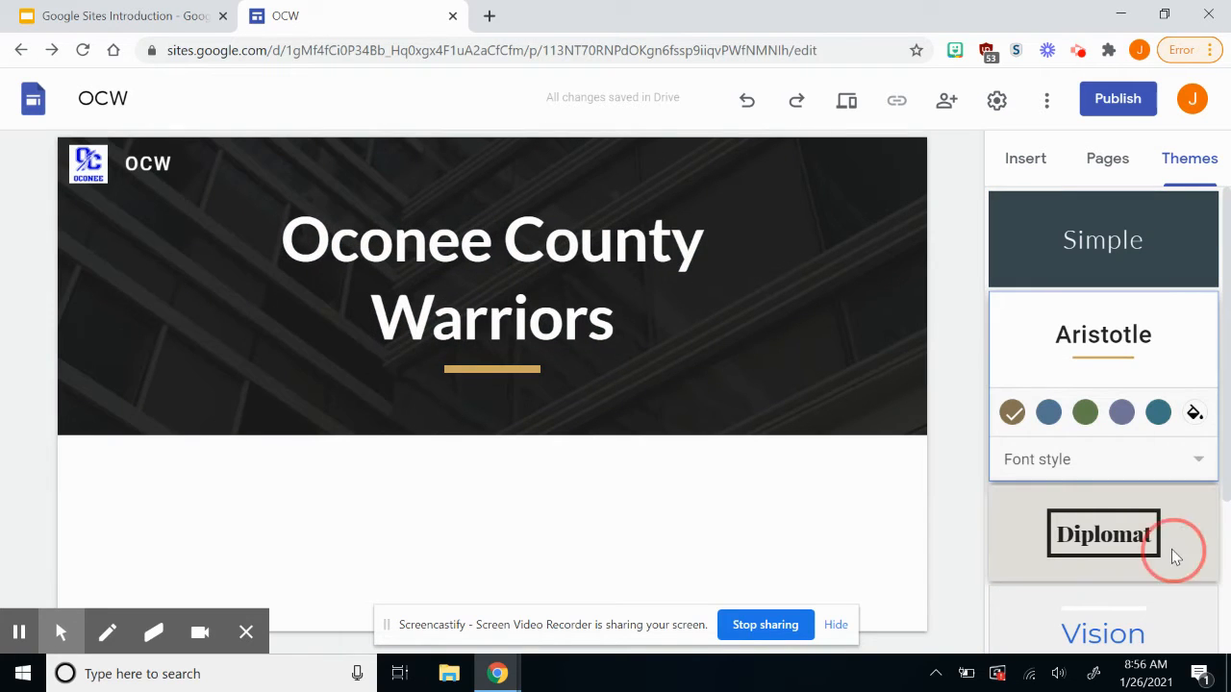
{"action": "left_click", "coordinate": [1171, 551]}
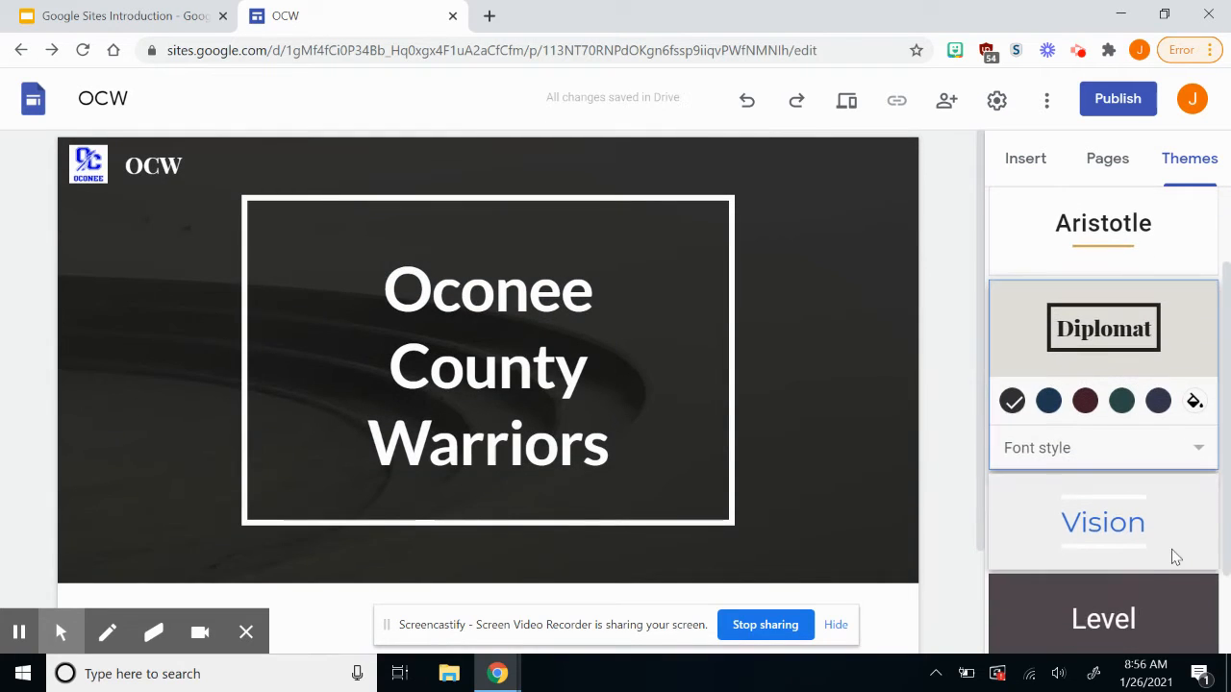
{"action": "left_click", "coordinate": [1172, 549]}
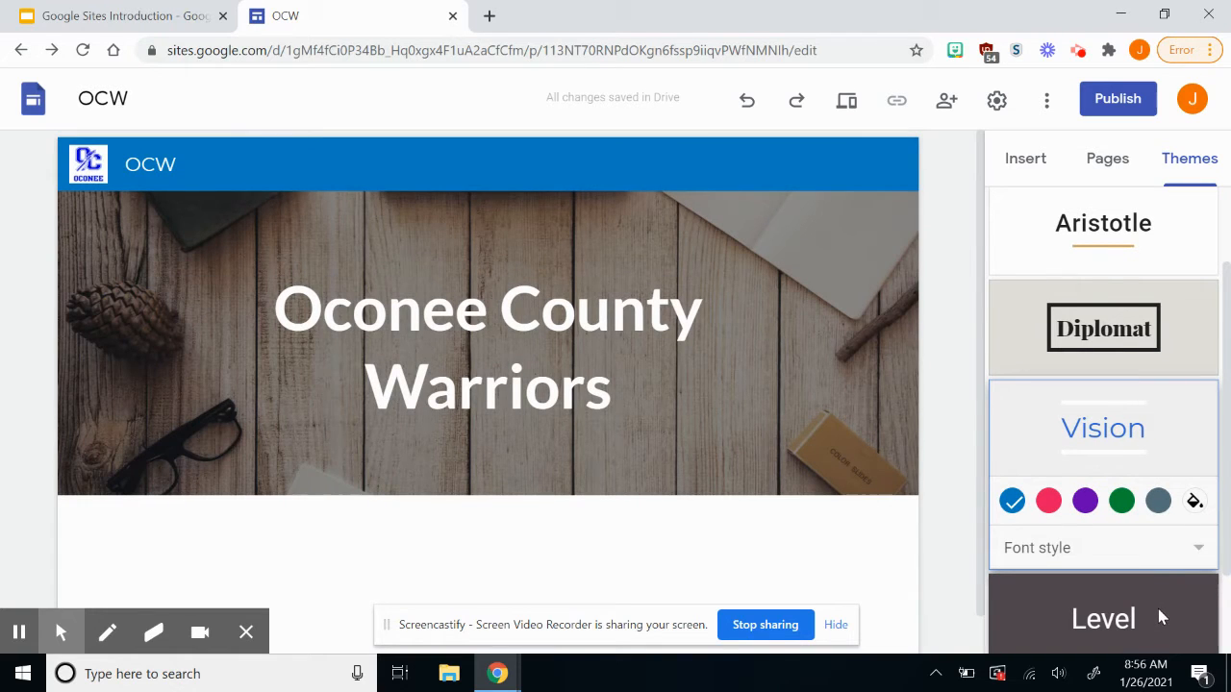
{"action": "left_click", "coordinate": [1161, 617]}
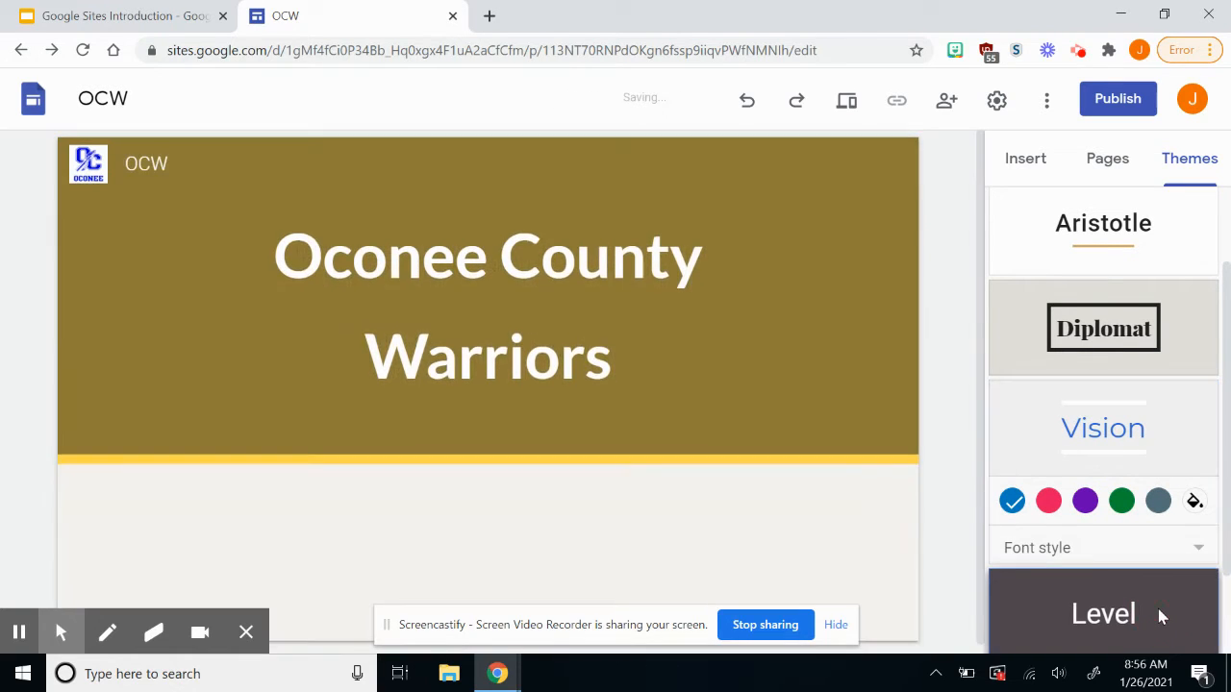
{"action": "scroll", "coordinate": [1149, 214], "scroll_direction": "up", "scroll_amount": 2}
{"action": "left_click", "coordinate": [1149, 214]}
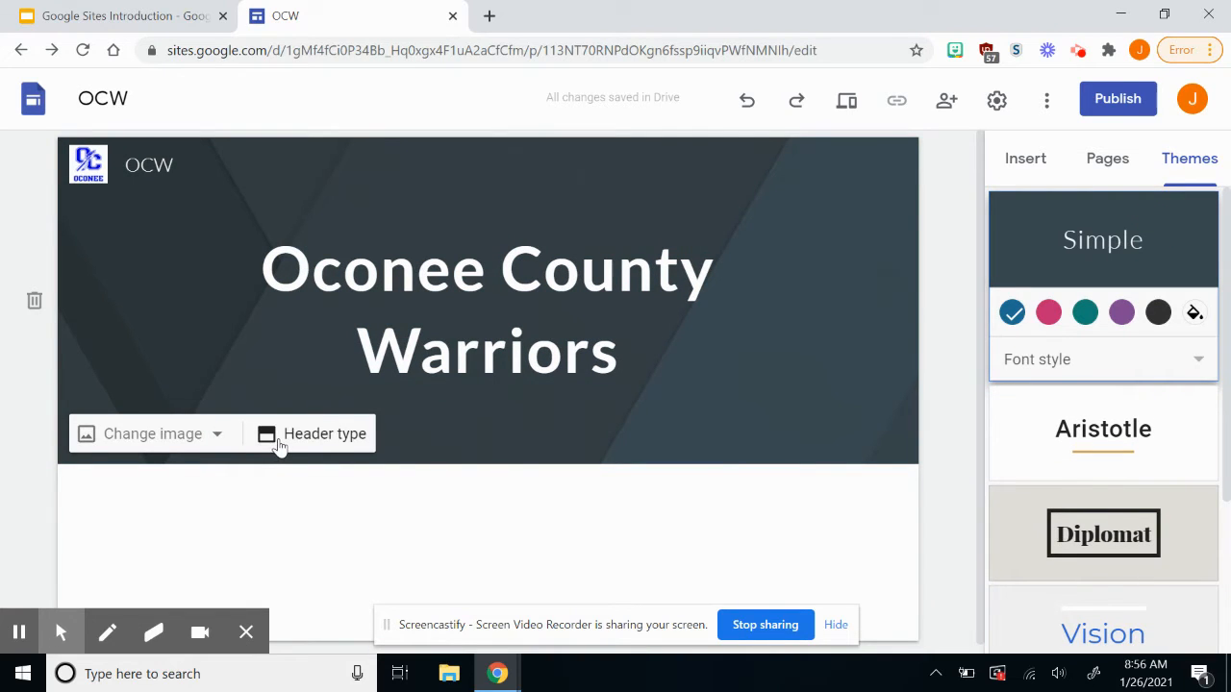
{"action": "left_click", "coordinate": [275, 437]}
{"action": "left_click", "coordinate": [213, 346]}
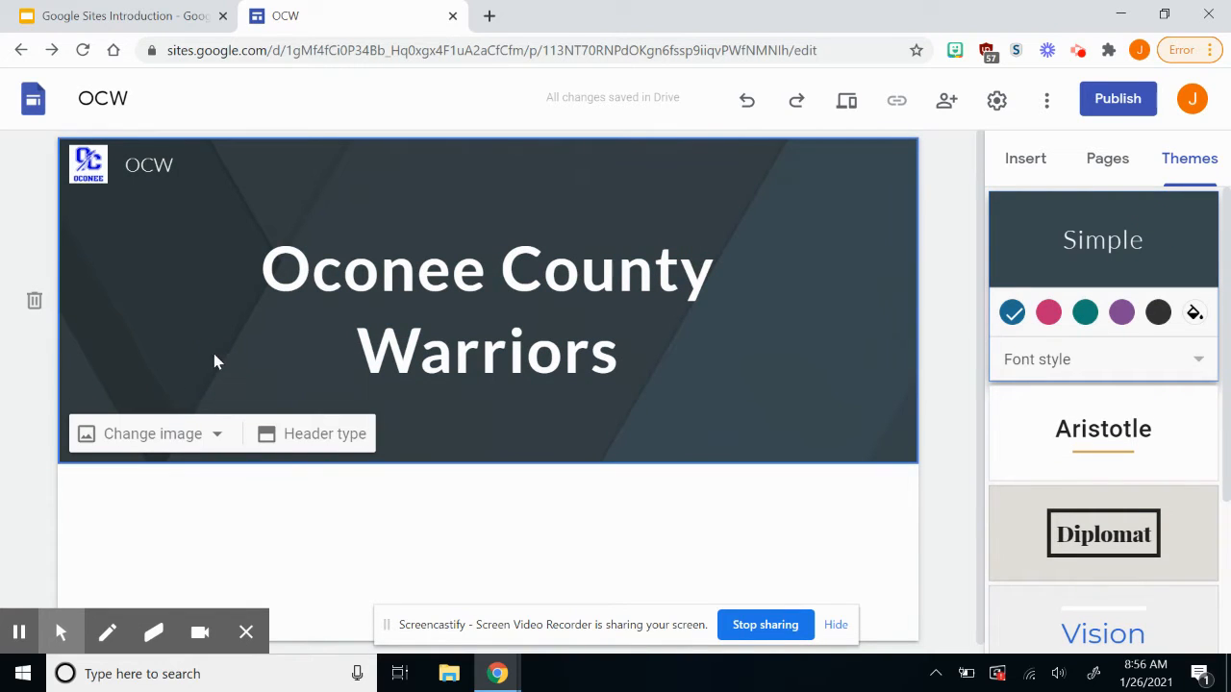
{"action": "left_click", "coordinate": [159, 447]}
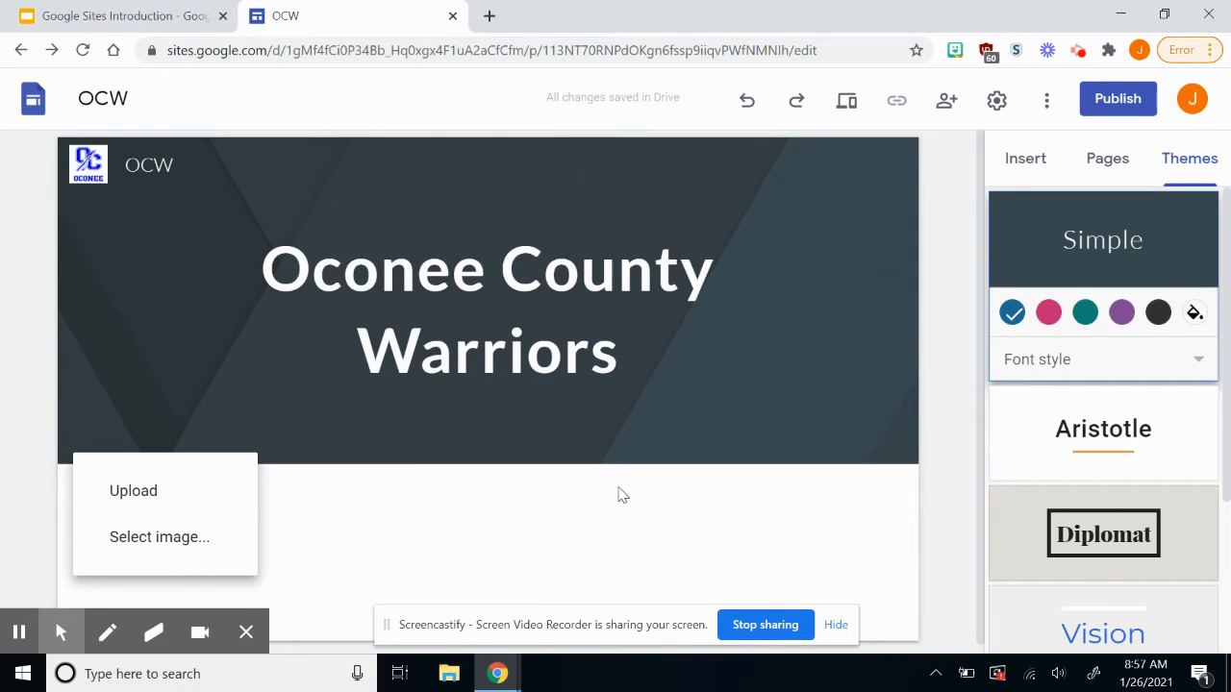
{"action": "left_click", "coordinate": [189, 544]}
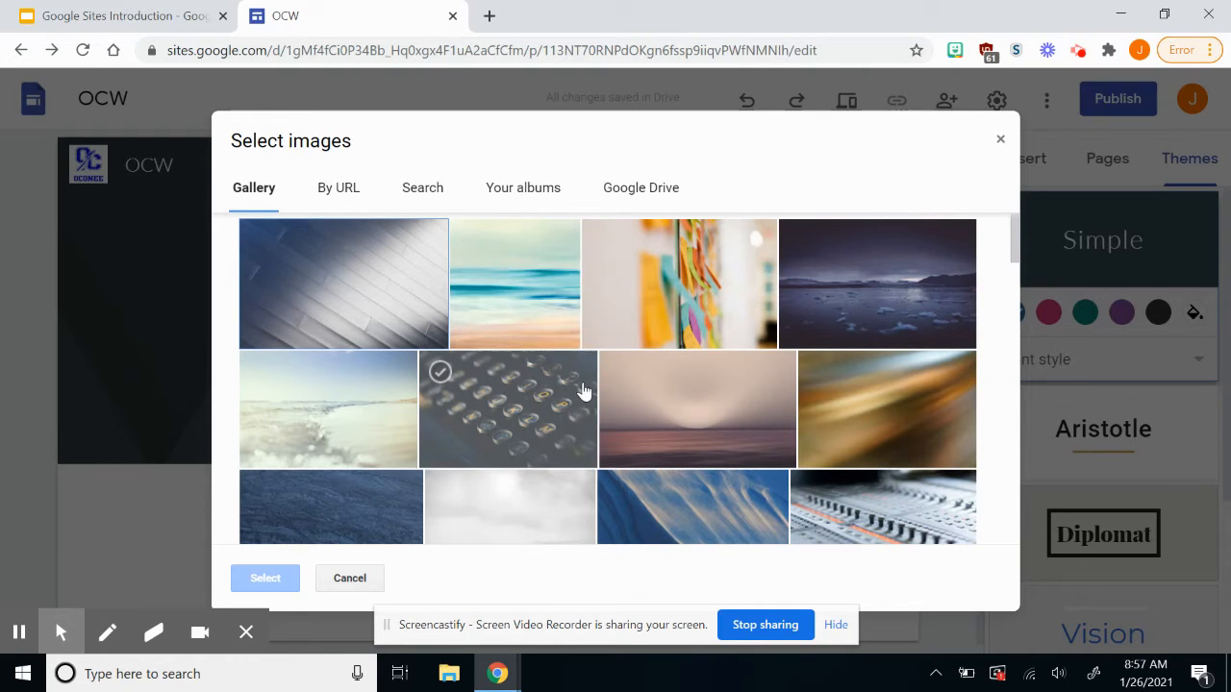
{"action": "scroll", "coordinate": [582, 390], "scroll_direction": "down", "scroll_amount": 5}
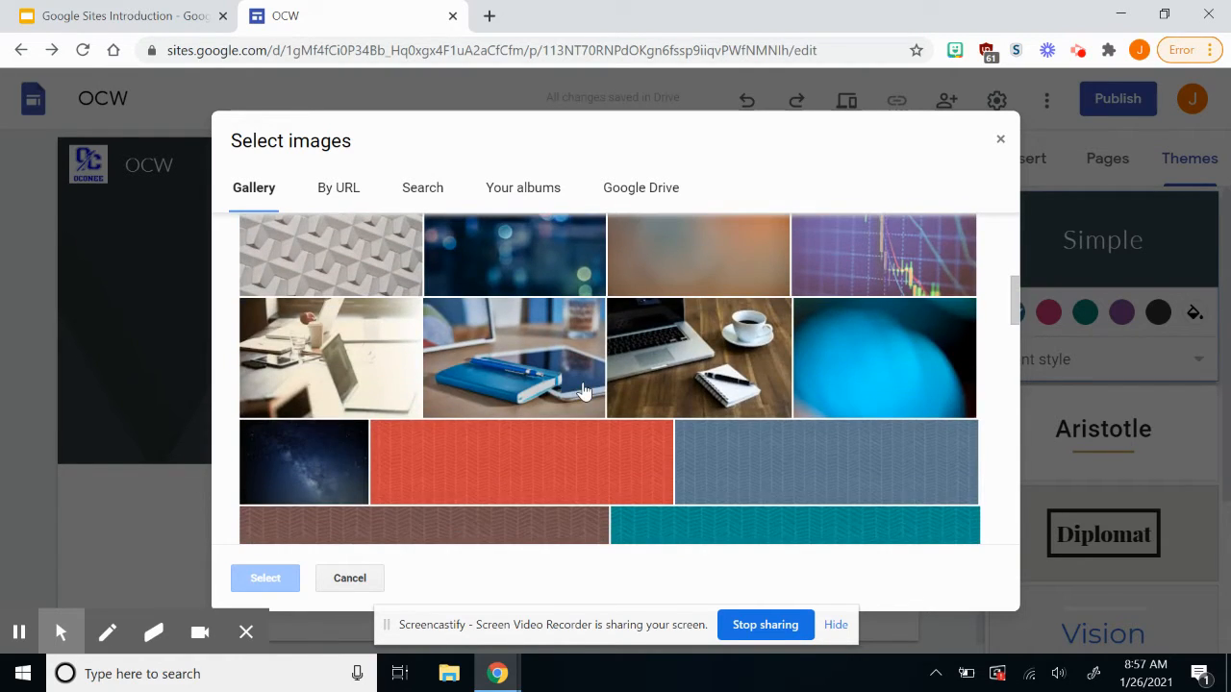
{"action": "scroll", "coordinate": [583, 390], "scroll_direction": "up", "scroll_amount": 5}
{"action": "left_click", "coordinate": [338, 188]}
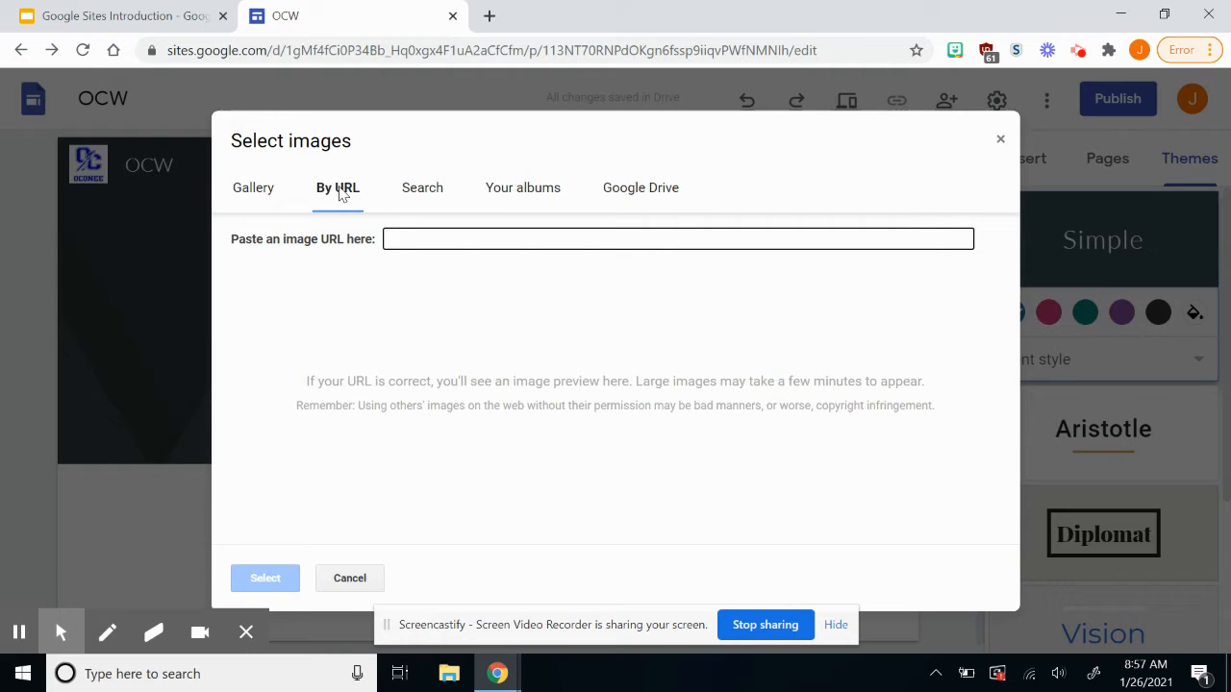
{"action": "left_click", "coordinate": [416, 199]}
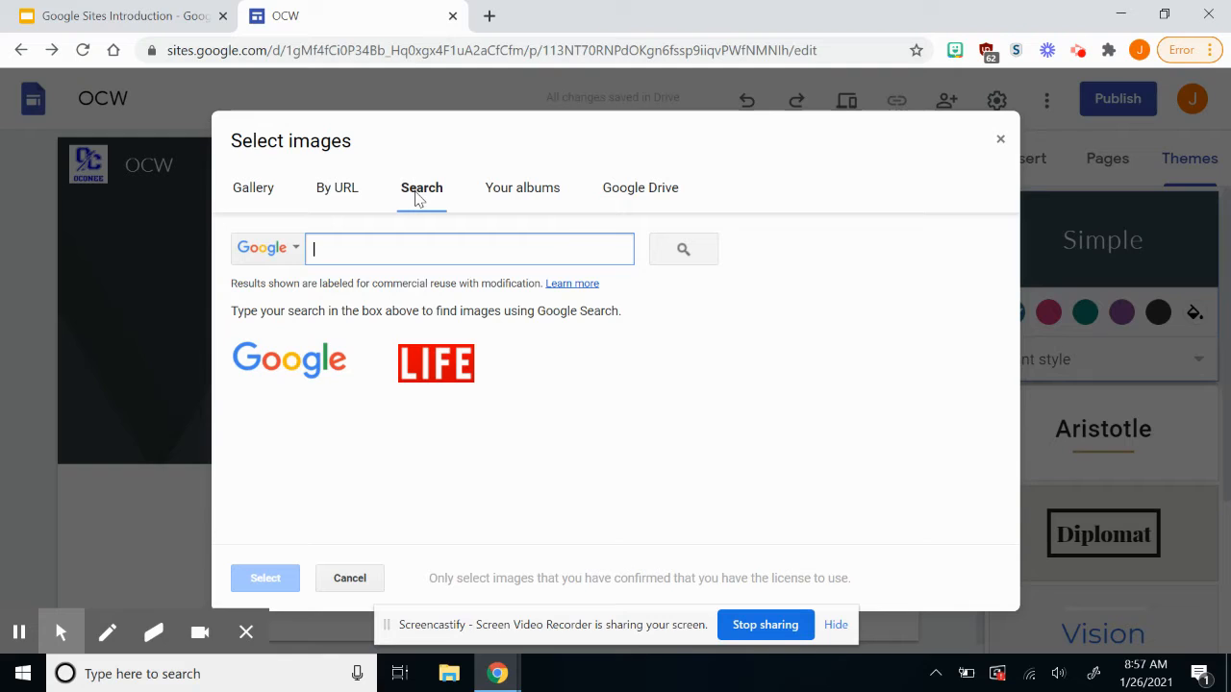
{"action": "left_click", "coordinate": [541, 195]}
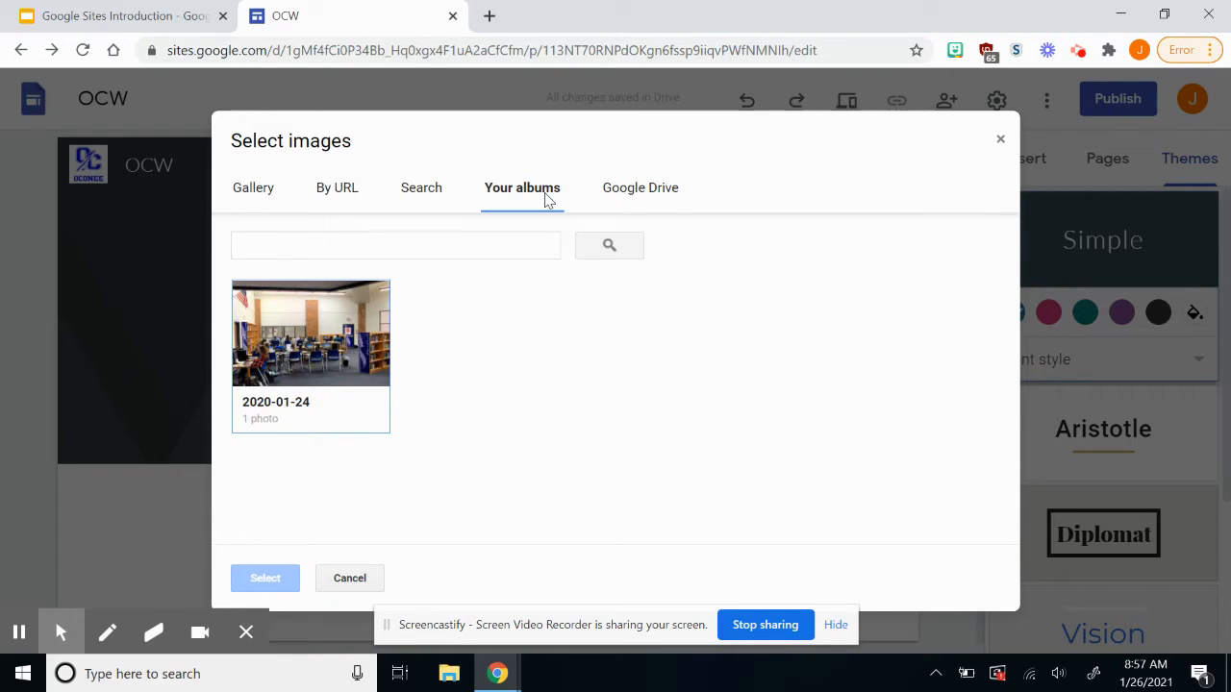
{"action": "left_click", "coordinate": [621, 202]}
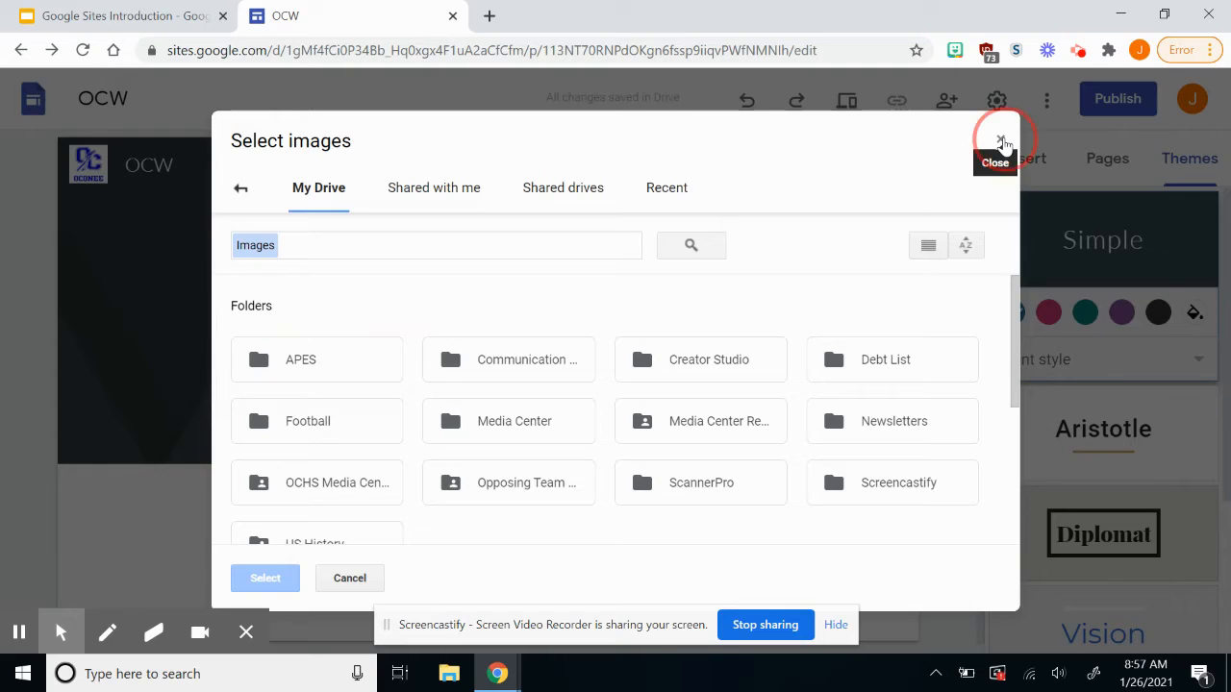
{"action": "left_click", "coordinate": [1001, 142]}
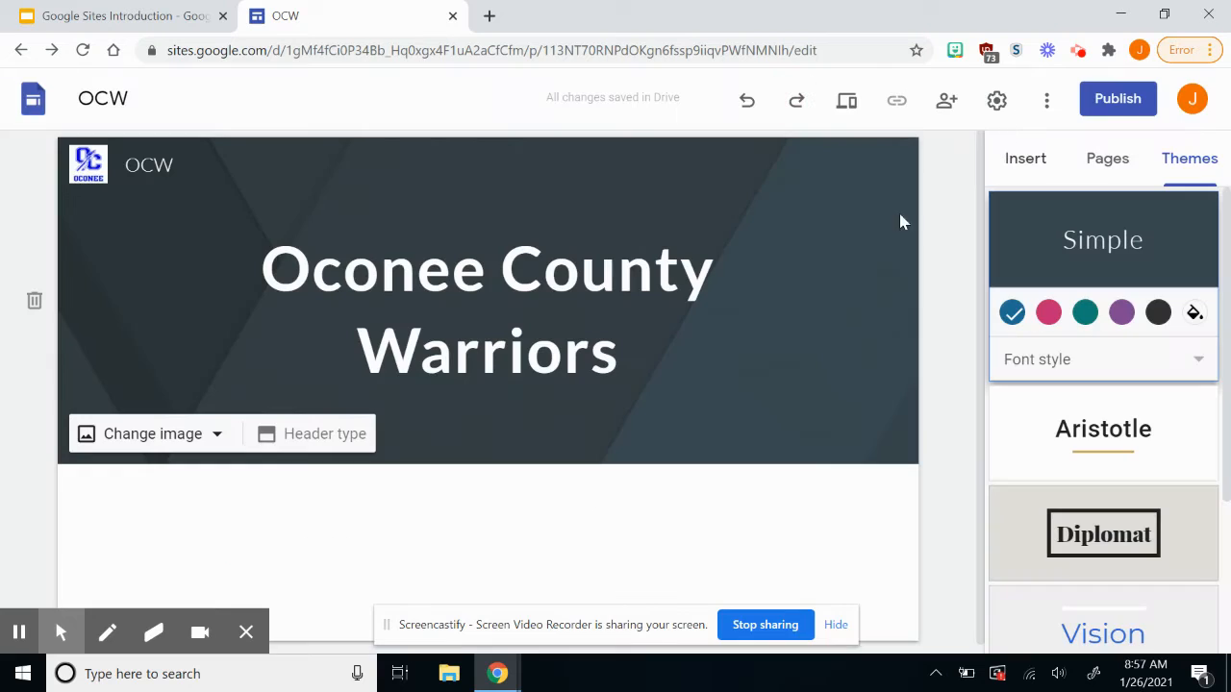
Switch between the Pages and Insert panels, keep the Banner header, and scroll to Layouts.
{"action": "left_click", "coordinate": [1029, 158]}
{"action": "left_click", "coordinate": [1097, 163]}
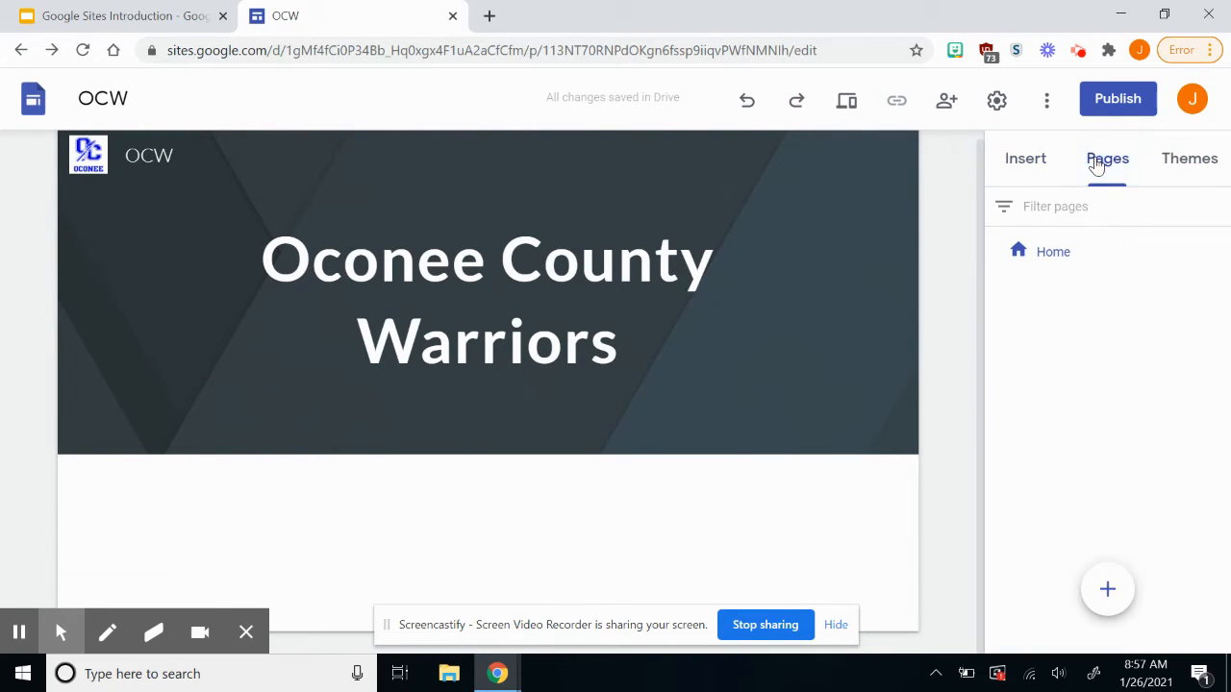
{"action": "left_click", "coordinate": [1030, 169]}
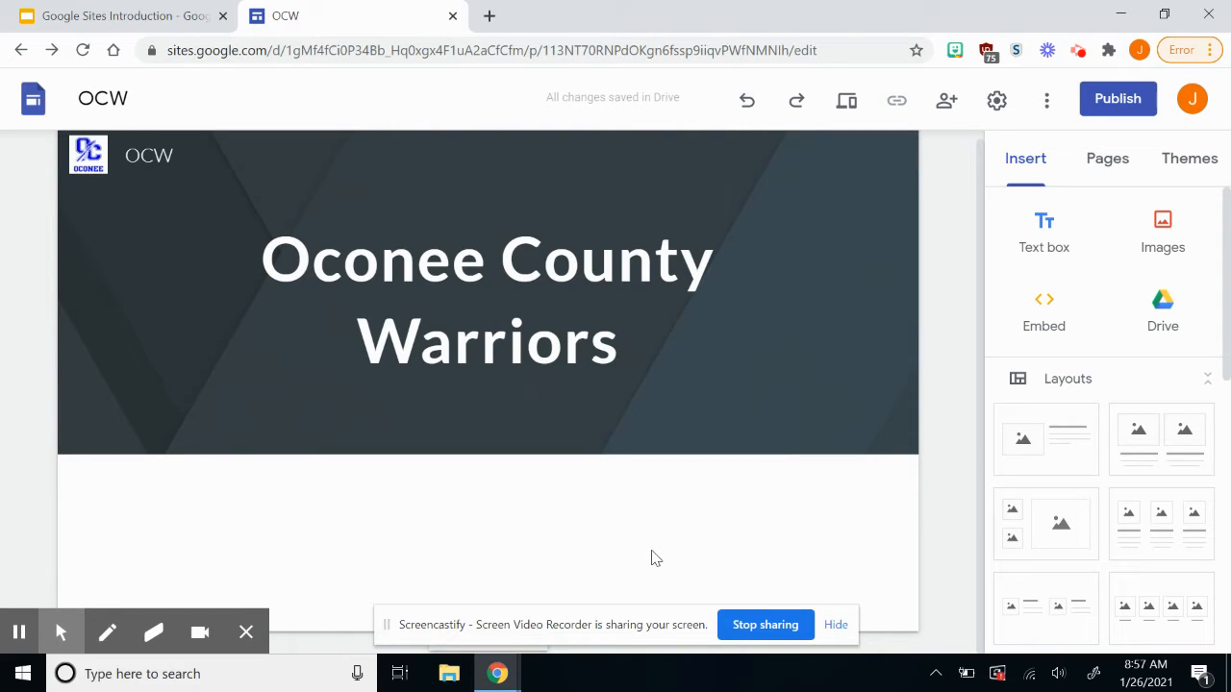
{"action": "mouse_move", "coordinate": [671, 352]}
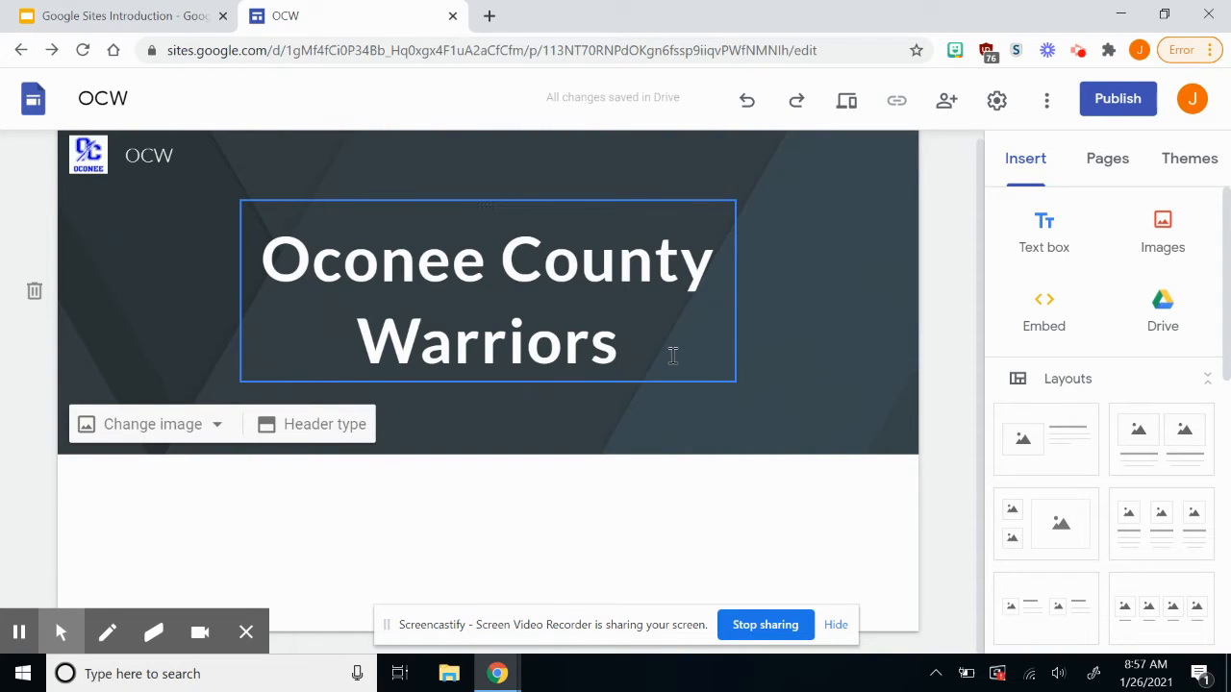
{"action": "left_click", "coordinate": [343, 442]}
{"action": "left_click", "coordinate": [402, 433]}
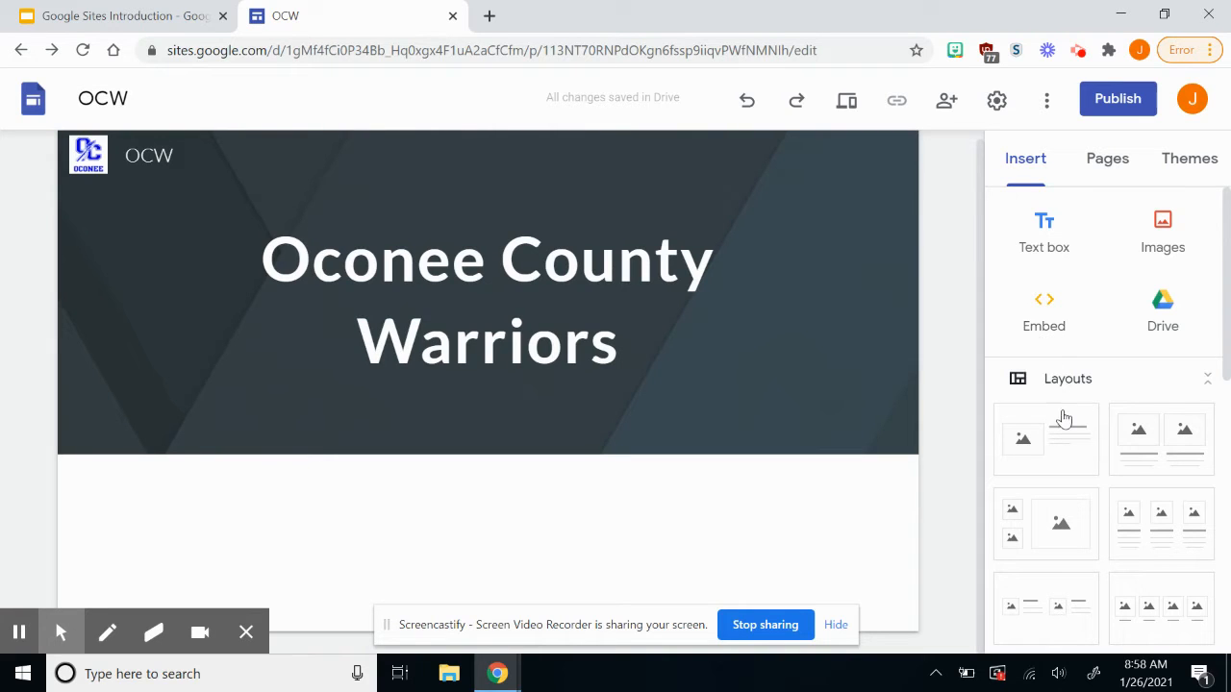
{"action": "scroll", "coordinate": [1061, 426], "scroll_direction": "down", "scroll_amount": 1}
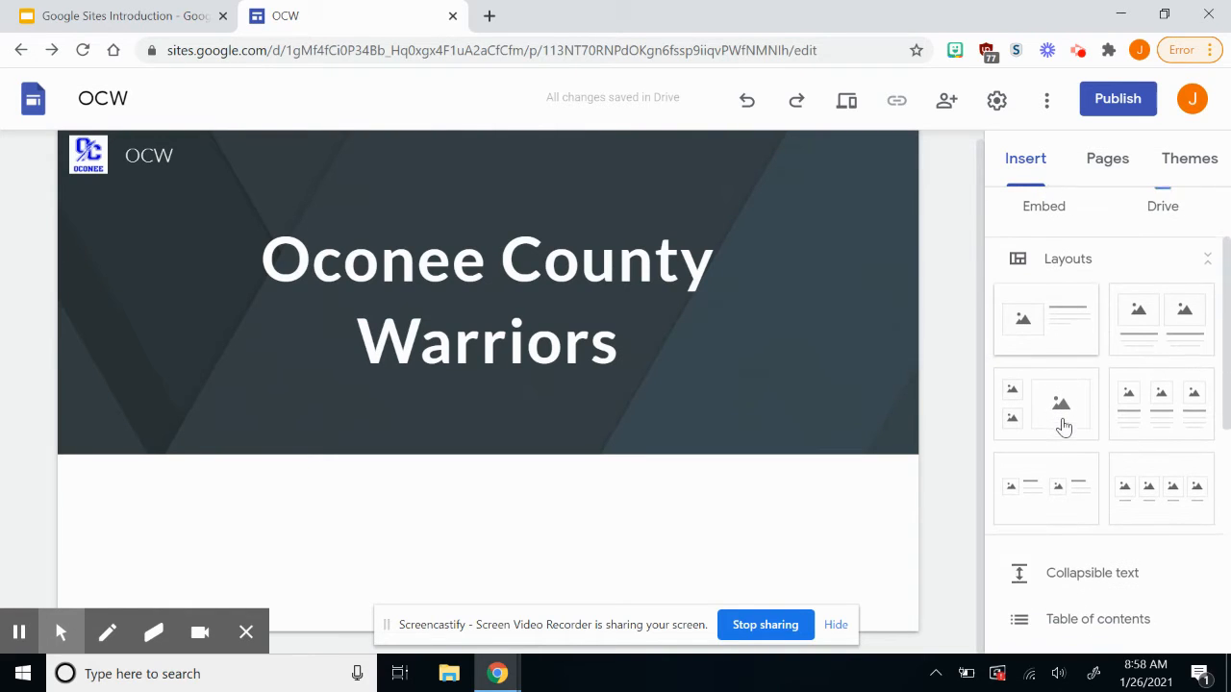
{"action": "scroll", "coordinate": [1063, 426], "scroll_direction": "up", "scroll_amount": 1}
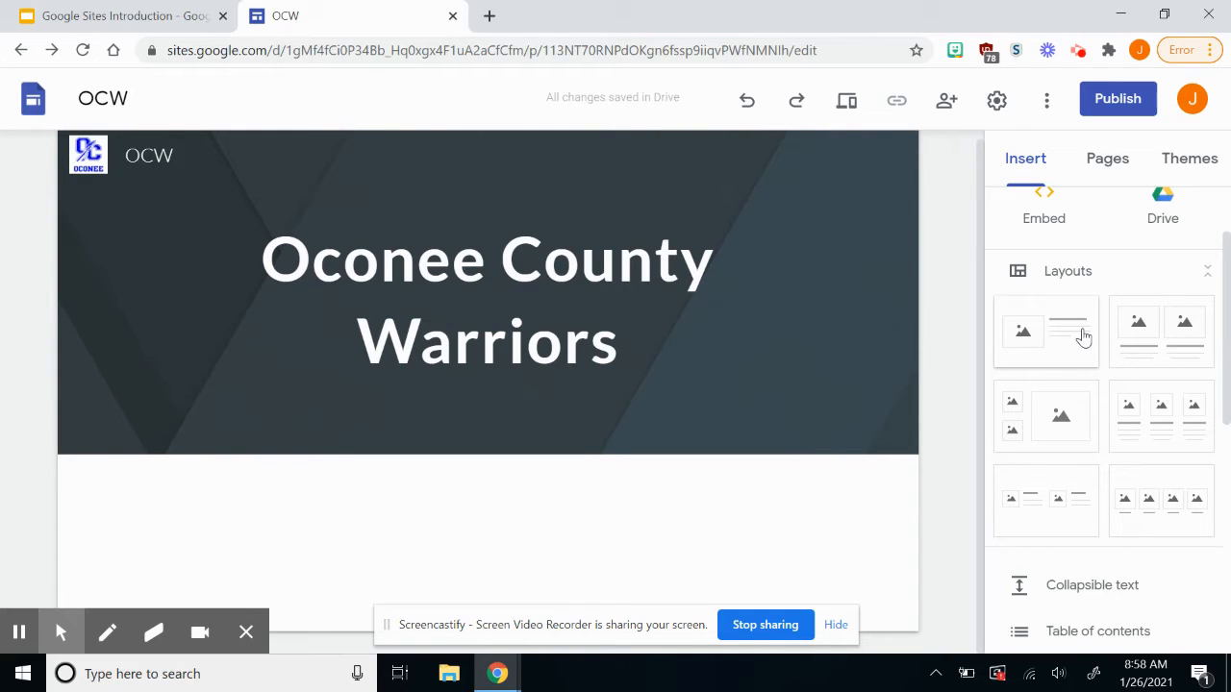
Add an image-and-text section below the header.
{"action": "left_click", "coordinate": [1083, 336]}
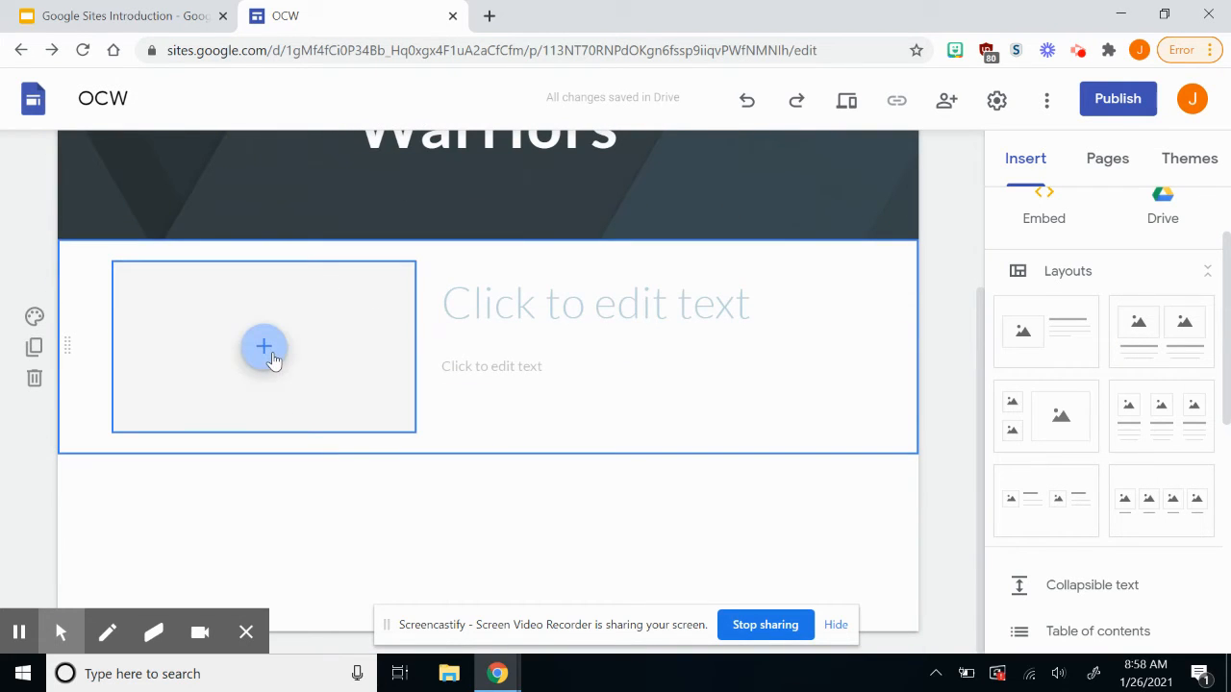
{"action": "left_click", "coordinate": [517, 319]}
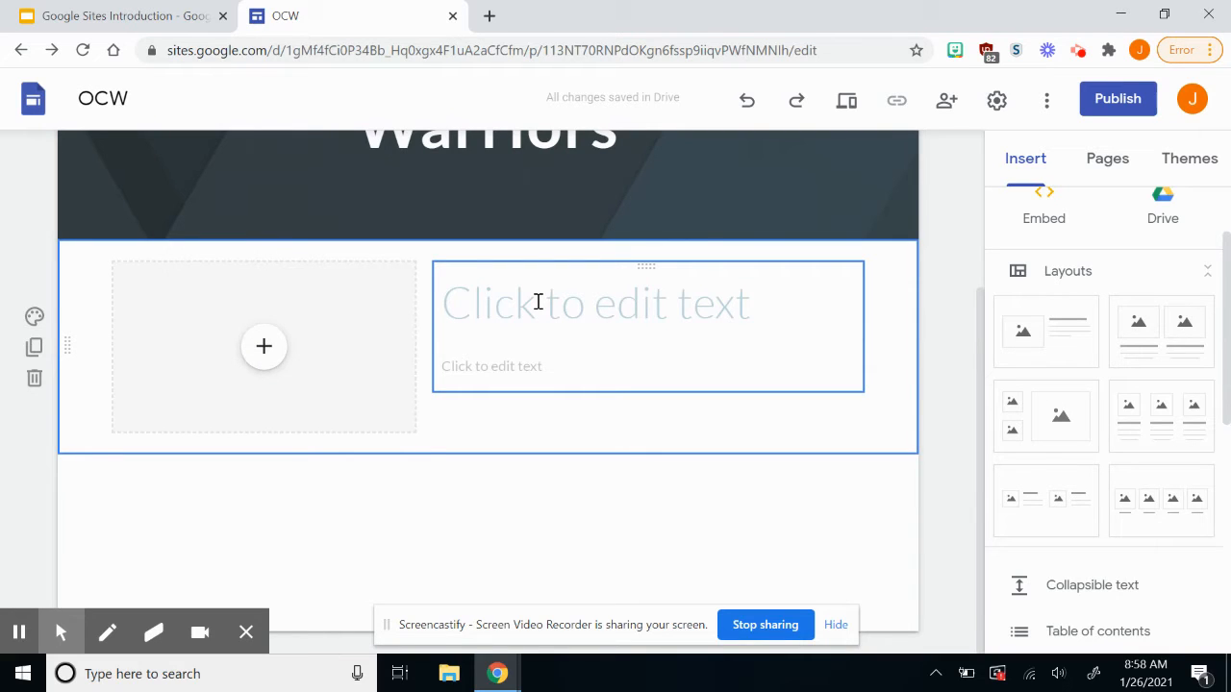
{"action": "left_click", "coordinate": [529, 364]}
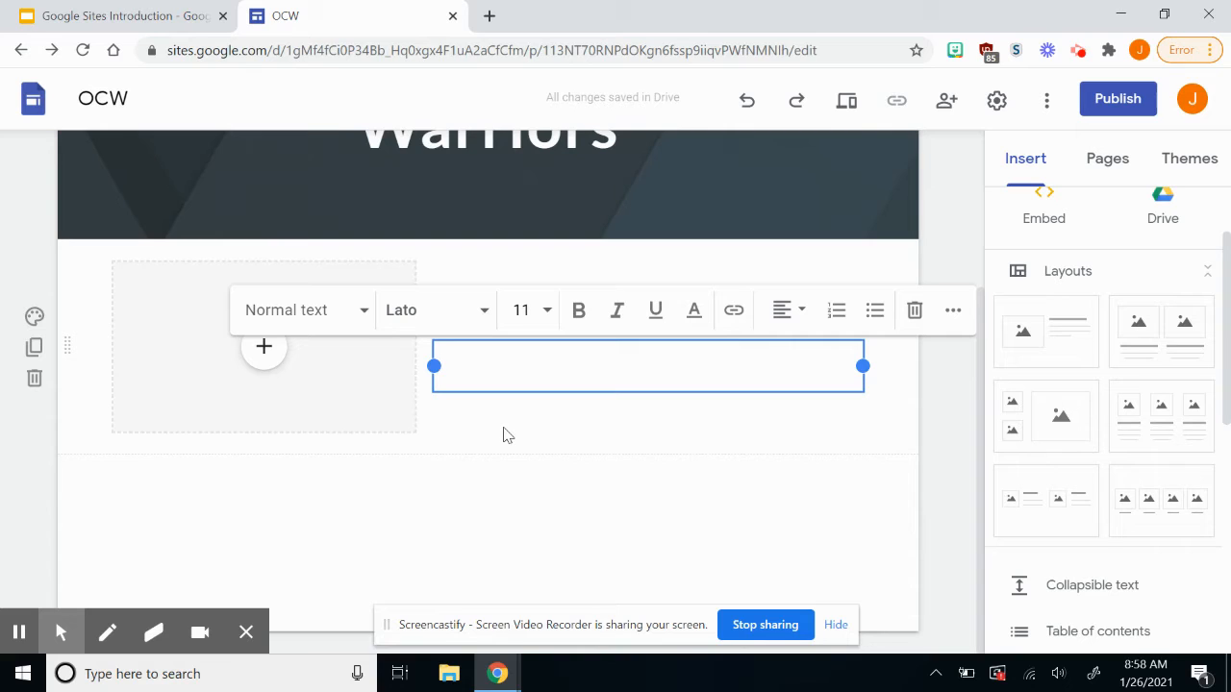
{"action": "left_click", "coordinate": [503, 427]}
Upload download.jpg into the image placeholder and drag its bottom edge to make it taller.
{"action": "left_click", "coordinate": [275, 344]}
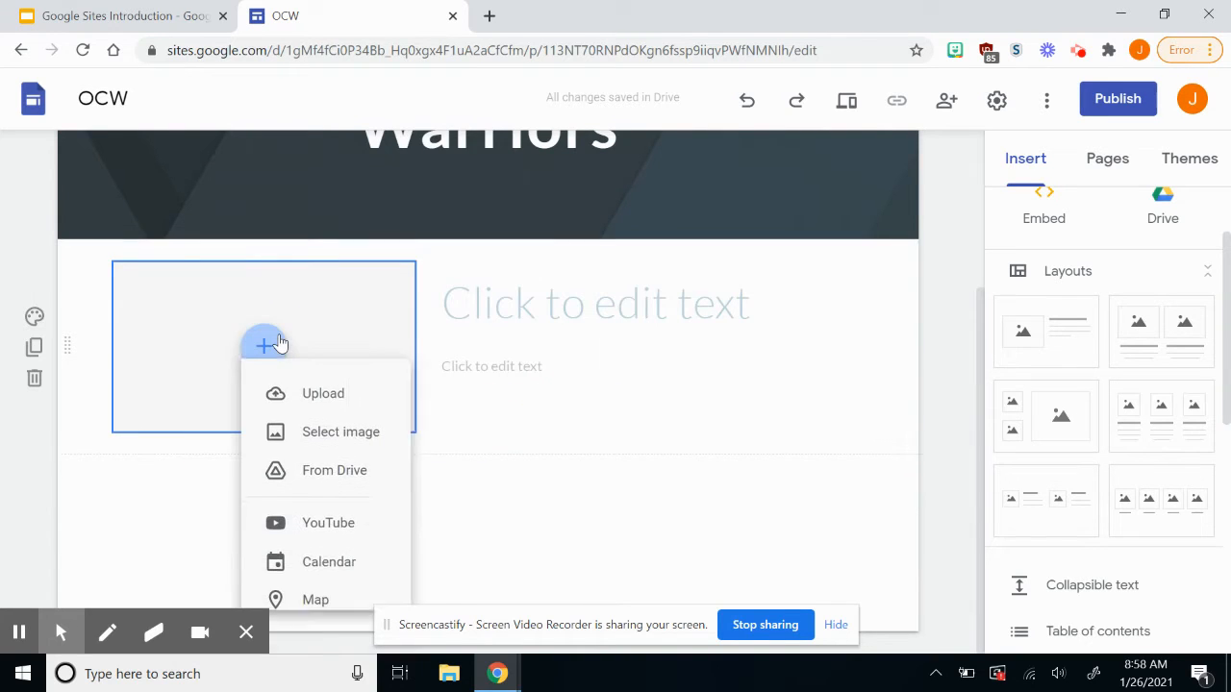
{"action": "left_click", "coordinate": [327, 399]}
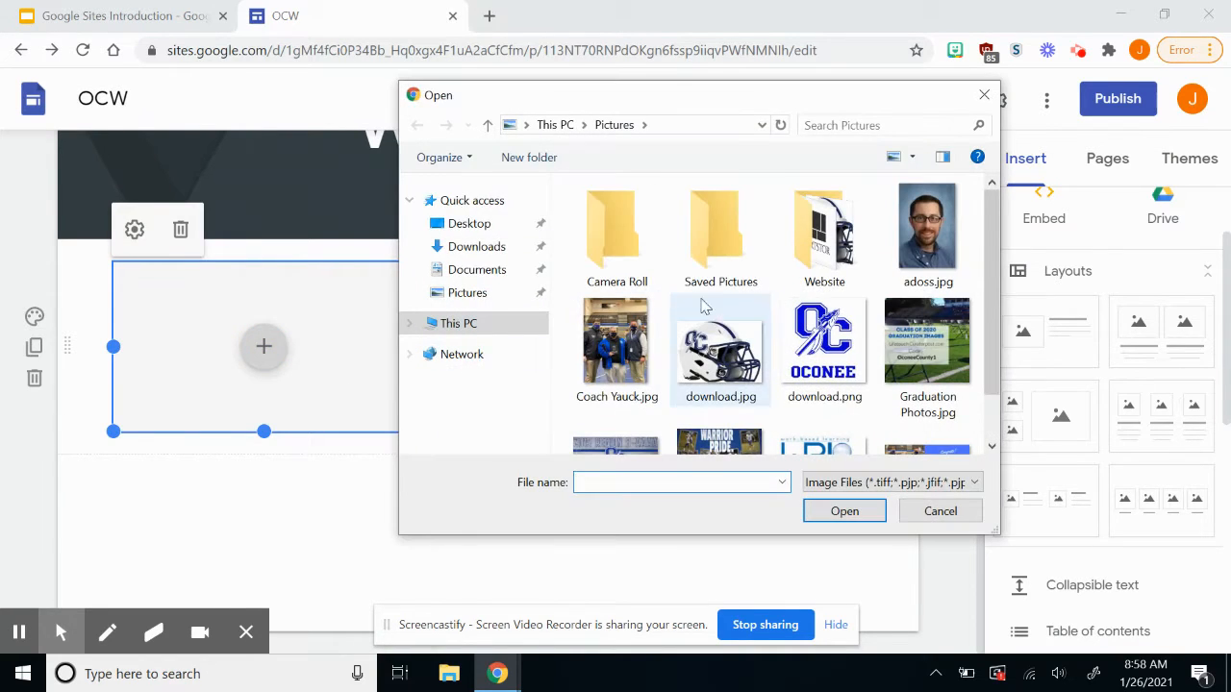
{"action": "double_click", "coordinate": [723, 372]}
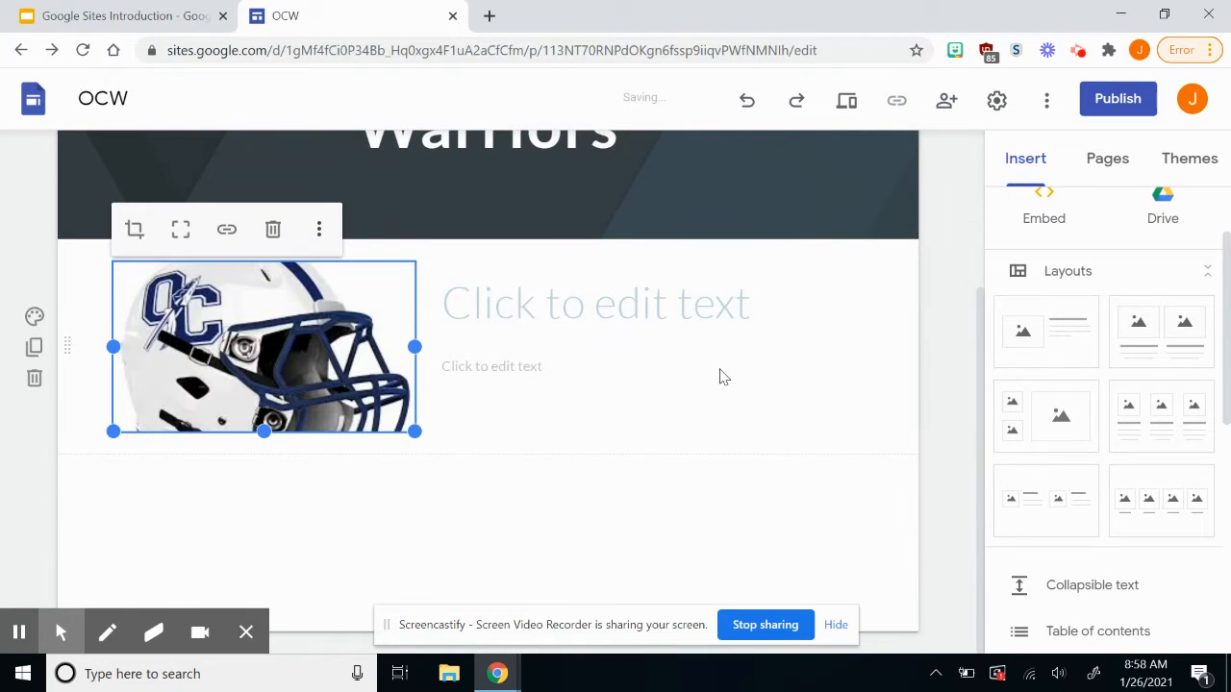
{"action": "left_click", "coordinate": [263, 433]}
{"action": "left_click_drag", "start_coordinate": [261, 454], "coordinate": [260, 514]}
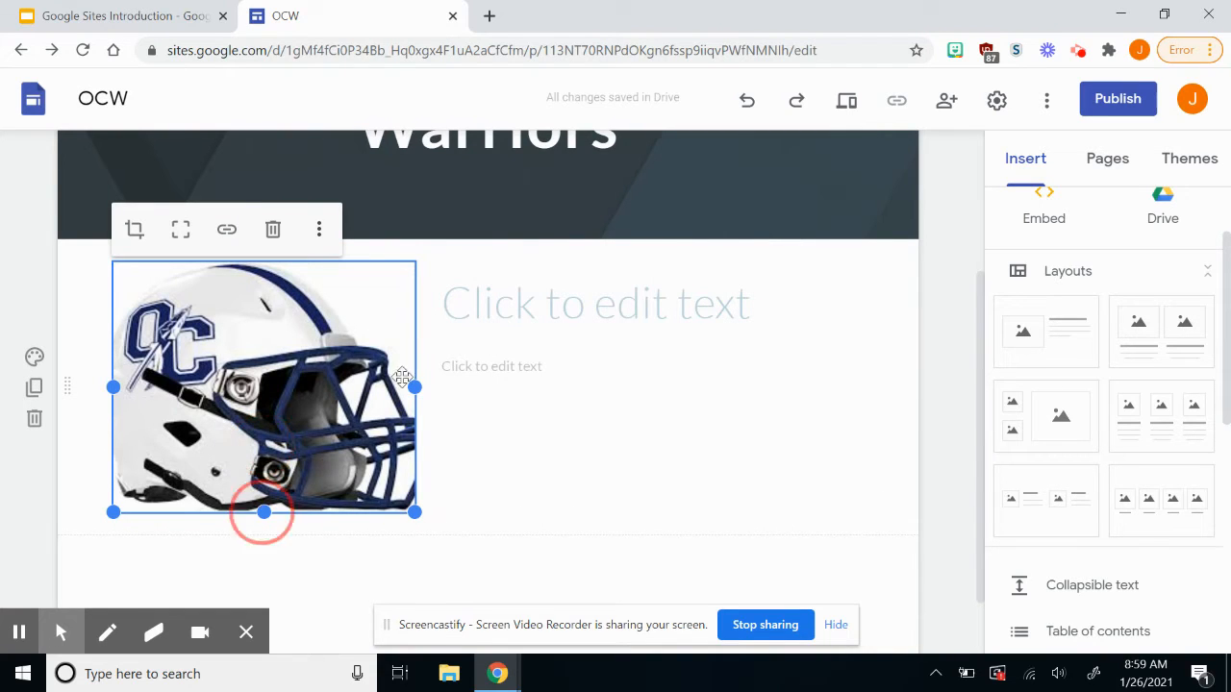
Type the section title 'Welcome Warriors', fixing the typos.
{"action": "left_click", "coordinate": [532, 290]}
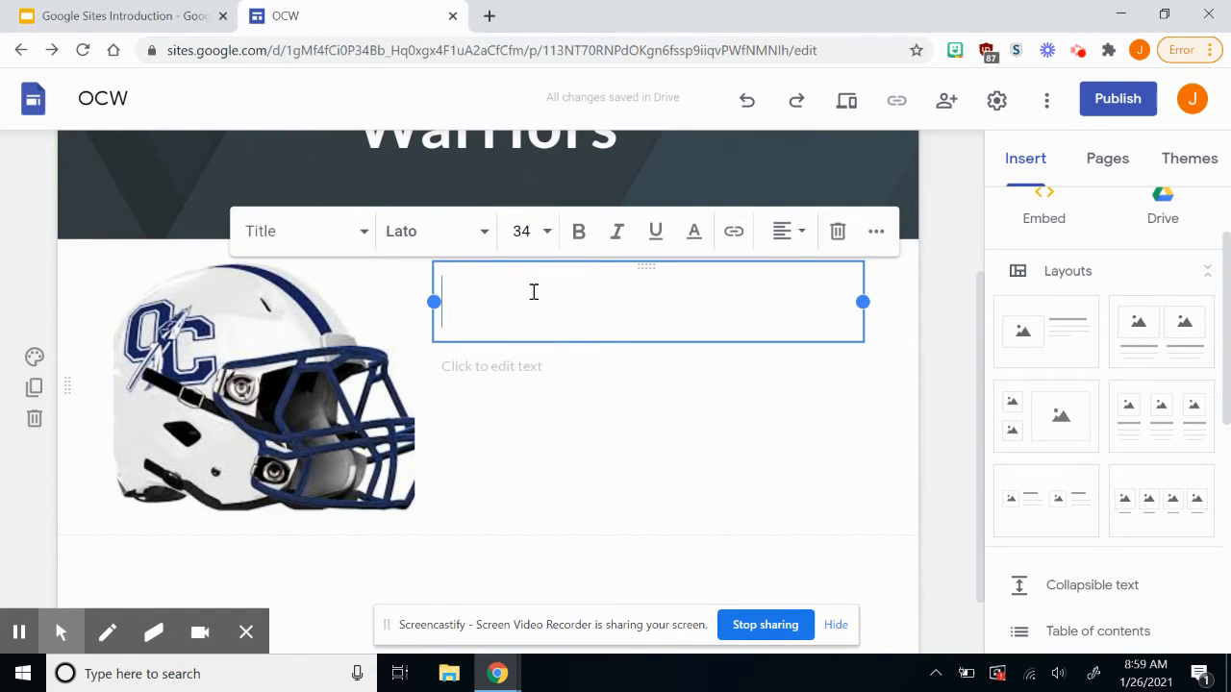
{"action": "type", "text": "Weclome"}
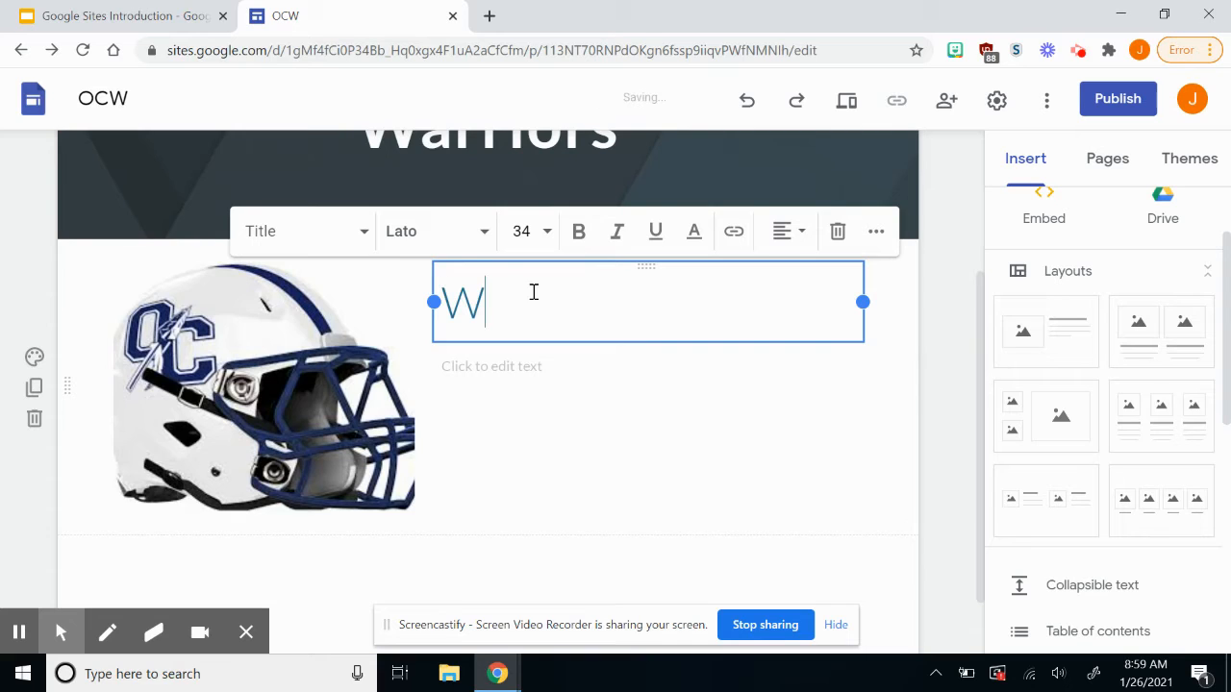
{"action": "key", "text": "BackSpace"}
{"action": "key", "text": "BackSpace"}
{"action": "key", "text": "BackSpace"}
{"action": "key", "text": "BackSpace"}
{"action": "type", "text": "ome"}
{"action": "key", "text": "BackSpace"}
{"action": "key", "text": "BackSpace"}
{"action": "key", "text": "BackSpace"}
{"action": "key", "text": "BackSpace"}
{"action": "type", "text": "lcome W"}
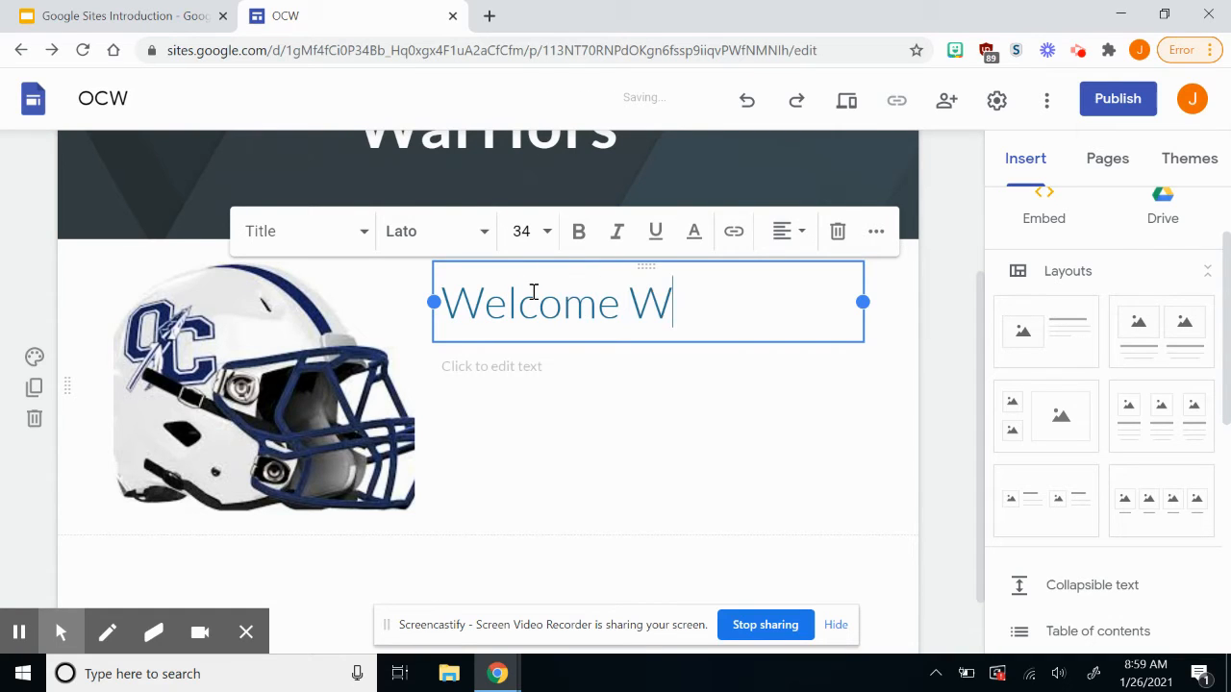
{"action": "type", "text": "arriors"}
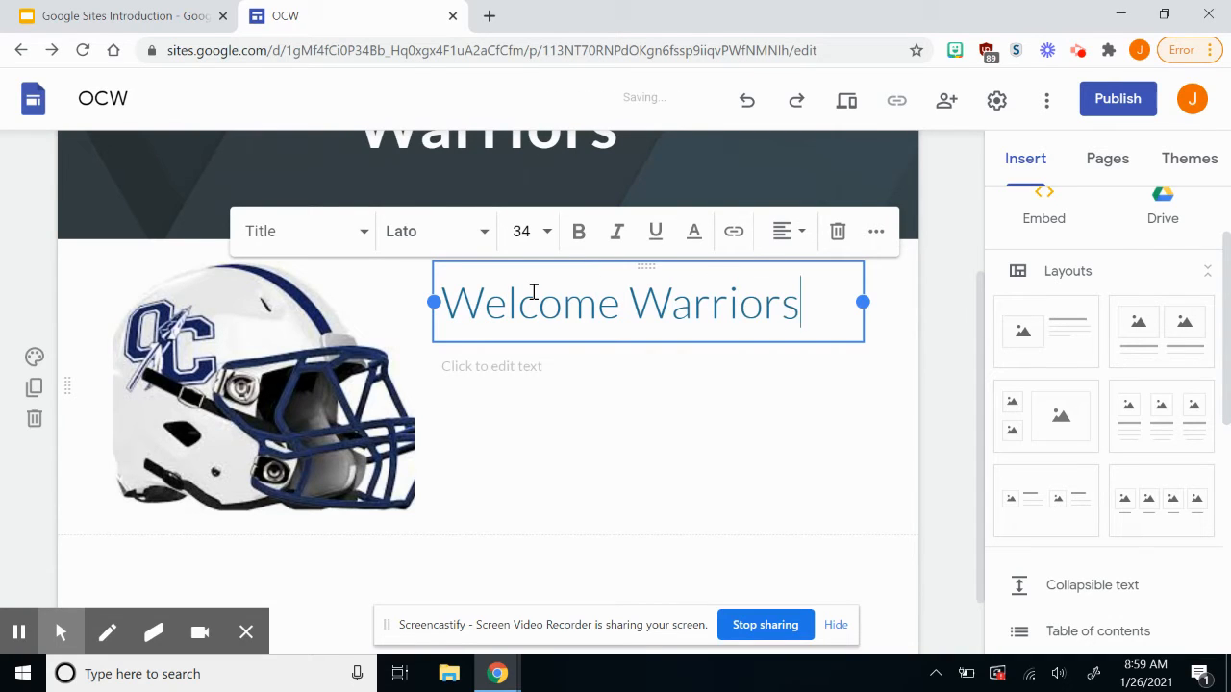
Bold the title, browse fonts without changing, and try Heading before keeping Title style.
{"action": "double_click", "coordinate": [541, 304]}
{"action": "triple_click", "coordinate": [543, 307]}
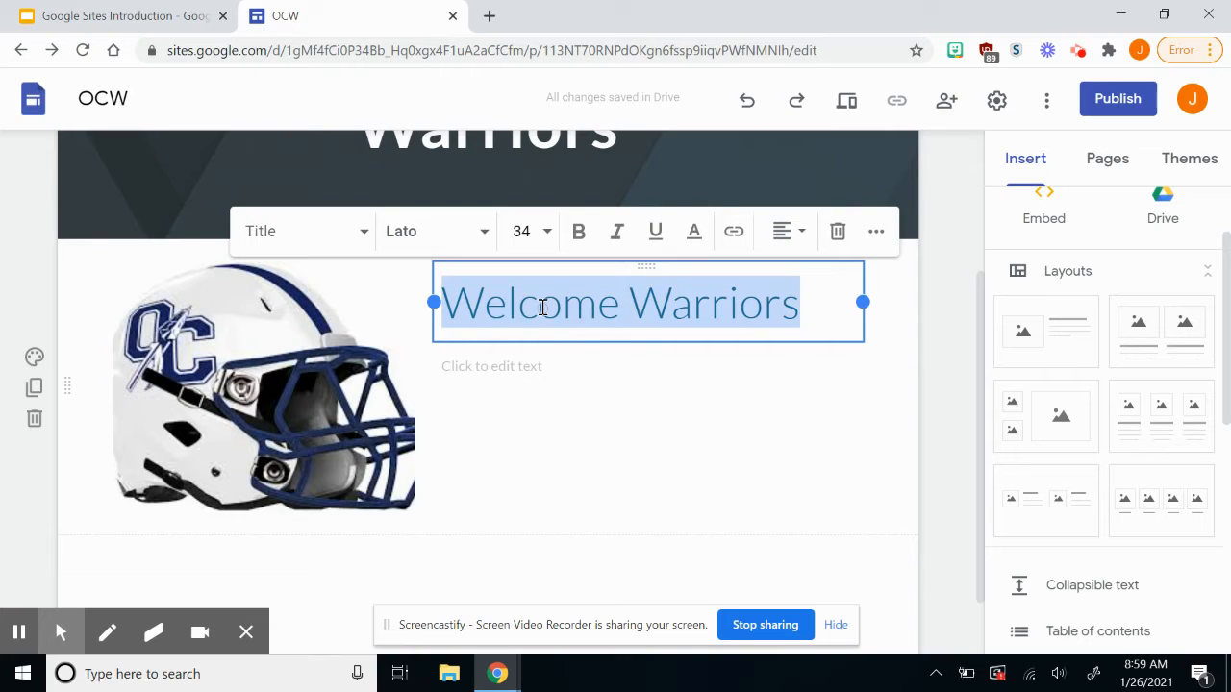
{"action": "left_click", "coordinate": [580, 240]}
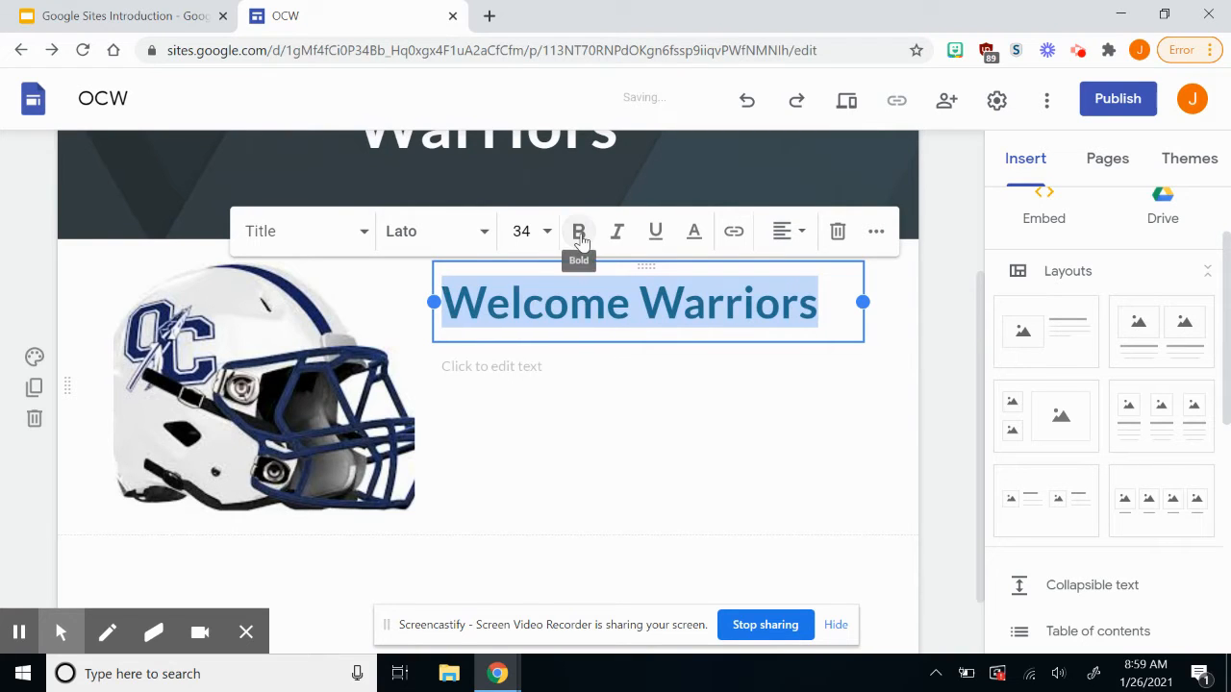
{"action": "left_click", "coordinate": [484, 233]}
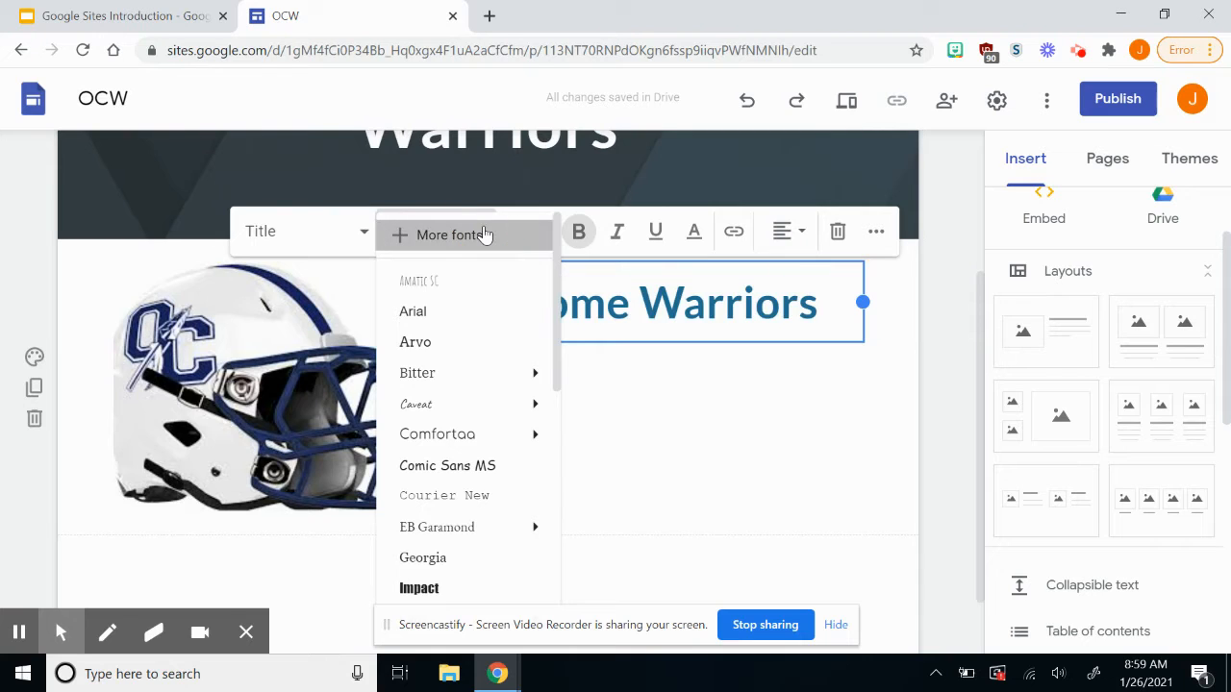
{"action": "left_click", "coordinate": [483, 235]}
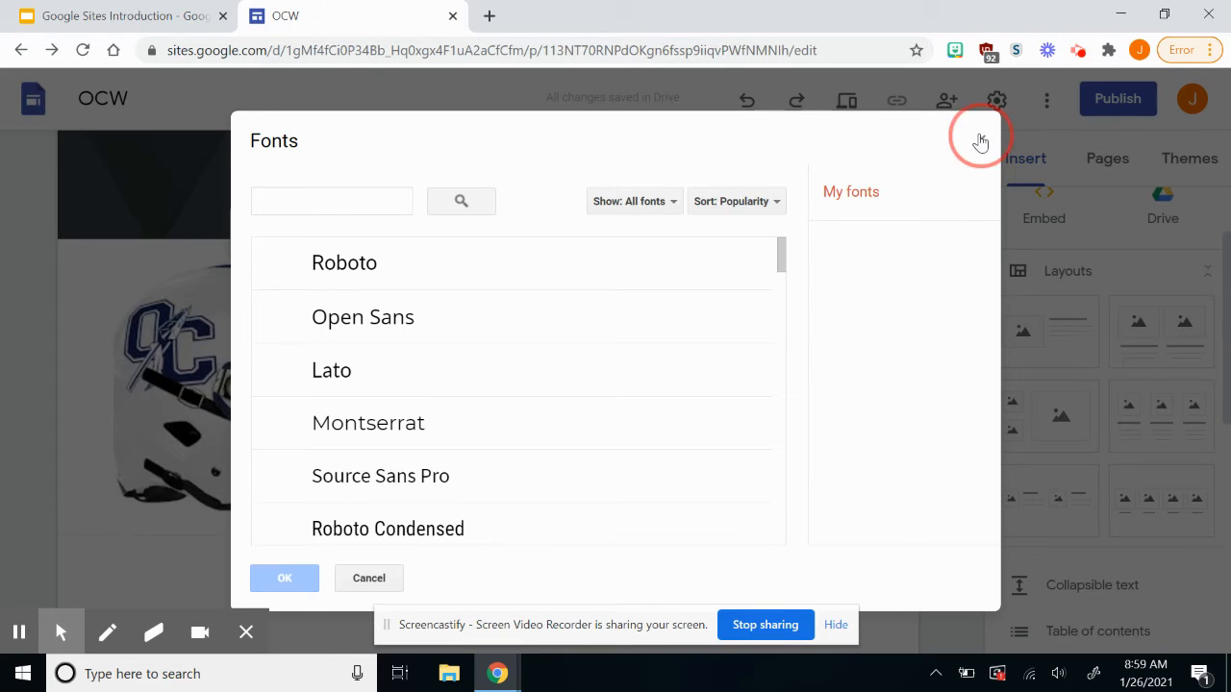
{"action": "left_click", "coordinate": [985, 142]}
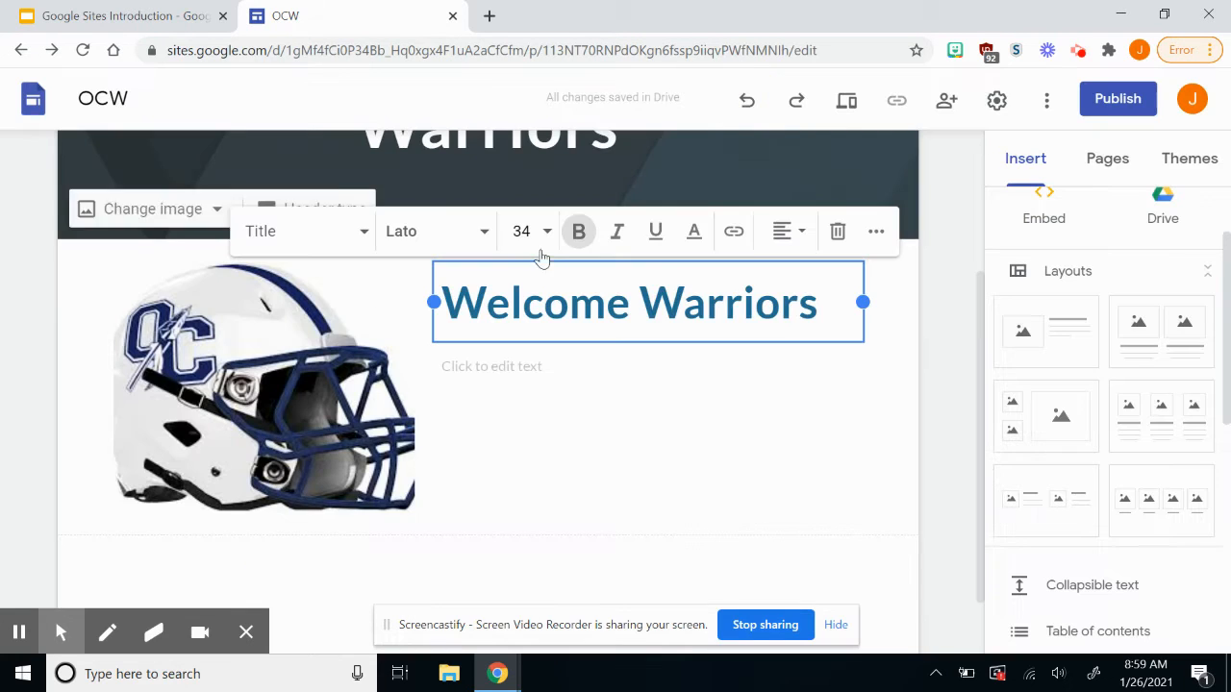
{"action": "left_click", "coordinate": [364, 232]}
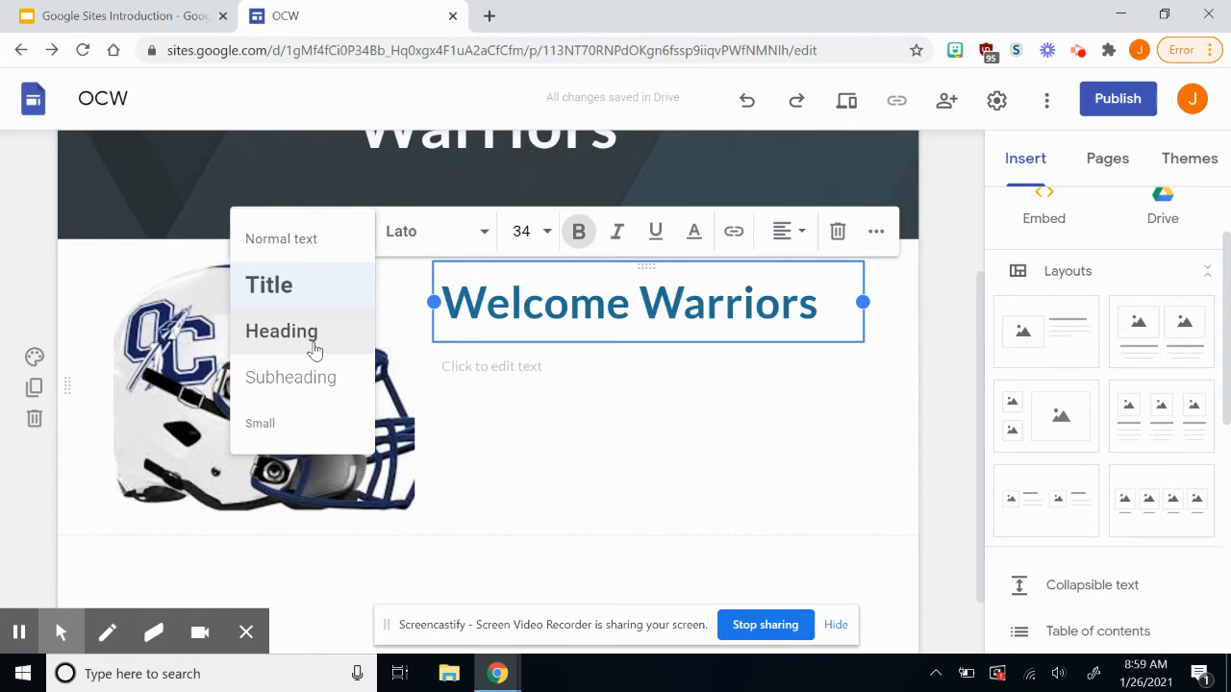
{"action": "left_click", "coordinate": [313, 336]}
{"action": "left_click", "coordinate": [362, 237]}
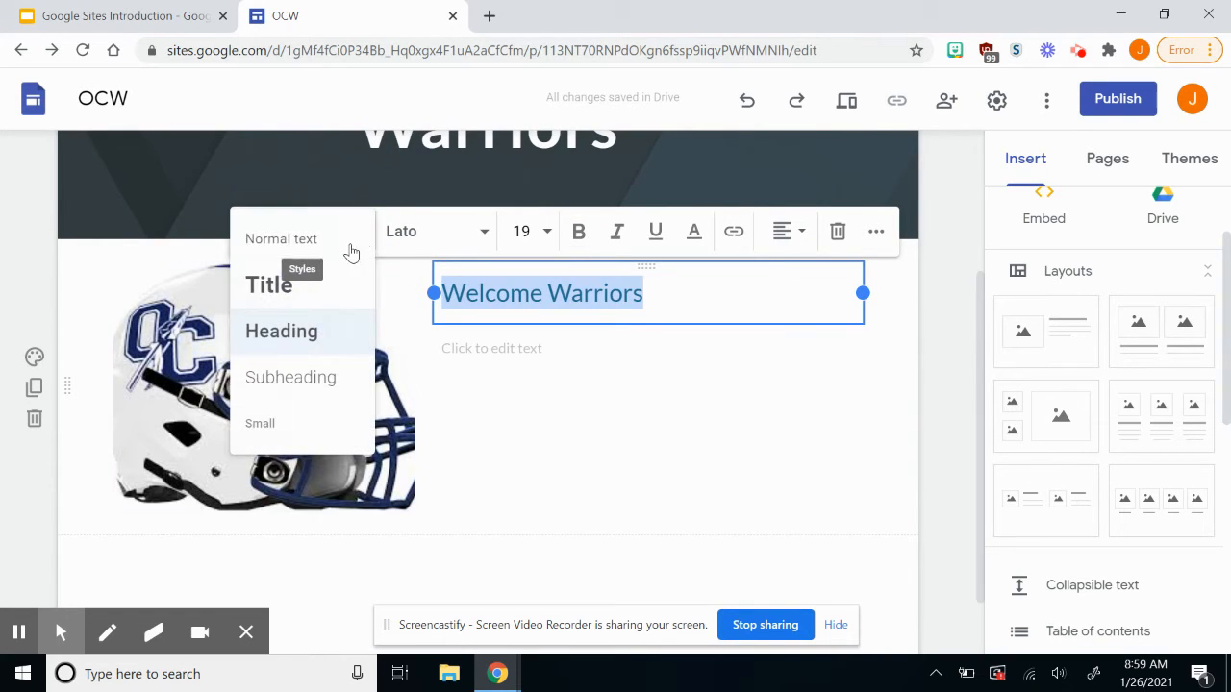
{"action": "left_click", "coordinate": [322, 284]}
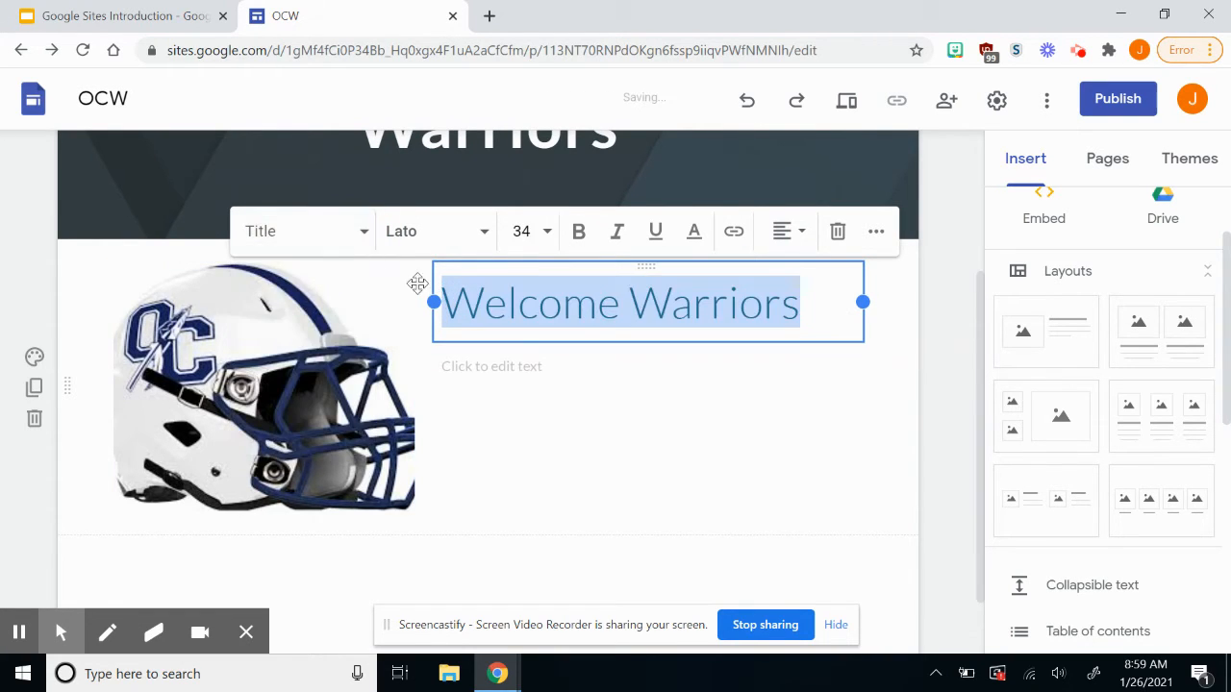
Leave the font size unchanged and reapply bold to 'Welcome Warriors'.
{"action": "left_click", "coordinate": [544, 236]}
{"action": "scroll", "coordinate": [520, 452], "scroll_direction": "down", "scroll_amount": 2}
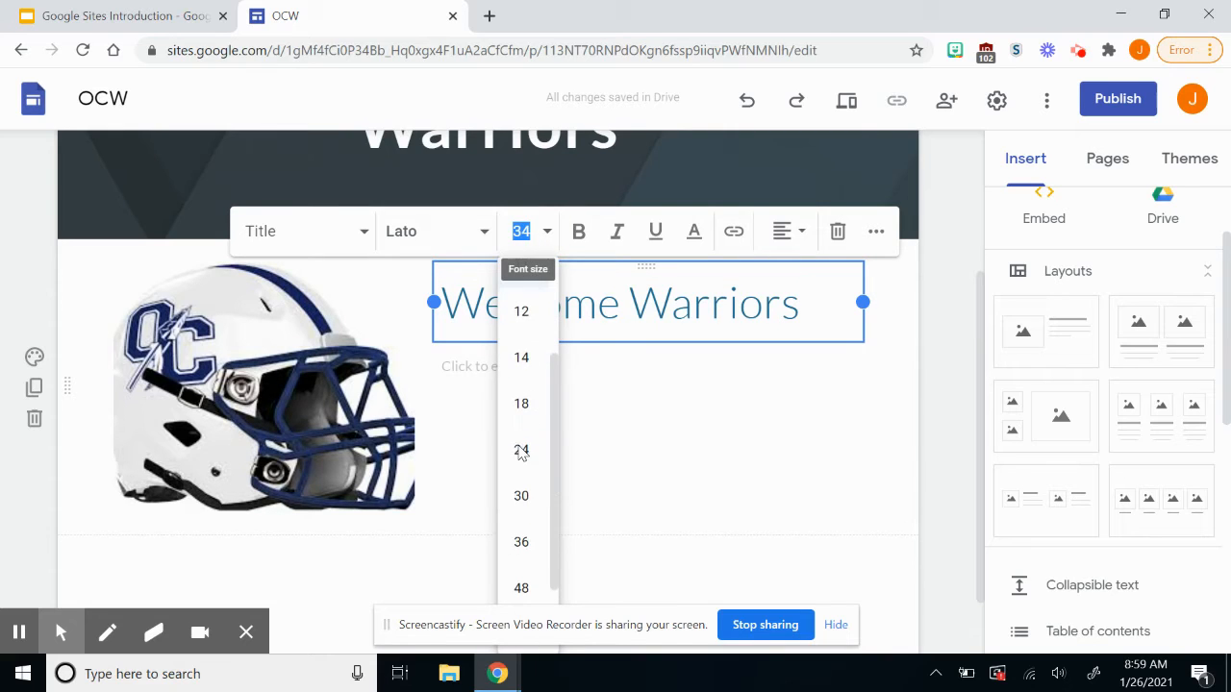
{"action": "left_click", "coordinate": [610, 293]}
{"action": "triple_click", "coordinate": [609, 292]}
{"action": "left_click", "coordinate": [579, 231]}
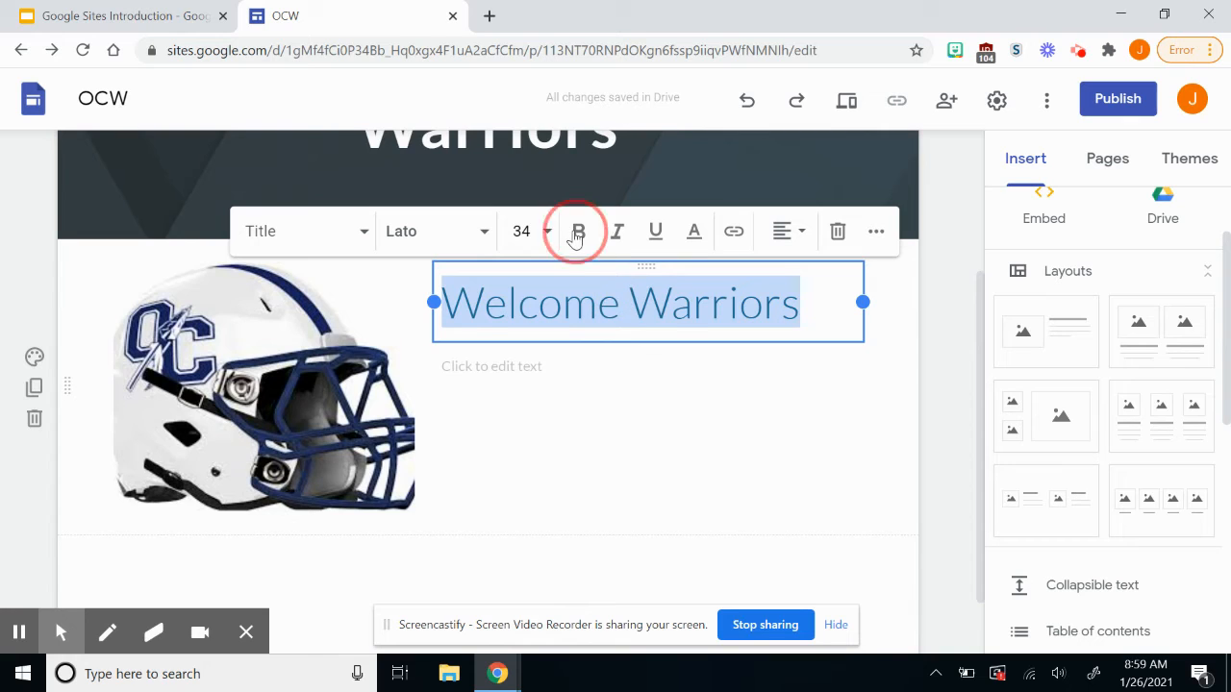
{"action": "left_click", "coordinate": [528, 368]}
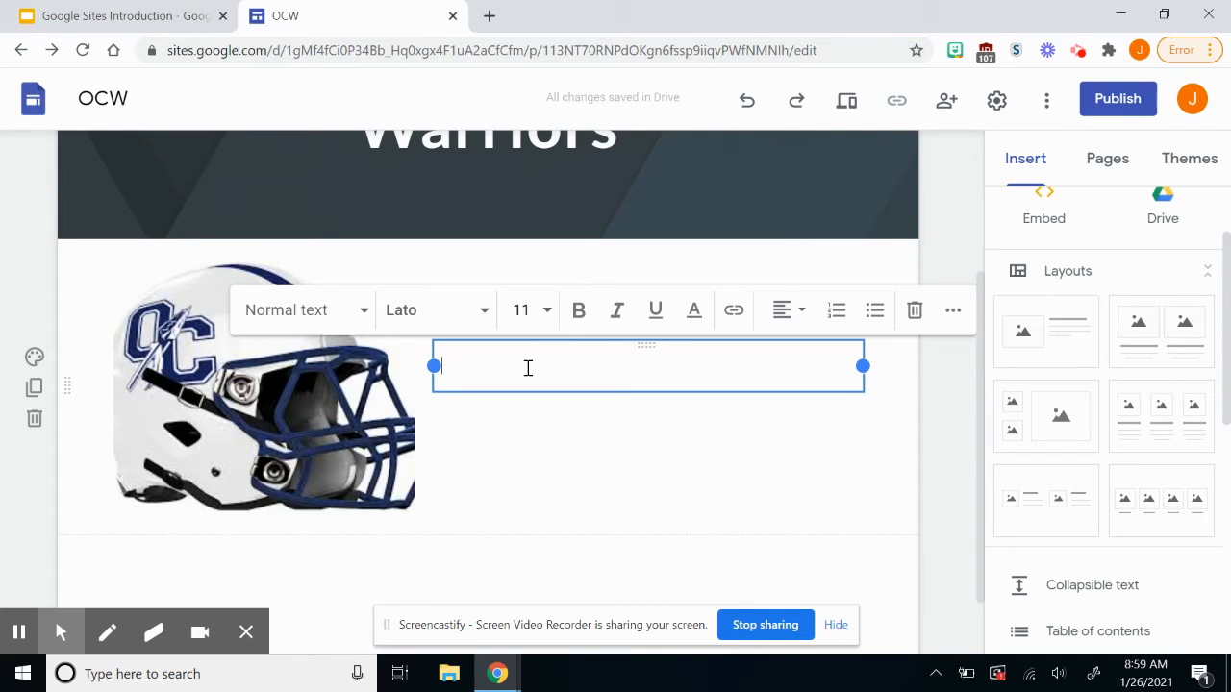
Type 'Welcome to the OCHS Warrior website. Check here for all of the latest information with our student athletes'.
{"action": "type", "text": "Welc"}
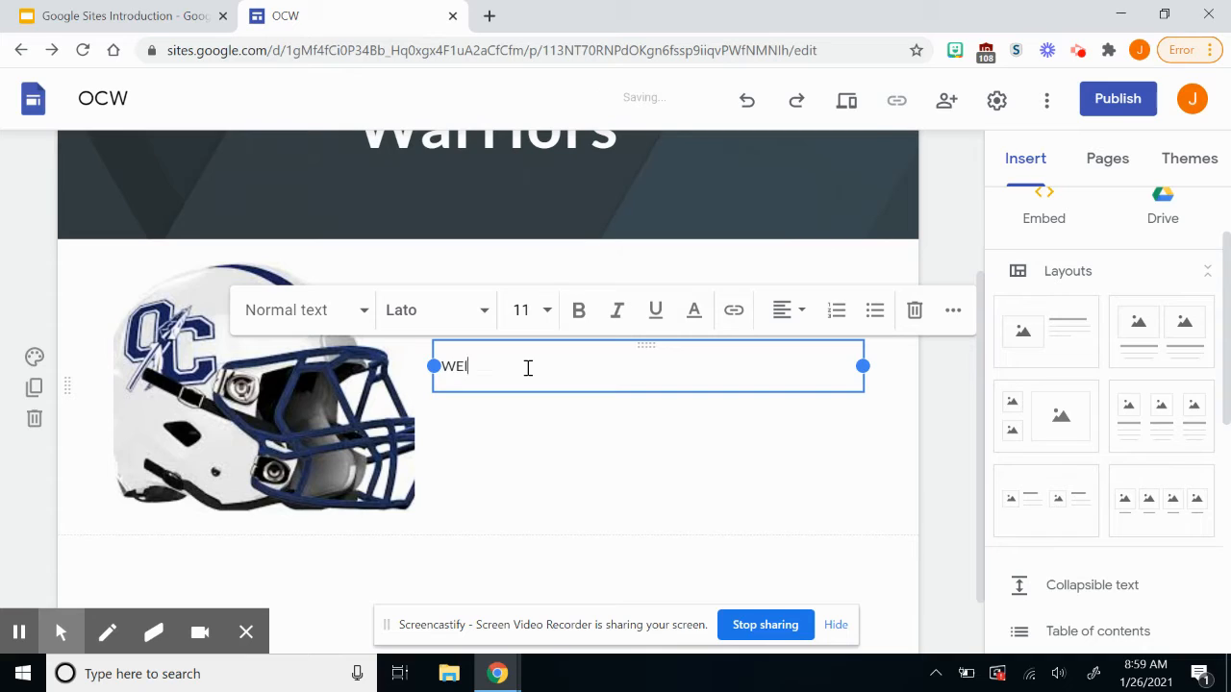
{"action": "key", "text": "BackSpace"}
{"action": "key", "text": "BackSpace"}
{"action": "key", "text": "BackSpace"}
{"action": "type", "text": "elcome "}
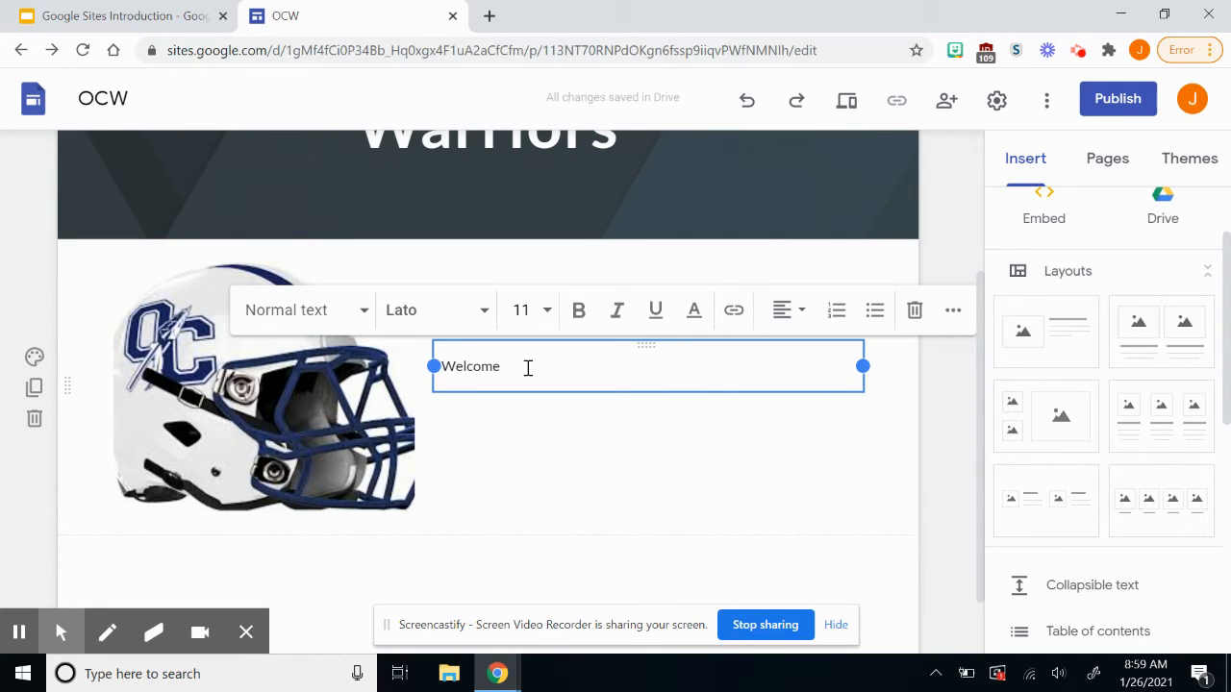
{"action": "type", "text": "to the OC"}
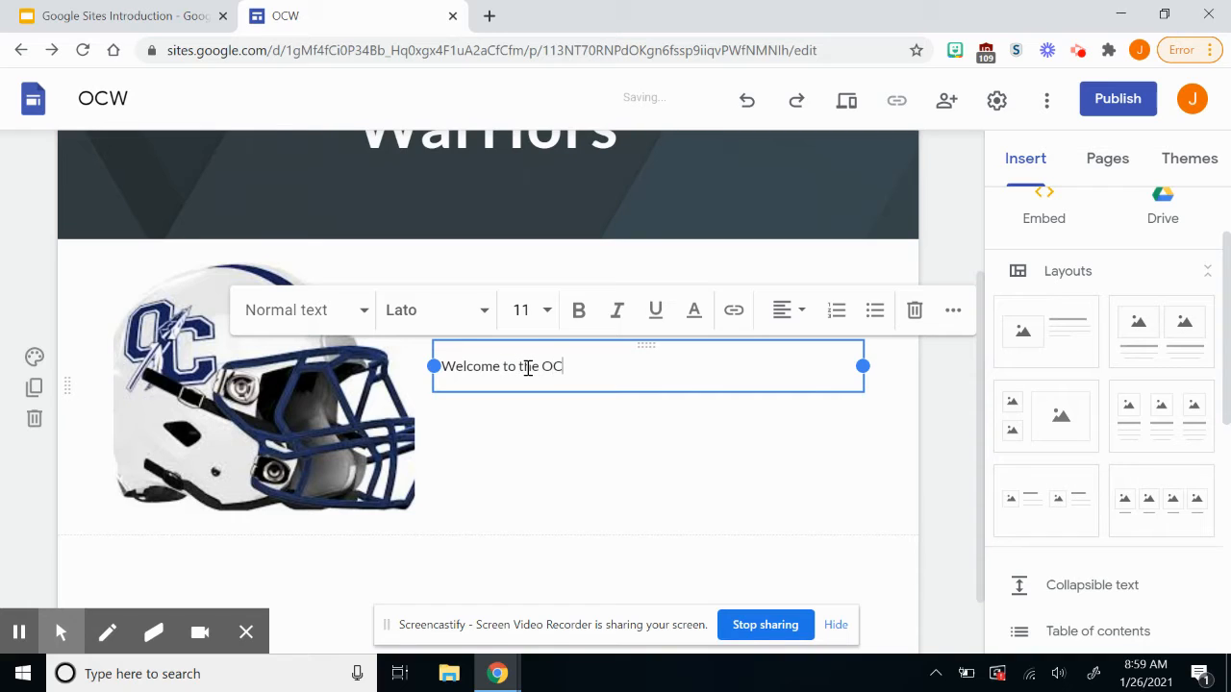
{"action": "type", "text": "HS WArri"}
{"action": "key", "text": "BackSpace"}
{"action": "key", "text": "BackSpace"}
{"action": "key", "text": "BackSpace"}
{"action": "key", "text": "BackSpace"}
{"action": "type", "text": "arrior website."}
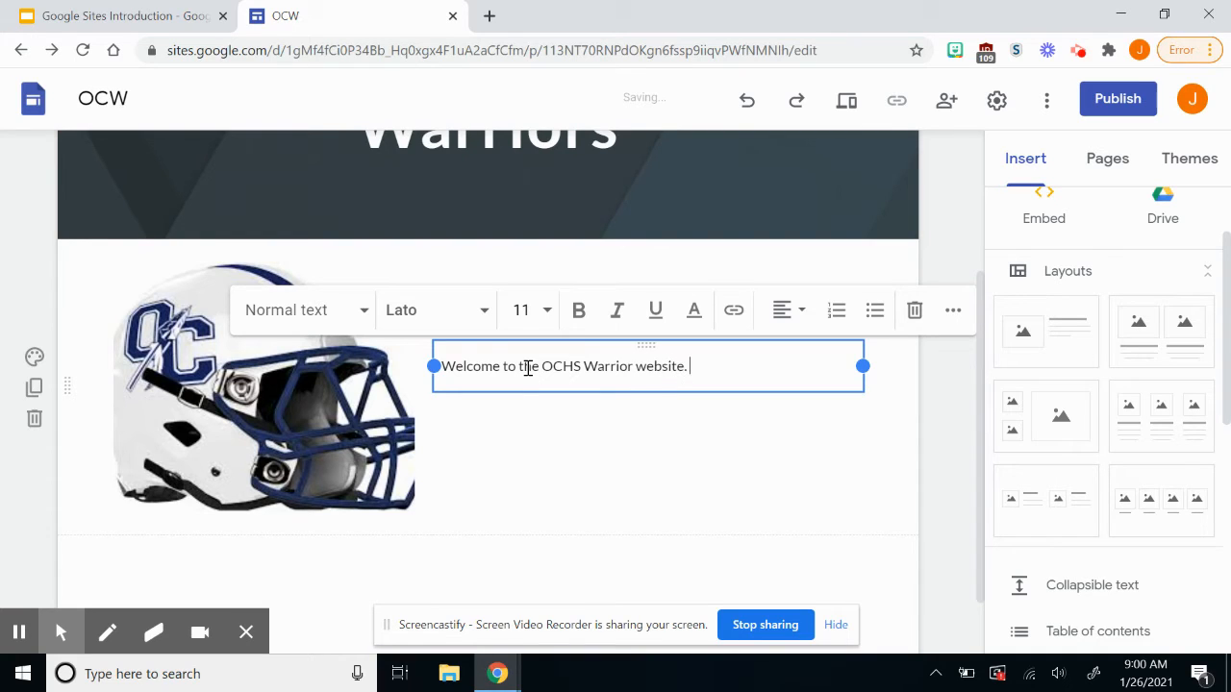
{"action": "type", "text": " Check hee"}
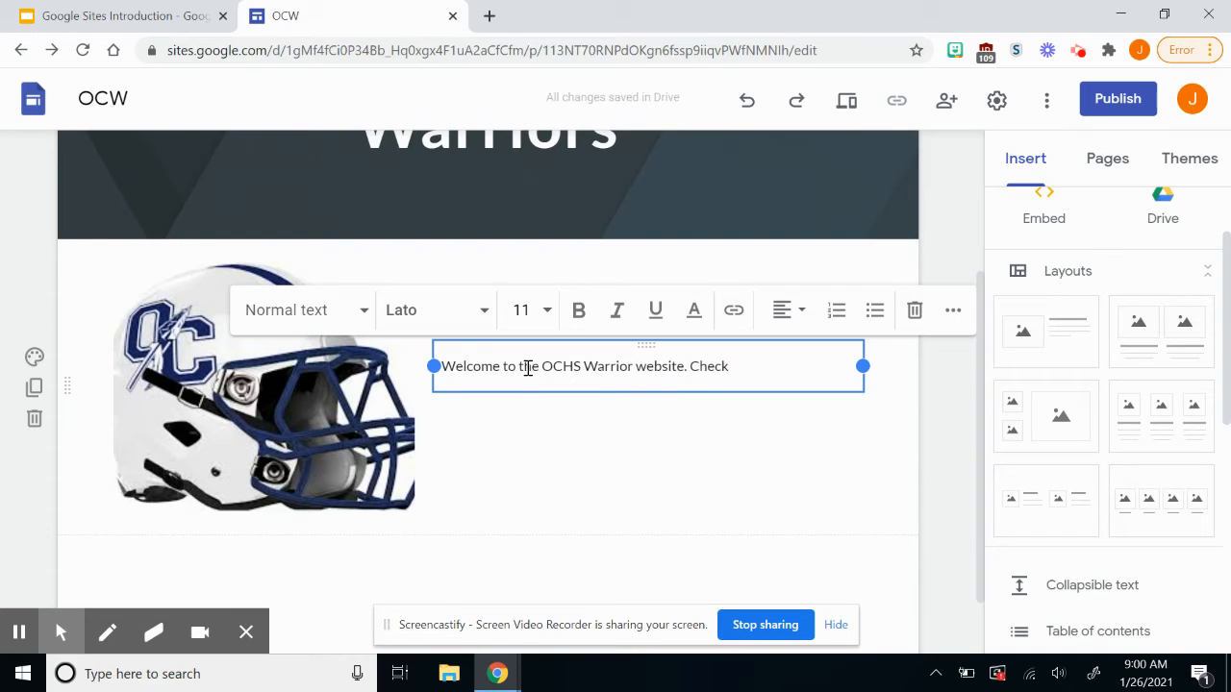
{"action": "key", "text": "BackSpace"}
{"action": "key", "text": "BackSpace"}
{"action": "type", "text": "r"}
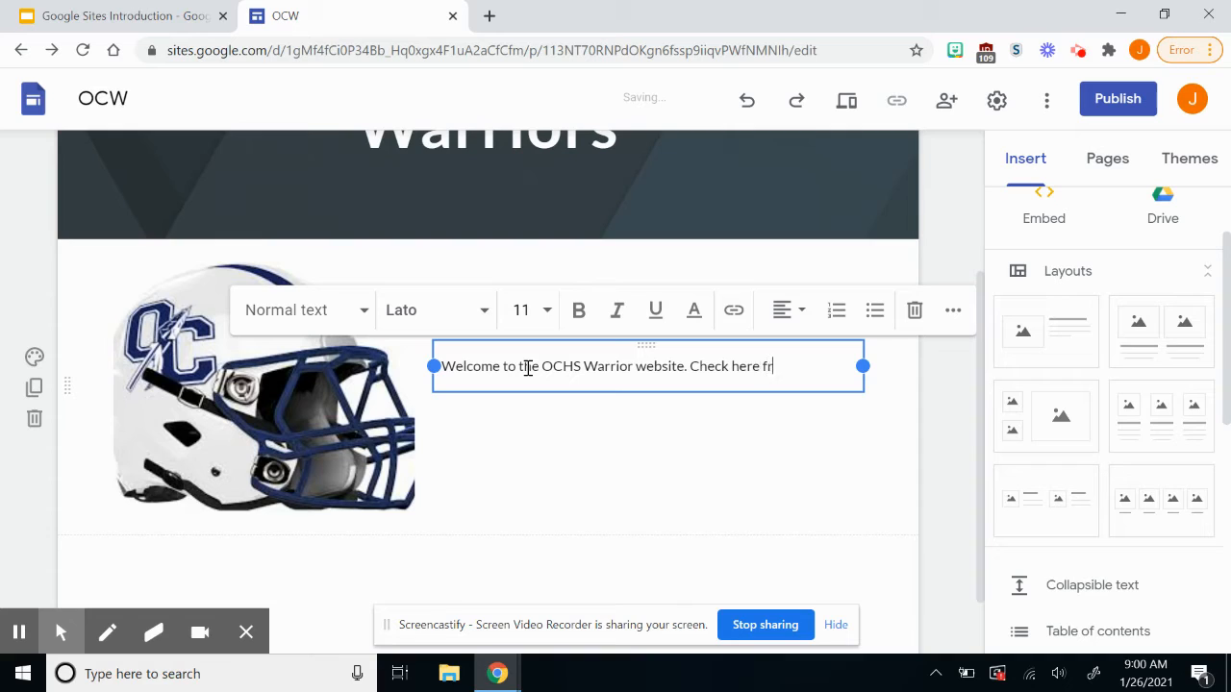
{"action": "key", "text": "BackSpace"}
{"action": "type", "text": "or all of the late"}
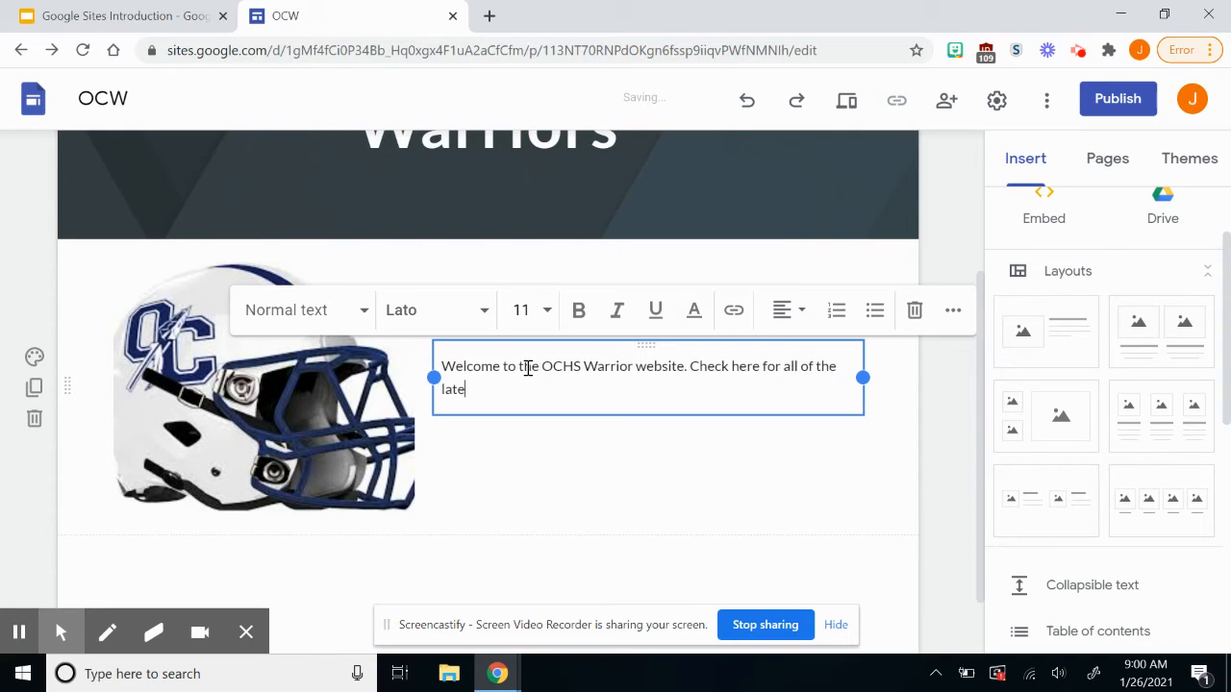
{"action": "type", "text": "st information with o"}
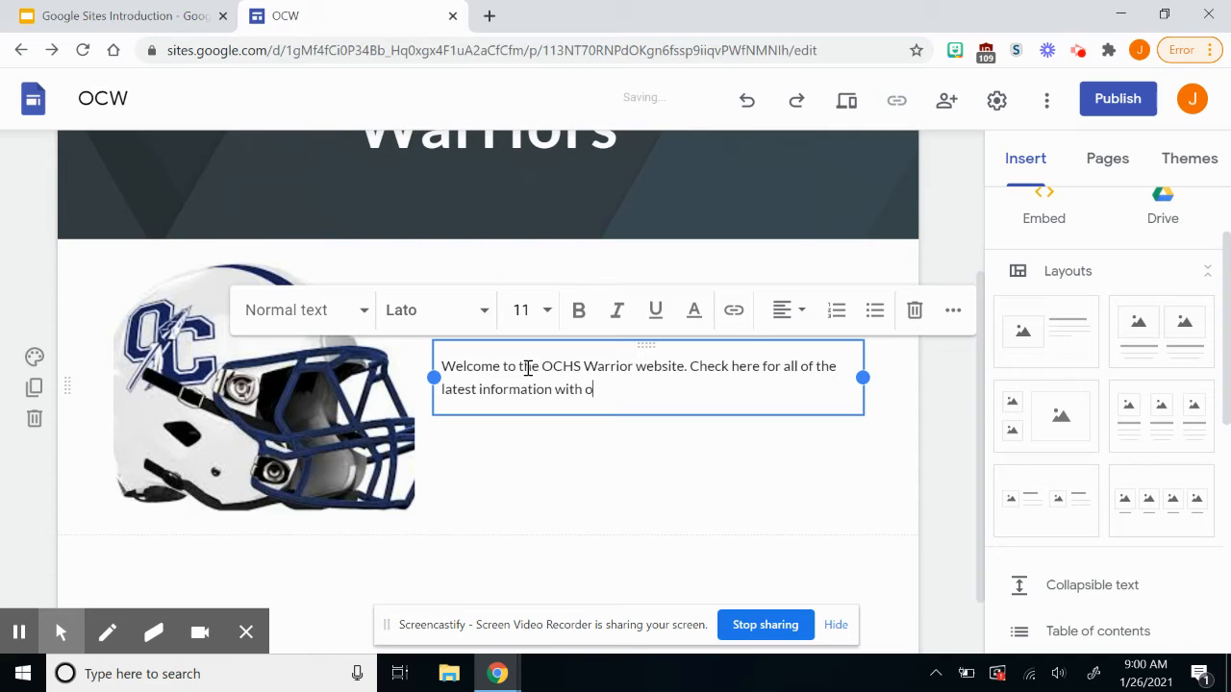
{"action": "type", "text": "ur student athletes"}
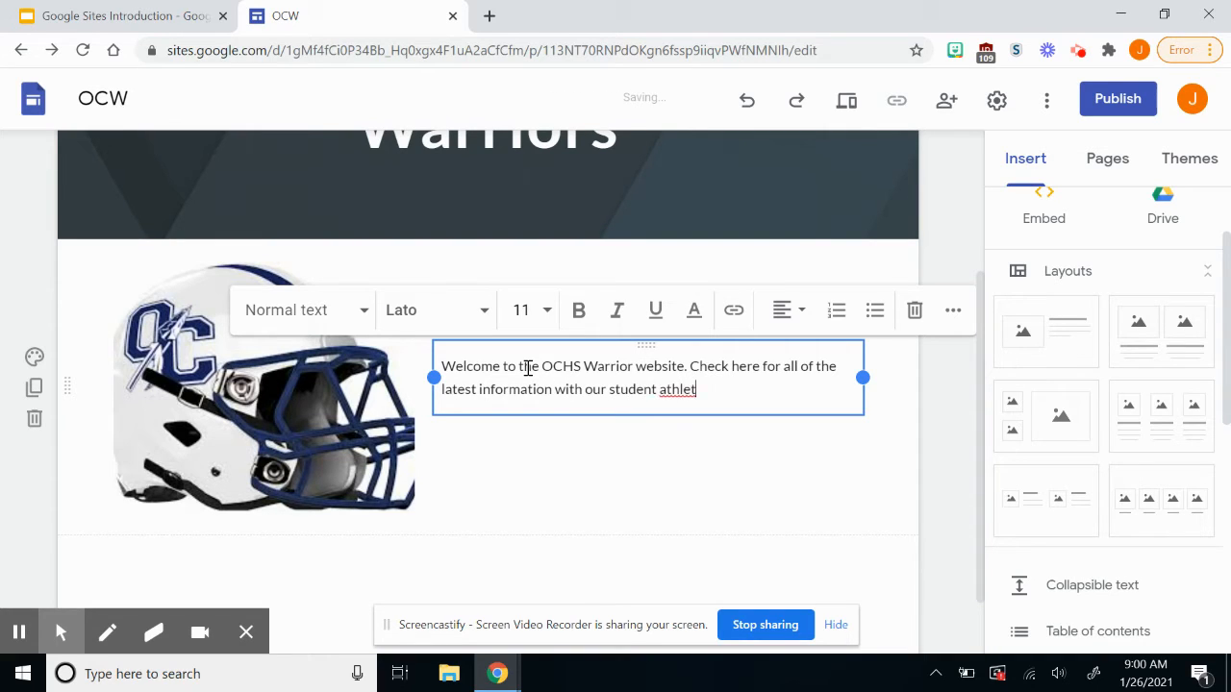
Add a section with two image-and-text columns below the welcome text.
{"action": "left_click", "coordinate": [536, 460]}
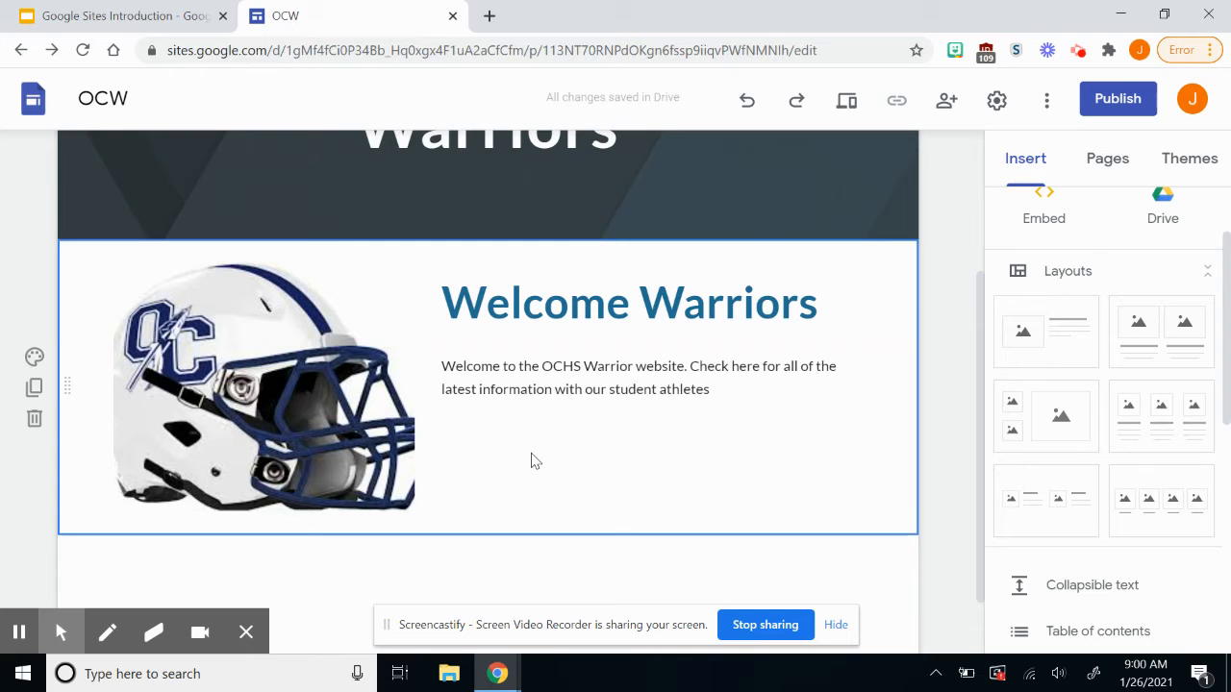
{"action": "scroll", "coordinate": [536, 460], "scroll_direction": "down", "scroll_amount": 1}
{"action": "scroll", "coordinate": [536, 461], "scroll_direction": "up", "scroll_amount": 3}
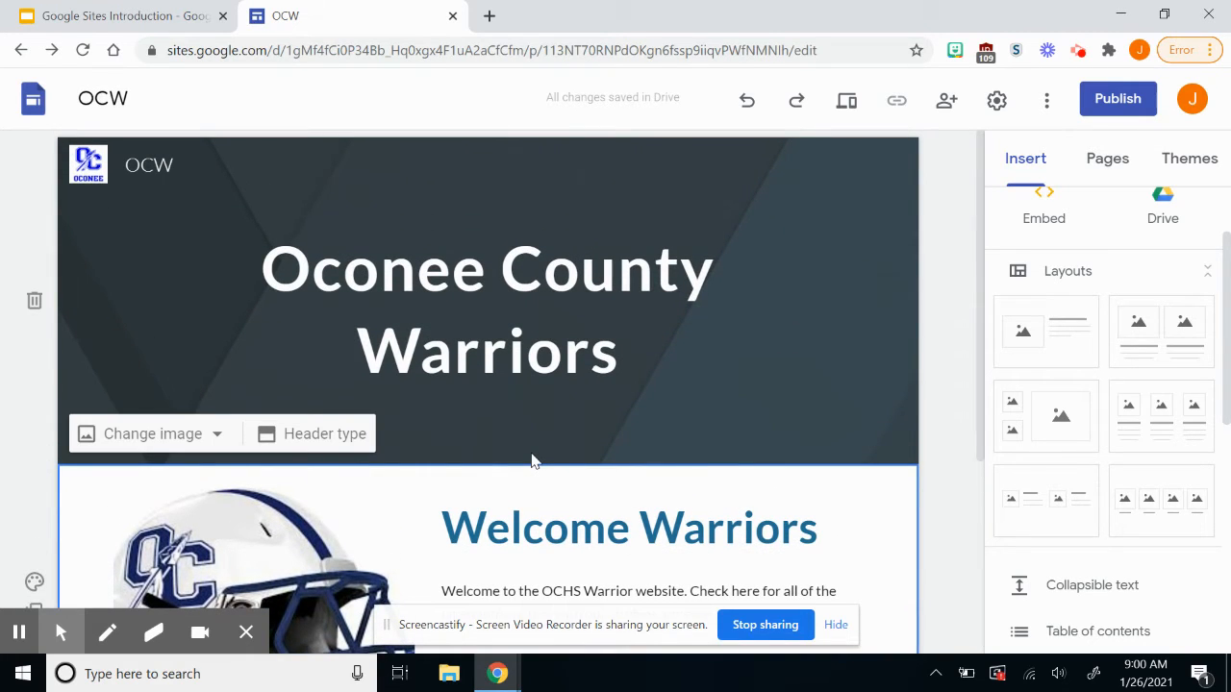
{"action": "scroll", "coordinate": [536, 460], "scroll_direction": "down", "scroll_amount": 3}
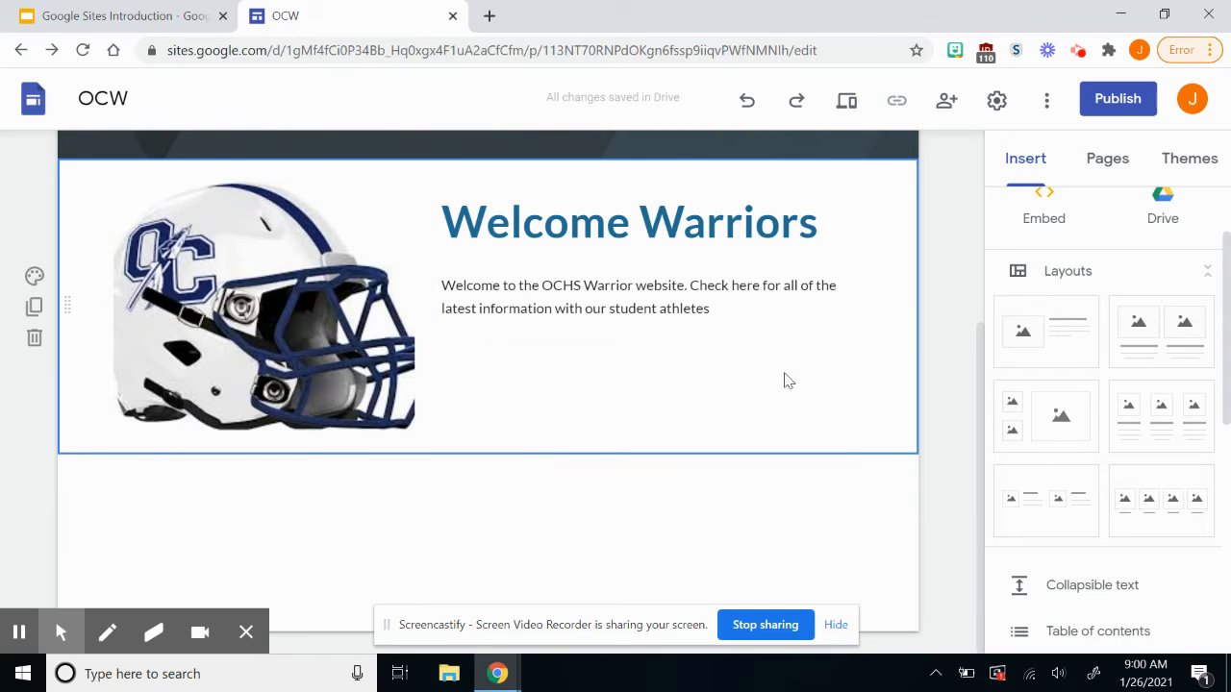
{"action": "left_click", "coordinate": [1145, 327]}
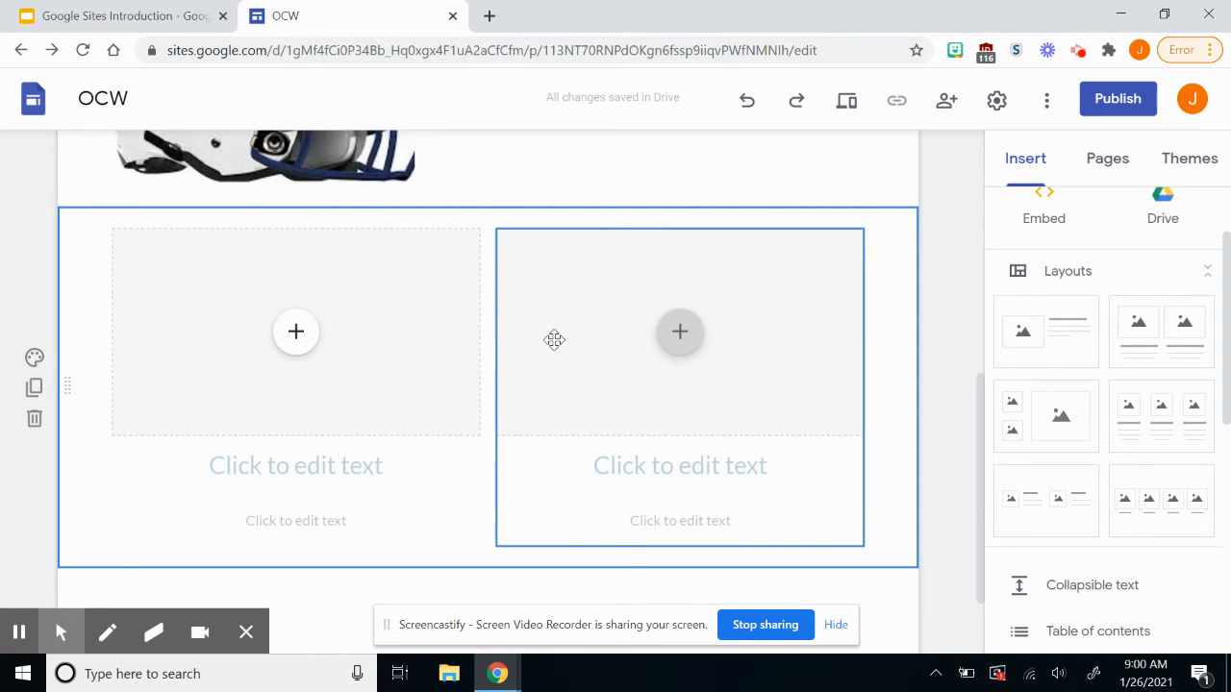
Scroll the Insert panel to reveal Collapsible text, Image carousel, Button and Divider blocks.
{"action": "scroll", "coordinate": [554, 339], "scroll_direction": "down", "scroll_amount": 1}
{"action": "scroll", "coordinate": [553, 342], "scroll_direction": "up", "scroll_amount": 3}
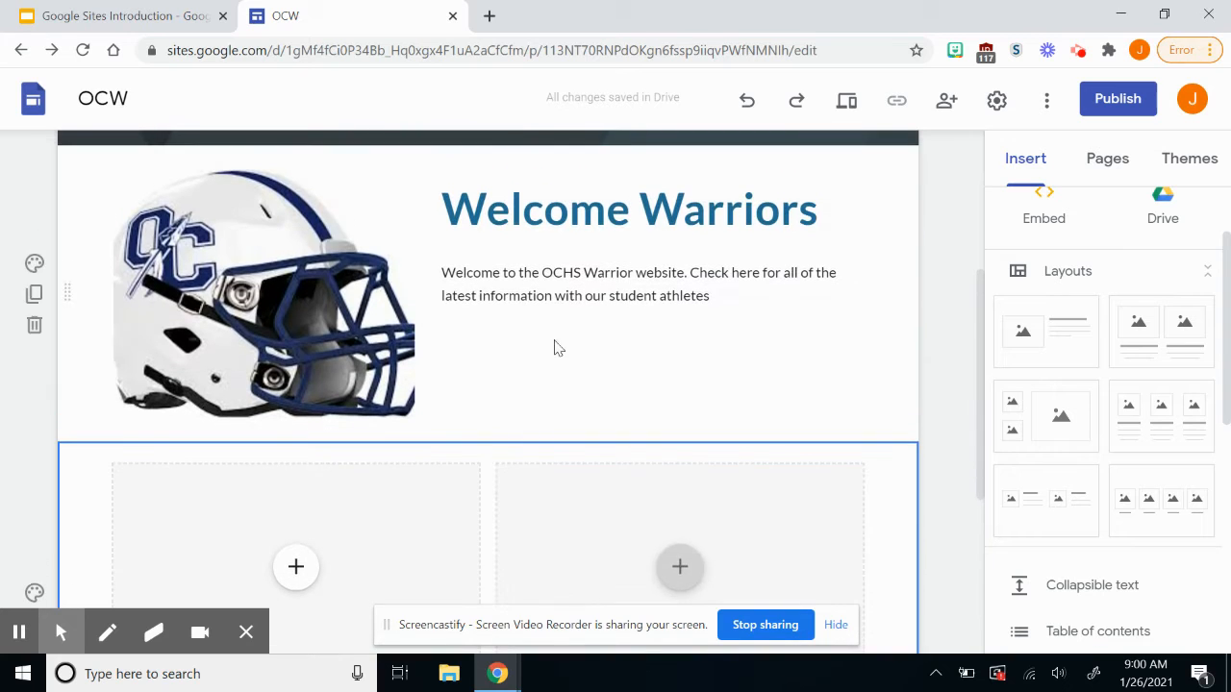
{"action": "scroll", "coordinate": [1065, 402], "scroll_direction": "down", "scroll_amount": 1}
{"action": "scroll", "coordinate": [1065, 403], "scroll_direction": "down", "scroll_amount": 3}
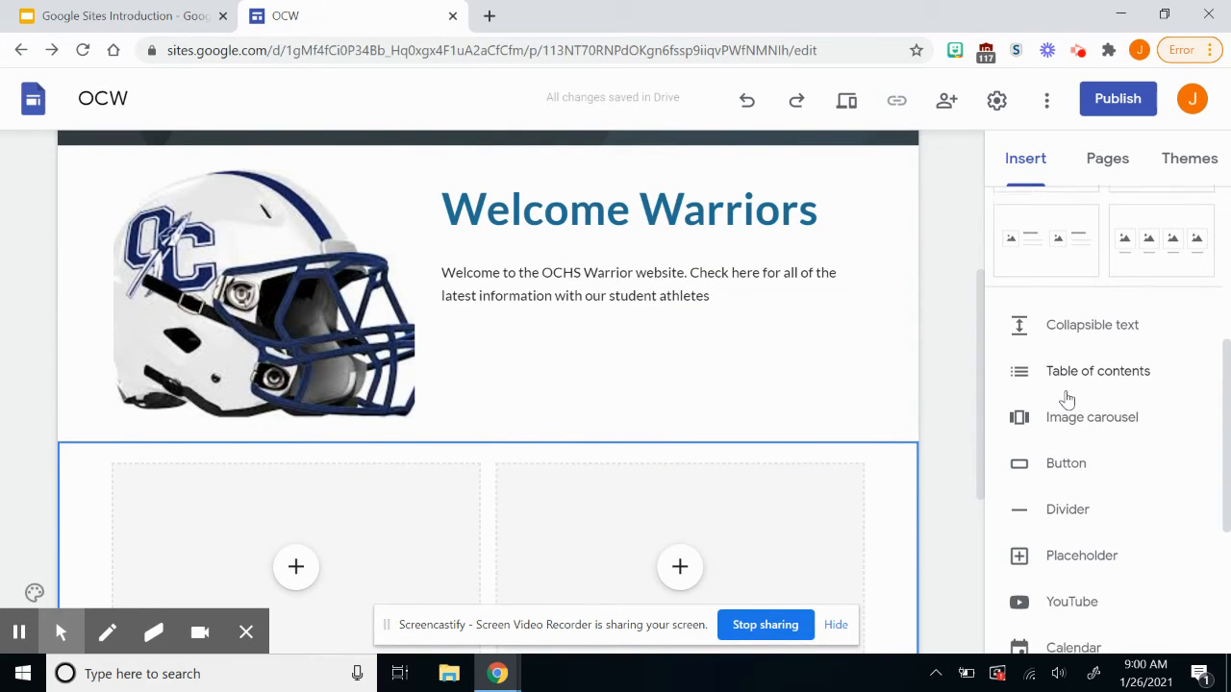
{"action": "scroll", "coordinate": [1066, 400], "scroll_direction": "down", "scroll_amount": 1}
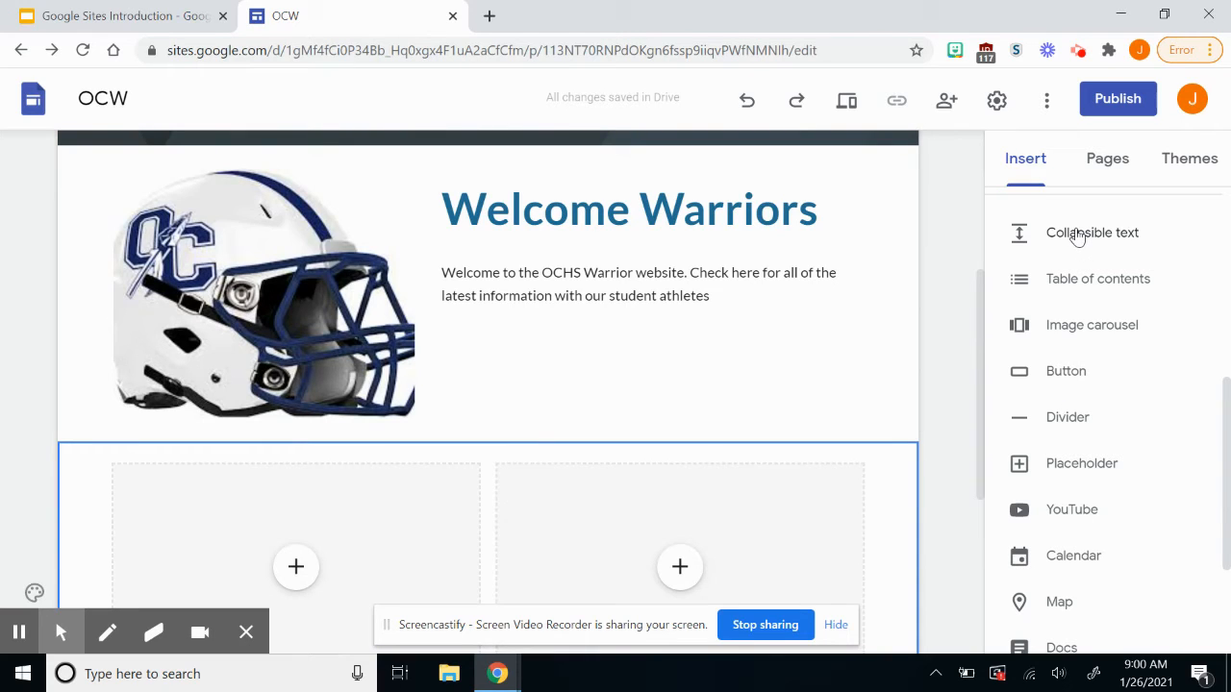
Start an image carousel and upload download.jpg and the coach photo as its first two images.
{"action": "left_click", "coordinate": [1131, 335]}
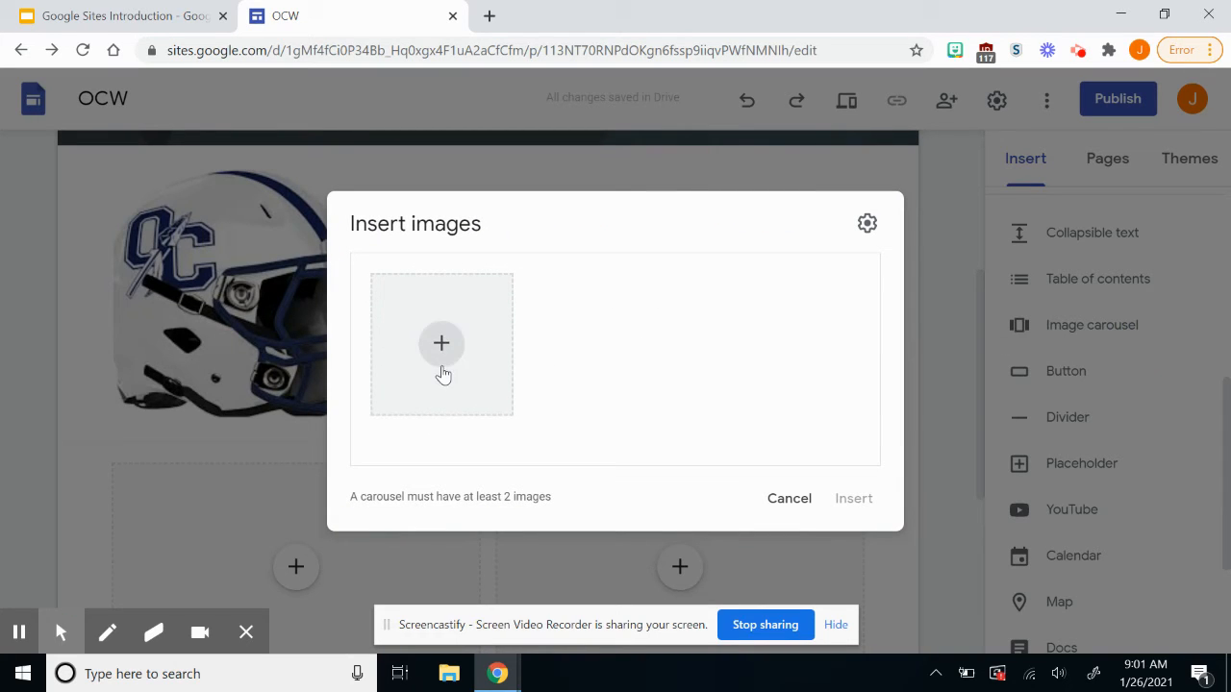
{"action": "left_click", "coordinate": [441, 371]}
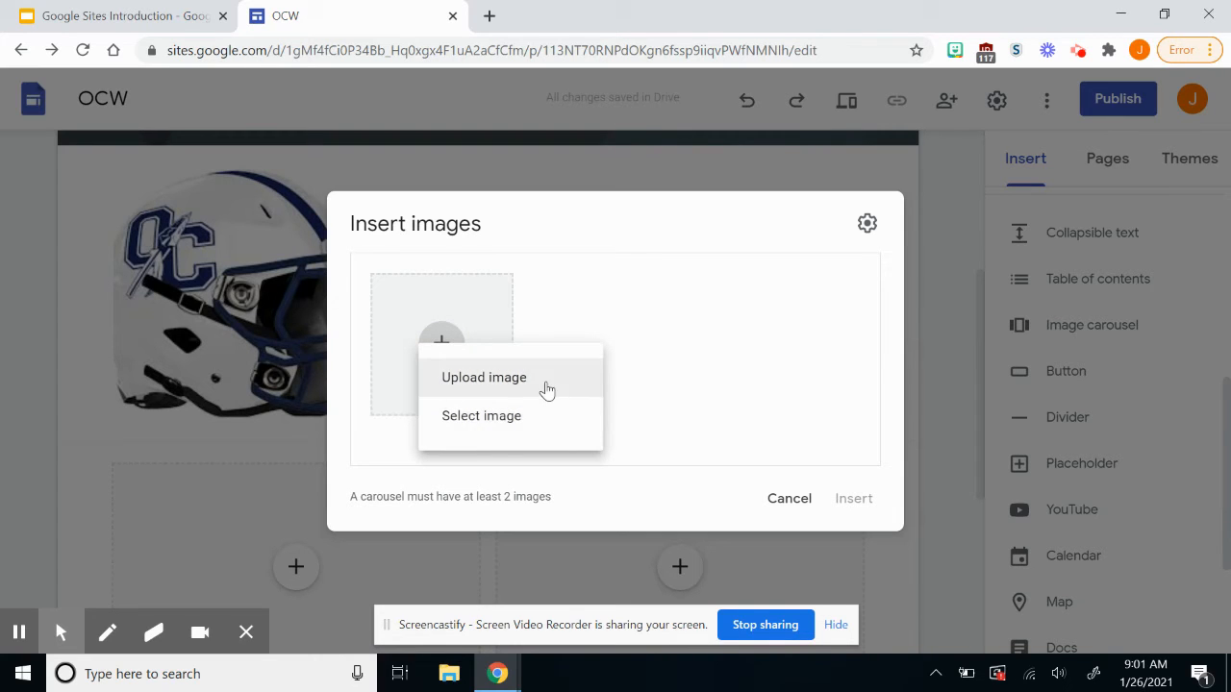
{"action": "left_click", "coordinate": [550, 387]}
{"action": "double_click", "coordinate": [721, 346]}
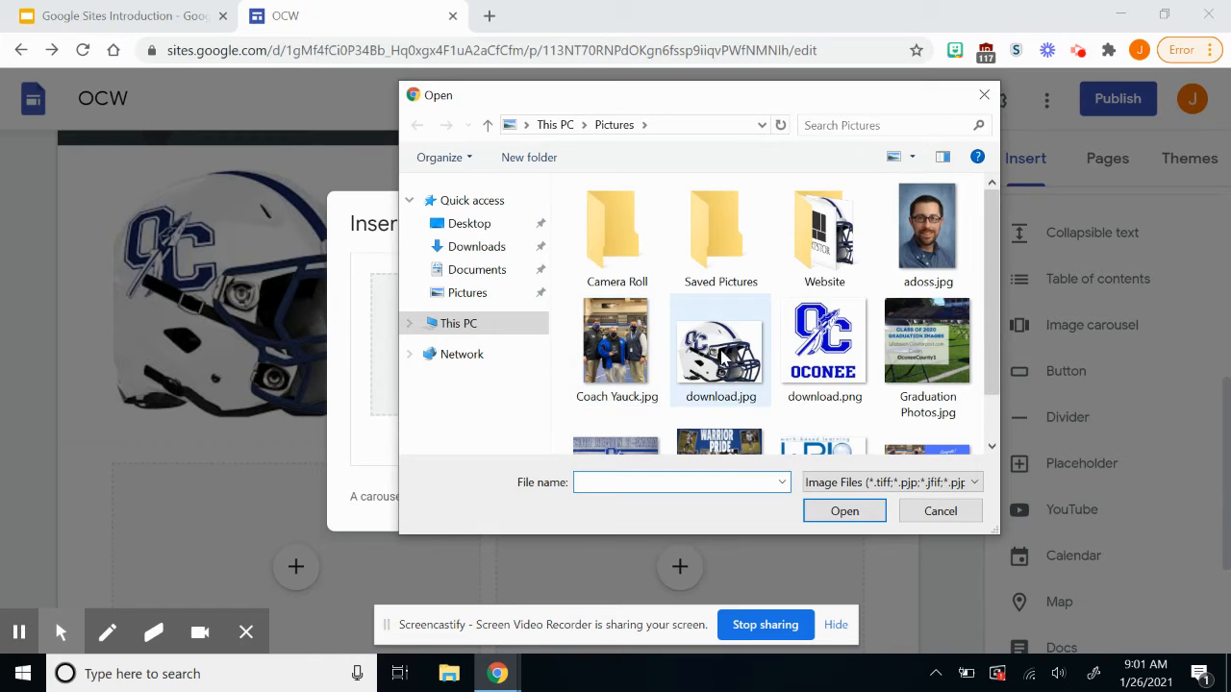
{"action": "left_click", "coordinate": [457, 354]}
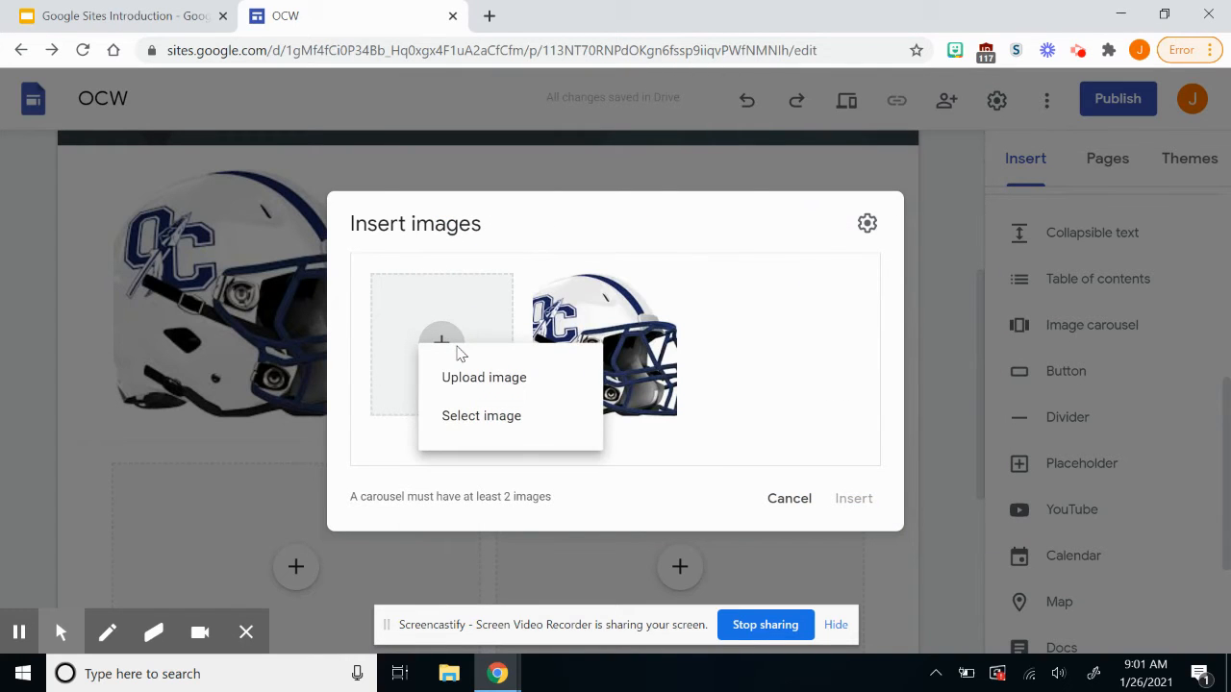
{"action": "left_click", "coordinate": [467, 389]}
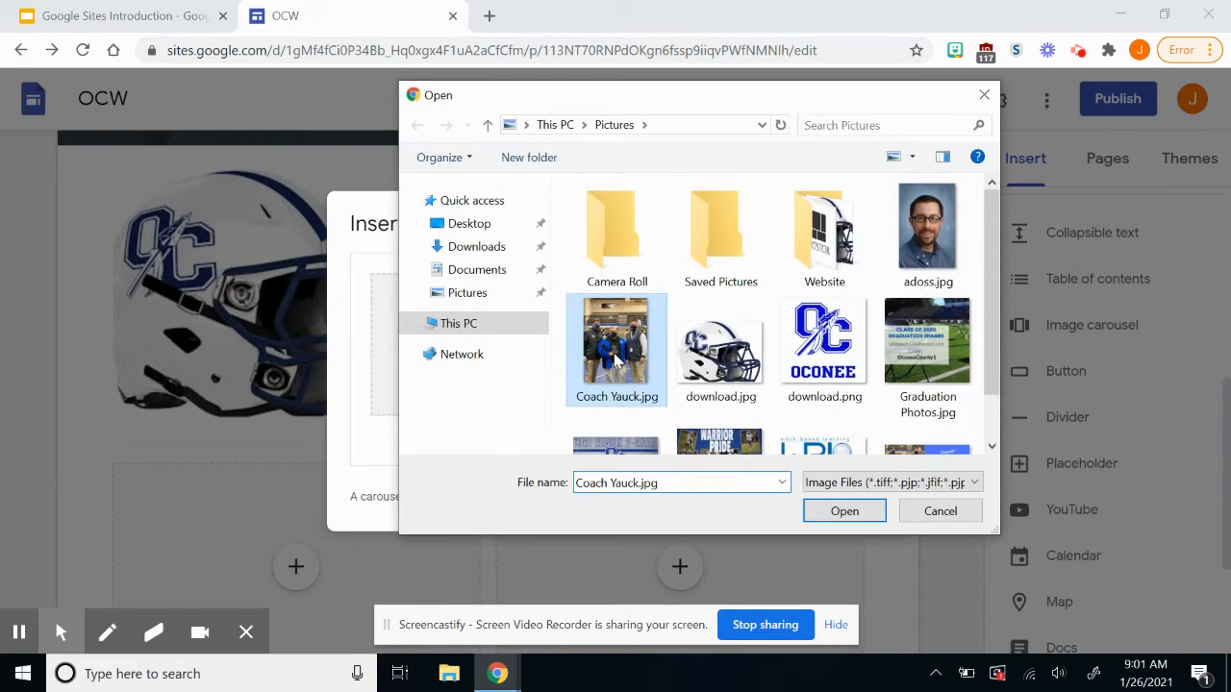
{"action": "double_click", "coordinate": [615, 353]}
Upload IMG_1648.JPG and OCFootball.jpg as the third and fourth images and insert the carousel.
{"action": "left_click", "coordinate": [441, 343]}
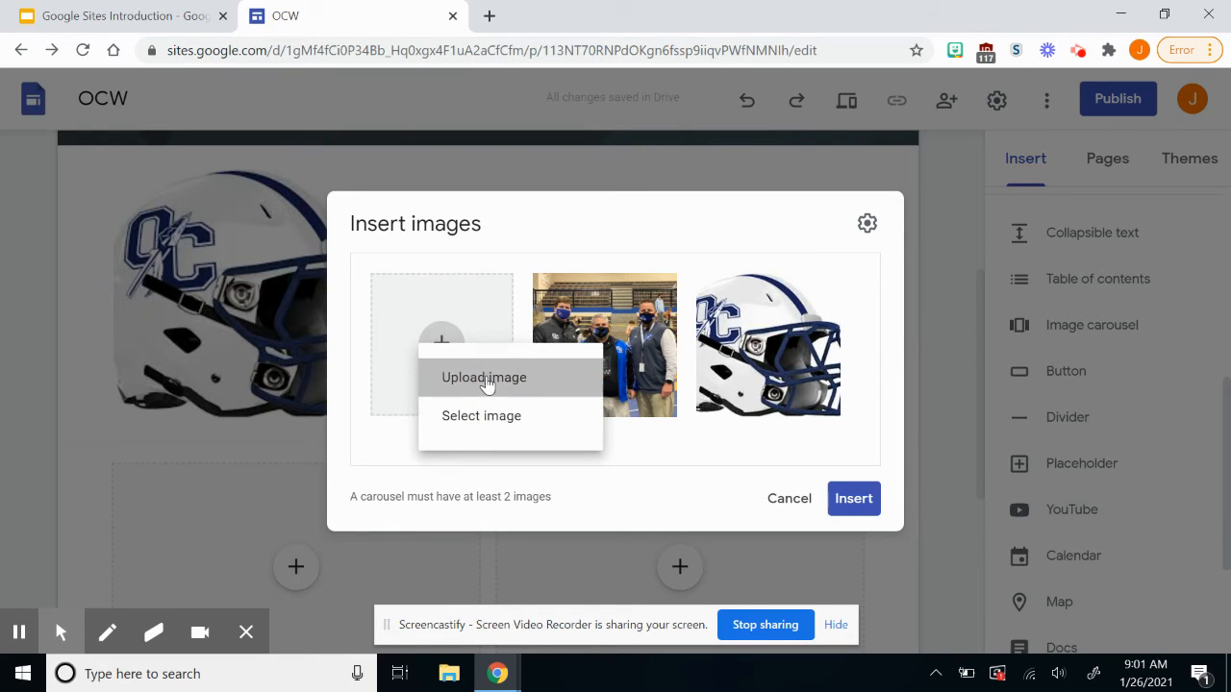
{"action": "left_click", "coordinate": [488, 380]}
{"action": "scroll", "coordinate": [882, 385], "scroll_direction": "down", "scroll_amount": 1}
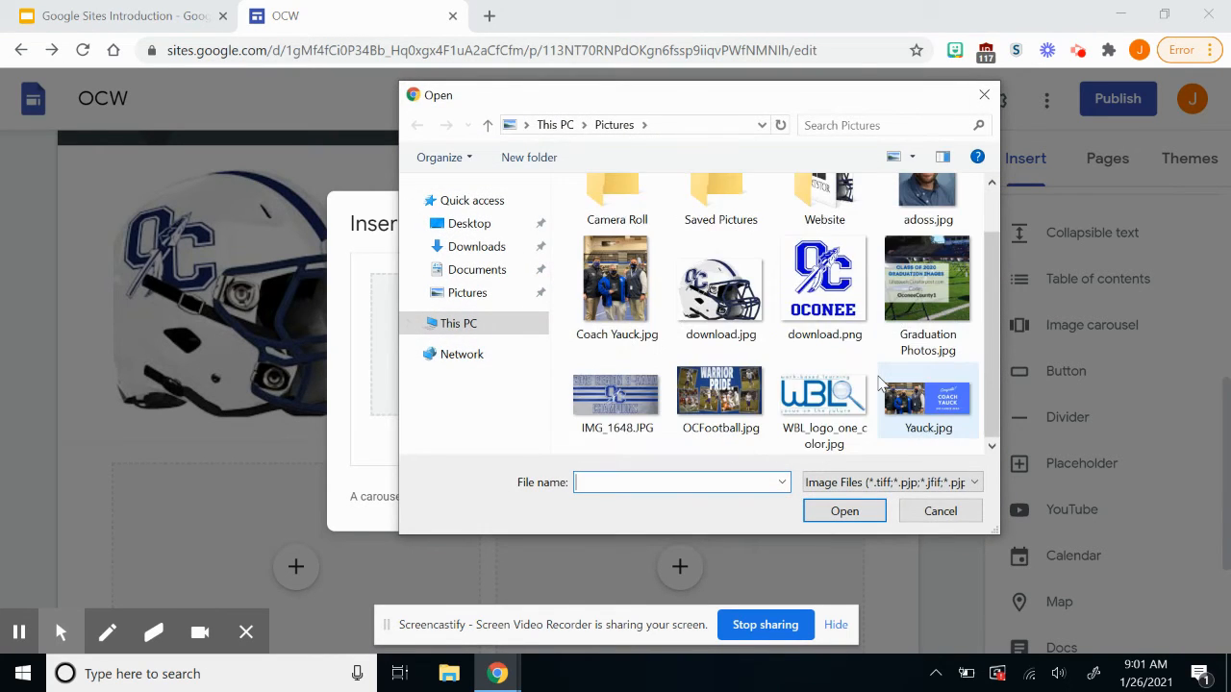
{"action": "left_click", "coordinate": [630, 408]}
{"action": "double_click", "coordinate": [628, 406]}
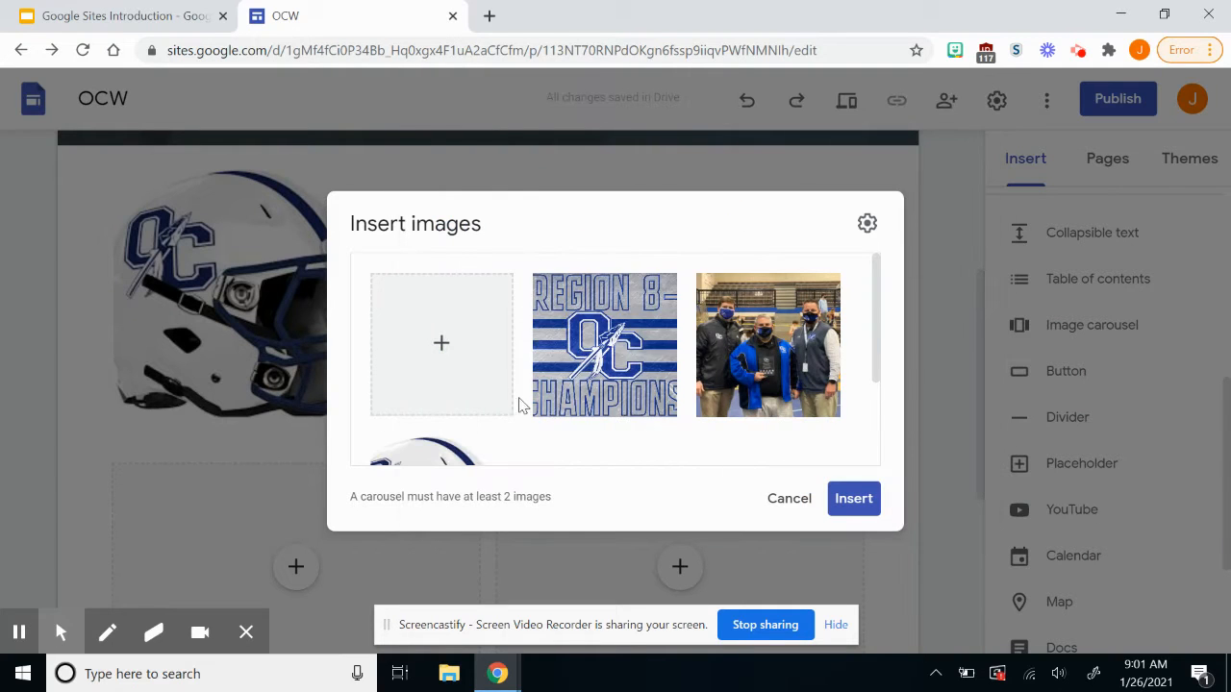
{"action": "left_click", "coordinate": [441, 346]}
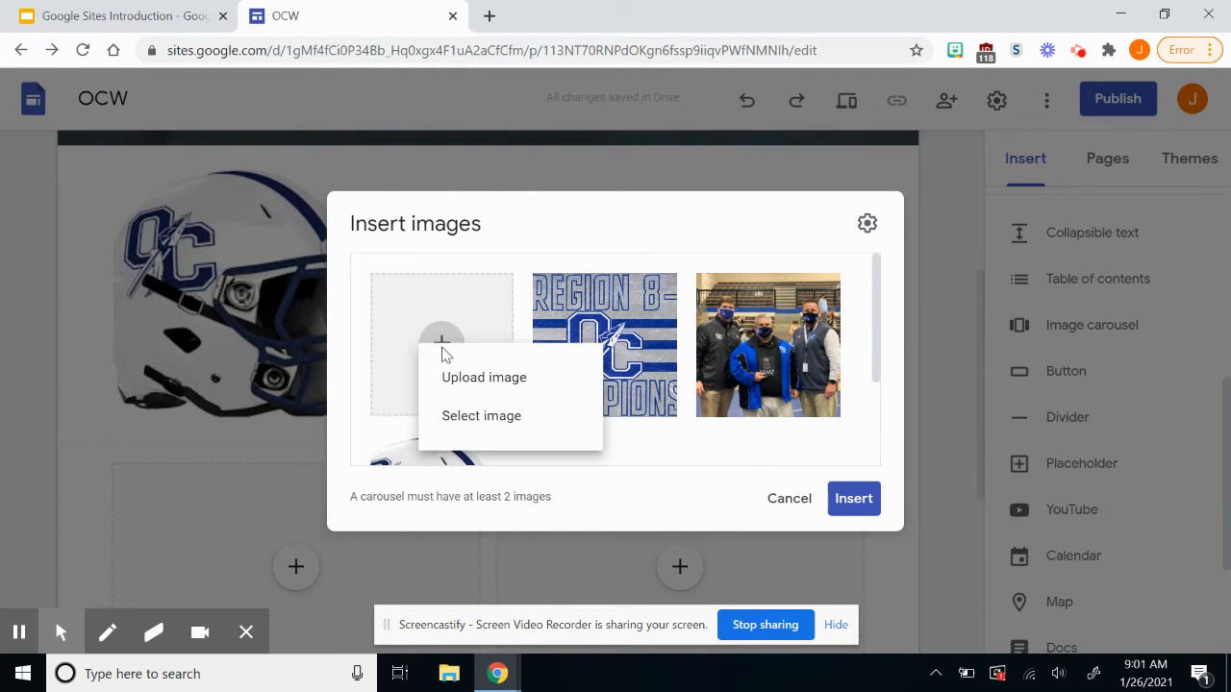
{"action": "left_click", "coordinate": [469, 377]}
{"action": "scroll", "coordinate": [687, 380], "scroll_direction": "down", "scroll_amount": 1}
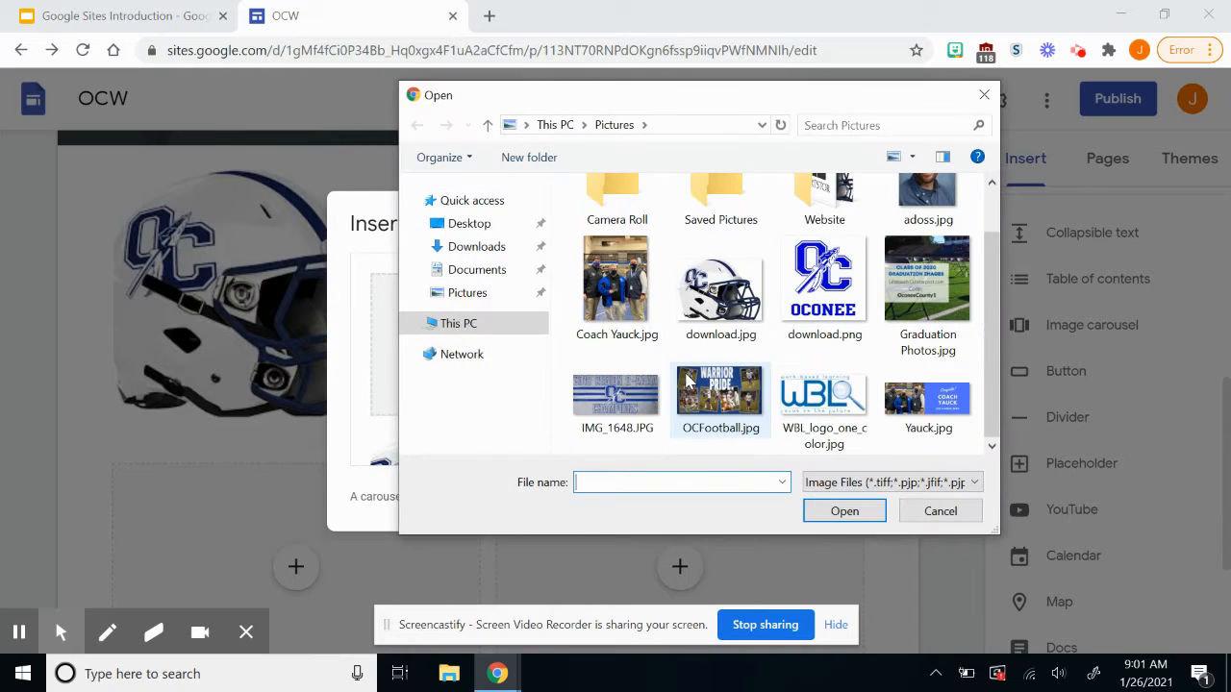
{"action": "double_click", "coordinate": [709, 394]}
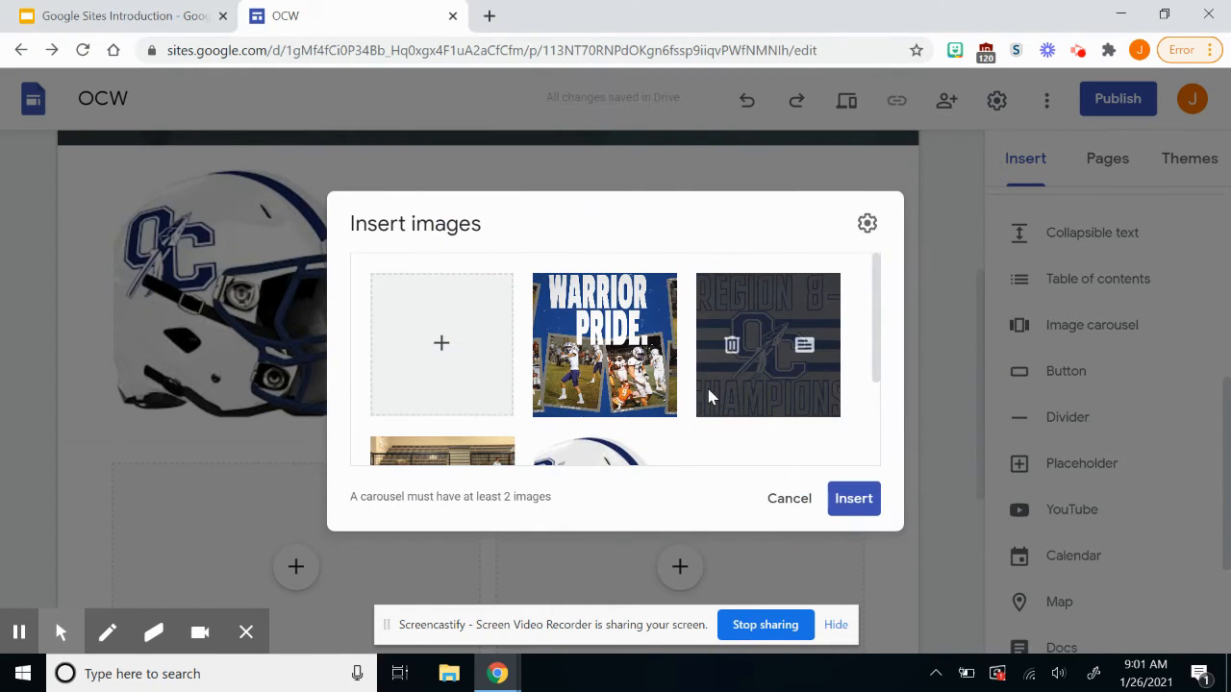
{"action": "left_click", "coordinate": [854, 498]}
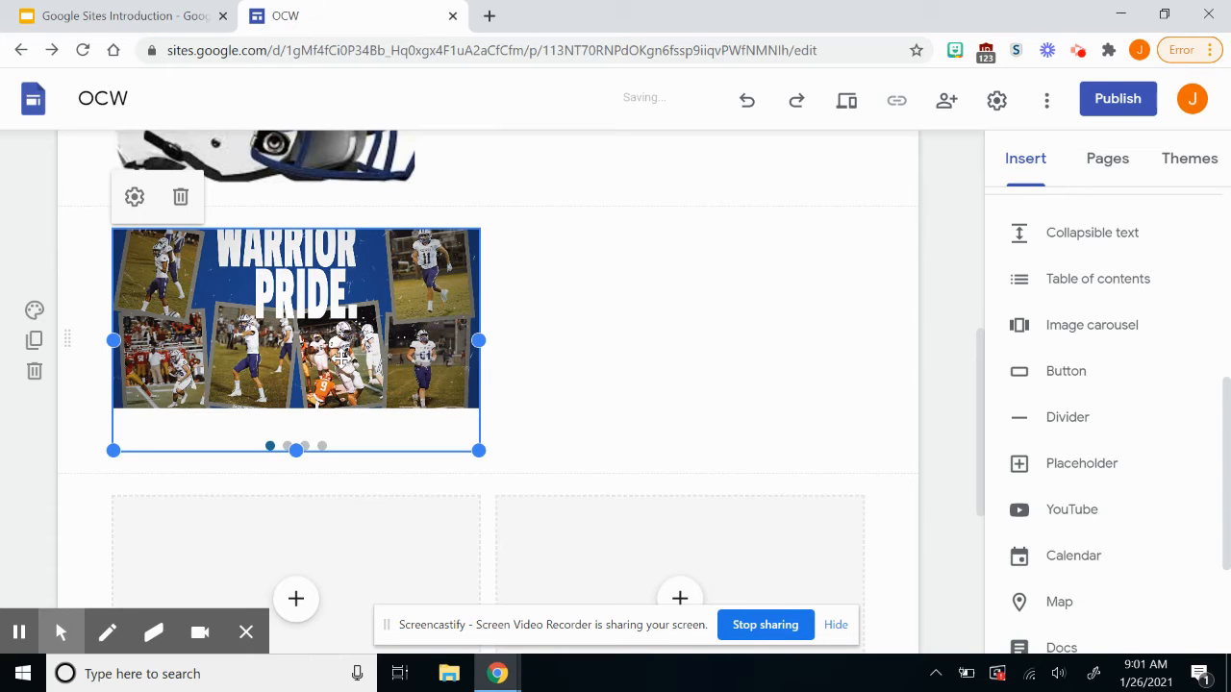
Stretch the carousel to the full page width and drag its bottom edge down to make it taller.
{"action": "left_click_drag", "start_coordinate": [478, 450], "coordinate": [862, 525]}
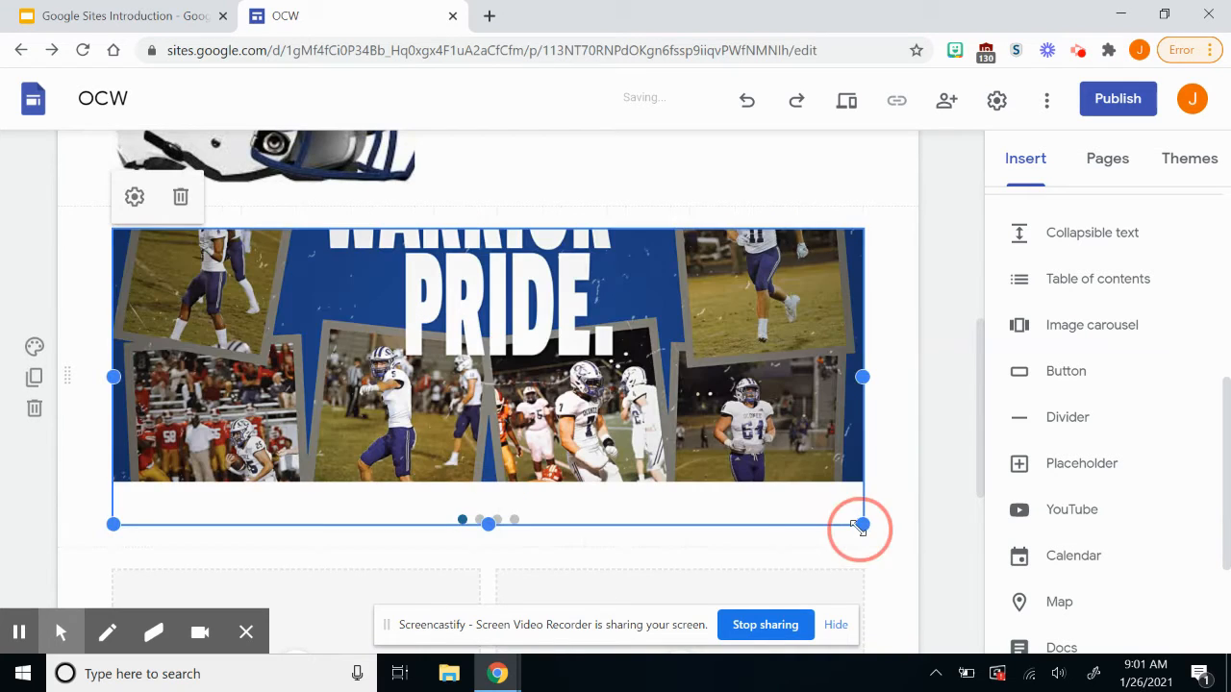
{"action": "left_click_drag", "start_coordinate": [489, 524], "coordinate": [498, 662]}
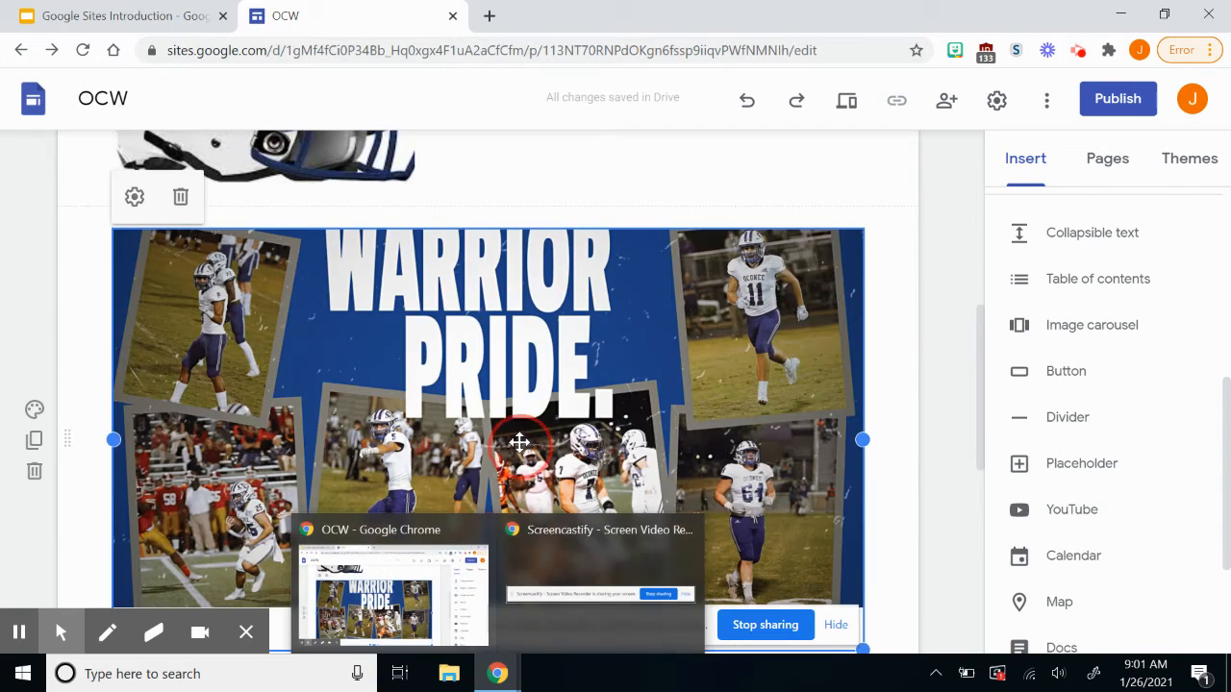
{"action": "scroll", "coordinate": [519, 442], "scroll_direction": "down", "scroll_amount": 2}
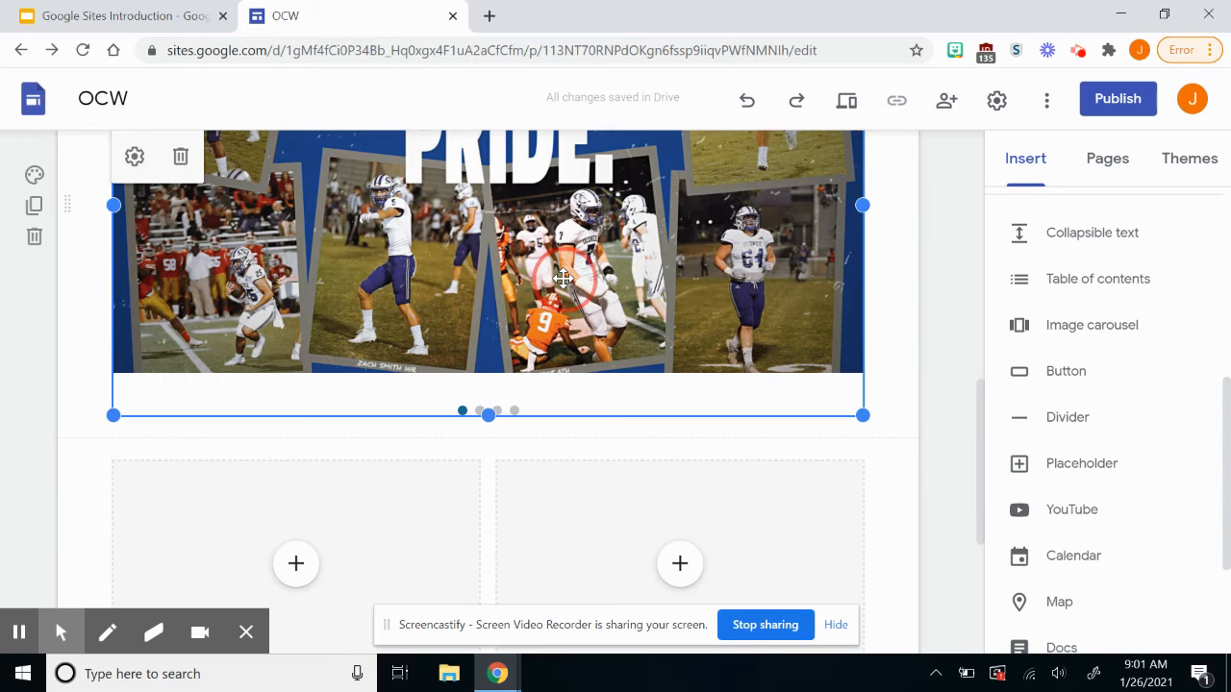
{"action": "scroll", "coordinate": [563, 278], "scroll_direction": "up", "scroll_amount": 3}
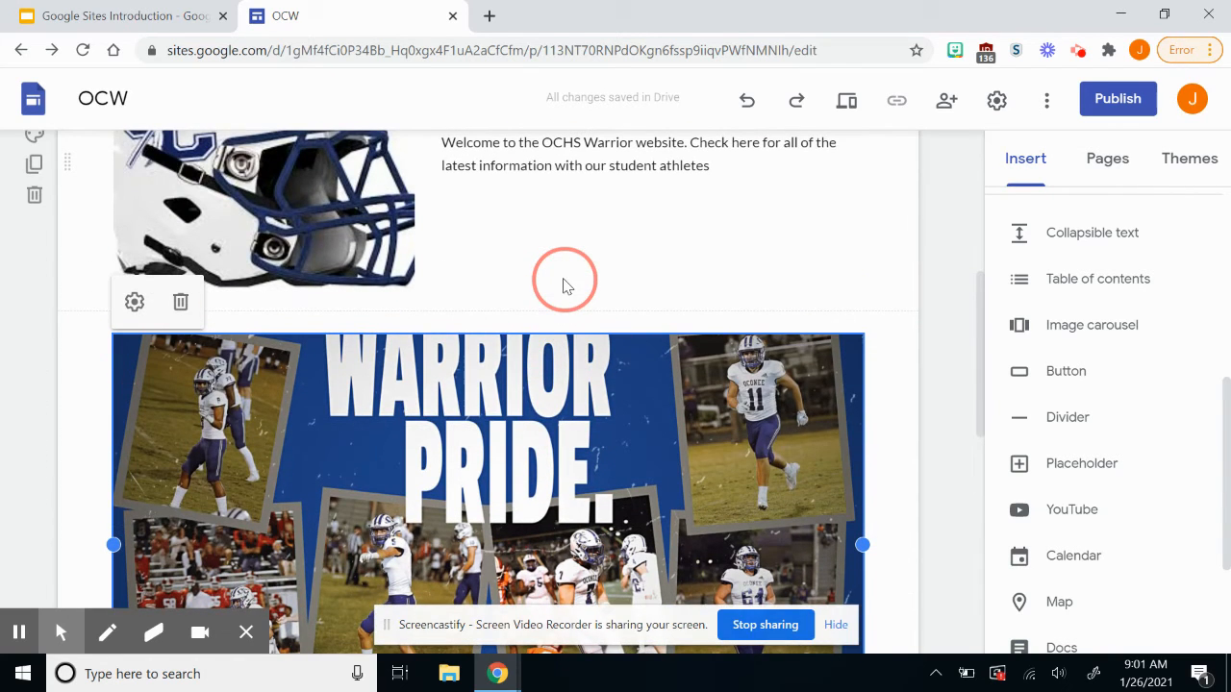
{"action": "scroll", "coordinate": [564, 285], "scroll_direction": "down", "scroll_amount": 4}
{"action": "scroll", "coordinate": [541, 472], "scroll_direction": "down", "scroll_amount": 2}
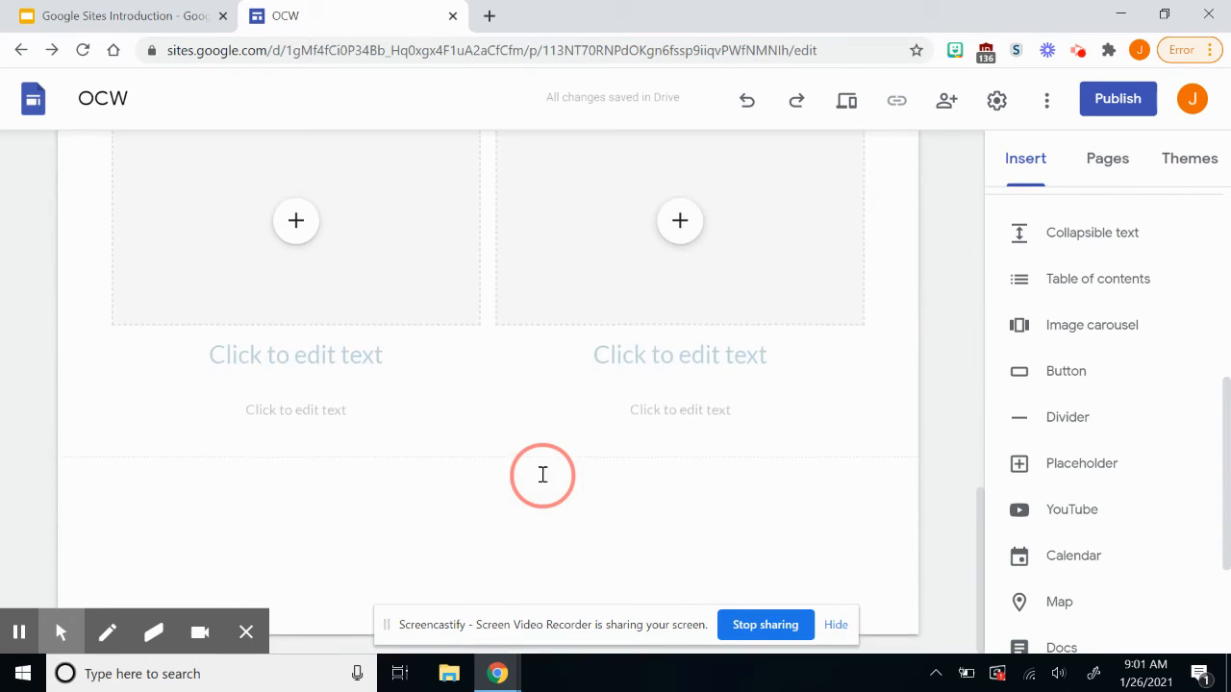
{"action": "scroll", "coordinate": [541, 474], "scroll_direction": "up", "scroll_amount": 4}
Drag the Warrior Pride carousel section down beneath the two empty image-and-text columns.
{"action": "left_click_drag", "start_coordinate": [501, 204], "coordinate": [465, 487]}
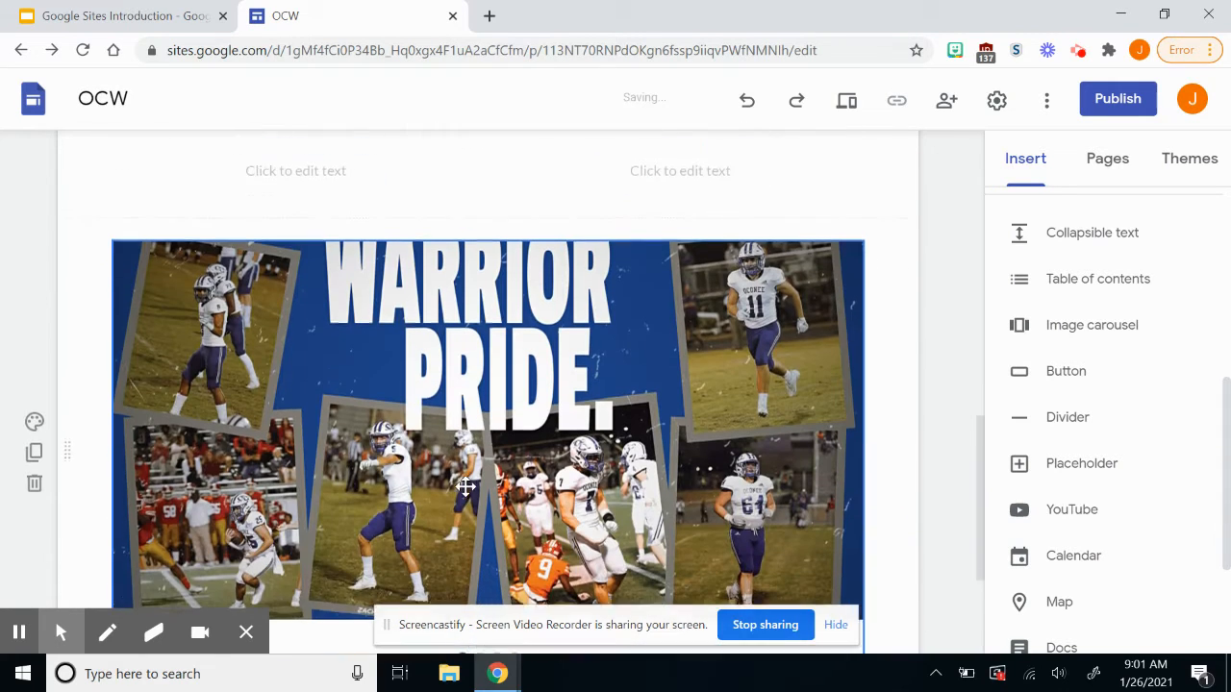
{"action": "scroll", "coordinate": [465, 486], "scroll_direction": "down", "scroll_amount": 2}
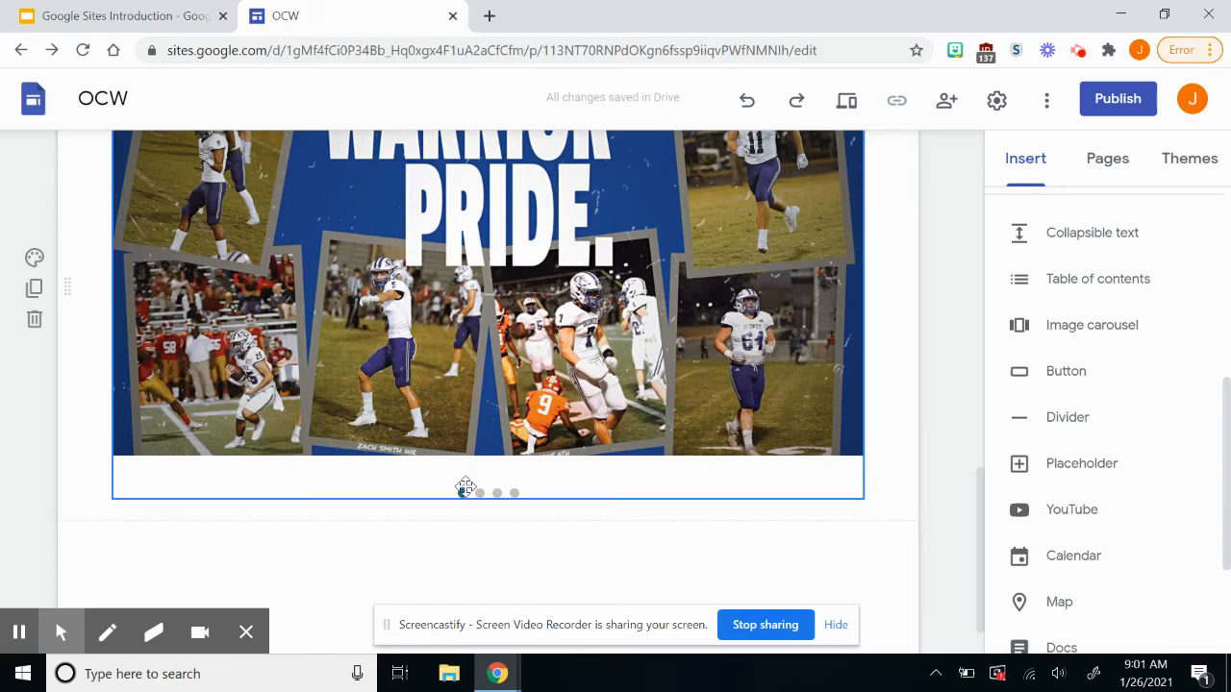
{"action": "scroll", "coordinate": [465, 487], "scroll_direction": "up", "scroll_amount": 1}
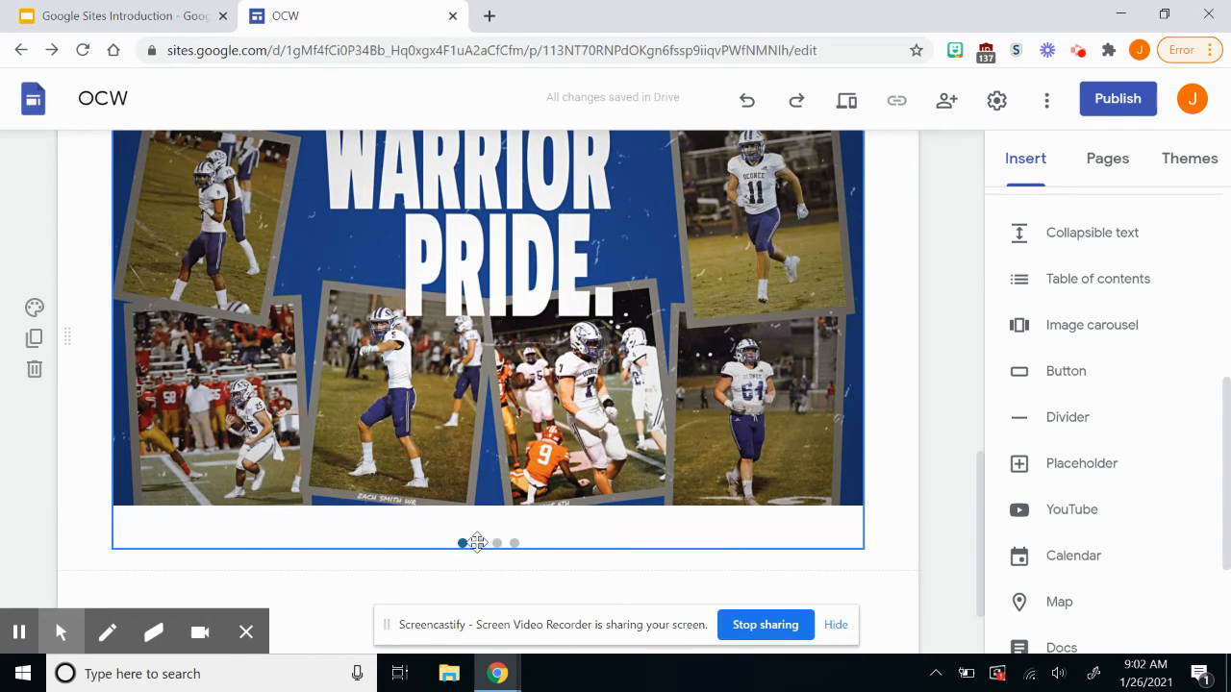
{"action": "scroll", "coordinate": [443, 317], "scroll_direction": "up", "scroll_amount": 2}
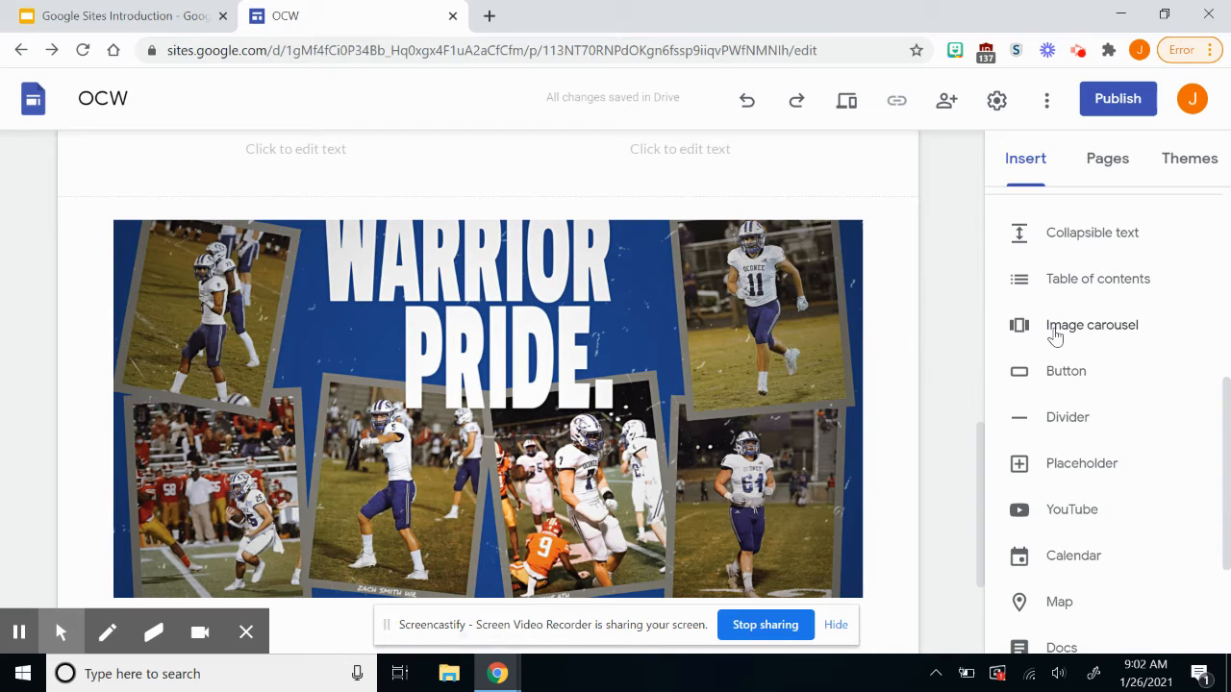
{"action": "scroll", "coordinate": [1080, 365], "scroll_direction": "down", "scroll_amount": 1}
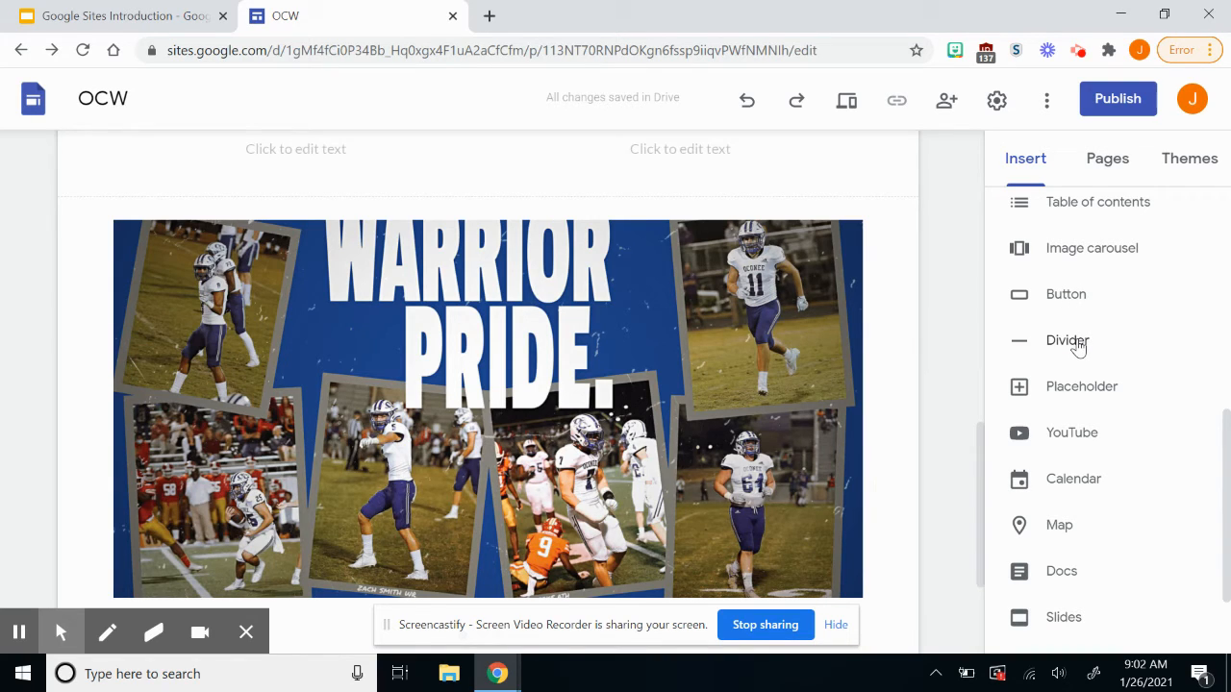
{"action": "scroll", "coordinate": [1079, 346], "scroll_direction": "down", "scroll_amount": 1}
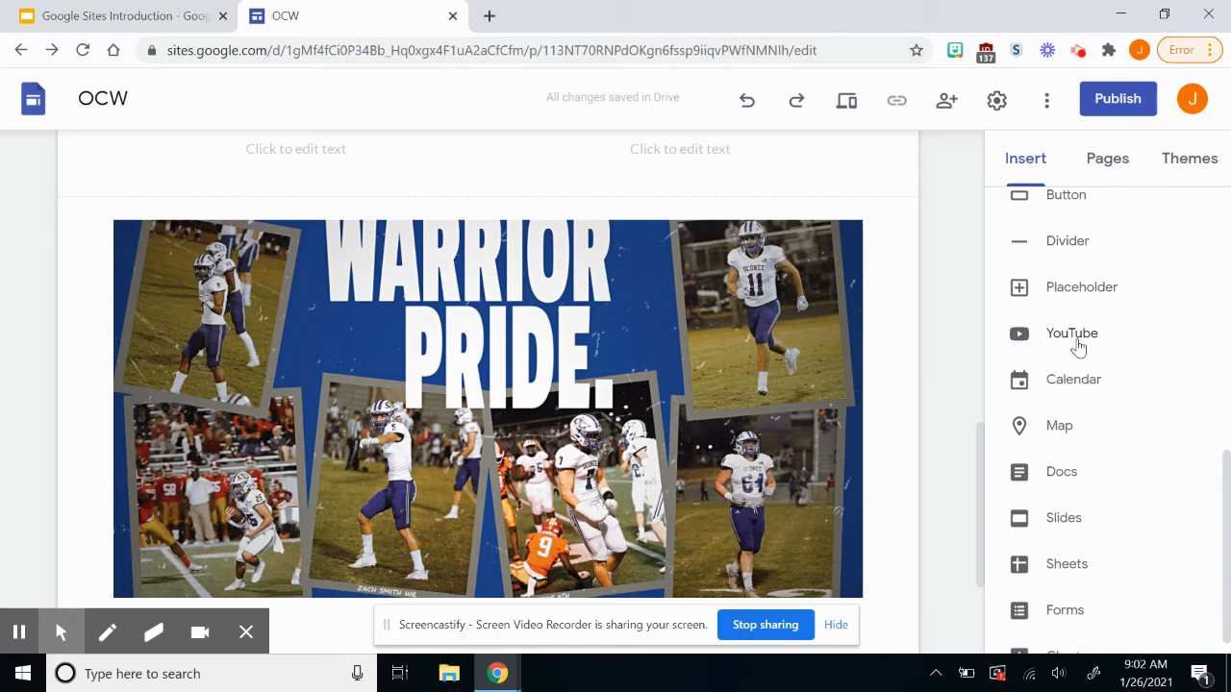
{"action": "left_click", "coordinate": [1079, 346]}
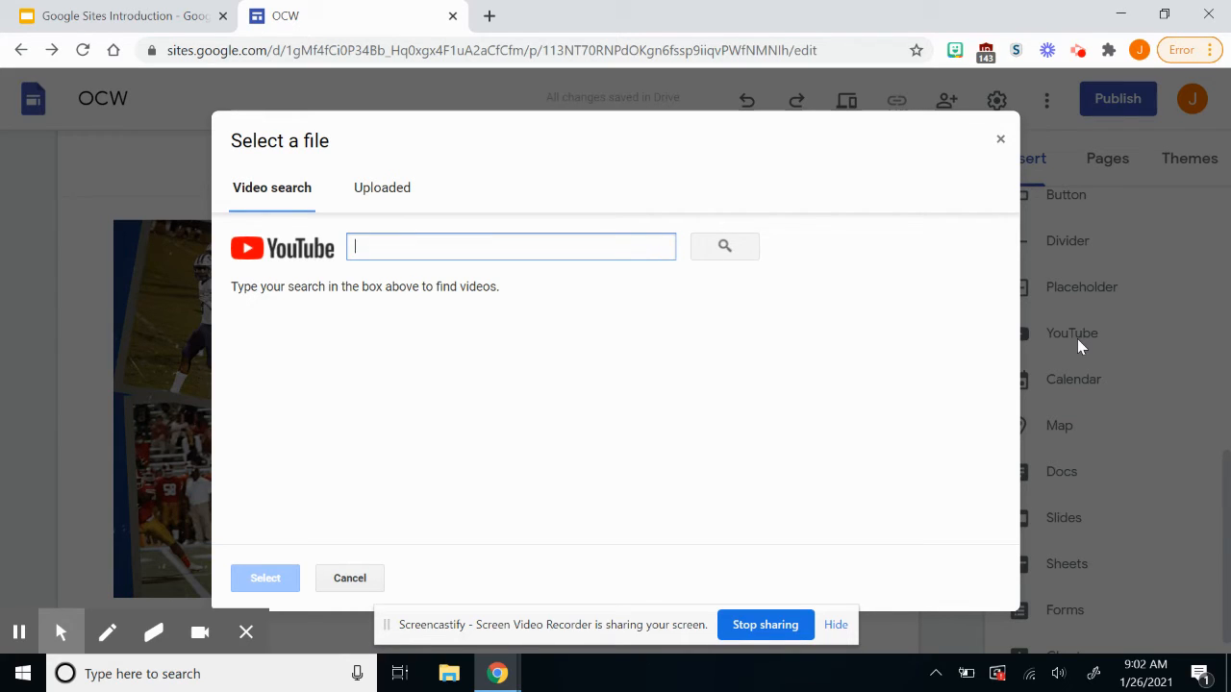
{"action": "left_click", "coordinate": [1001, 141]}
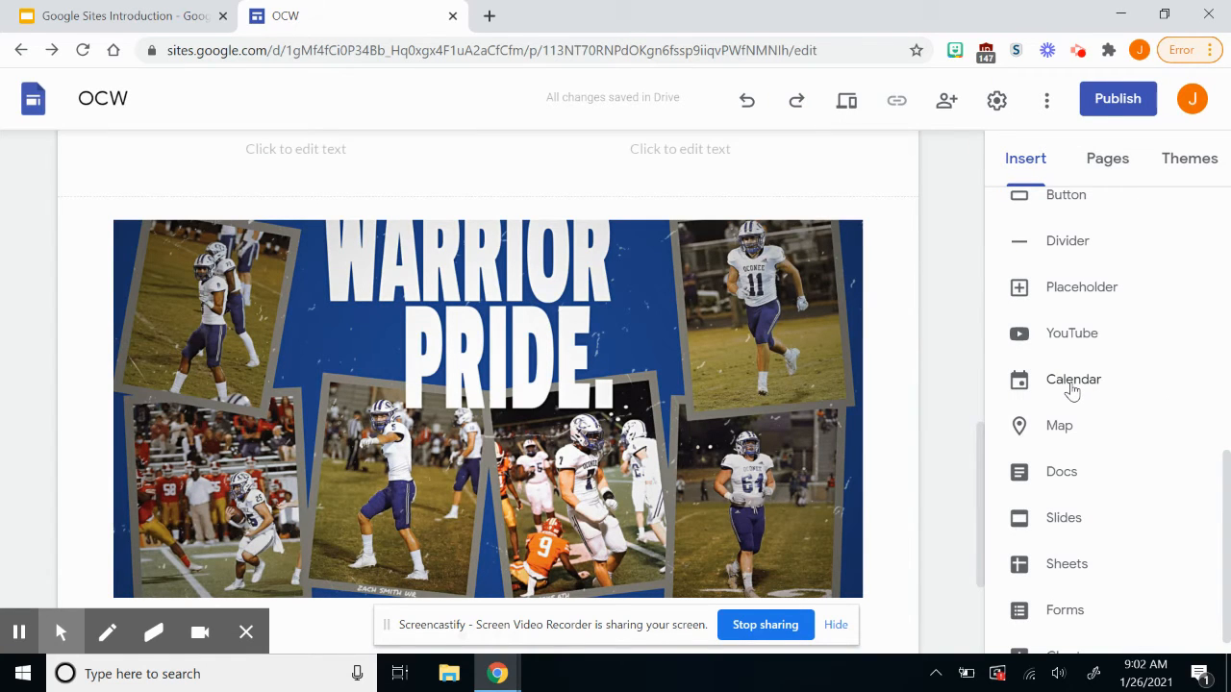
Return to the top and show the Pages panel, which lists only Home.
{"action": "scroll", "coordinate": [1072, 389], "scroll_direction": "down", "scroll_amount": 1}
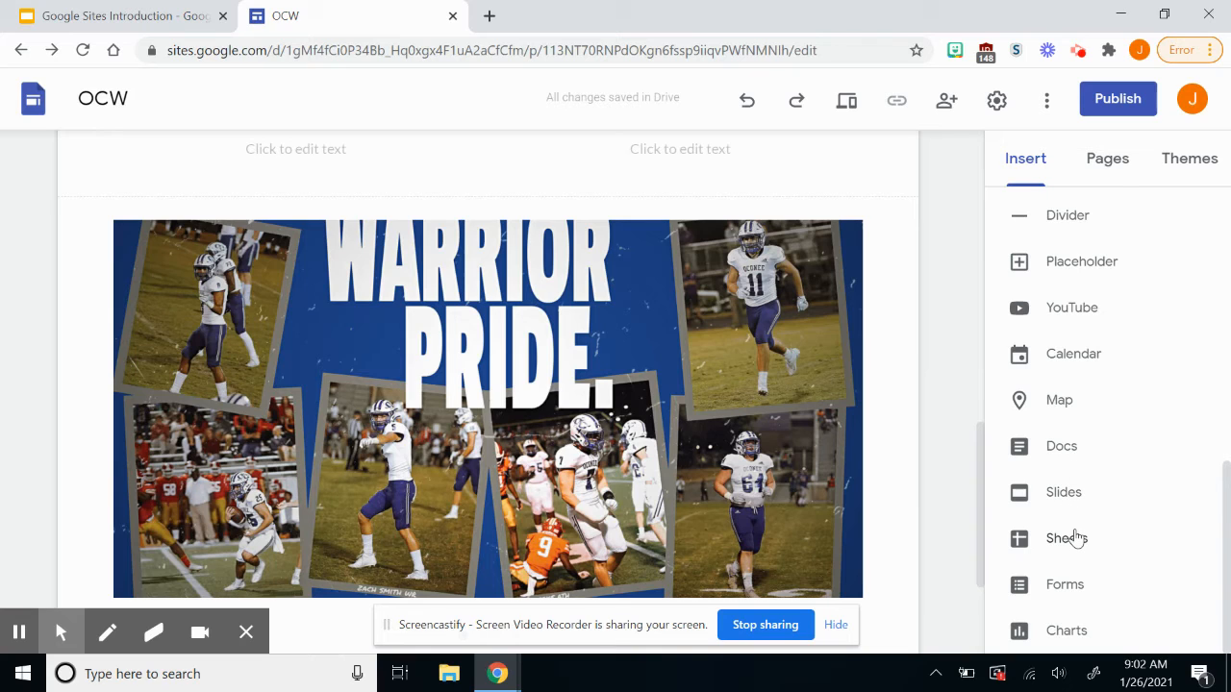
{"action": "scroll", "coordinate": [1088, 286], "scroll_direction": "up", "scroll_amount": 6}
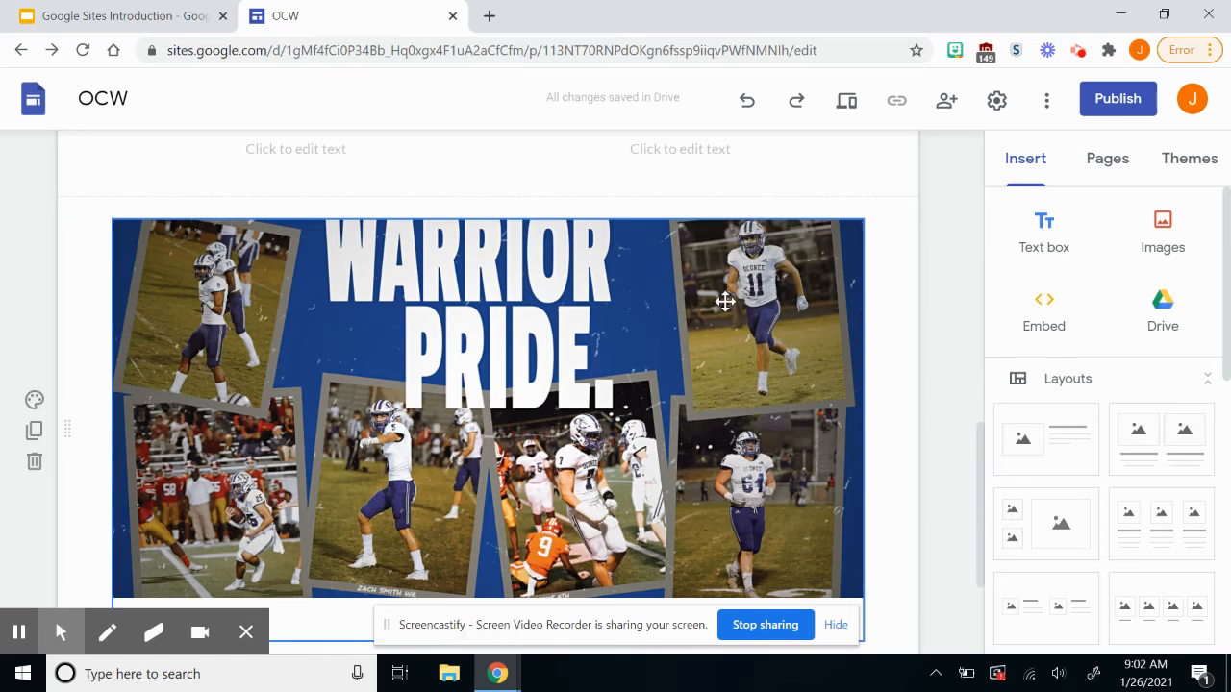
{"action": "scroll", "coordinate": [725, 301], "scroll_direction": "up", "scroll_amount": 10}
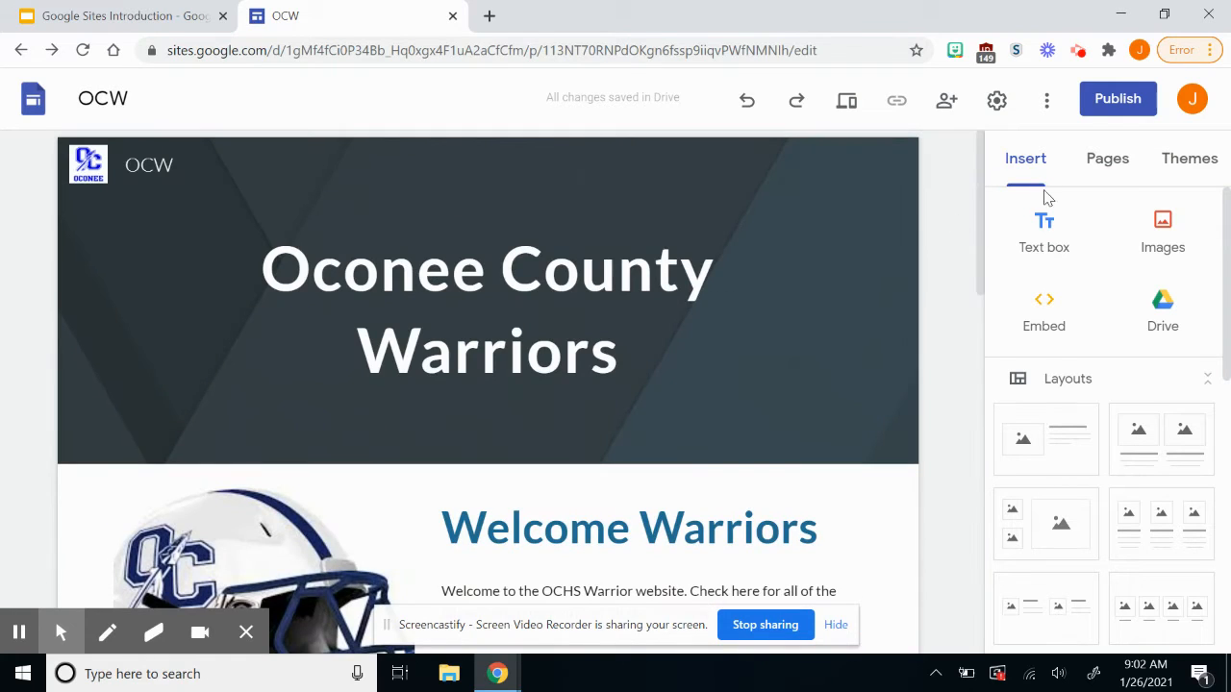
{"action": "left_click", "coordinate": [1118, 170]}
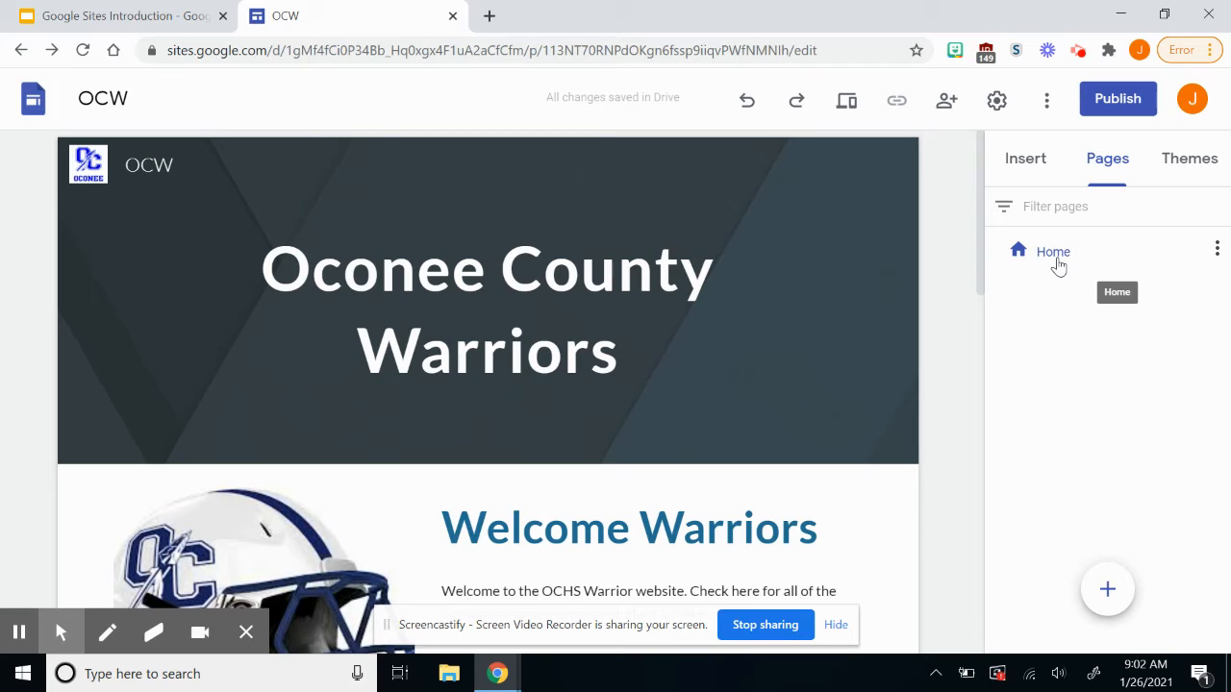
Duplicate the Home page from its page menu and name the copy 'Warriors'.
{"action": "left_click", "coordinate": [1215, 250]}
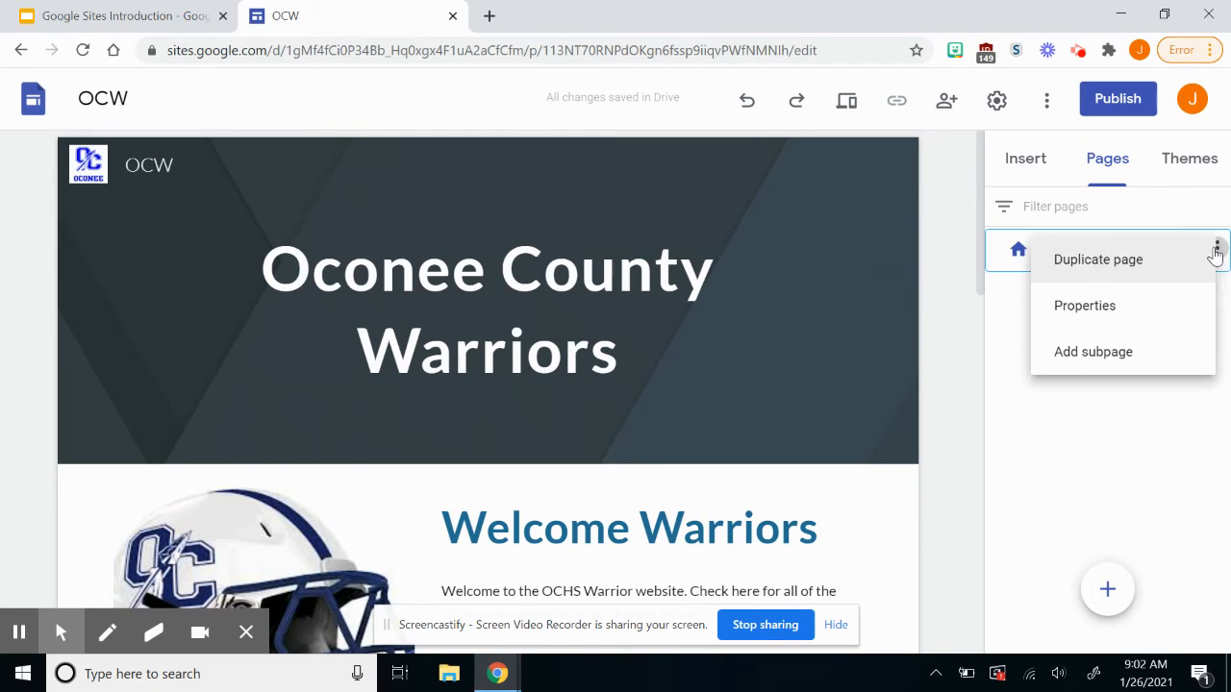
{"action": "left_click", "coordinate": [1149, 259]}
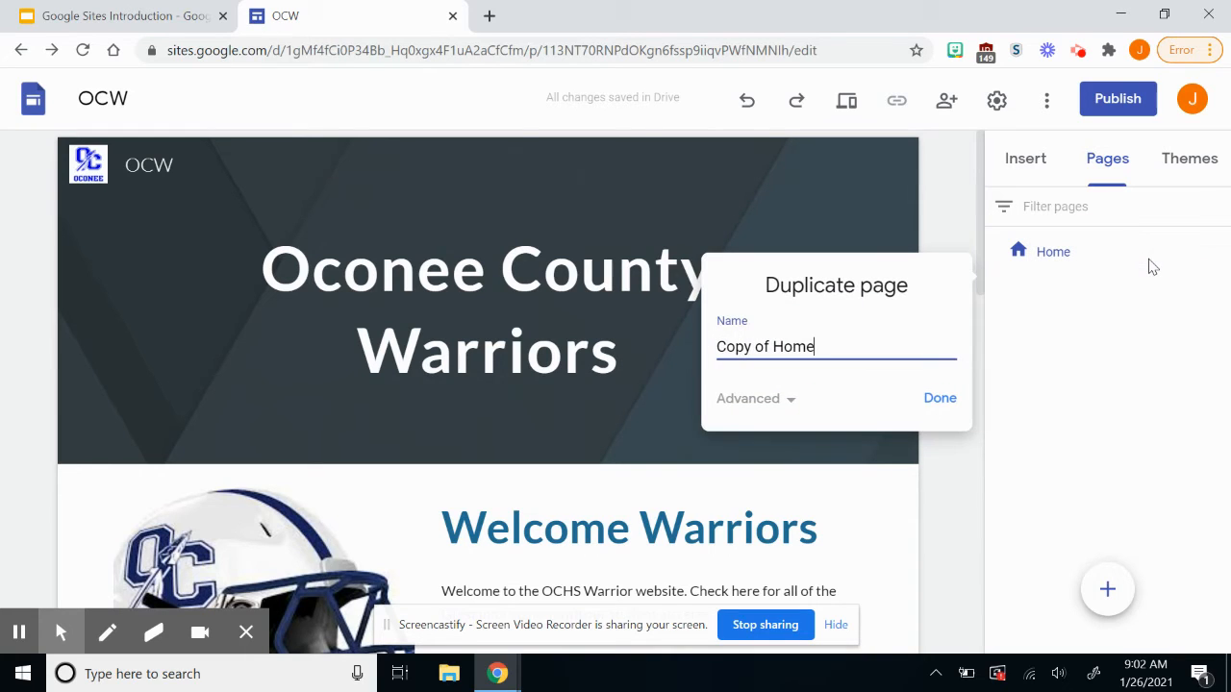
{"action": "triple_click", "coordinate": [881, 344]}
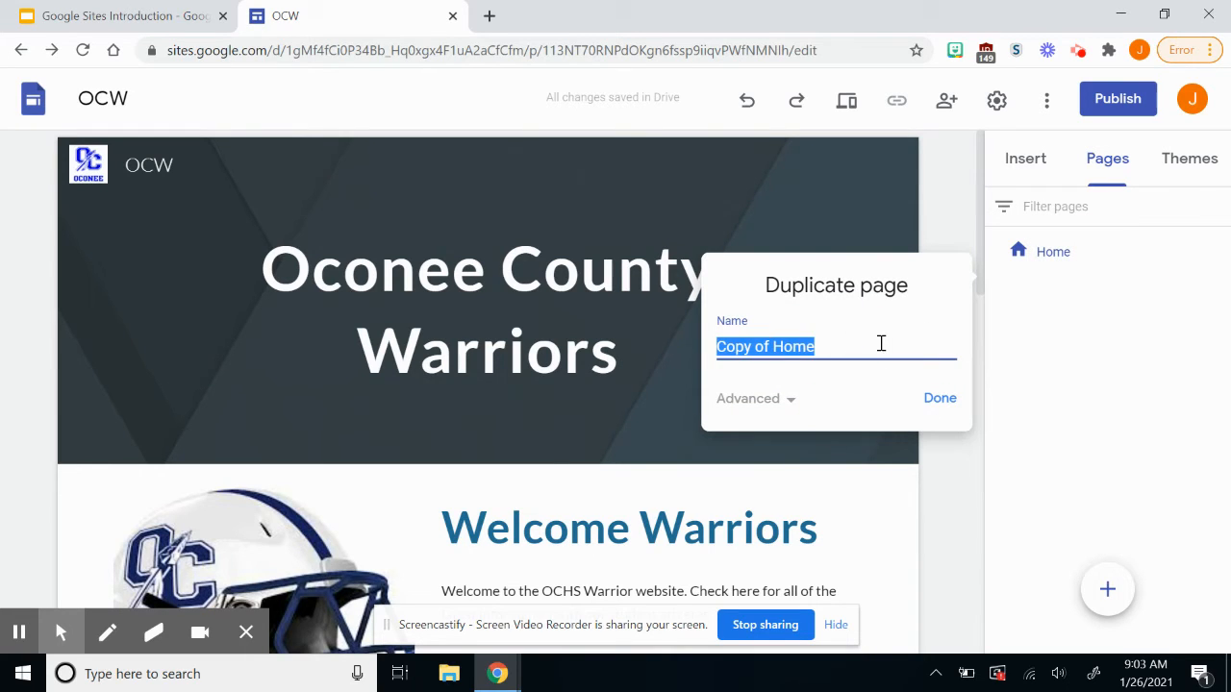
{"action": "key", "text": "BackSpace"}
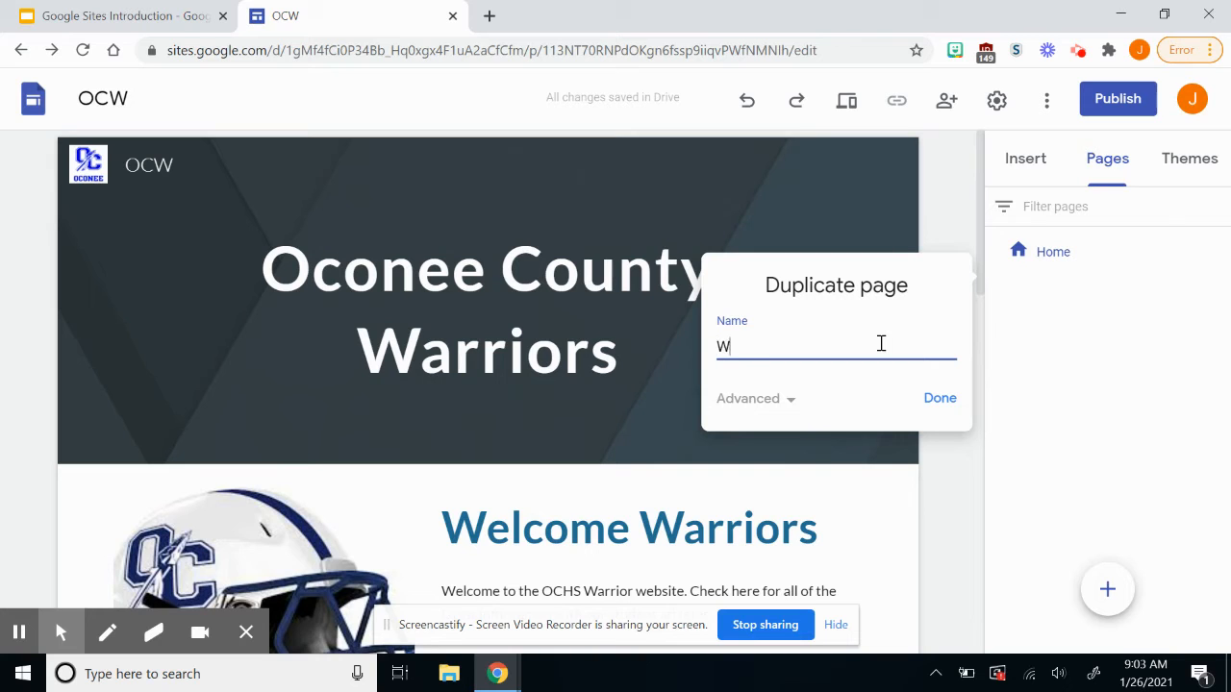
{"action": "left_click", "coordinate": [929, 402]}
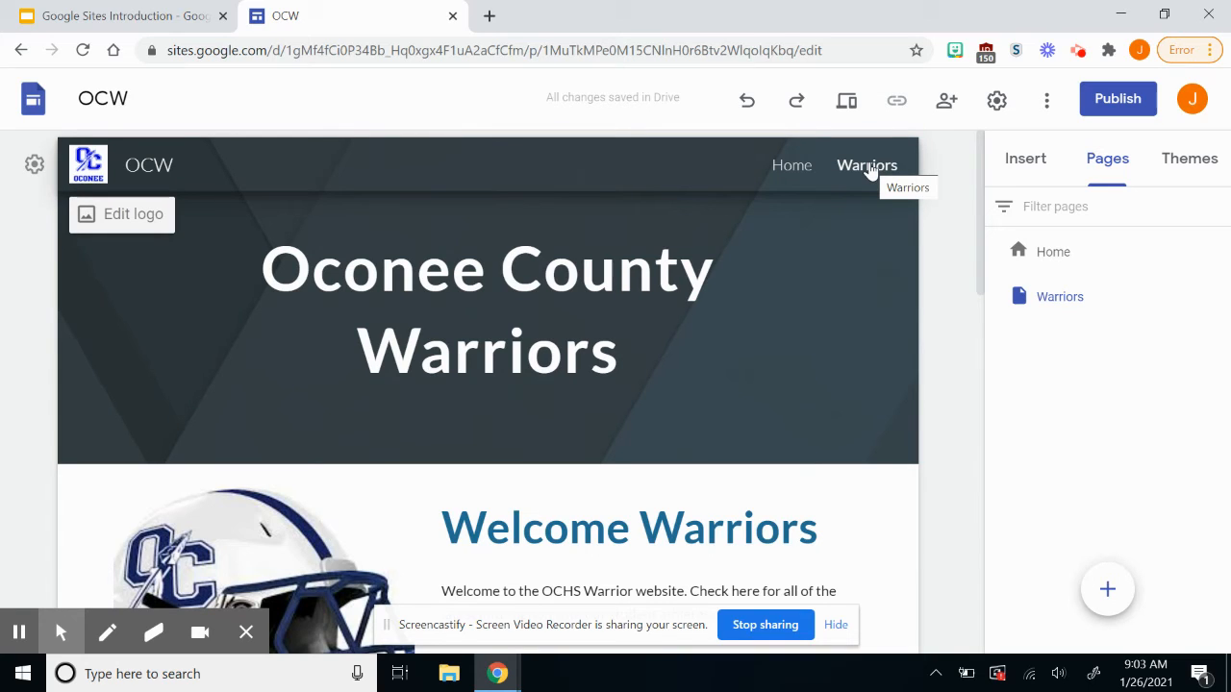
Open the new Warriors page.
{"action": "left_click", "coordinate": [869, 169]}
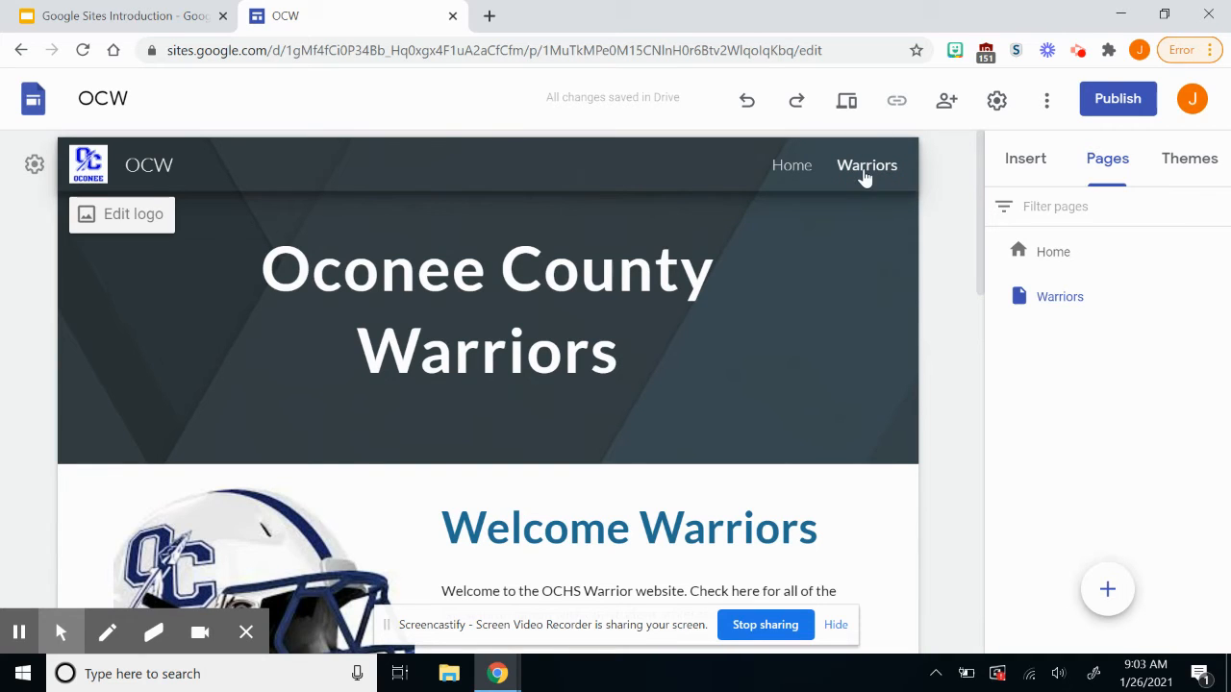
{"action": "left_click", "coordinate": [792, 164]}
{"action": "left_click", "coordinate": [863, 171]}
{"action": "scroll", "coordinate": [658, 422], "scroll_direction": "down", "scroll_amount": 5}
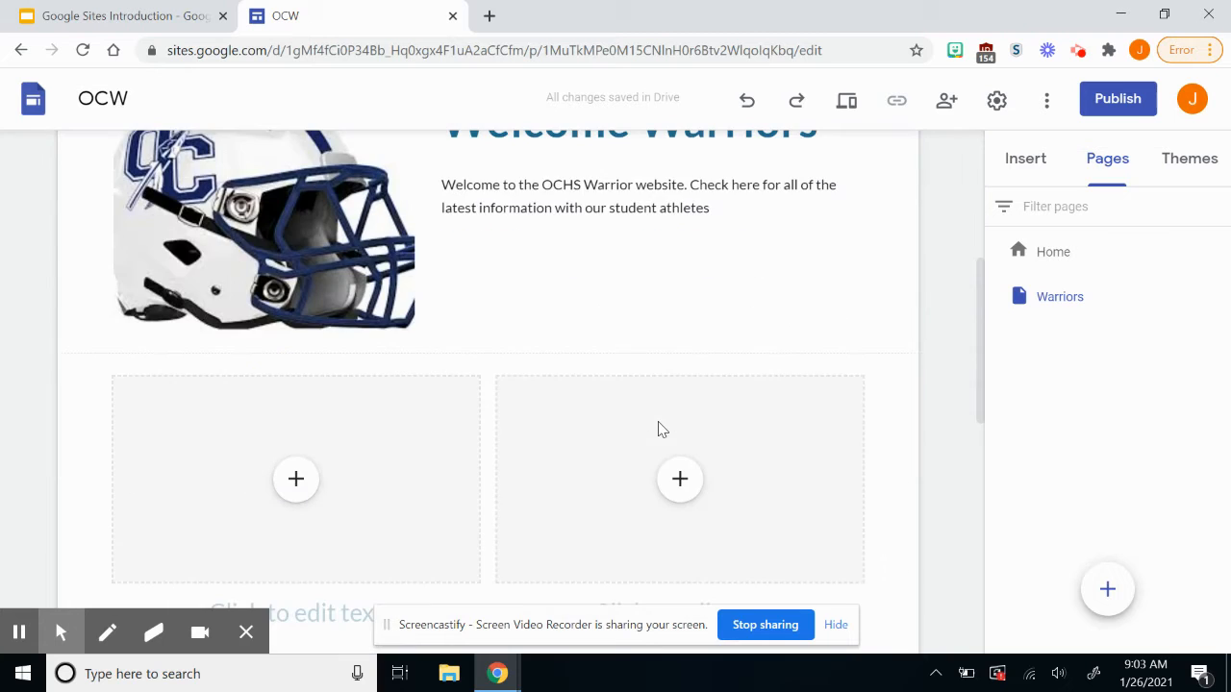
{"action": "scroll", "coordinate": [658, 421], "scroll_direction": "down", "scroll_amount": 3}
{"action": "scroll", "coordinate": [658, 421], "scroll_direction": "up", "scroll_amount": 5}
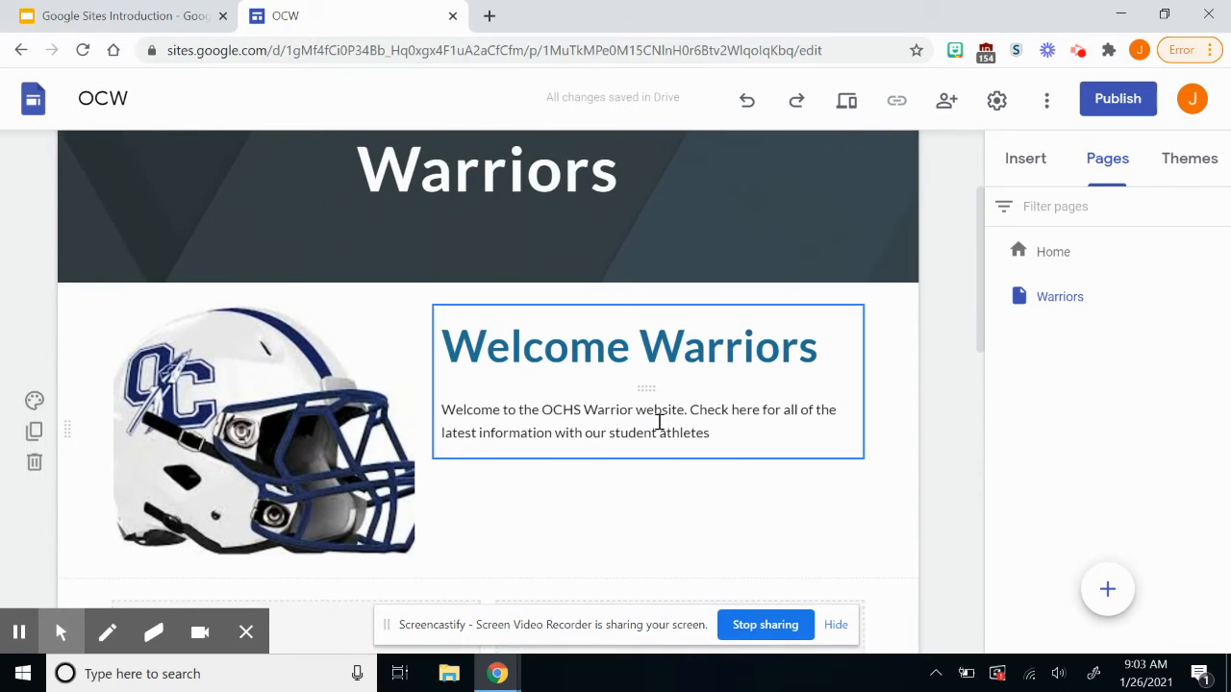
Delete the Welcome Warriors text box and the helmet image from the Warriors page.
{"action": "left_click", "coordinate": [769, 356]}
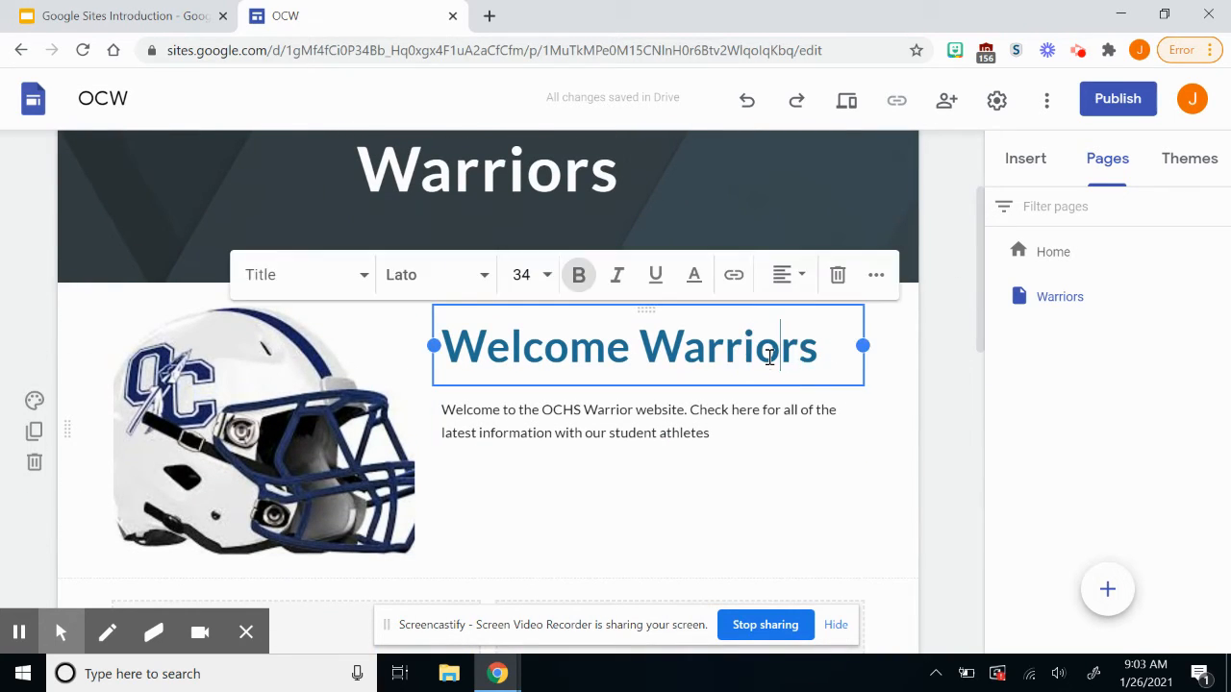
{"action": "left_click", "coordinate": [837, 277]}
{"action": "left_click", "coordinate": [718, 348]}
{"action": "left_click", "coordinate": [915, 276]}
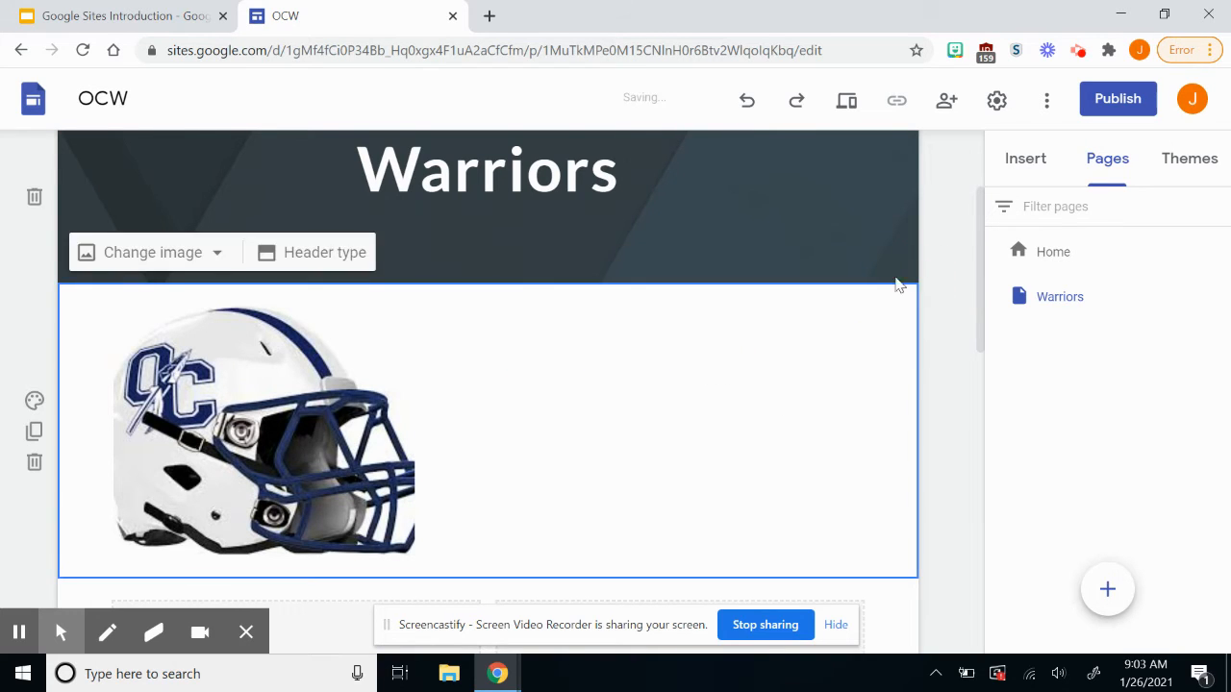
{"action": "left_click", "coordinate": [346, 394]}
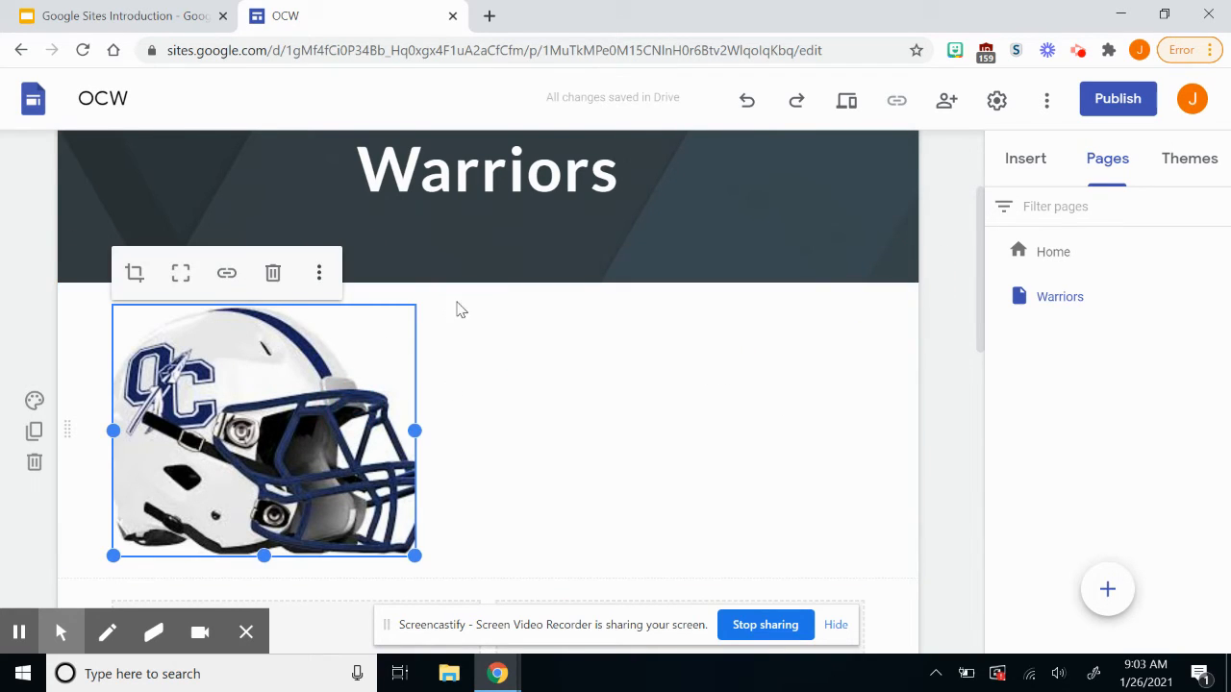
{"action": "left_click", "coordinate": [275, 274]}
Delete the Warrior Pride banner carousel from the Warriors page.
{"action": "scroll", "coordinate": [465, 432], "scroll_direction": "down", "scroll_amount": 5}
{"action": "scroll", "coordinate": [516, 472], "scroll_direction": "up", "scroll_amount": 3}
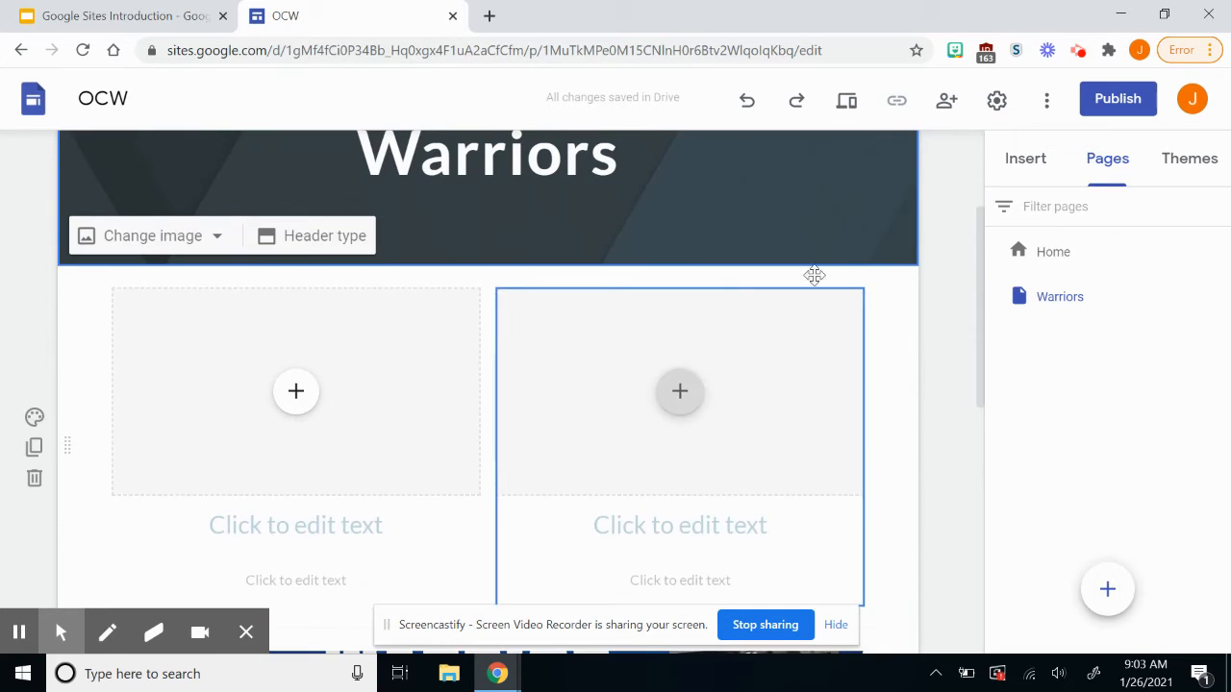
{"action": "scroll", "coordinate": [723, 436], "scroll_direction": "down", "scroll_amount": 5}
{"action": "left_click", "coordinate": [722, 436]}
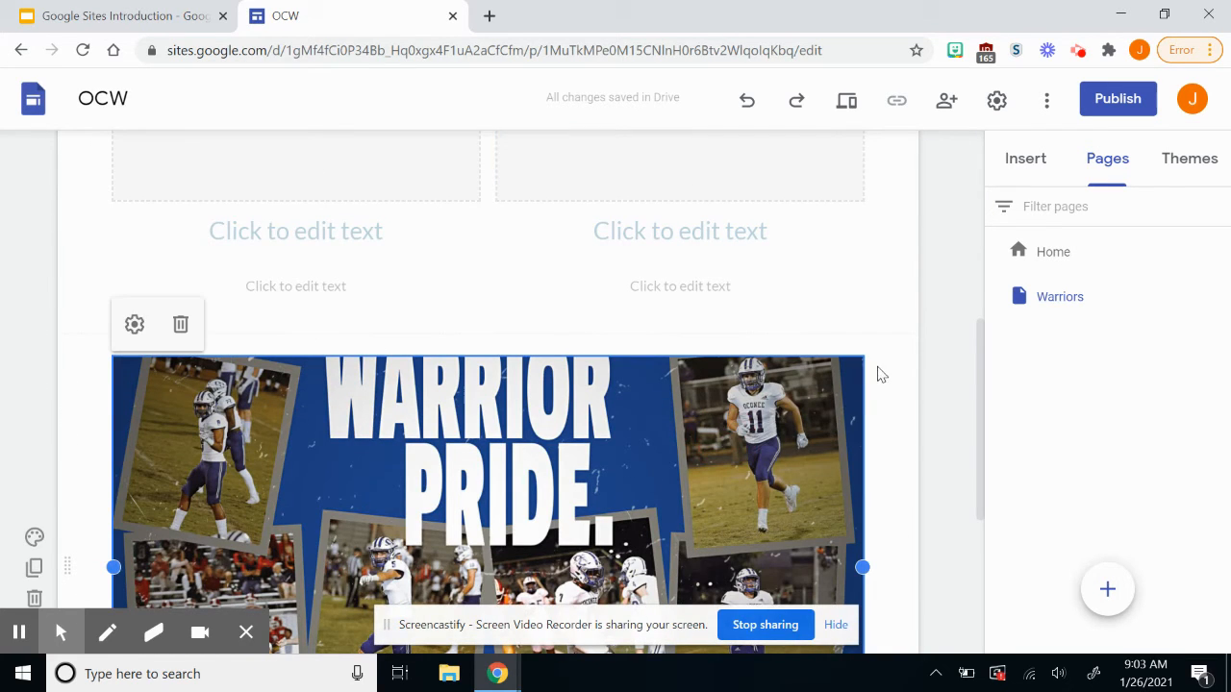
{"action": "left_click", "coordinate": [180, 328]}
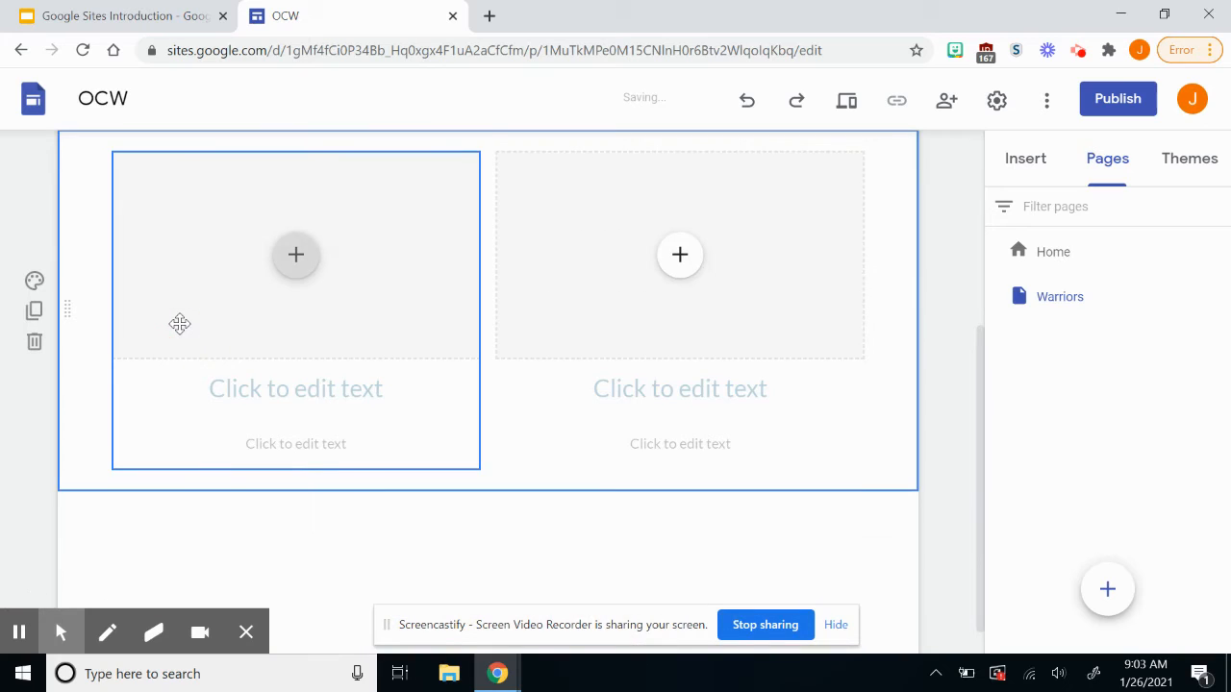
{"action": "scroll", "coordinate": [298, 281], "scroll_direction": "up", "scroll_amount": 2}
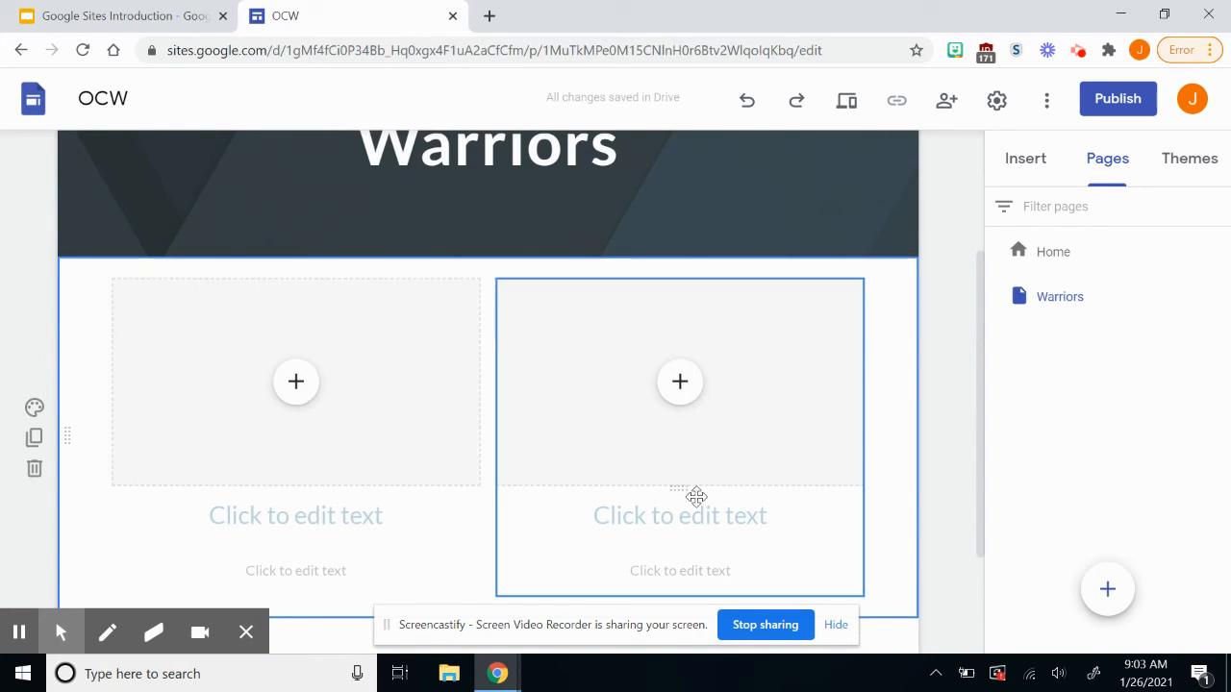
Search YouTube for 'football' and embed the Bills vs. Chiefs AFC Championship Game Highlights in the left box.
{"action": "left_click", "coordinate": [296, 387]}
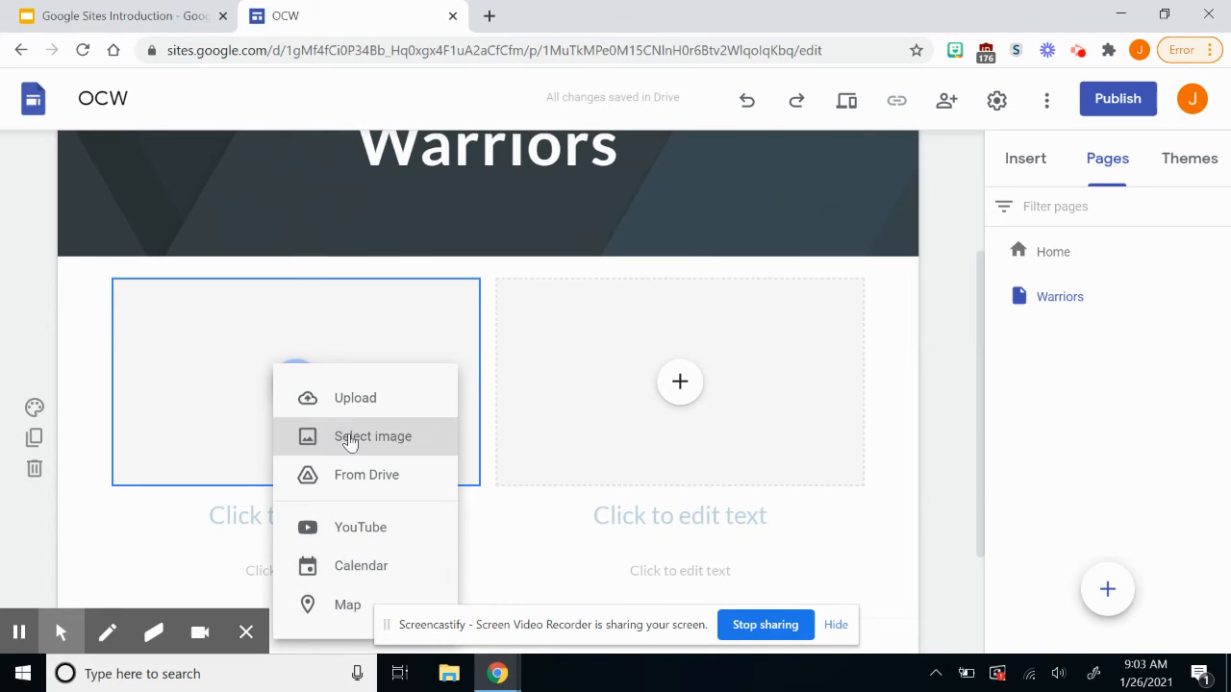
{"action": "left_click", "coordinate": [359, 527]}
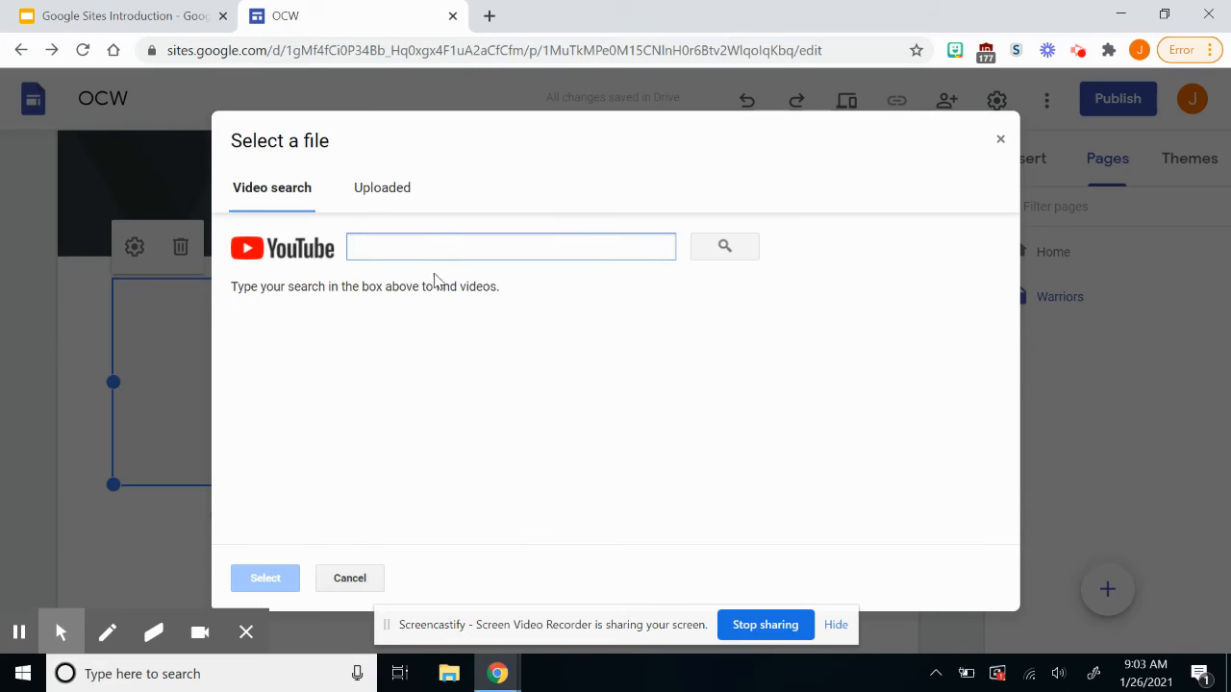
{"action": "type", "text": "football"}
{"action": "key", "text": "Return"}
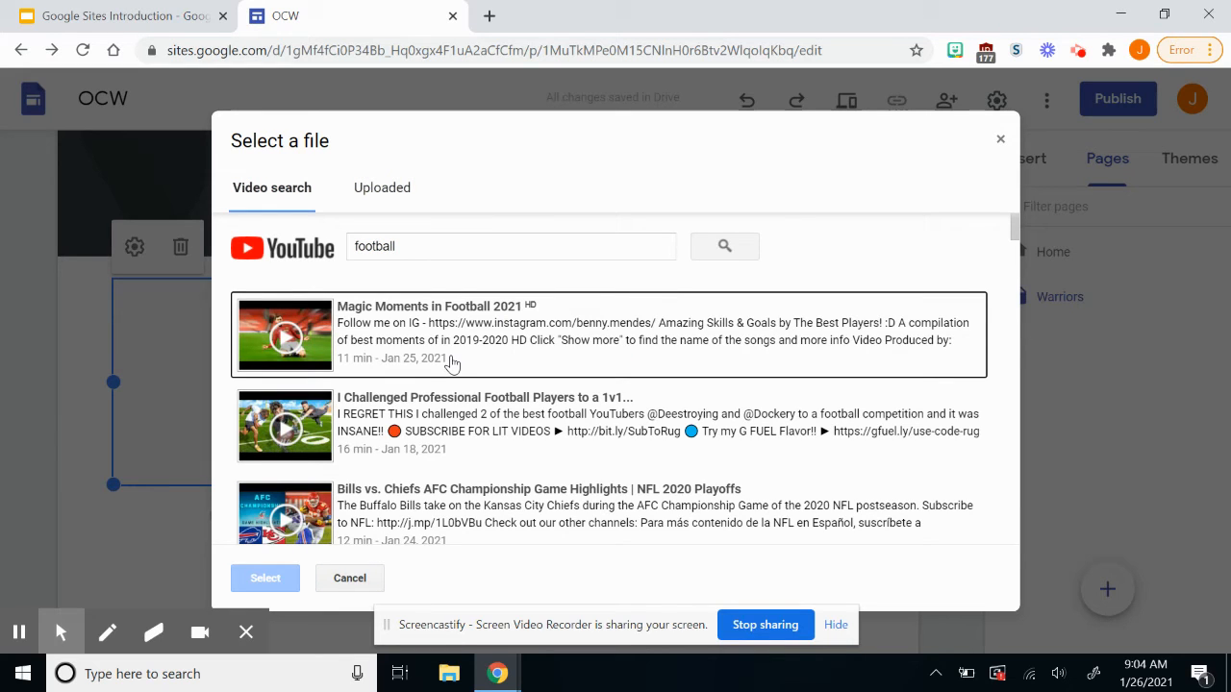
{"action": "left_click", "coordinate": [486, 334]}
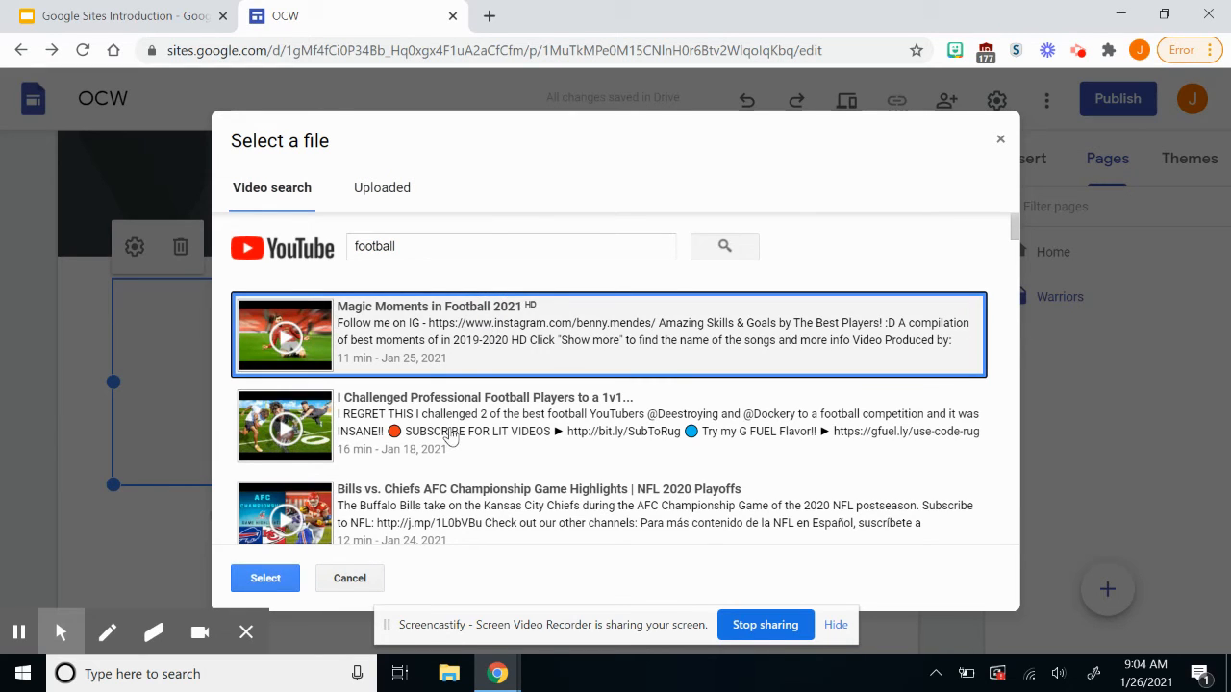
{"action": "scroll", "coordinate": [450, 437], "scroll_direction": "down", "scroll_amount": 3}
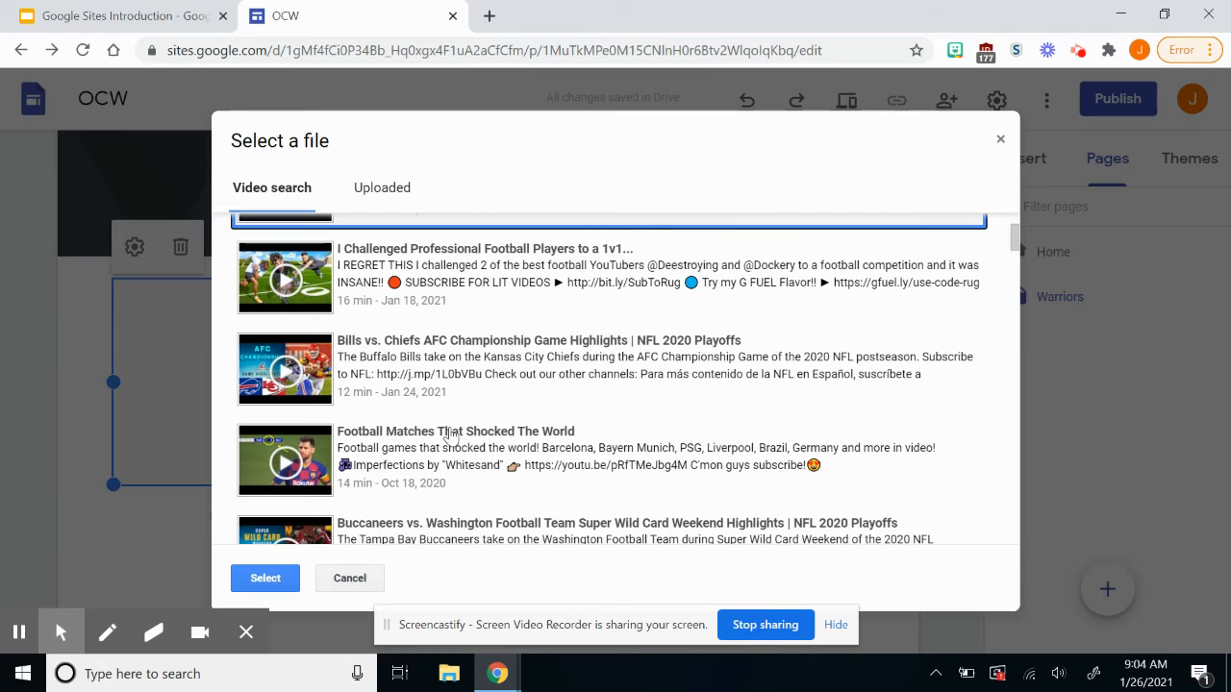
{"action": "left_click", "coordinate": [463, 383]}
{"action": "left_click", "coordinate": [269, 579]}
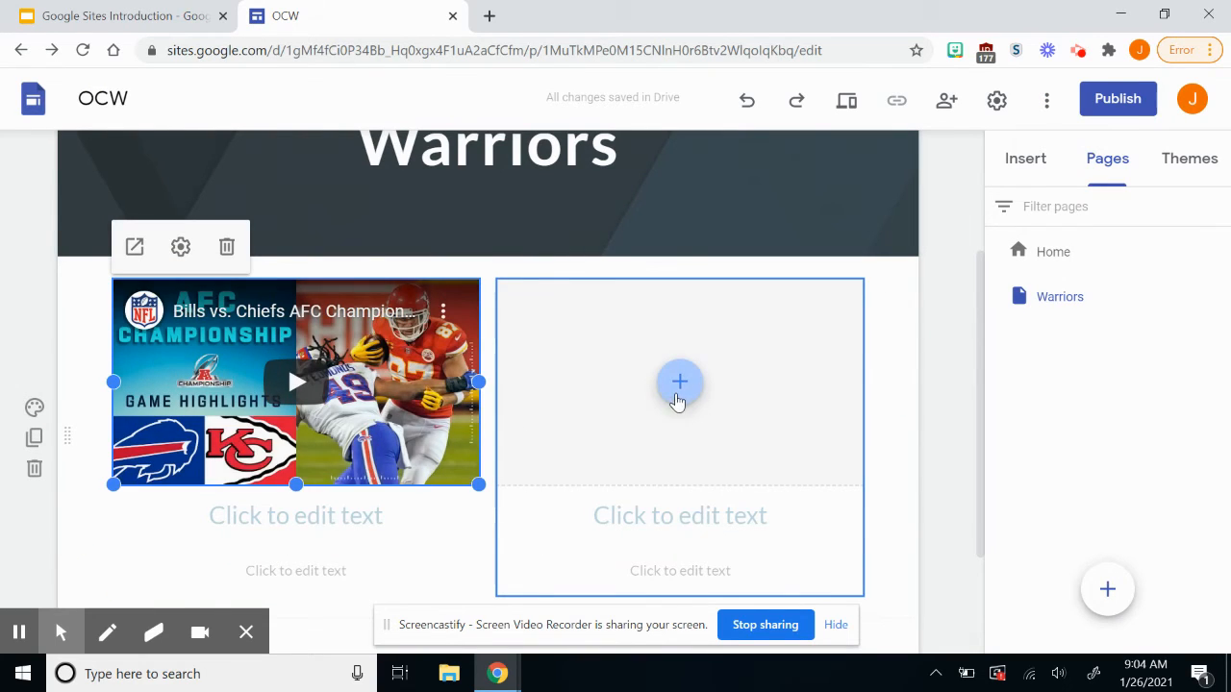
Insert IMG_3714.jpeg from the Drive Newsletters folder into the right box beside the video.
{"action": "left_click", "coordinate": [678, 386]}
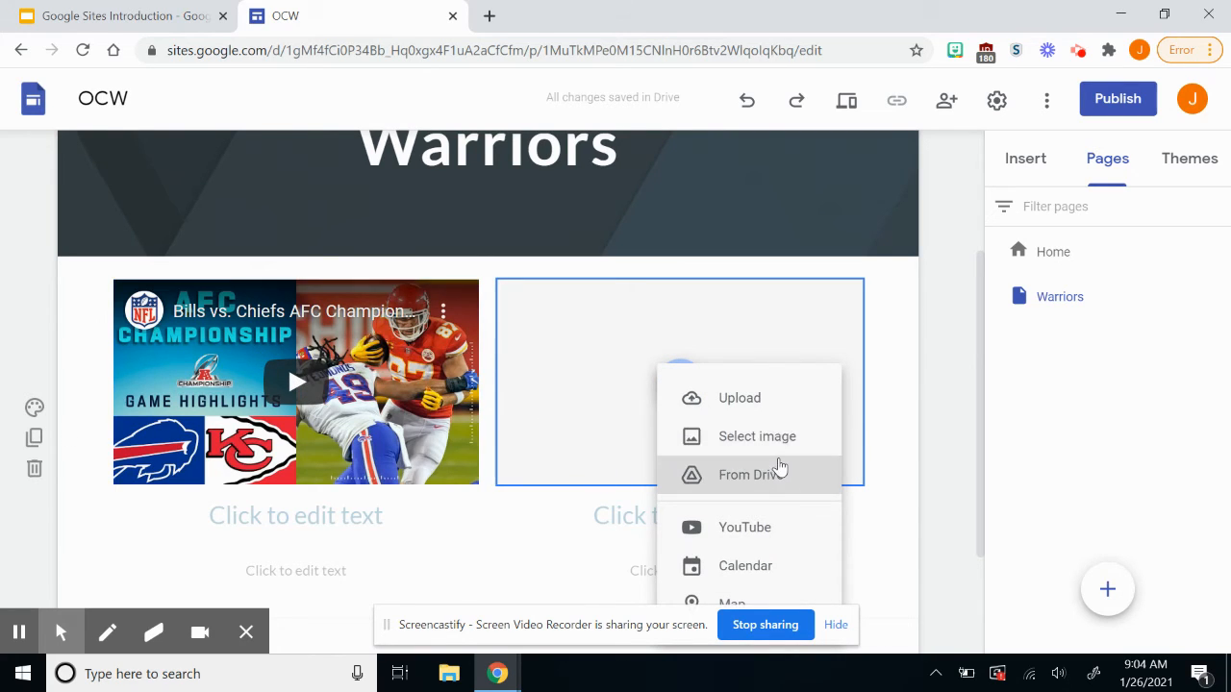
{"action": "left_click", "coordinate": [779, 468]}
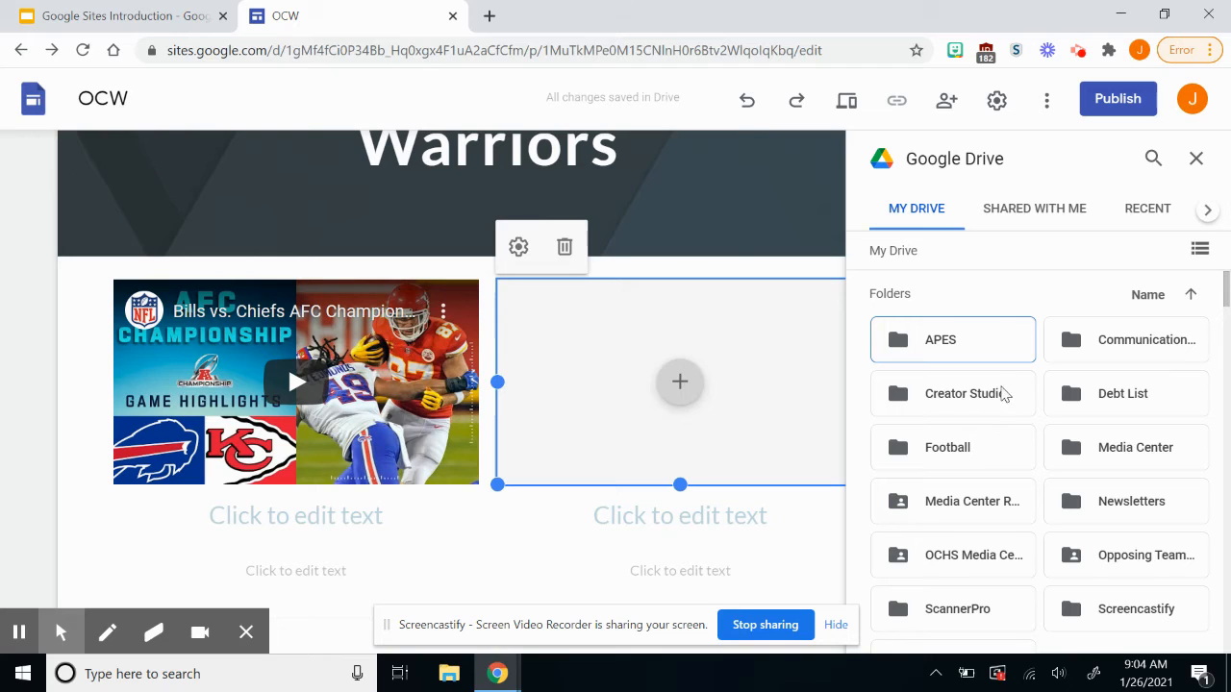
{"action": "scroll", "coordinate": [1006, 404], "scroll_direction": "down", "scroll_amount": 1}
{"action": "scroll", "coordinate": [1006, 404], "scroll_direction": "down", "scroll_amount": 1}
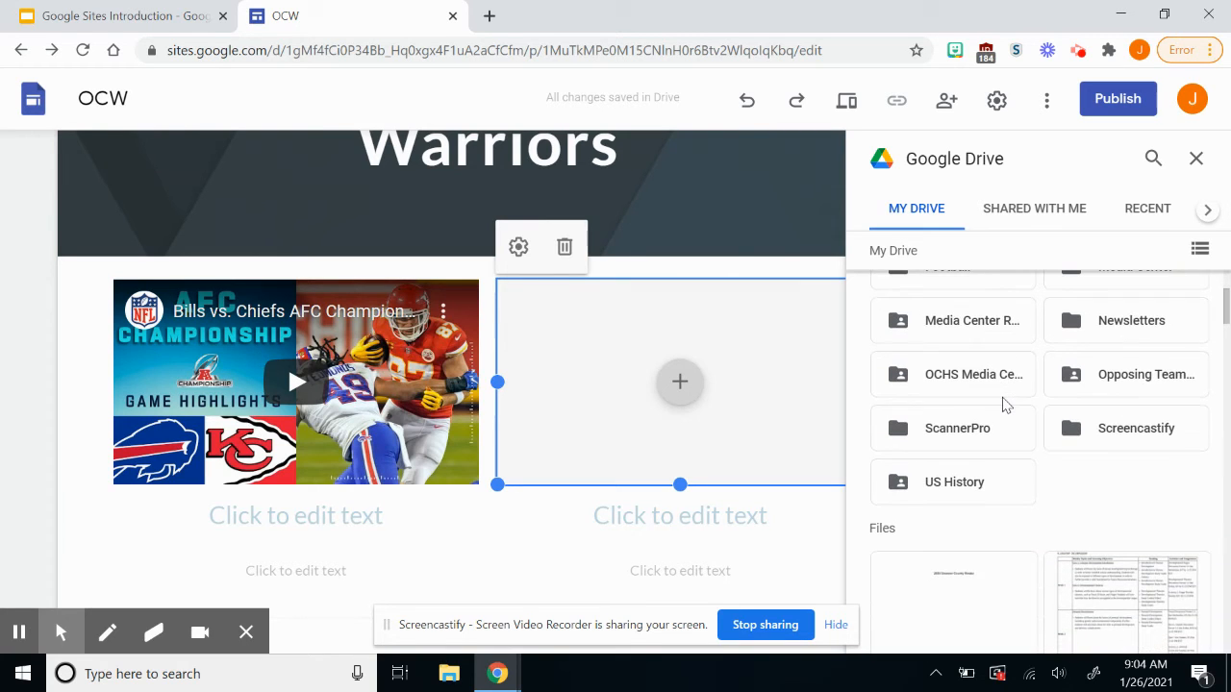
{"action": "scroll", "coordinate": [1006, 404], "scroll_direction": "up", "scroll_amount": 1}
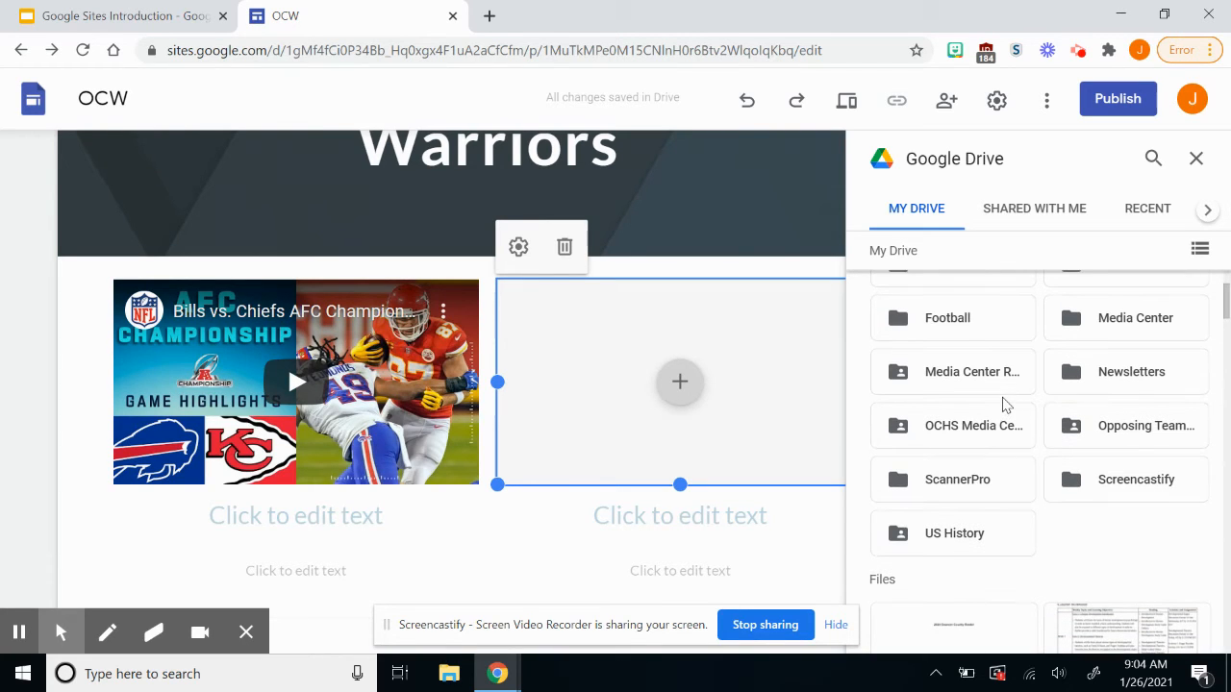
{"action": "left_click", "coordinate": [1097, 392]}
{"action": "scroll", "coordinate": [1094, 390], "scroll_direction": "down", "scroll_amount": 2}
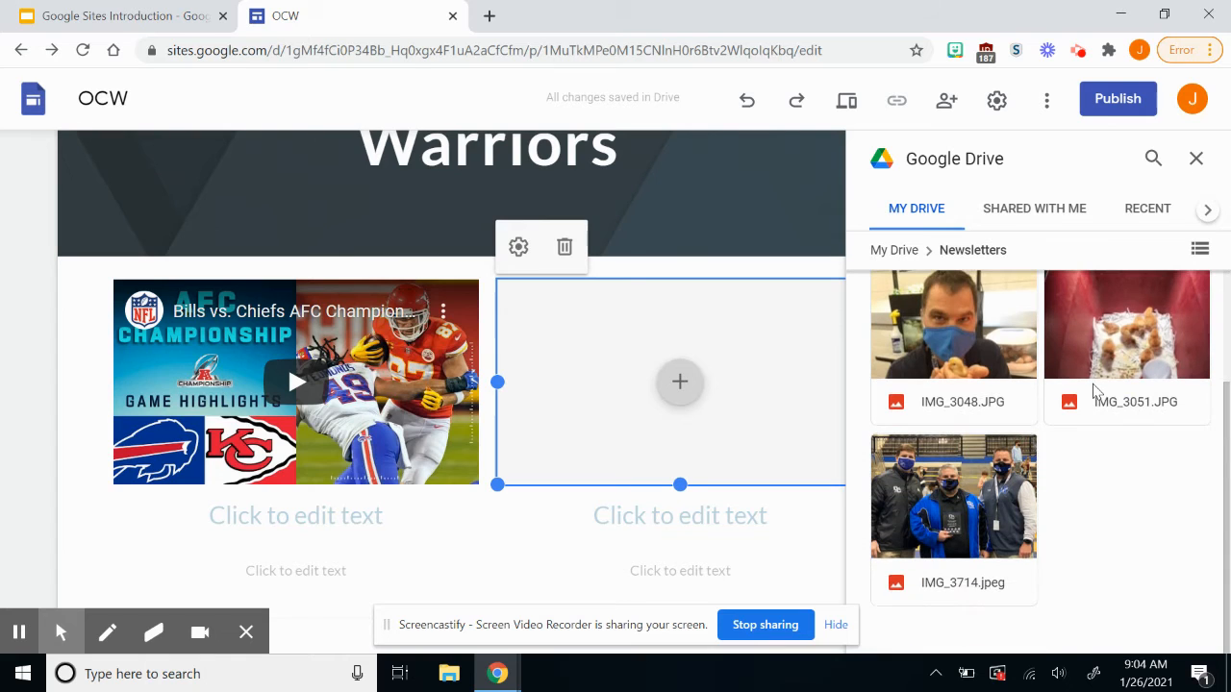
{"action": "left_click", "coordinate": [985, 512]}
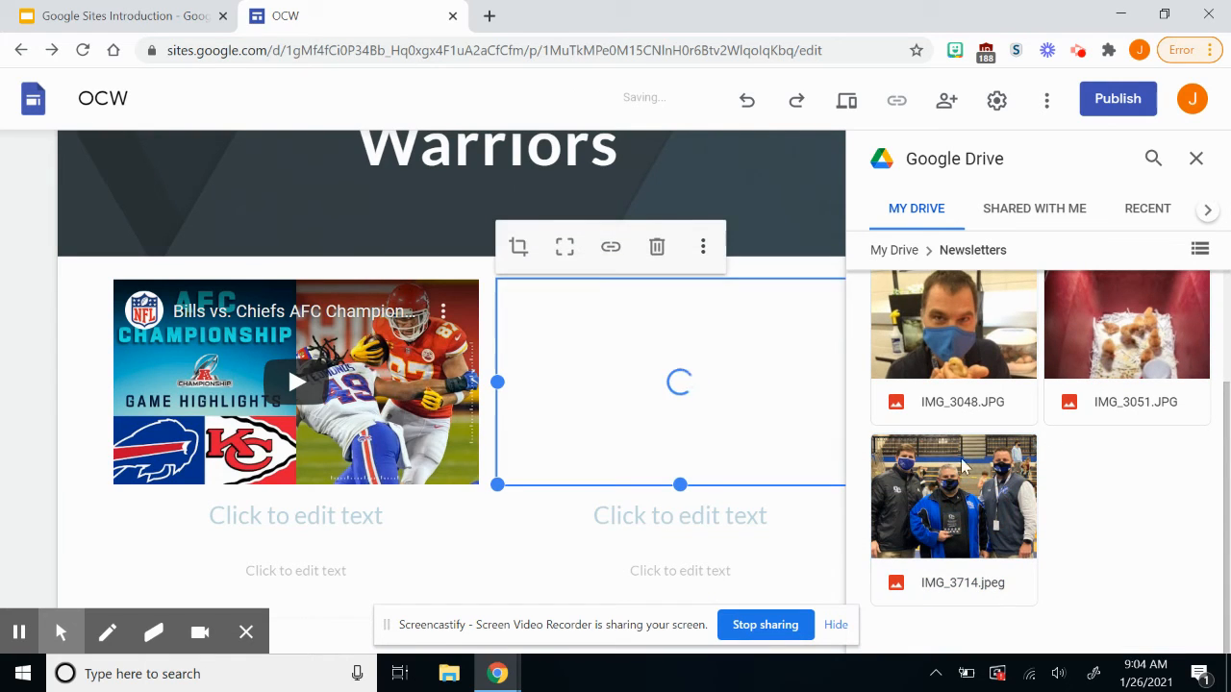
{"action": "left_click", "coordinate": [1196, 158]}
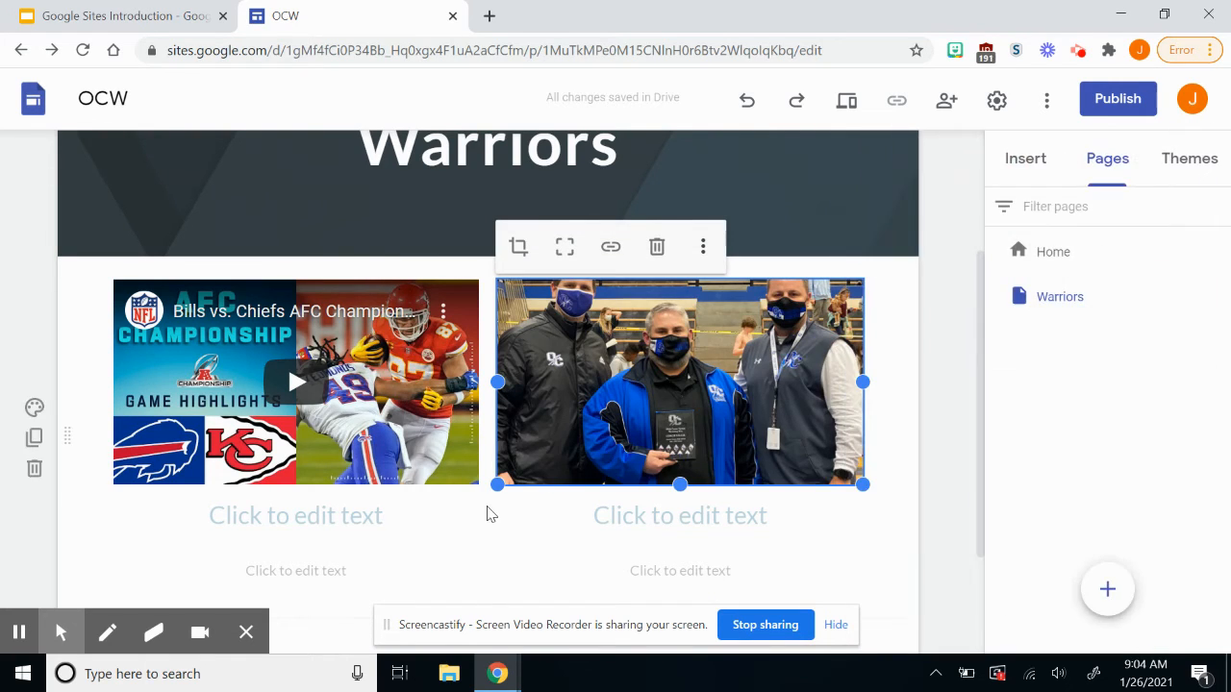
{"action": "left_click", "coordinate": [324, 526]}
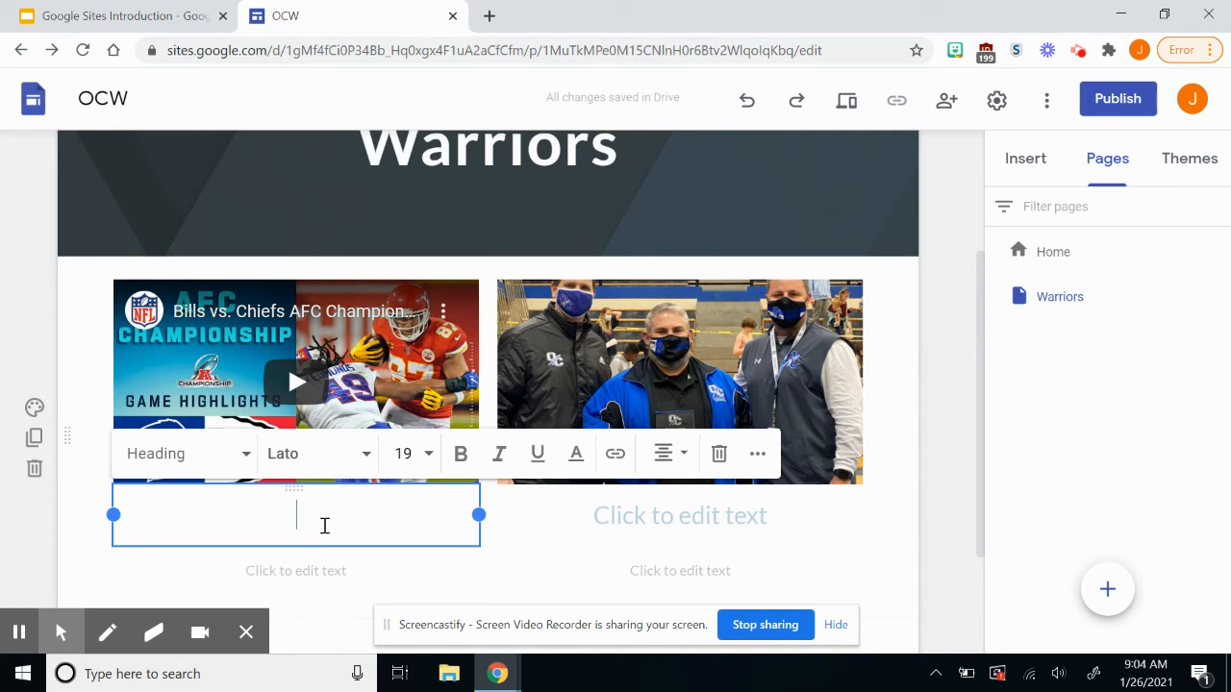
{"action": "scroll", "coordinate": [325, 526], "scroll_direction": "down", "scroll_amount": 2}
{"action": "scroll", "coordinate": [326, 527], "scroll_direction": "up", "scroll_amount": 4}
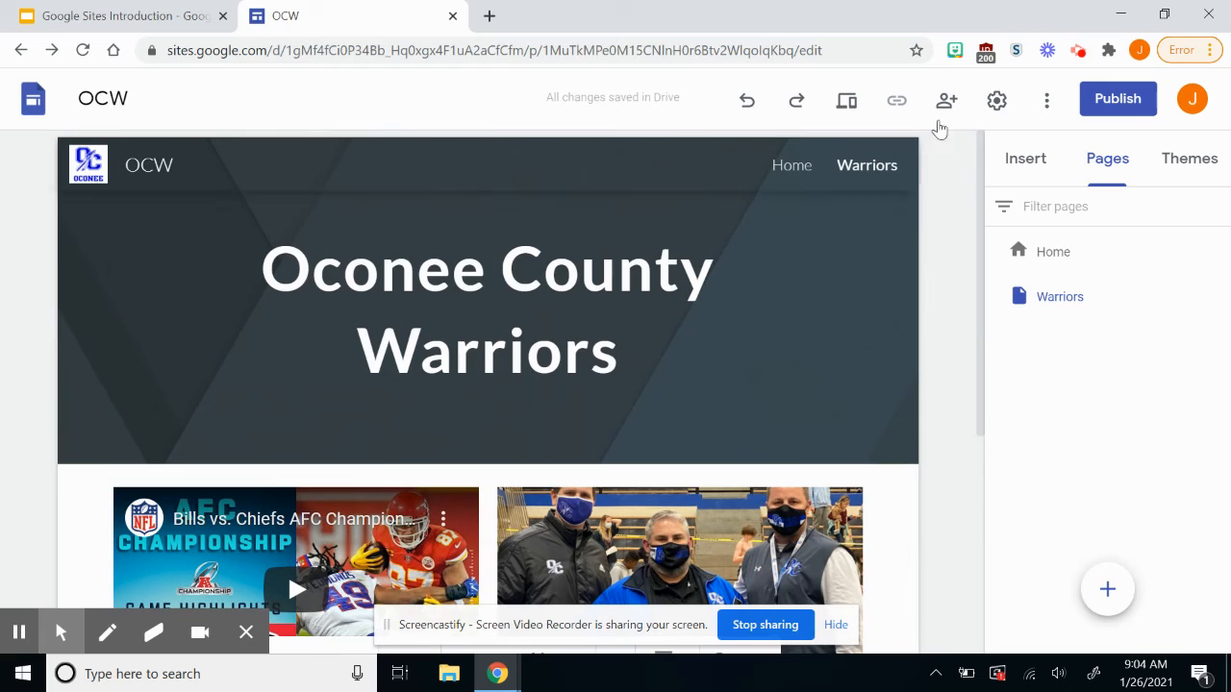
{"action": "mouse_move", "coordinate": [1168, 296]}
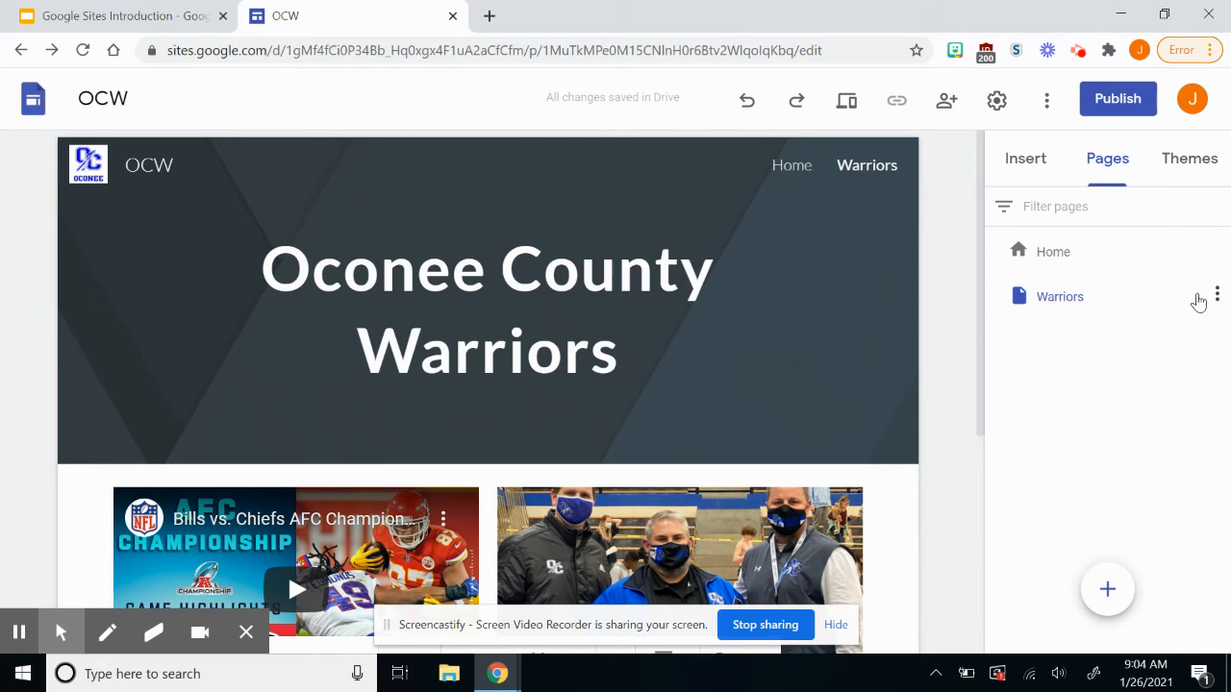
Duplicate the Warriors page from its page menu and name the copy 'Student'.
{"action": "left_click", "coordinate": [1218, 298]}
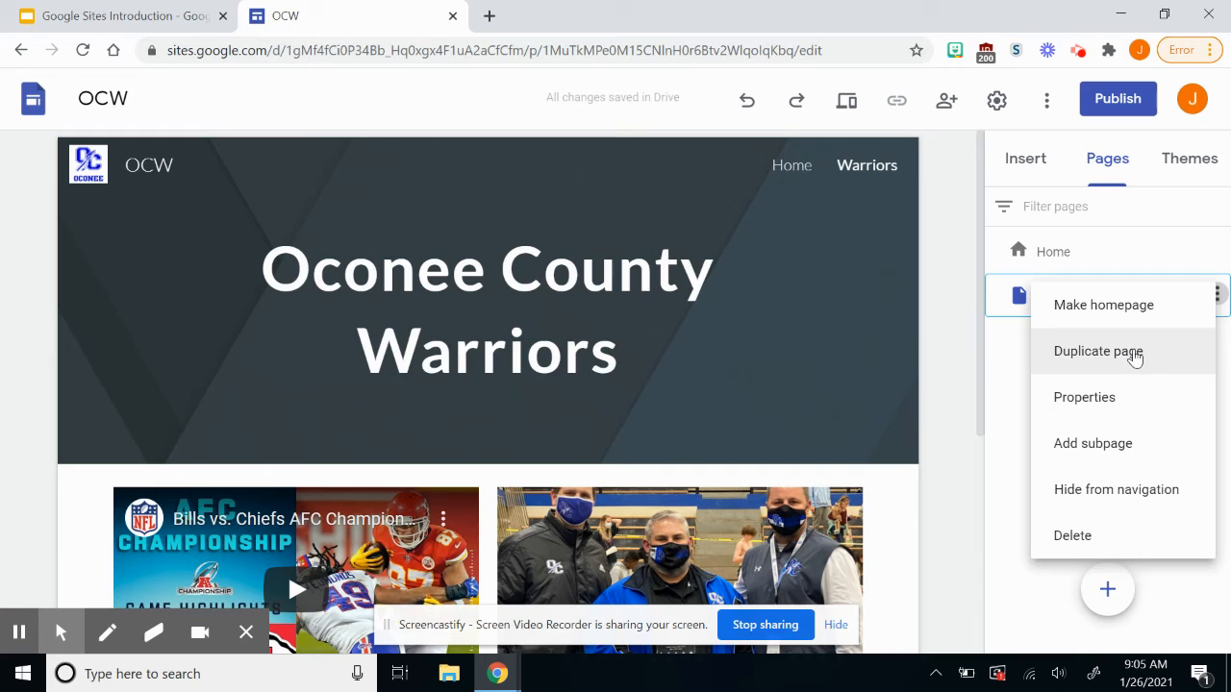
{"action": "left_click", "coordinate": [1098, 351]}
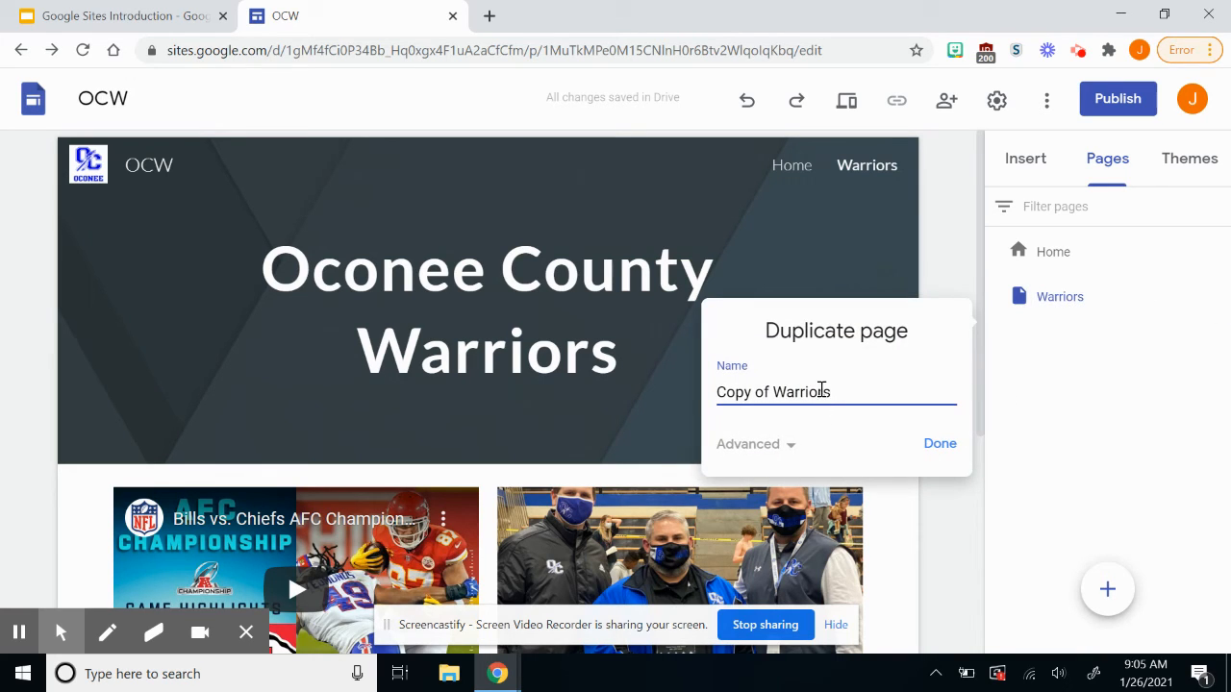
{"action": "triple_click", "coordinate": [821, 392]}
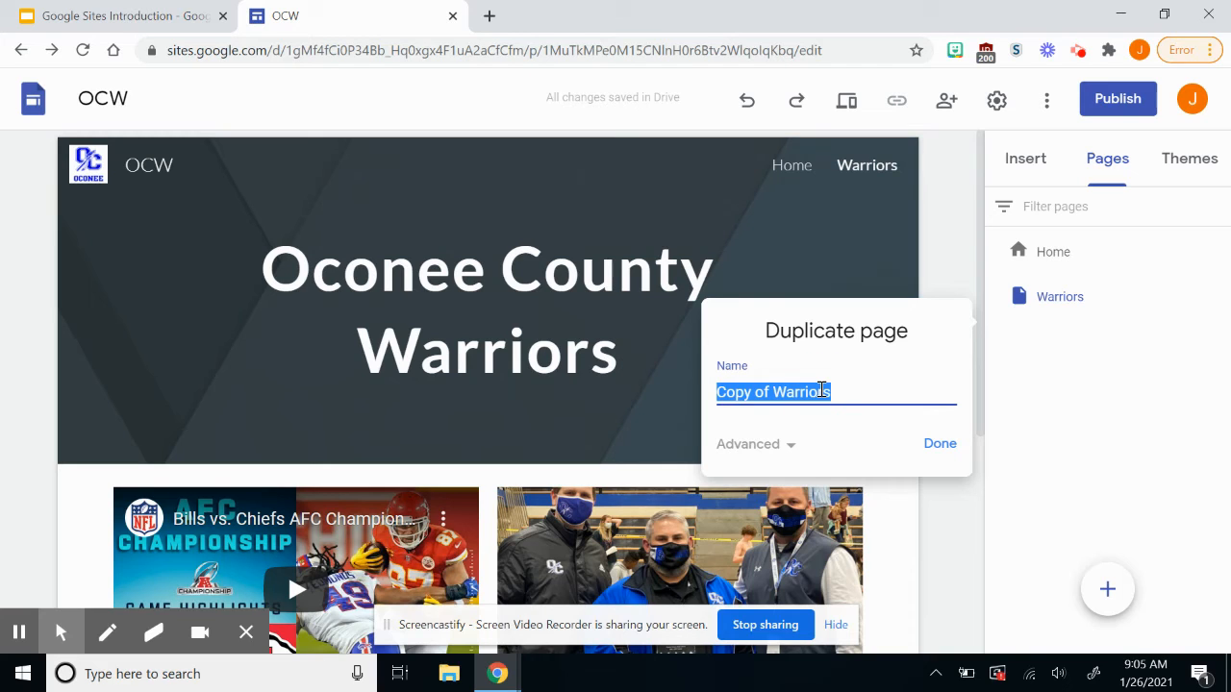
{"action": "type", "text": "Student"}
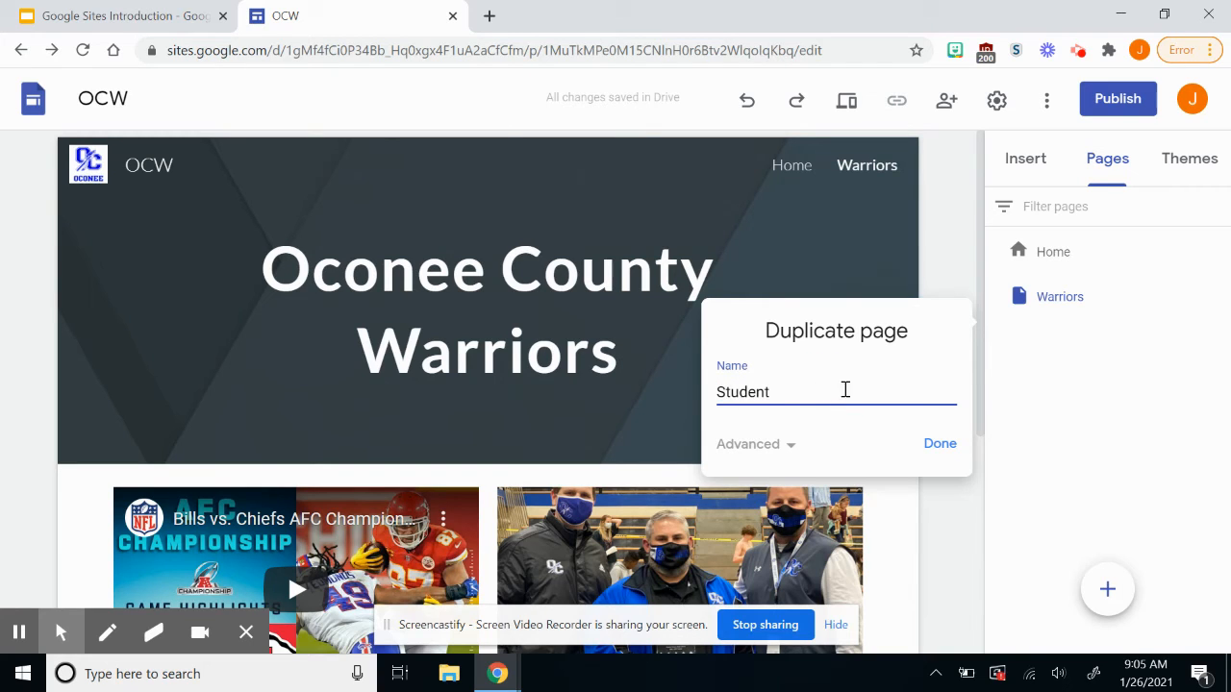
{"action": "left_click", "coordinate": [930, 443]}
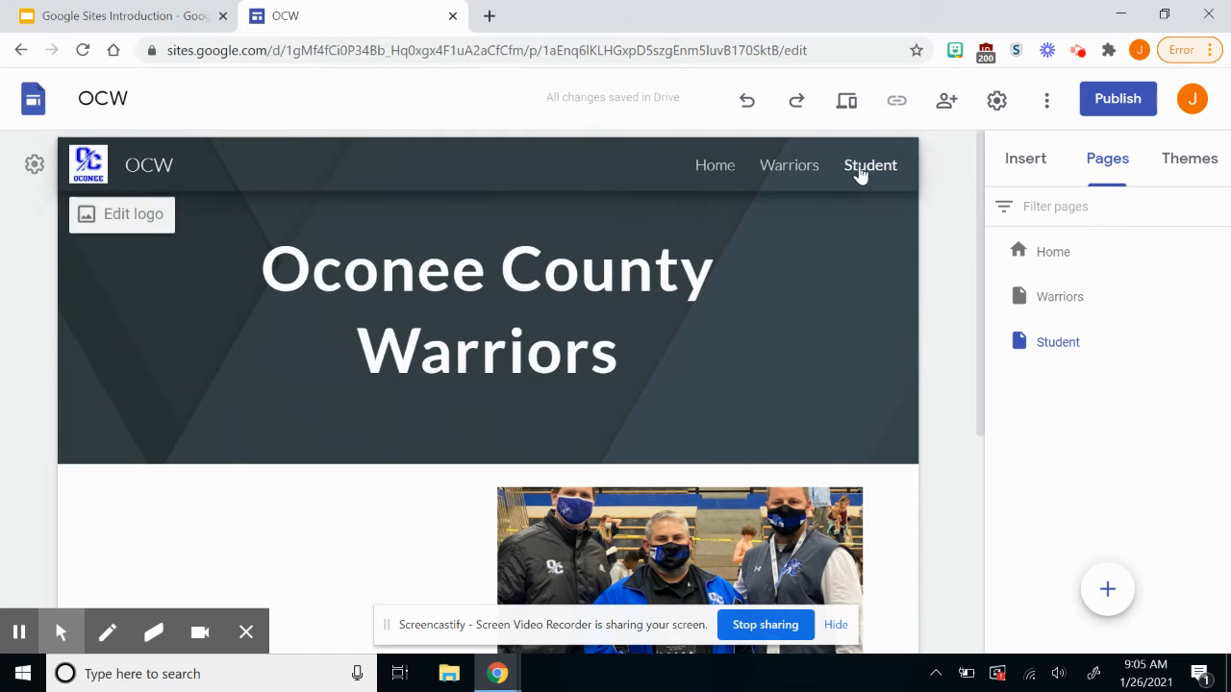
Delete the copied video-and-photo section from the Student page and bring up the Insert panel.
{"action": "scroll", "coordinate": [764, 324], "scroll_direction": "down", "scroll_amount": 2}
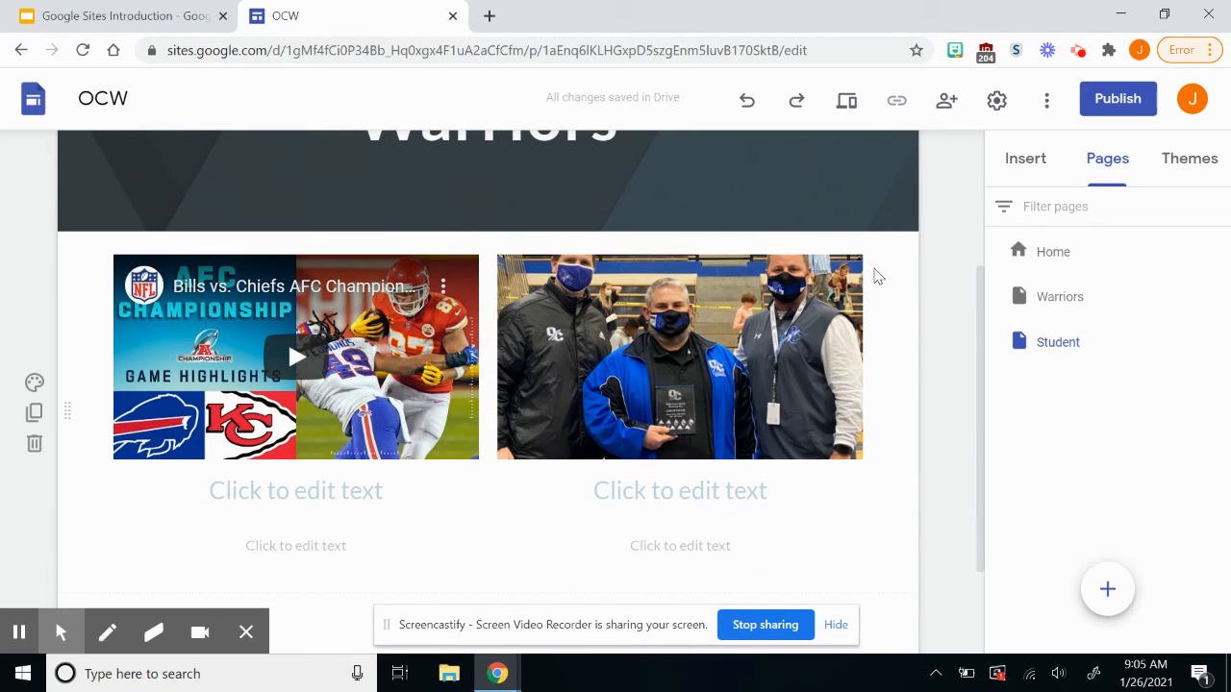
{"action": "left_click", "coordinate": [806, 313]}
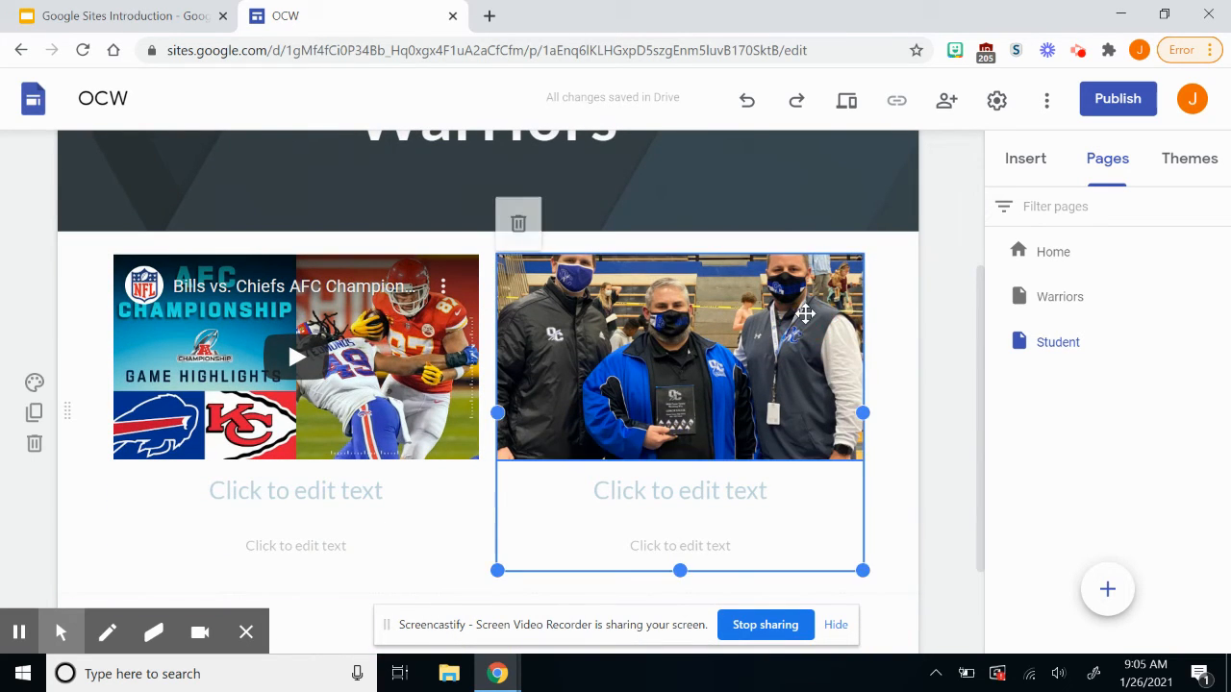
{"action": "key", "text": "Delete"}
{"action": "scroll", "coordinate": [409, 315], "scroll_direction": "up", "scroll_amount": 2}
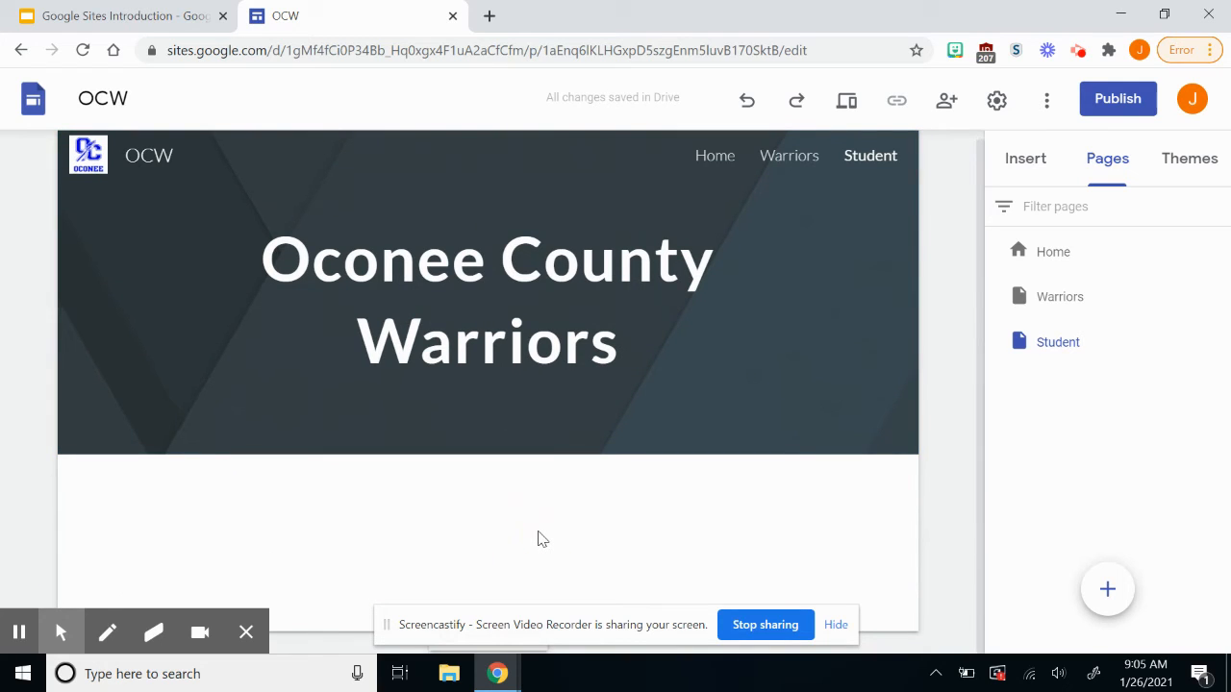
{"action": "left_click", "coordinate": [1039, 158]}
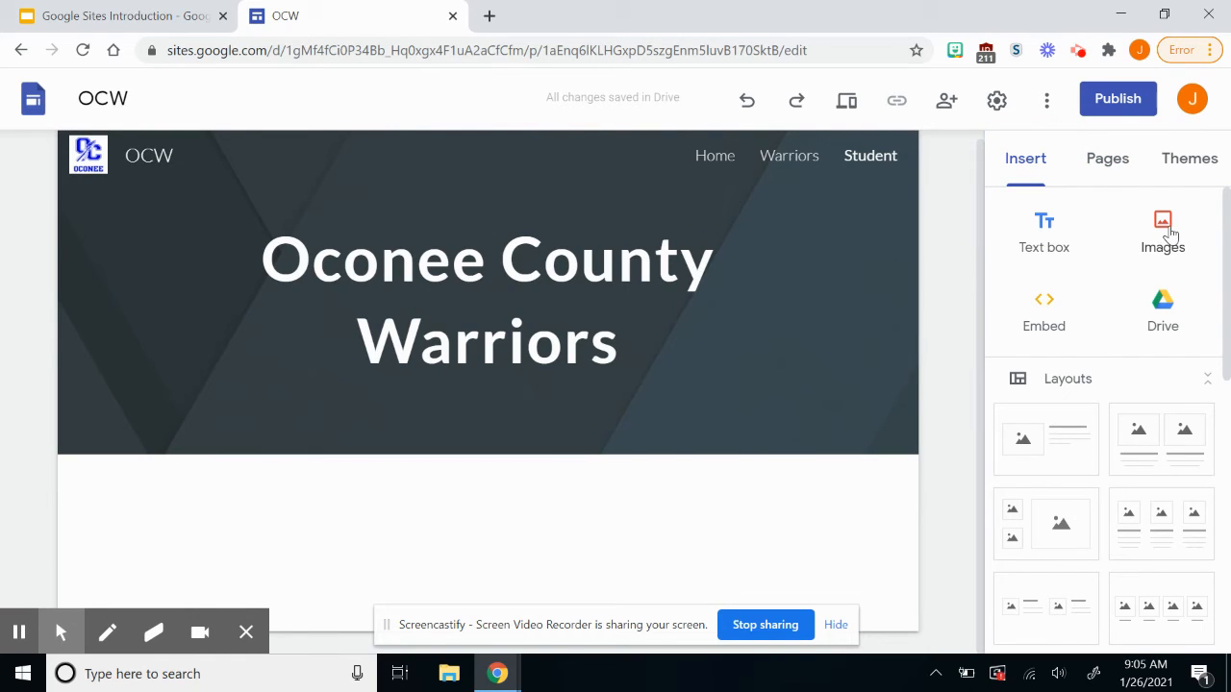
Open the 'Embed from the web' dialog on the Student page.
{"action": "left_click", "coordinate": [1047, 318]}
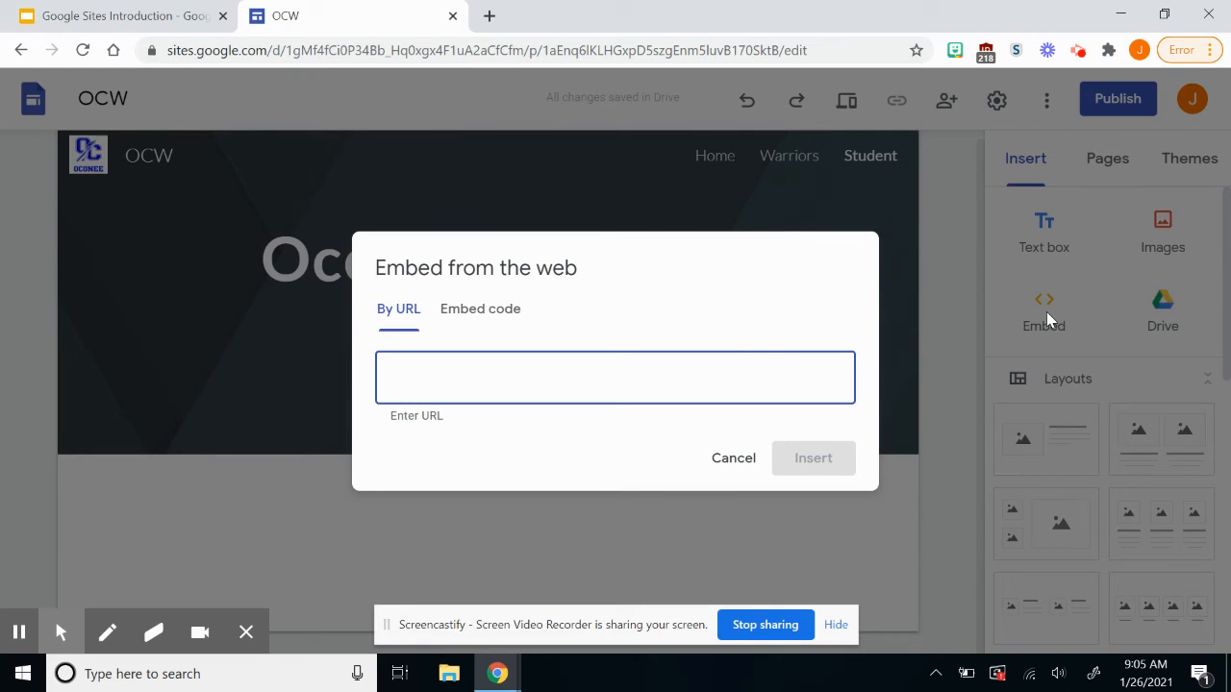
Check the Getting Started slide, then cancel the empty embed dialog on the site.
{"action": "left_click", "coordinate": [149, 10]}
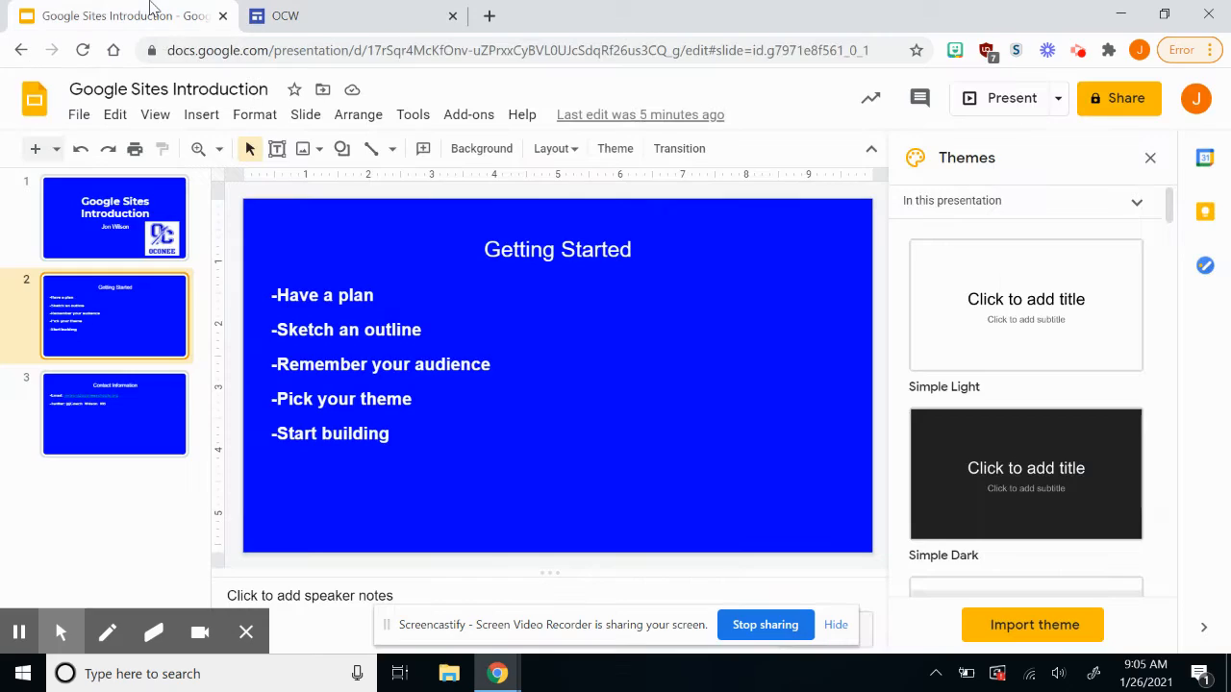
{"action": "left_click", "coordinate": [422, 21]}
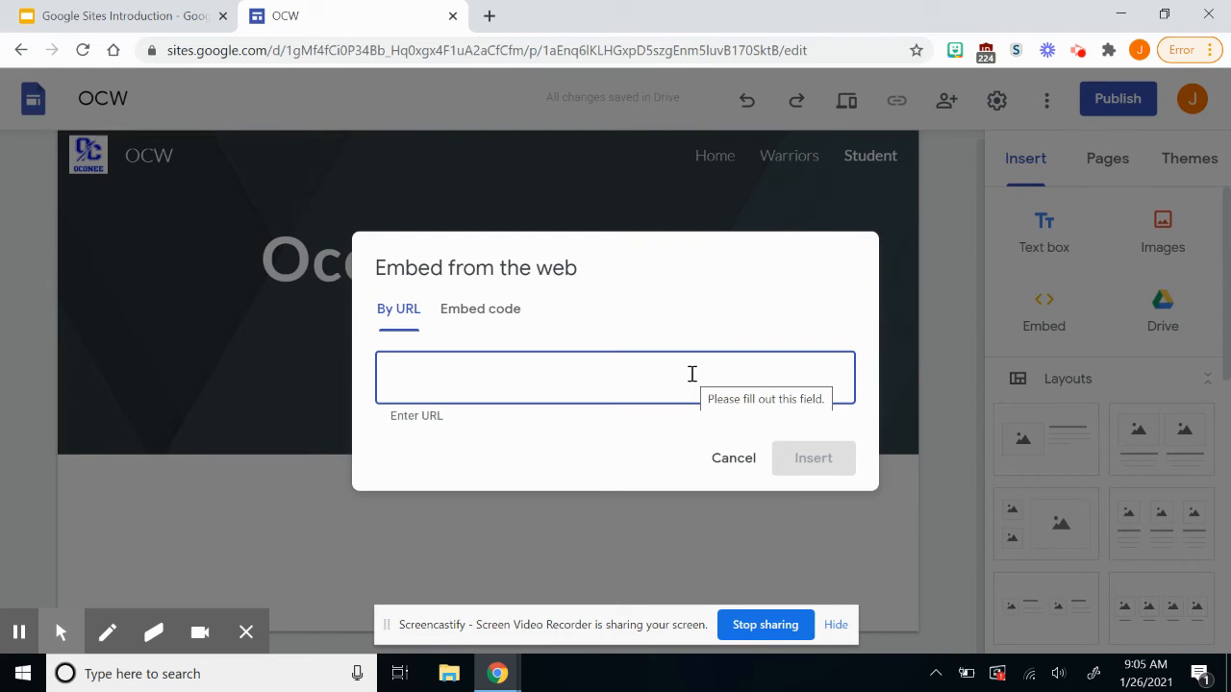
{"action": "left_click", "coordinate": [731, 459]}
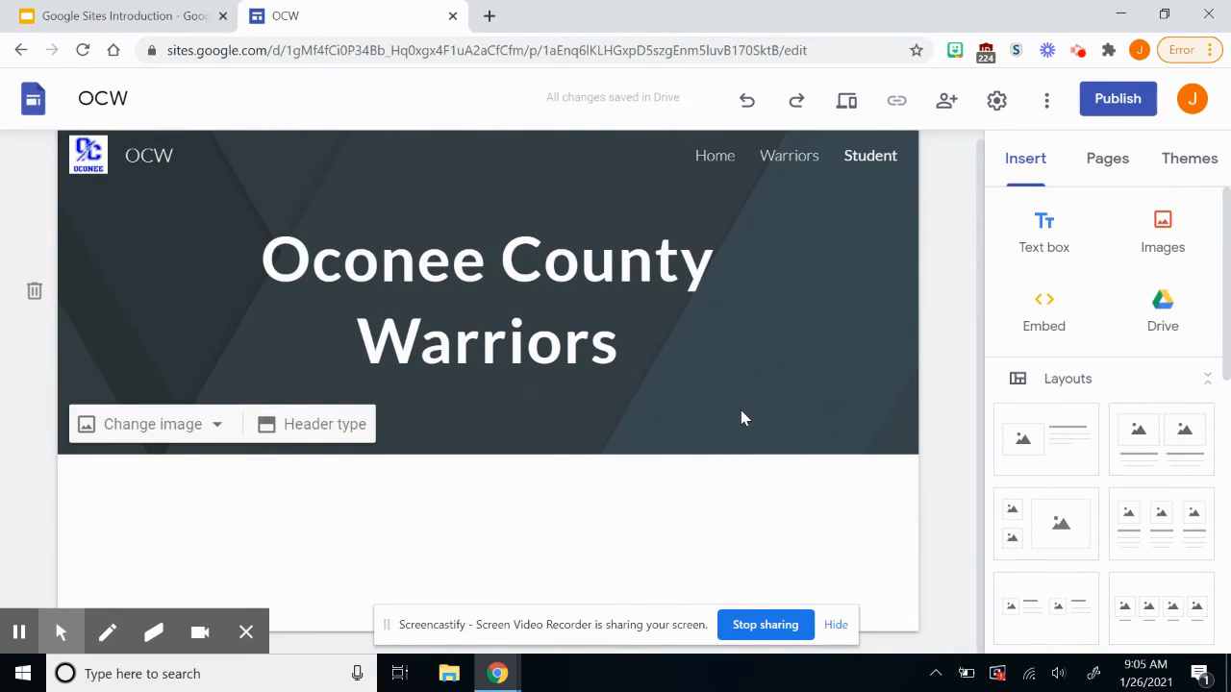
Insert a new button on the Student page named 'OCHS Website'.
{"action": "scroll", "coordinate": [1118, 385], "scroll_direction": "down", "scroll_amount": 5}
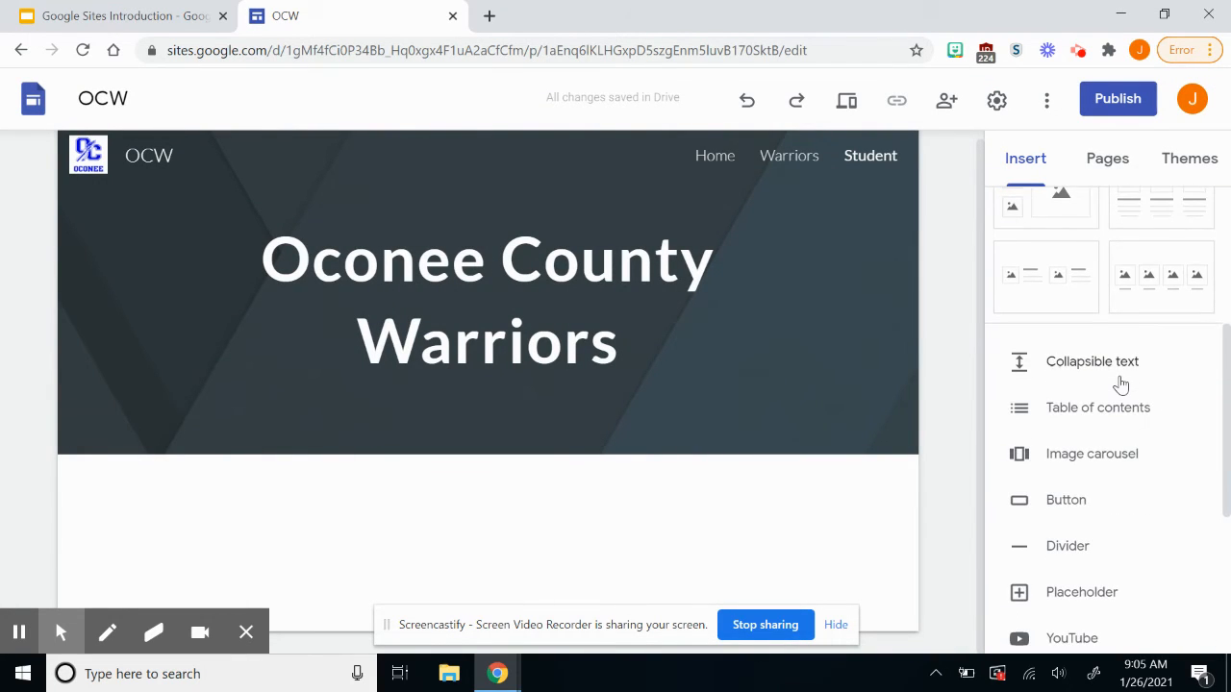
{"action": "scroll", "coordinate": [1120, 384], "scroll_direction": "down", "scroll_amount": 1}
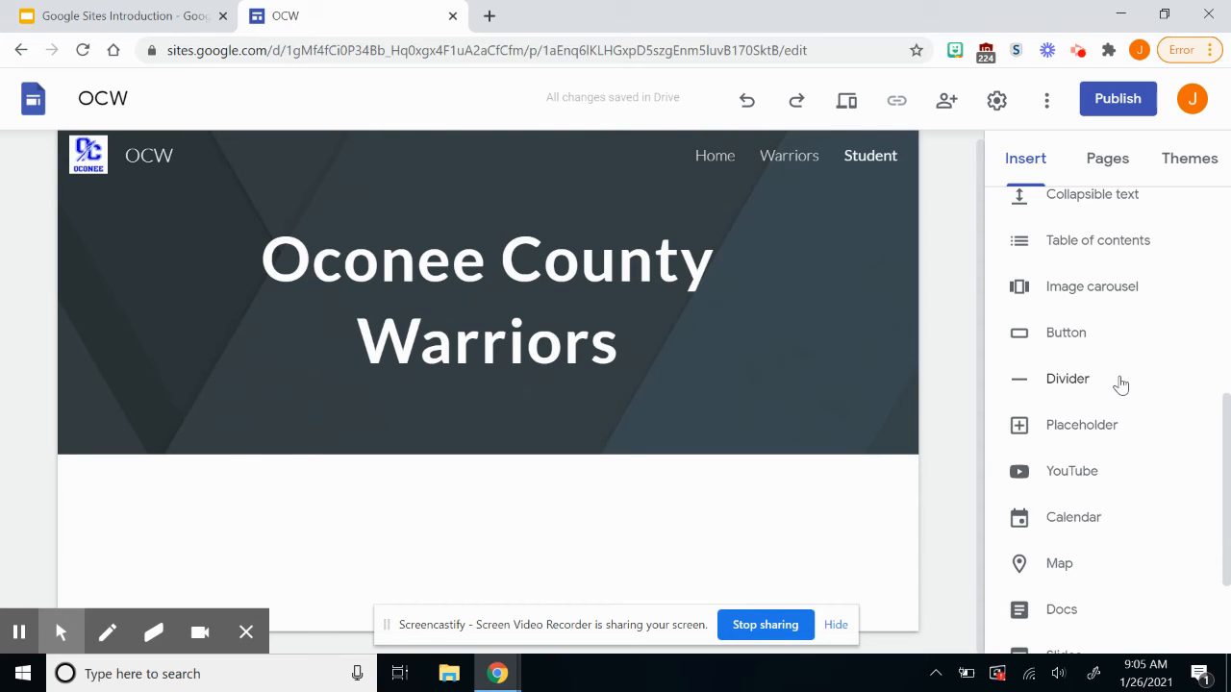
{"action": "left_click", "coordinate": [1074, 332]}
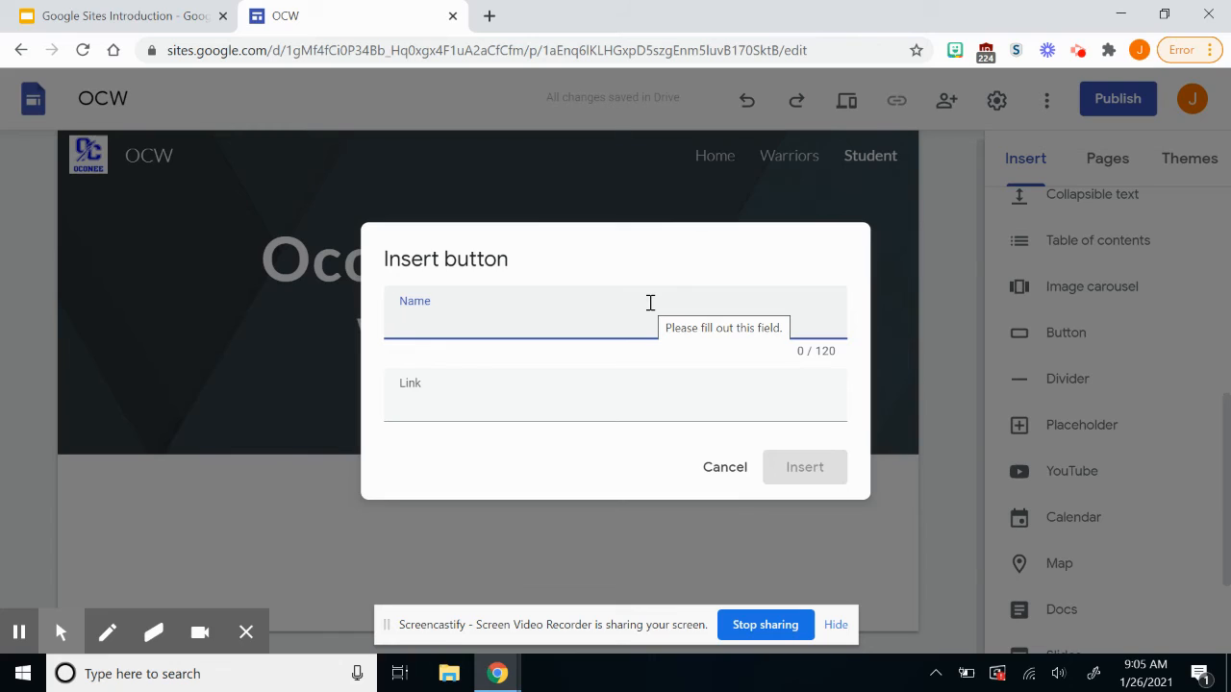
{"action": "type", "text": "Home PAge"}
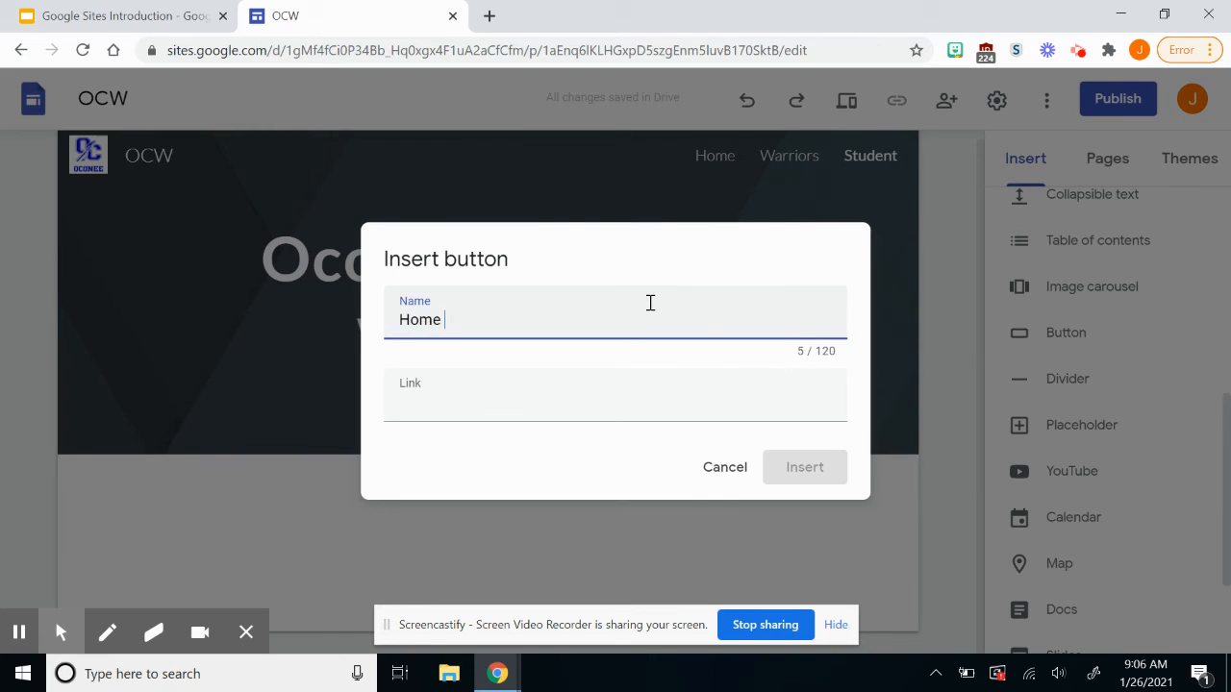
{"action": "key", "text": "BackSpace"}
{"action": "key", "text": "BackSpace"}
{"action": "key", "text": "BackSpace"}
{"action": "type", "text": "Page"}
{"action": "key", "text": "BackSpace"}
{"action": "key", "text": "BackSpace"}
{"action": "key", "text": "BackSpace"}
{"action": "key", "text": "BackSpace"}
{"action": "key", "text": "BackSpace"}
{"action": "key", "text": "BackSpace"}
{"action": "key", "text": "BackSpace"}
{"action": "key", "text": "BackSpace"}
{"action": "key", "text": "BackSpace"}
{"action": "type", "text": "OCHS M"}
{"action": "key", "text": "BackSpace"}
{"action": "type", "text": "Website"}
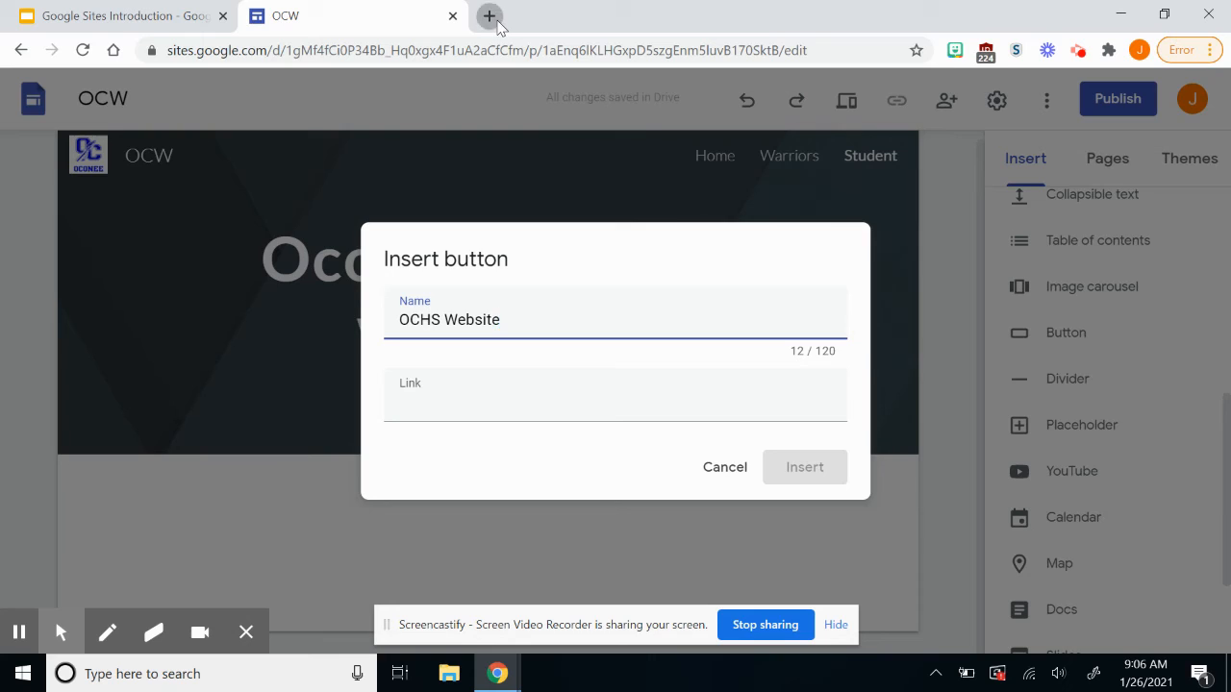
Copy the Oconee County High homepage address from a new tab for the button's link.
{"action": "left_click", "coordinate": [489, 17]}
{"action": "left_click", "coordinate": [498, 82]}
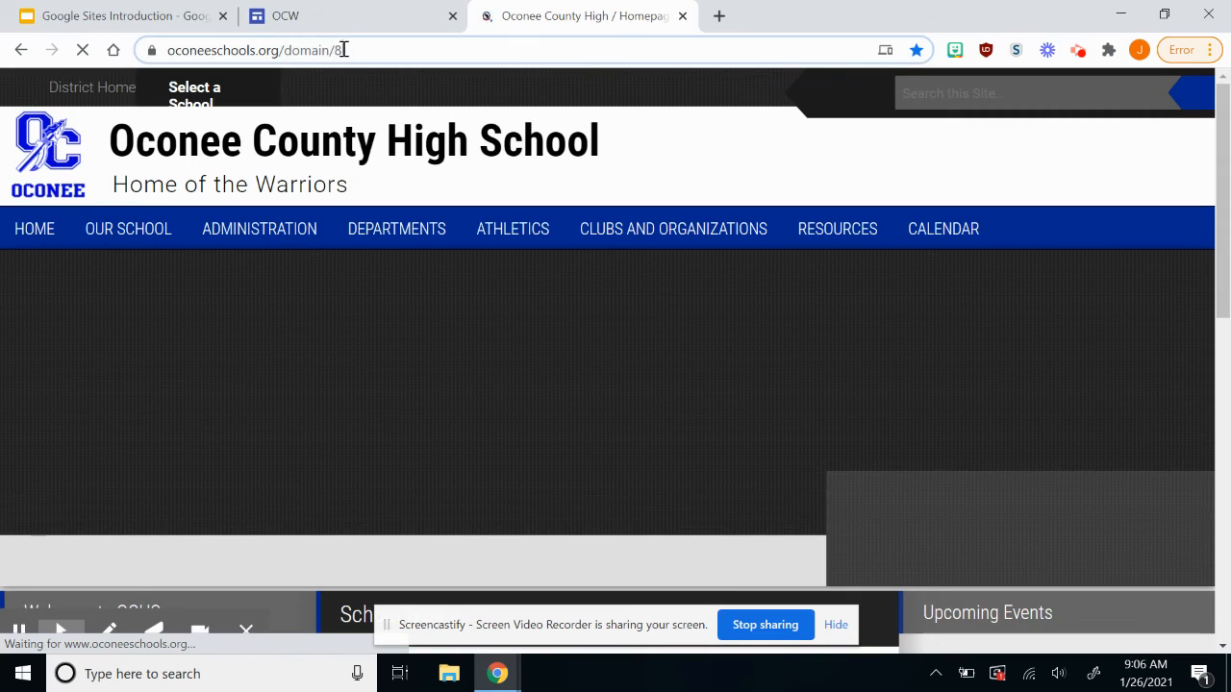
{"action": "right_click", "coordinate": [344, 50]}
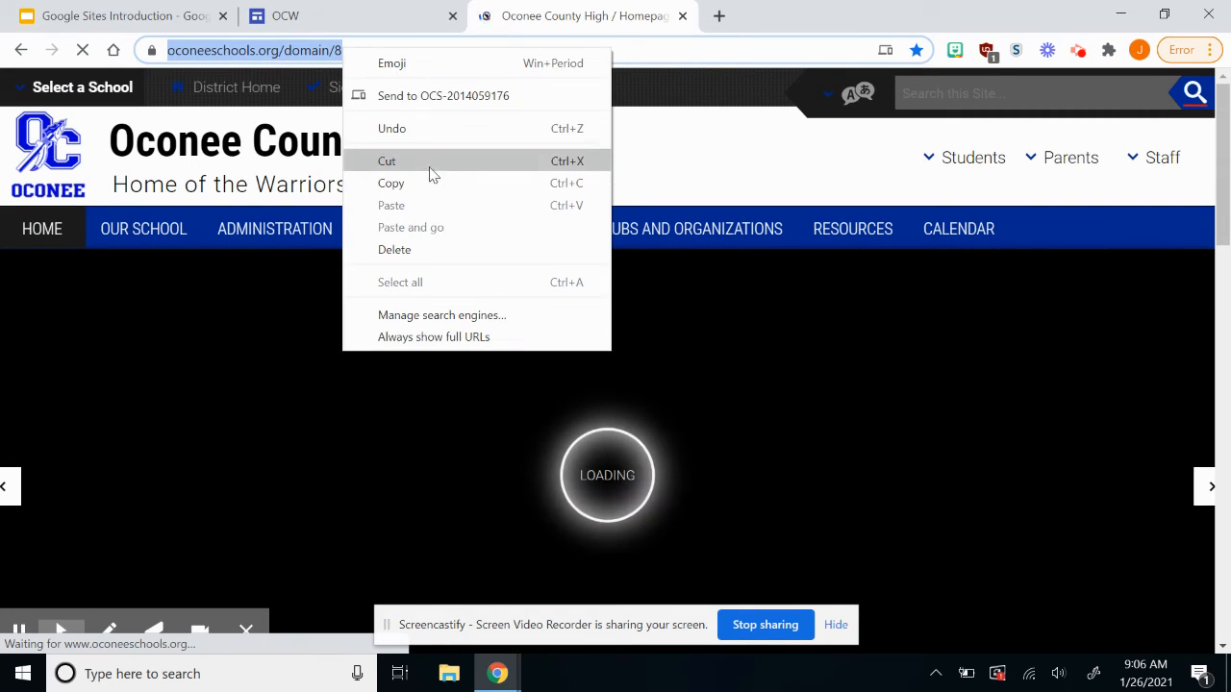
{"action": "left_click", "coordinate": [432, 184]}
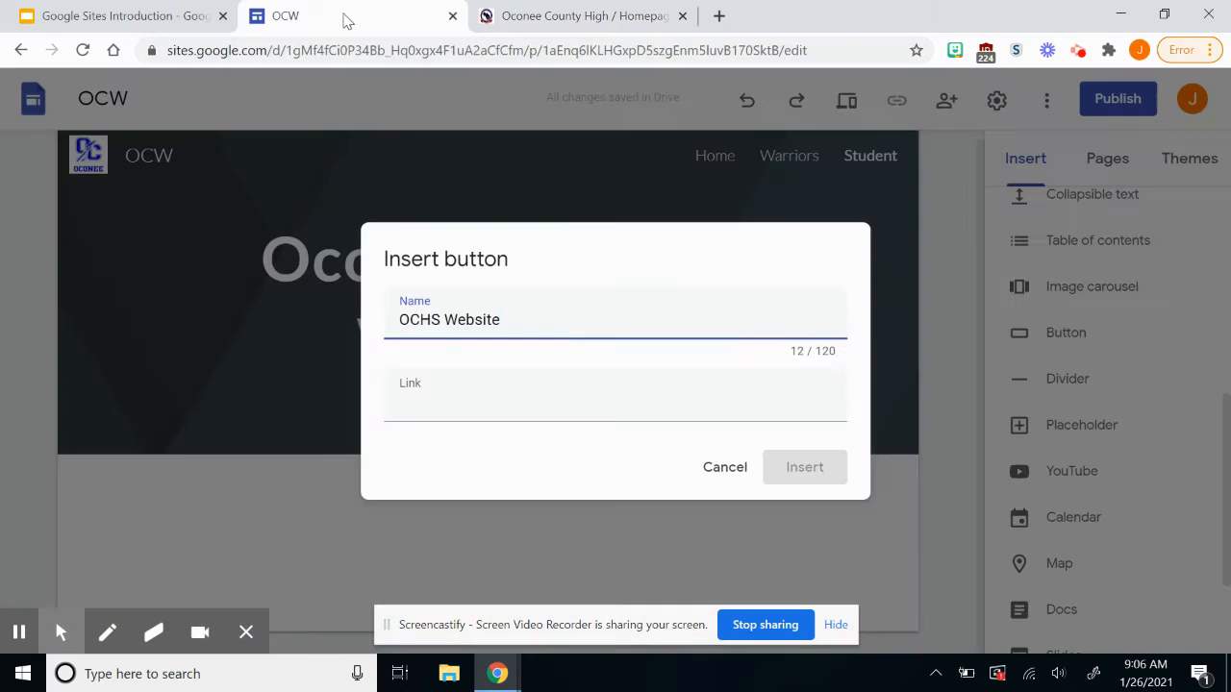
{"action": "left_click", "coordinate": [337, 17]}
{"action": "left_click", "coordinate": [448, 407]}
{"action": "right_click", "coordinate": [448, 407]}
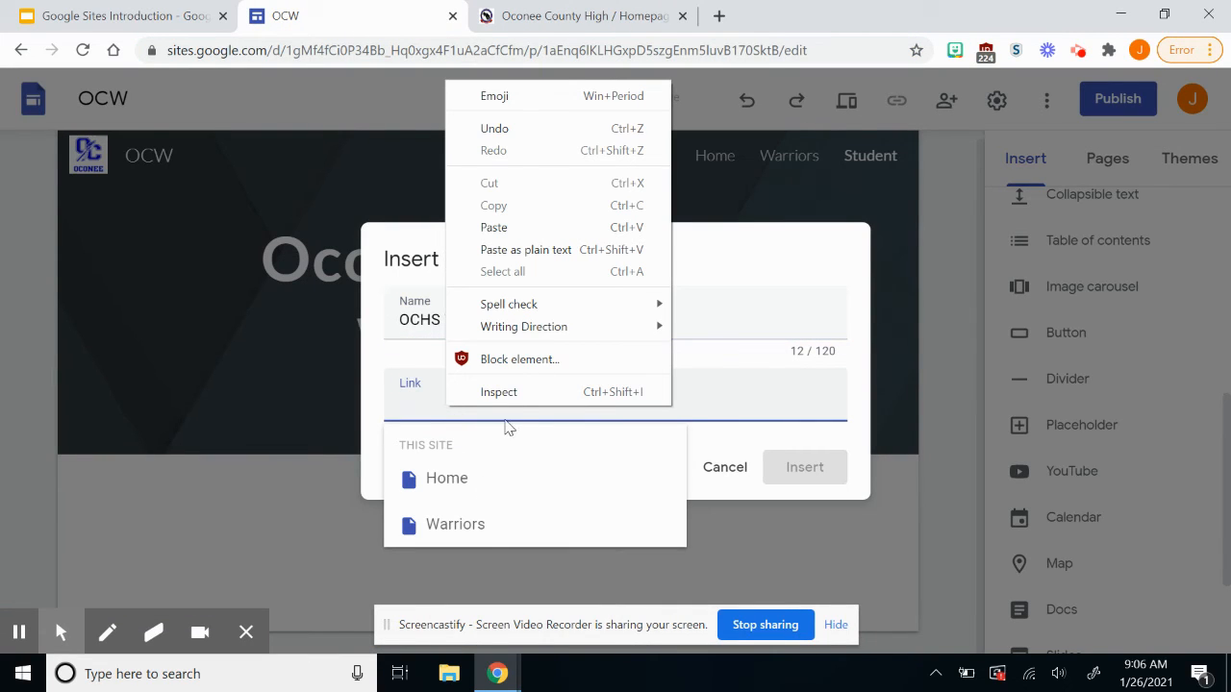
Paste the school homepage link, insert the OCHS Website button and widen it.
{"action": "left_click", "coordinate": [536, 227]}
{"action": "left_click", "coordinate": [792, 465]}
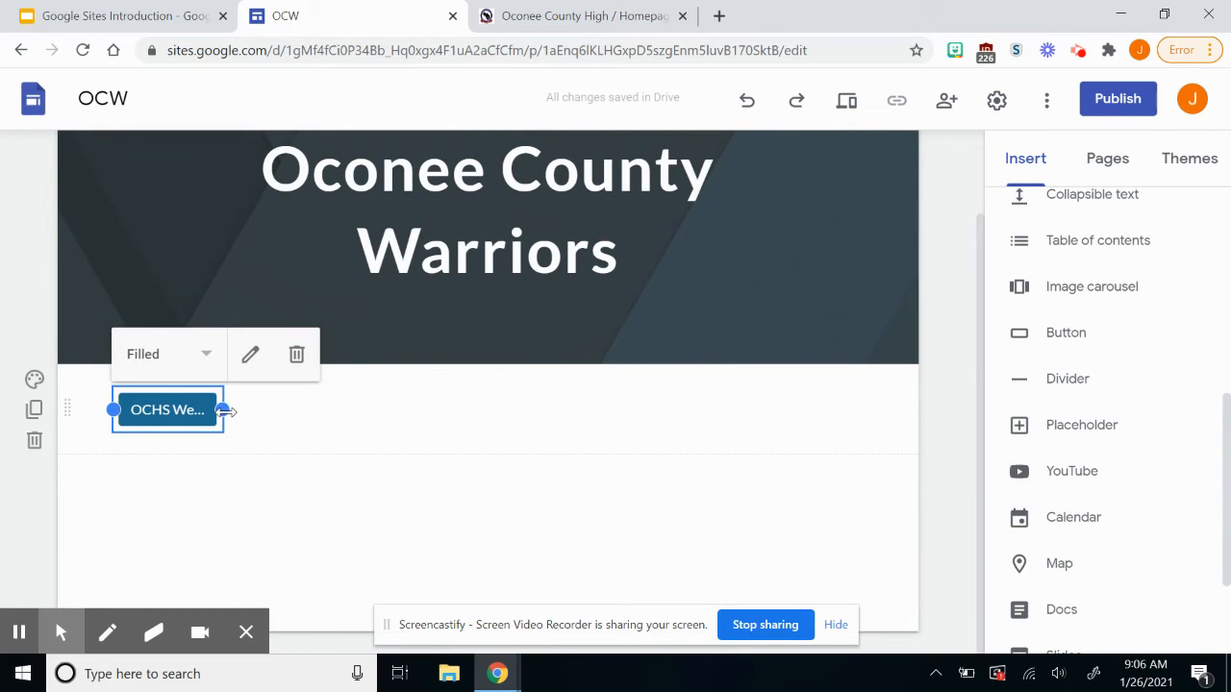
{"action": "left_click_drag", "start_coordinate": [224, 410], "coordinate": [284, 414]}
{"action": "left_click", "coordinate": [187, 410]}
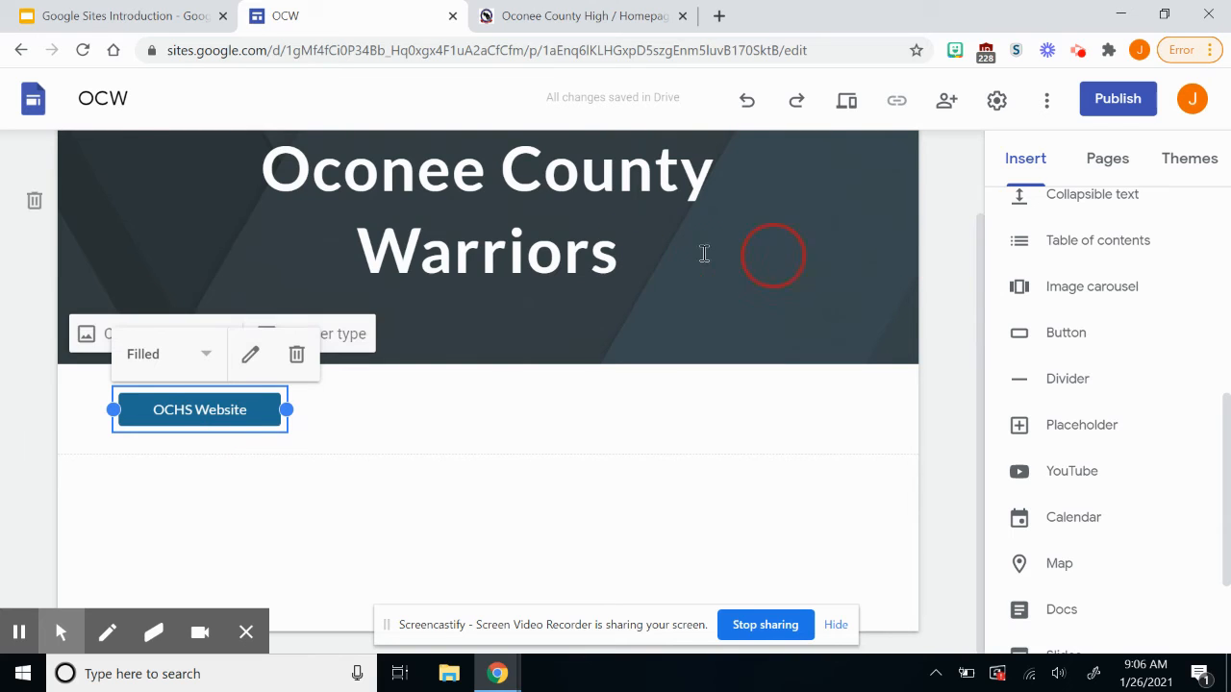
Return to the site's Home page.
{"action": "scroll", "coordinate": [728, 261], "scroll_direction": "up", "scroll_amount": 1}
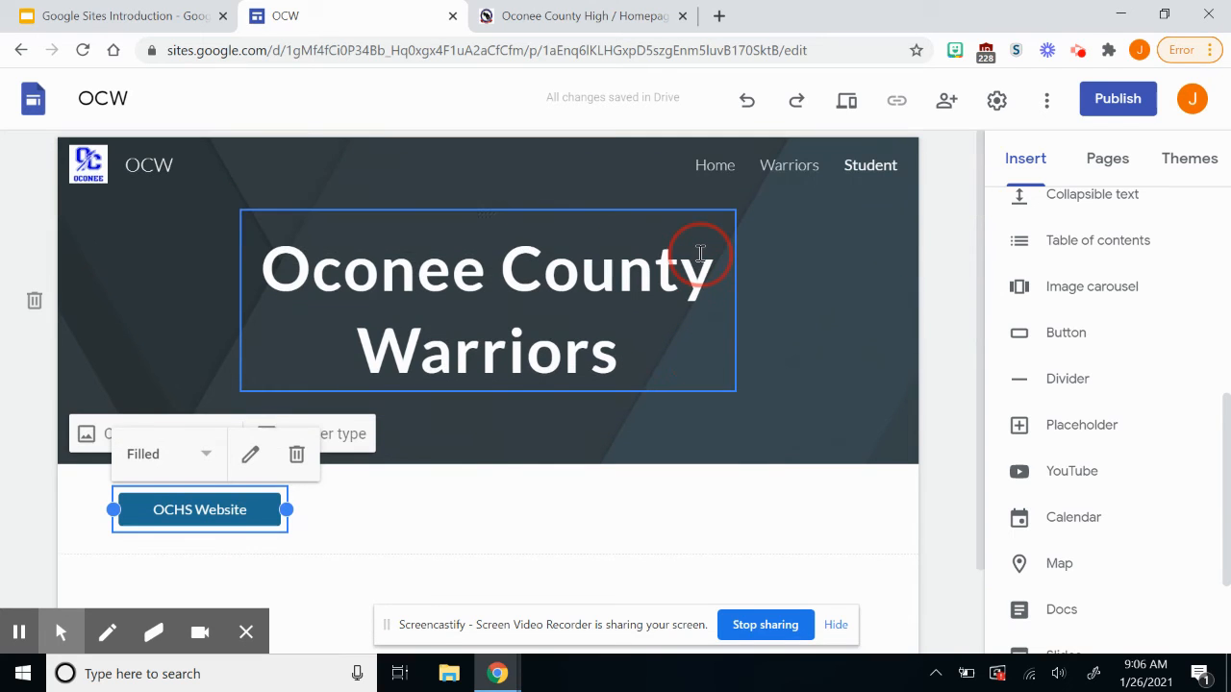
{"action": "left_click", "coordinate": [723, 166]}
{"action": "scroll", "coordinate": [677, 361], "scroll_direction": "down", "scroll_amount": 4}
{"action": "scroll", "coordinate": [677, 361], "scroll_direction": "up", "scroll_amount": 4}
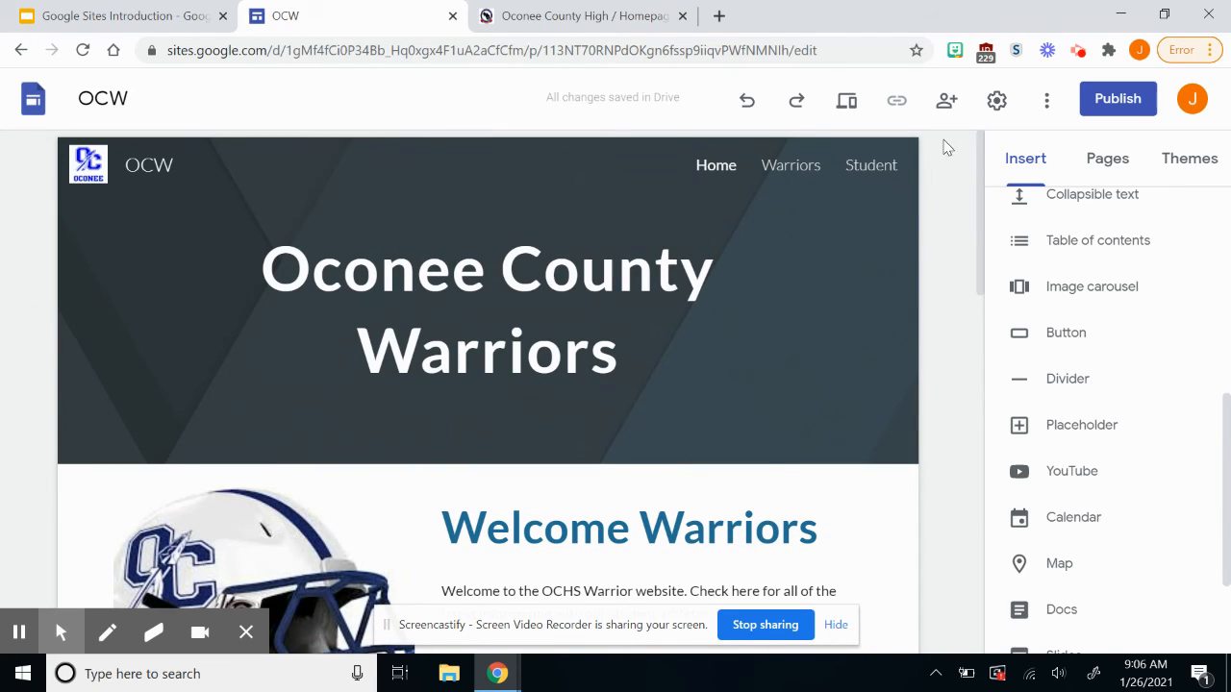
Publish the OCW site at web address 'ocw' and open the live published site.
{"action": "left_click", "coordinate": [1103, 114]}
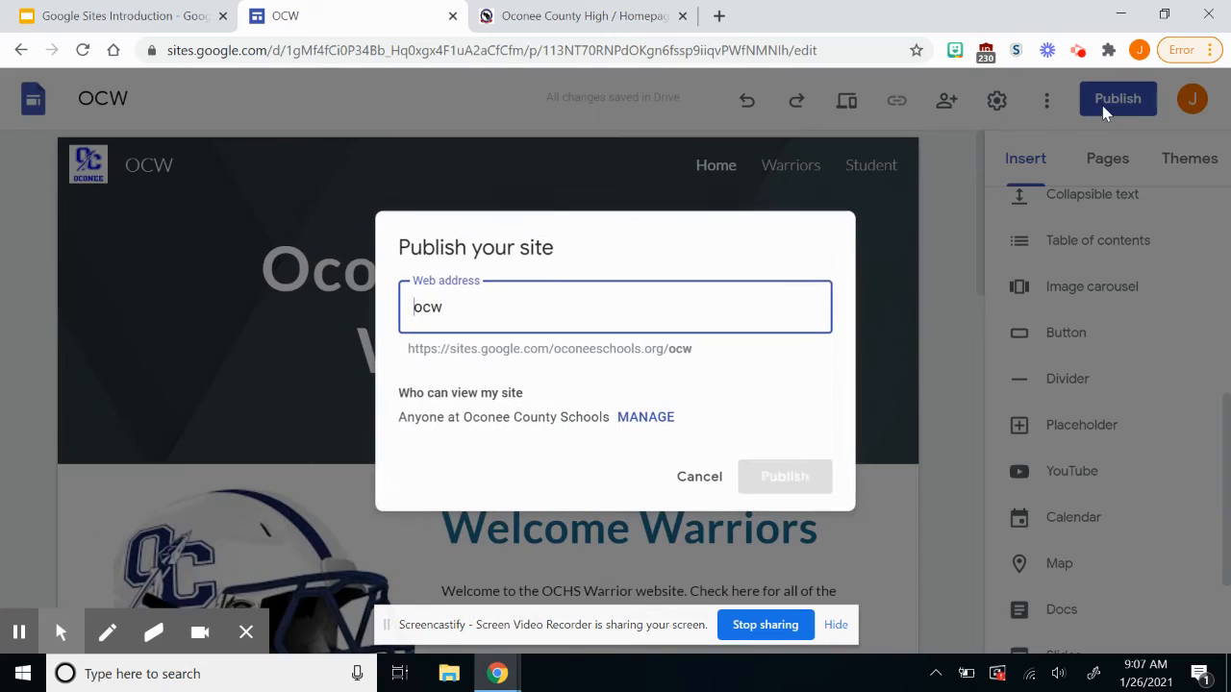
{"action": "left_click", "coordinate": [797, 487]}
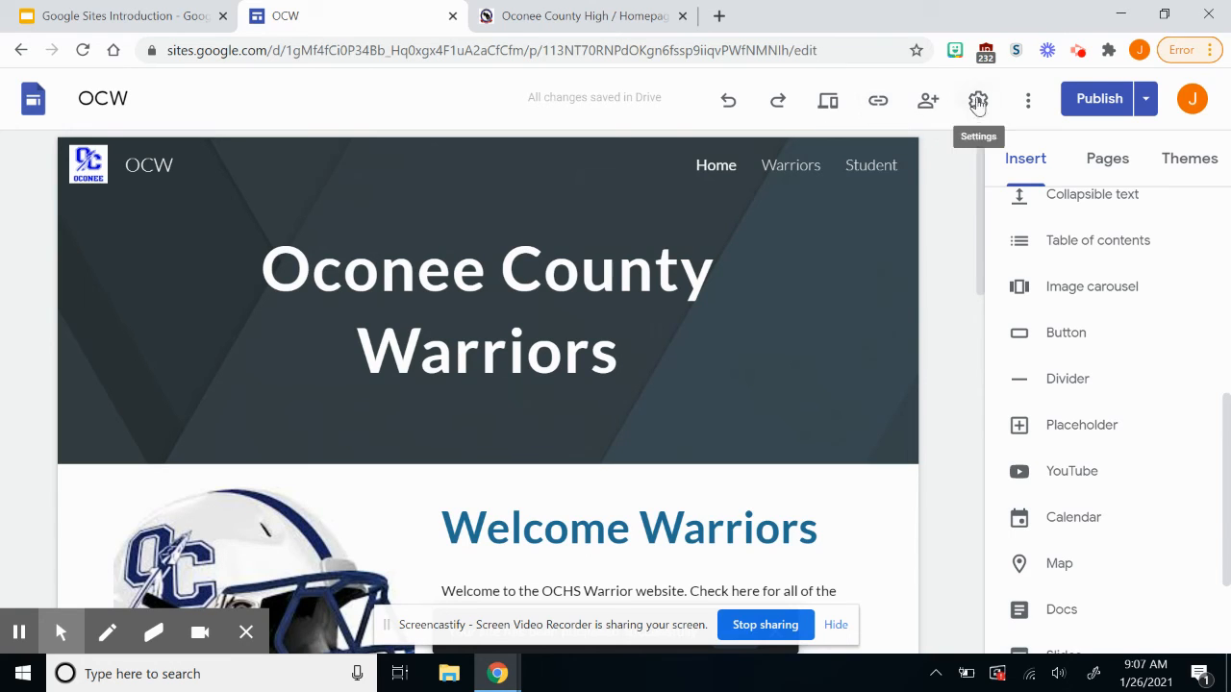
{"action": "left_click", "coordinate": [1033, 100]}
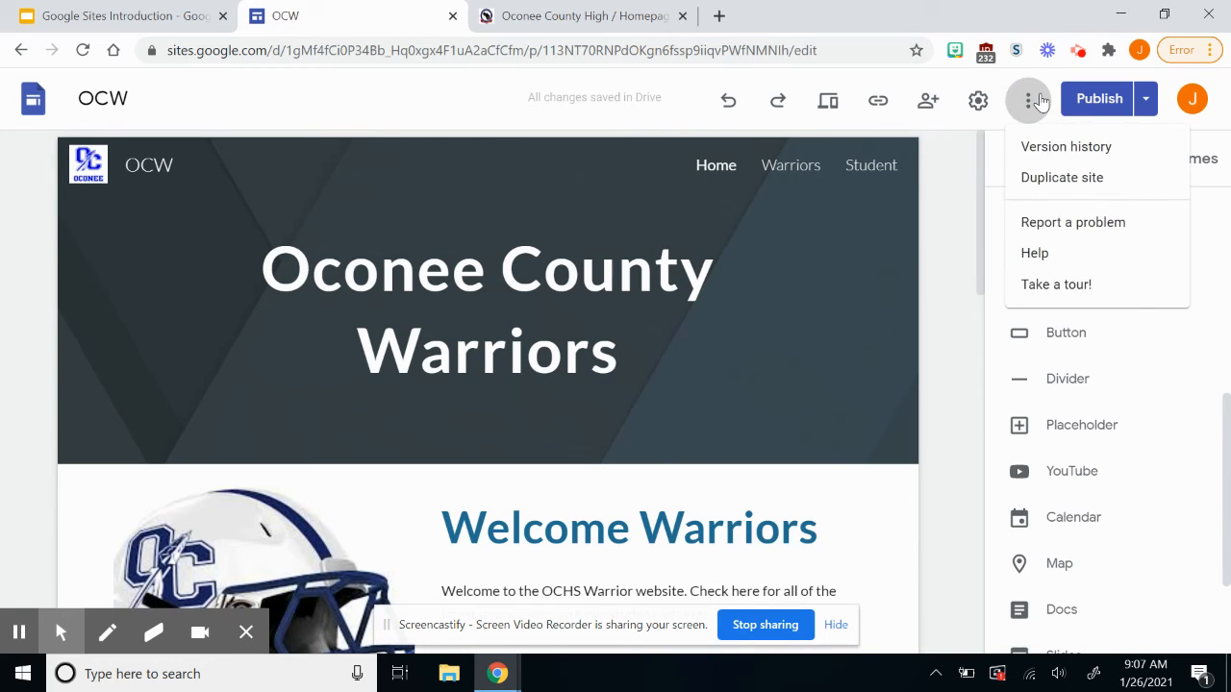
{"action": "left_click", "coordinate": [1039, 100]}
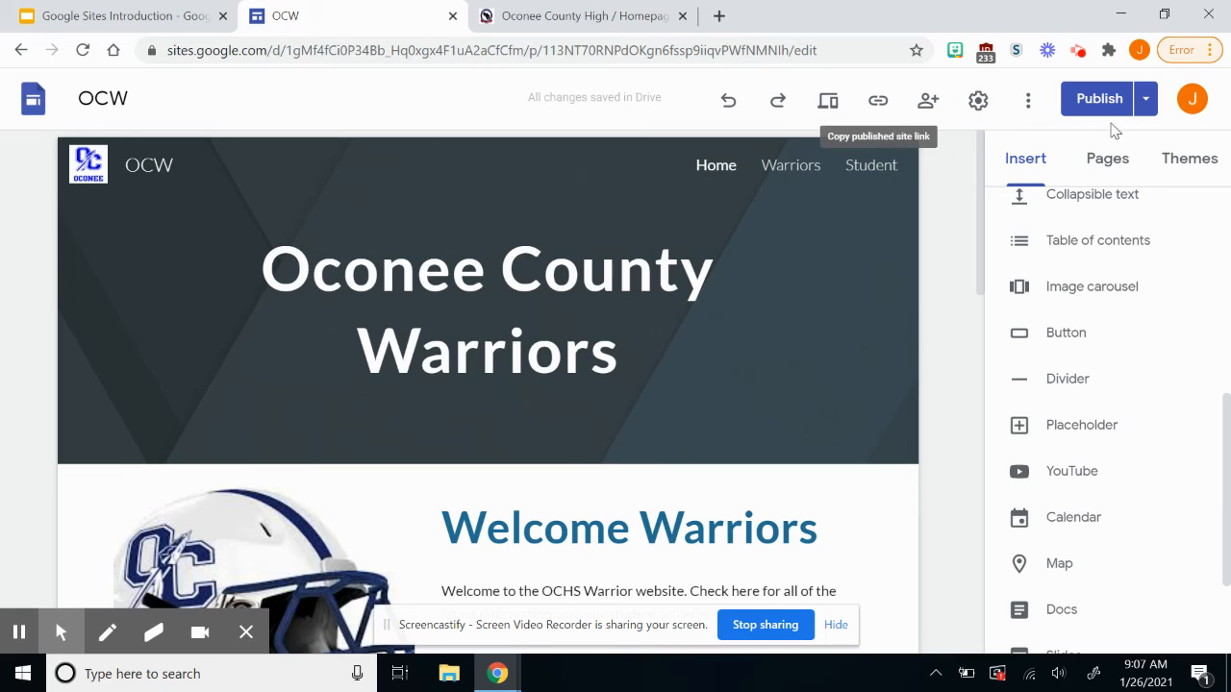
{"action": "left_click", "coordinate": [1147, 100]}
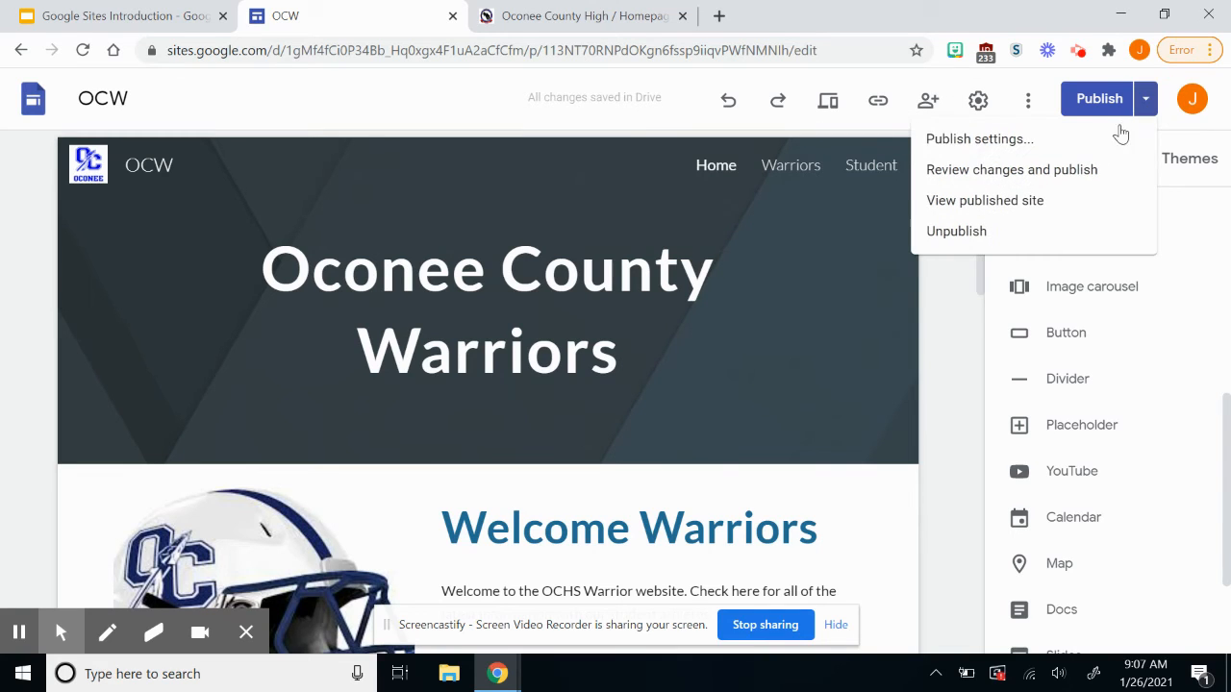
{"action": "left_click", "coordinate": [1078, 202]}
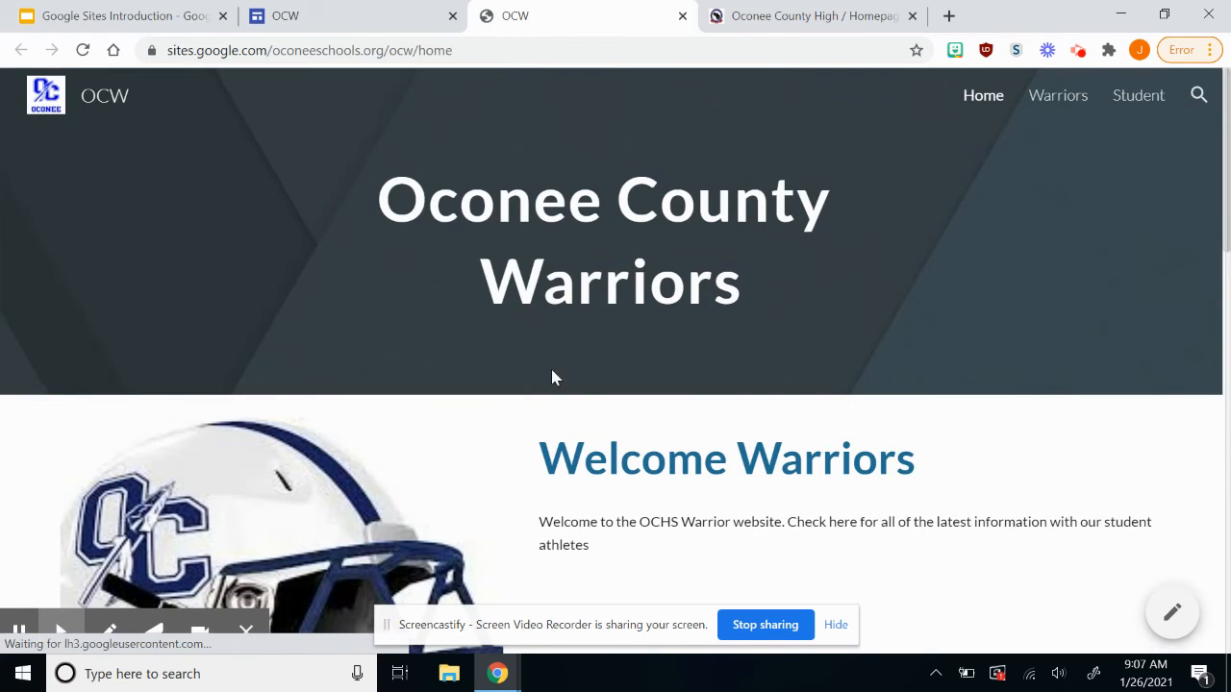
Browse the published site's Warriors and Student pages.
{"action": "scroll", "coordinate": [574, 399], "scroll_direction": "down", "scroll_amount": 7}
{"action": "scroll", "coordinate": [577, 399], "scroll_direction": "up", "scroll_amount": 5}
{"action": "scroll", "coordinate": [577, 399], "scroll_direction": "up", "scroll_amount": 3}
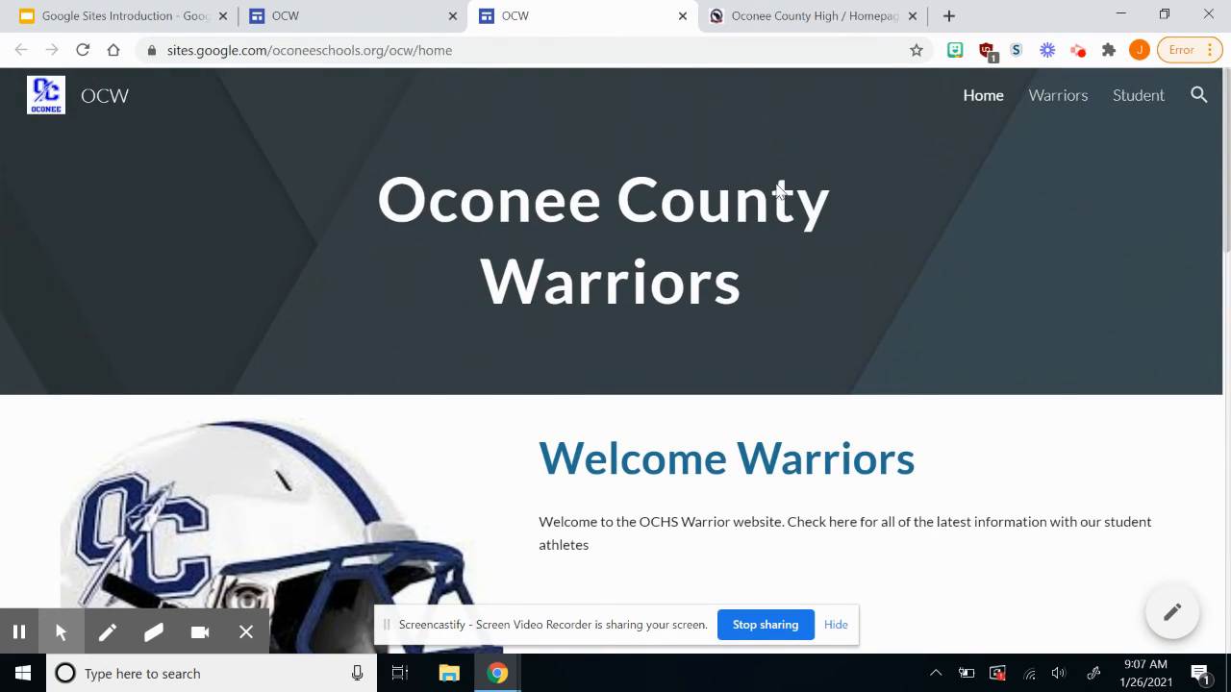
{"action": "left_click", "coordinate": [1039, 100]}
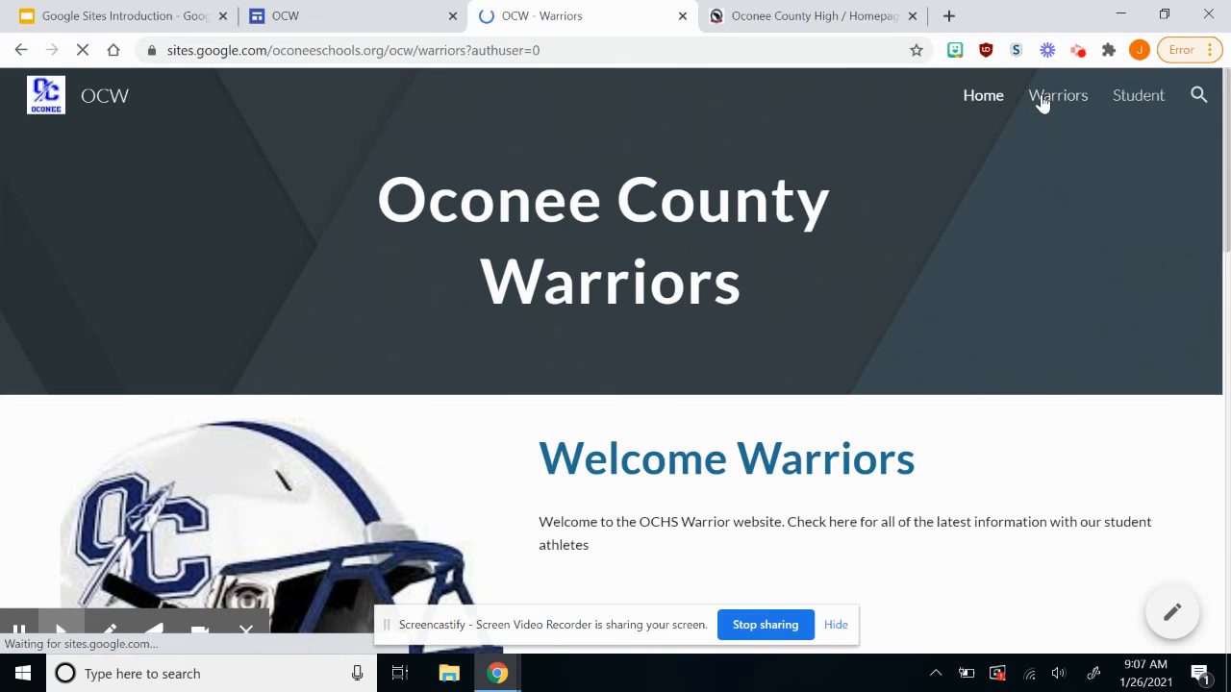
{"action": "scroll", "coordinate": [869, 288], "scroll_direction": "down", "scroll_amount": 2}
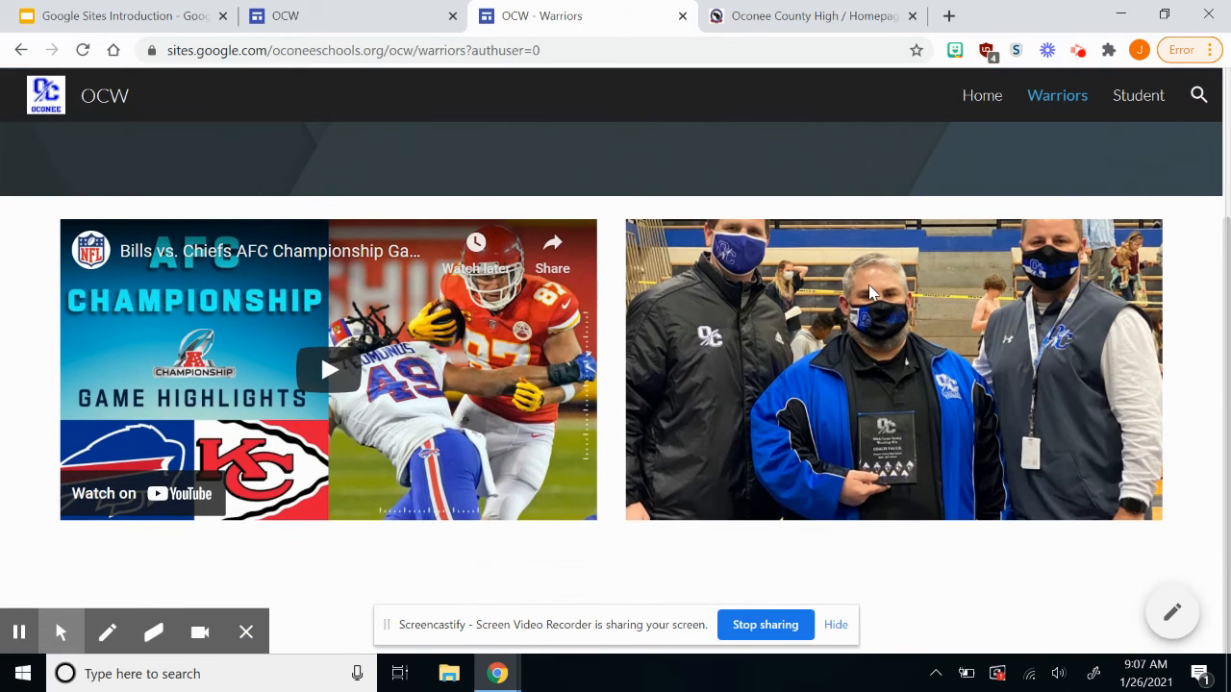
{"action": "left_click", "coordinate": [1132, 99]}
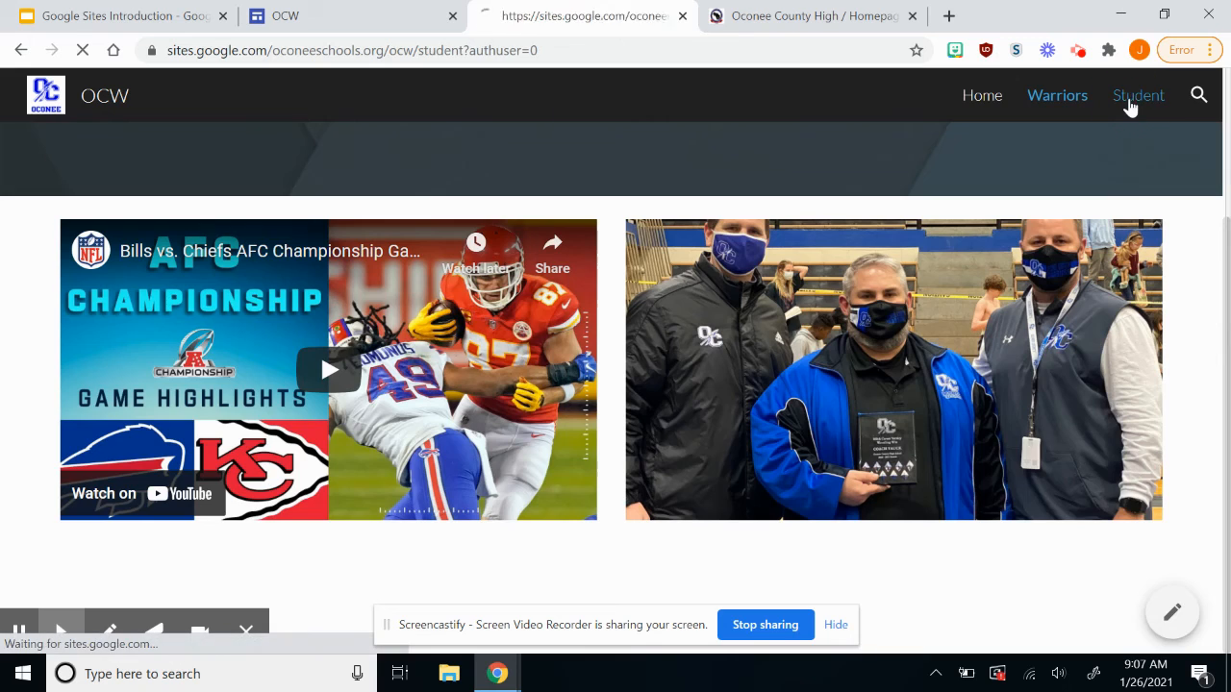
Test the OCHS Website button, then close the school homepage and published site tabs.
{"action": "left_click", "coordinate": [224, 440]}
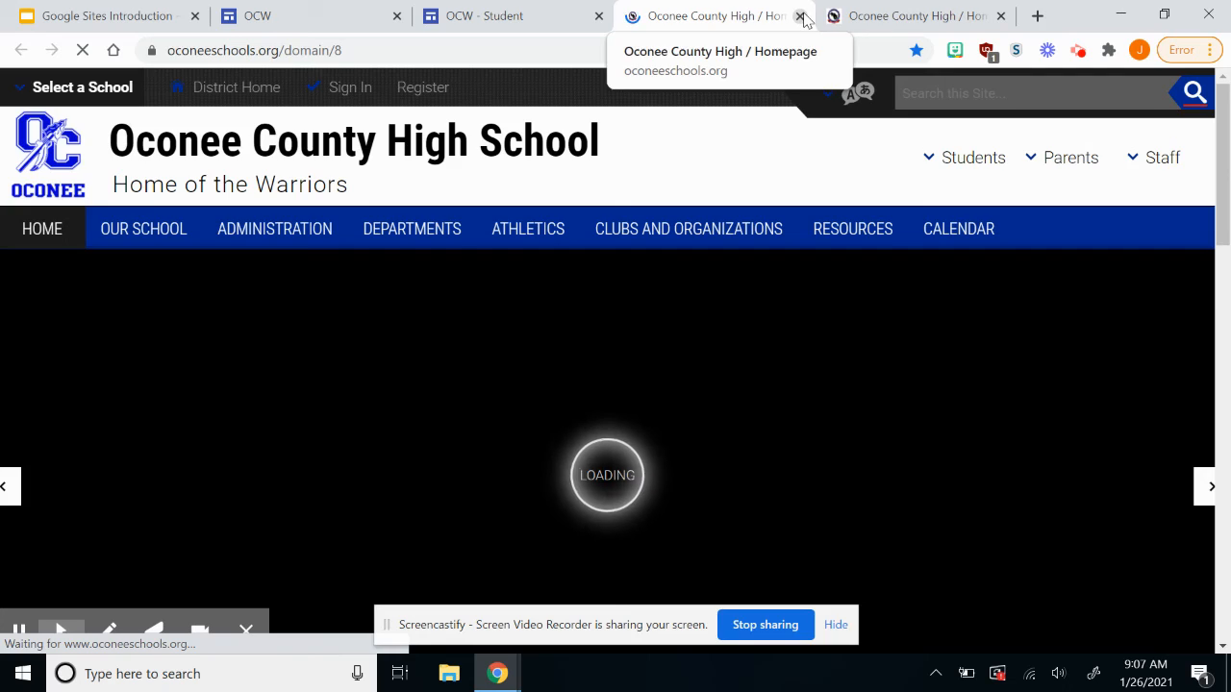
{"action": "left_click", "coordinate": [799, 16]}
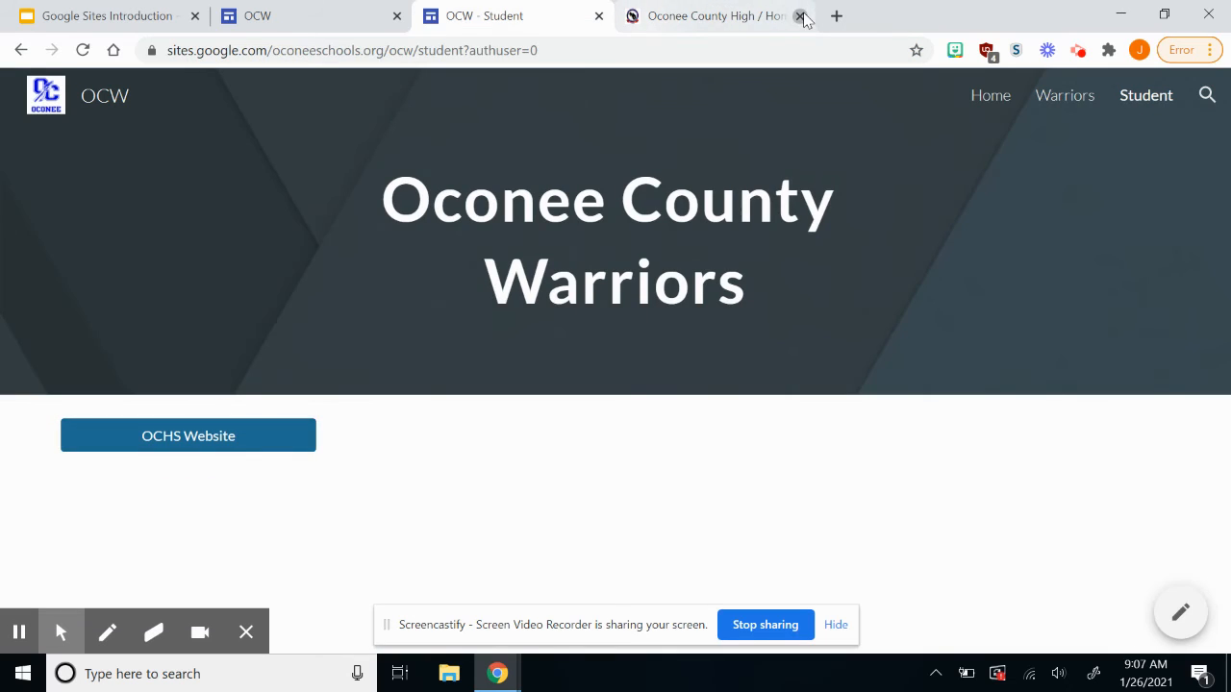
{"action": "left_click", "coordinate": [798, 16]}
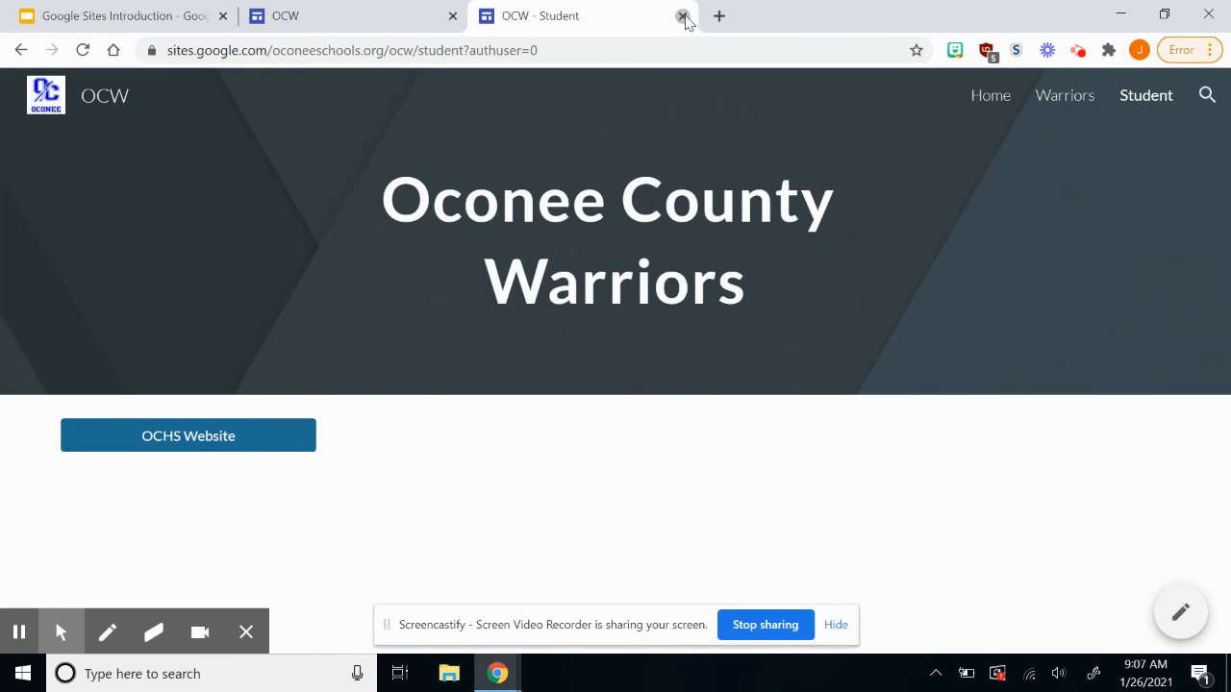
{"action": "left_click", "coordinate": [683, 16]}
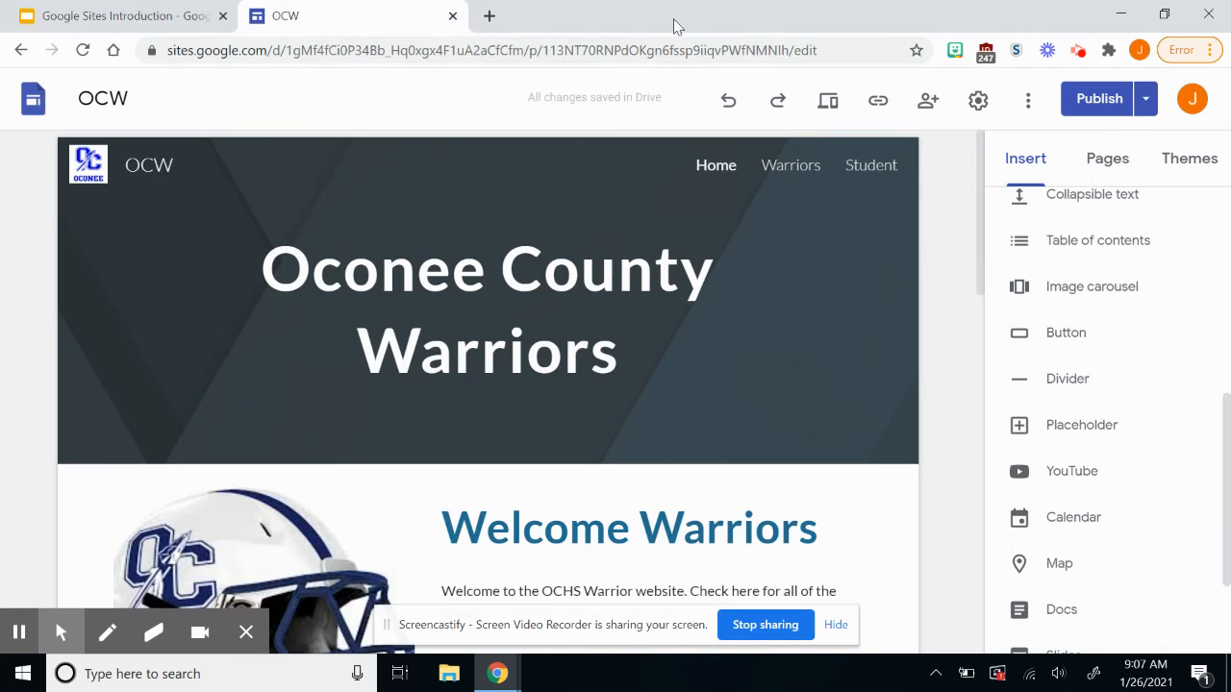
Go back to the Student page in the editor, briefly checking the slideshow tab.
{"action": "left_click", "coordinate": [17, 60]}
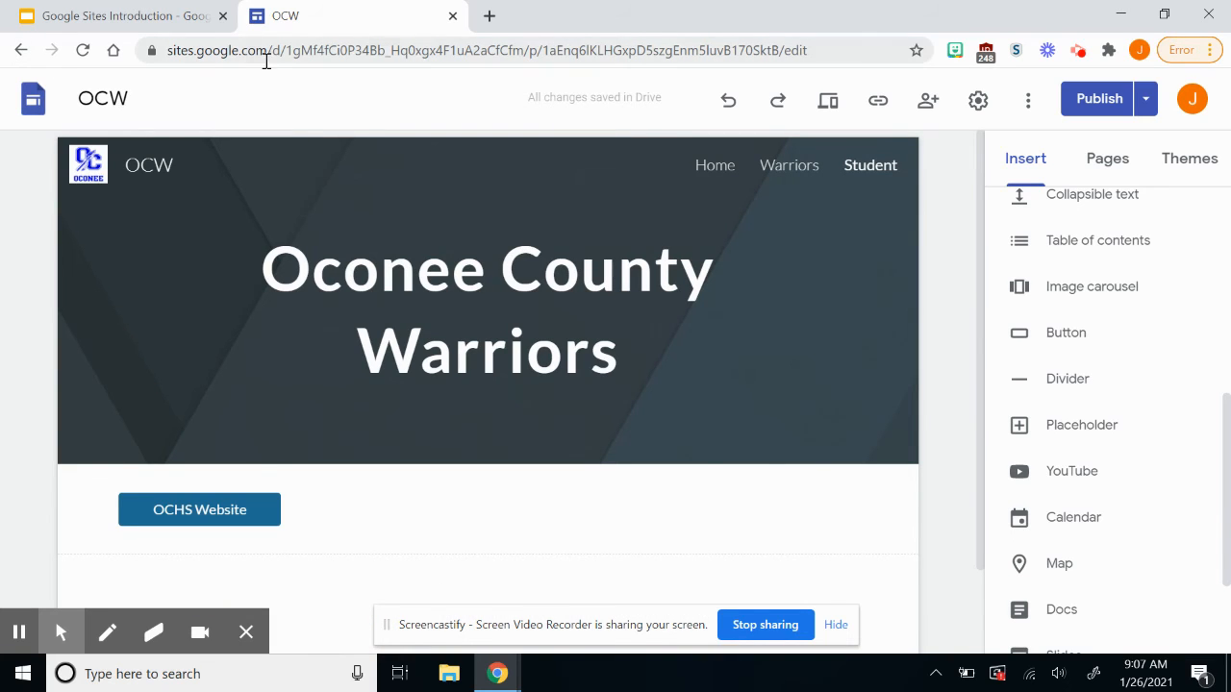
{"action": "left_click", "coordinate": [118, 16]}
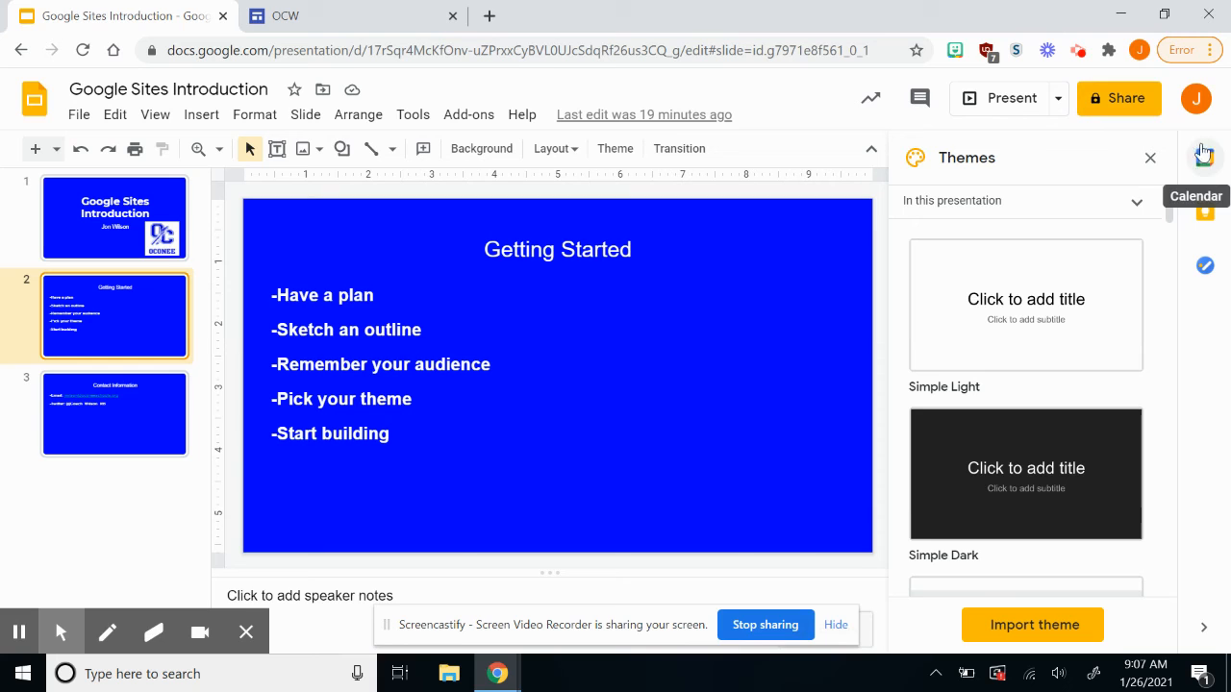
{"action": "left_click", "coordinate": [342, 10]}
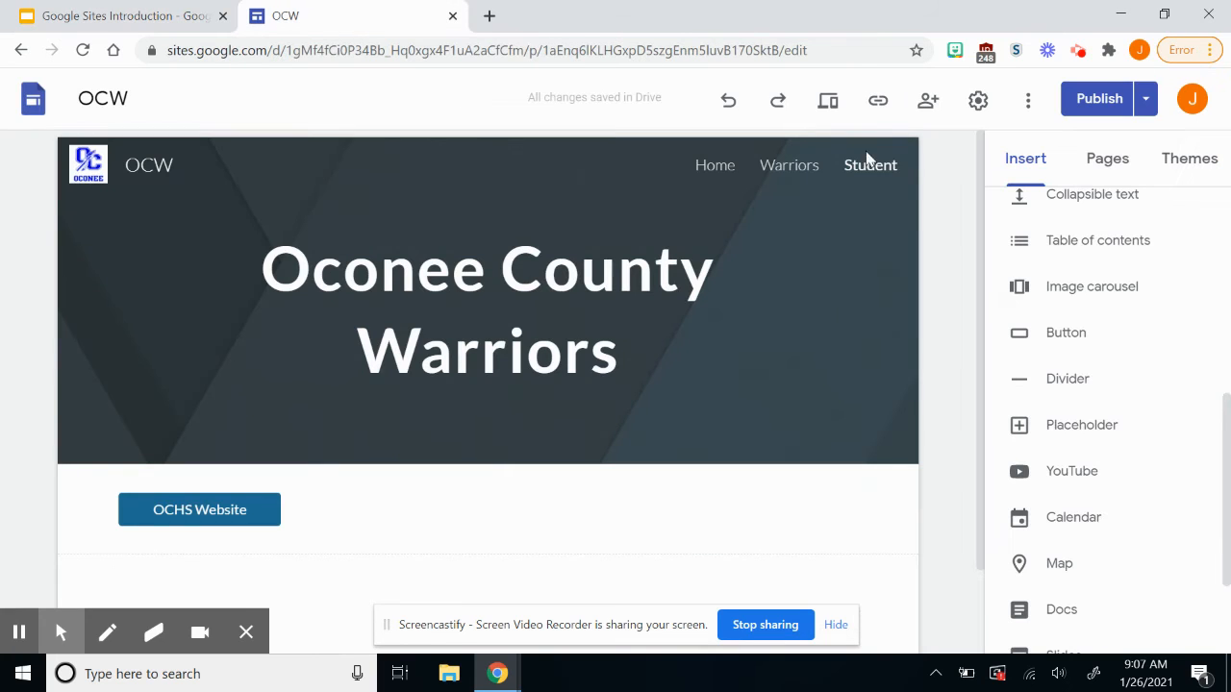
Go to google.com, open Sites from the apps grid, and open the Warrior Center site.
{"action": "left_click", "coordinate": [321, 49]}
{"action": "type", "text": "goo"}
{"action": "key", "text": "Return"}
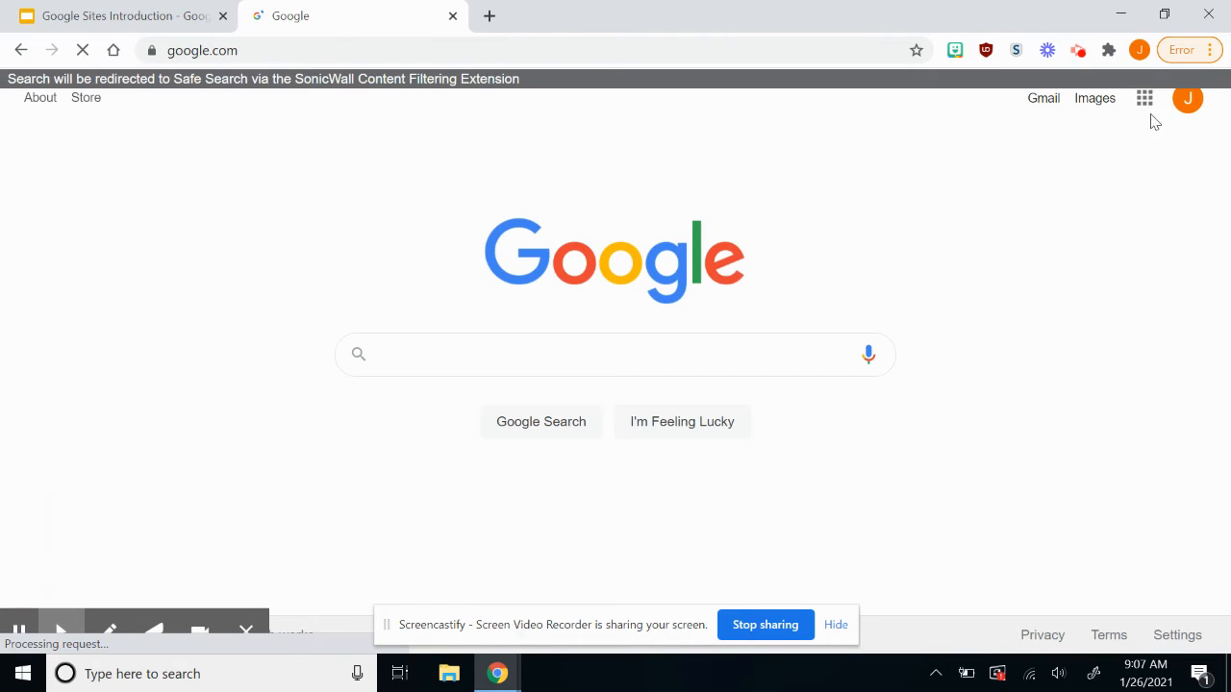
{"action": "left_click", "coordinate": [1144, 98]}
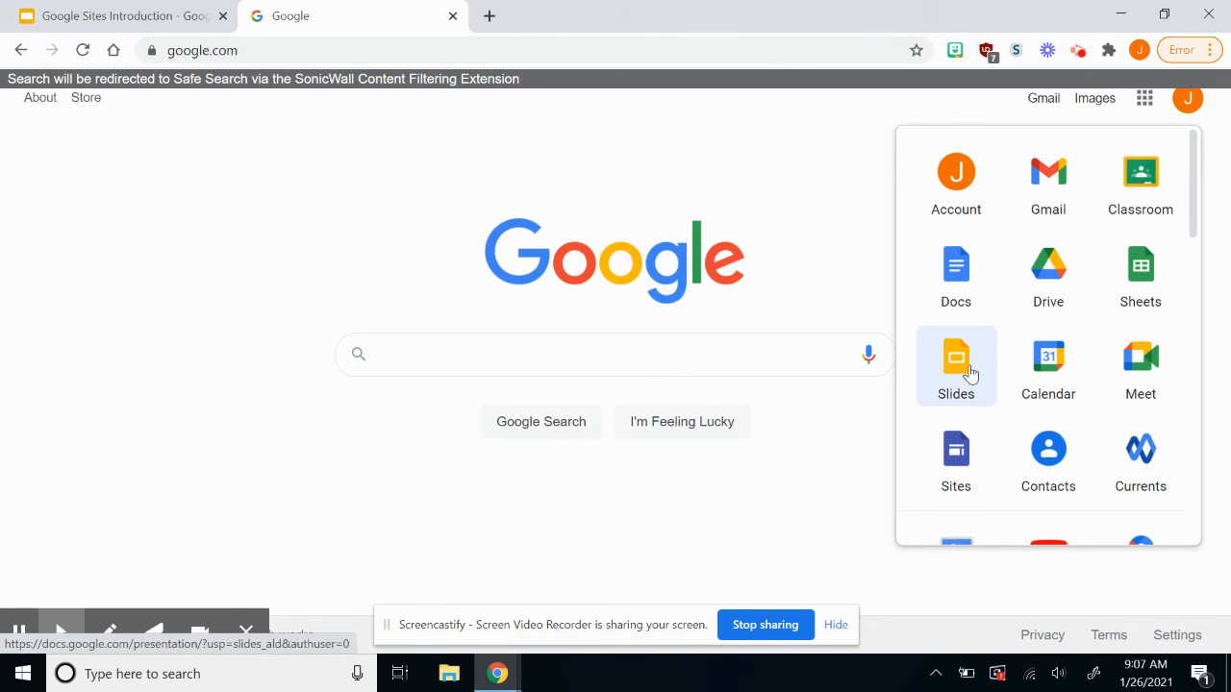
{"action": "left_click", "coordinate": [931, 481]}
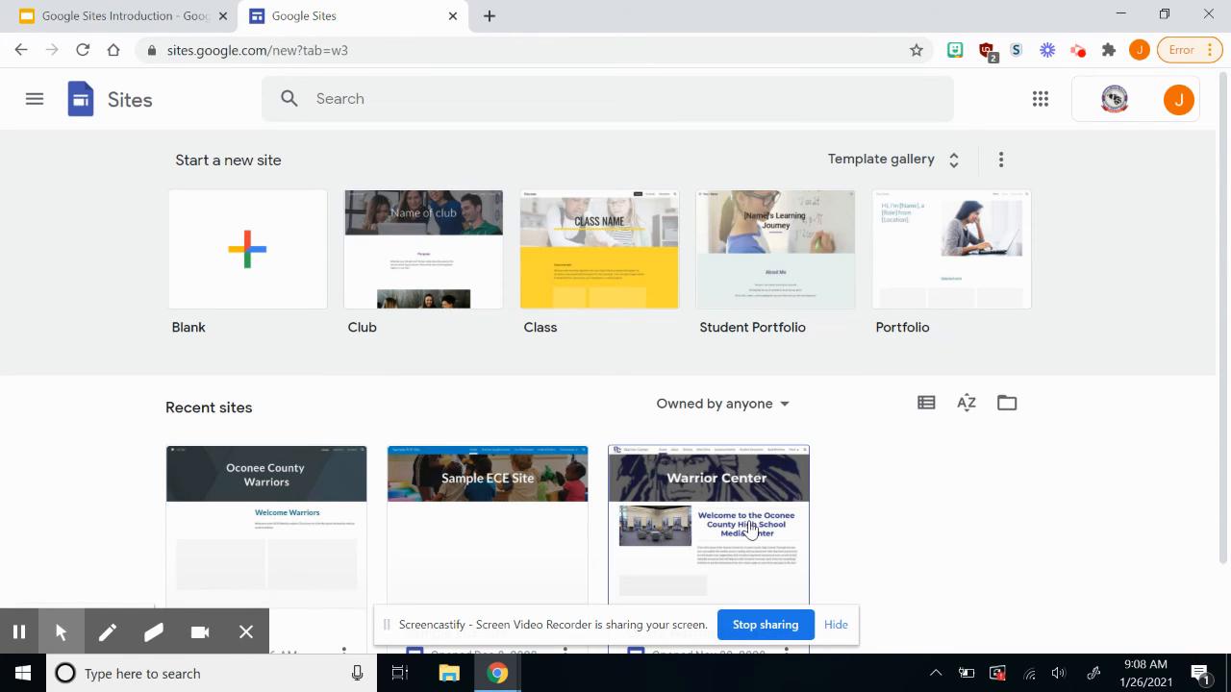
{"action": "left_click", "coordinate": [752, 527]}
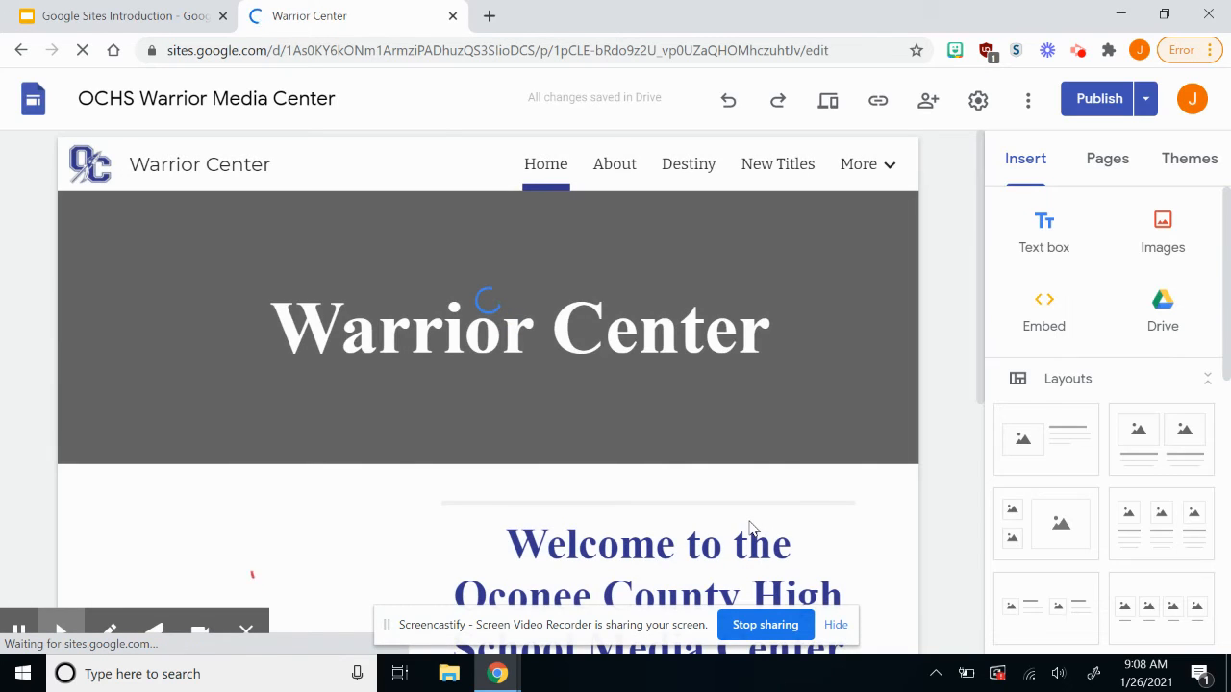
Look over the Warrior Center site's Home page and header.
{"action": "left_click", "coordinate": [609, 274]}
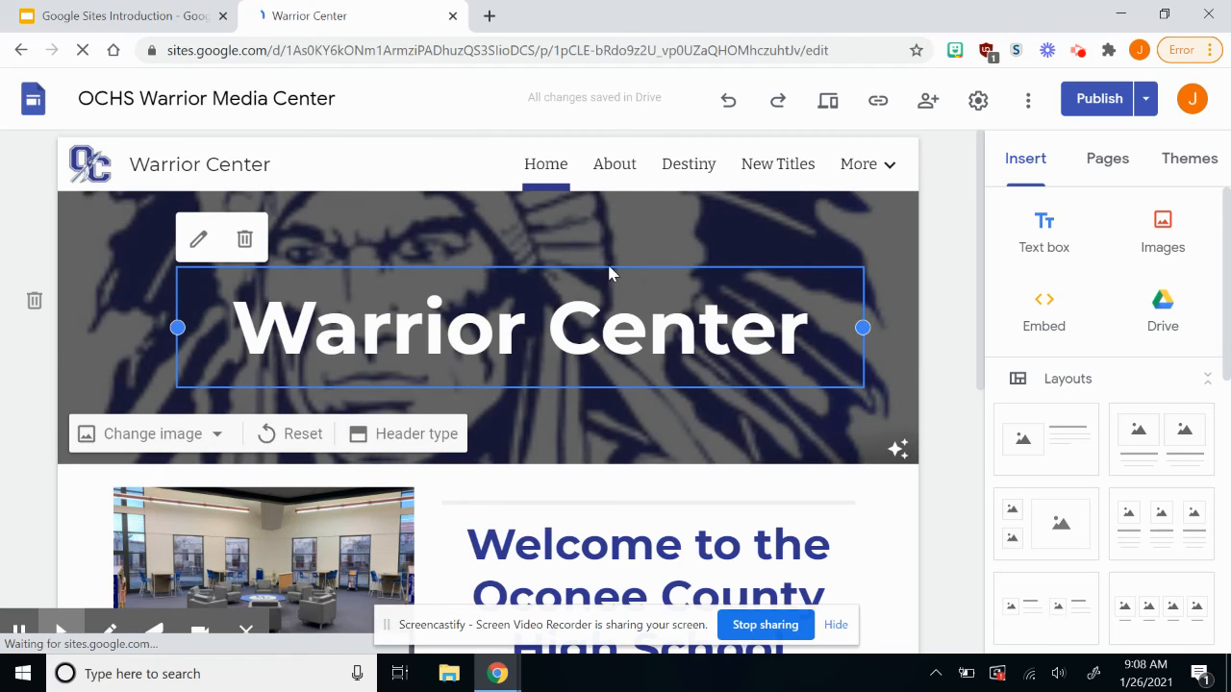
{"action": "mouse_move", "coordinate": [106, 181]}
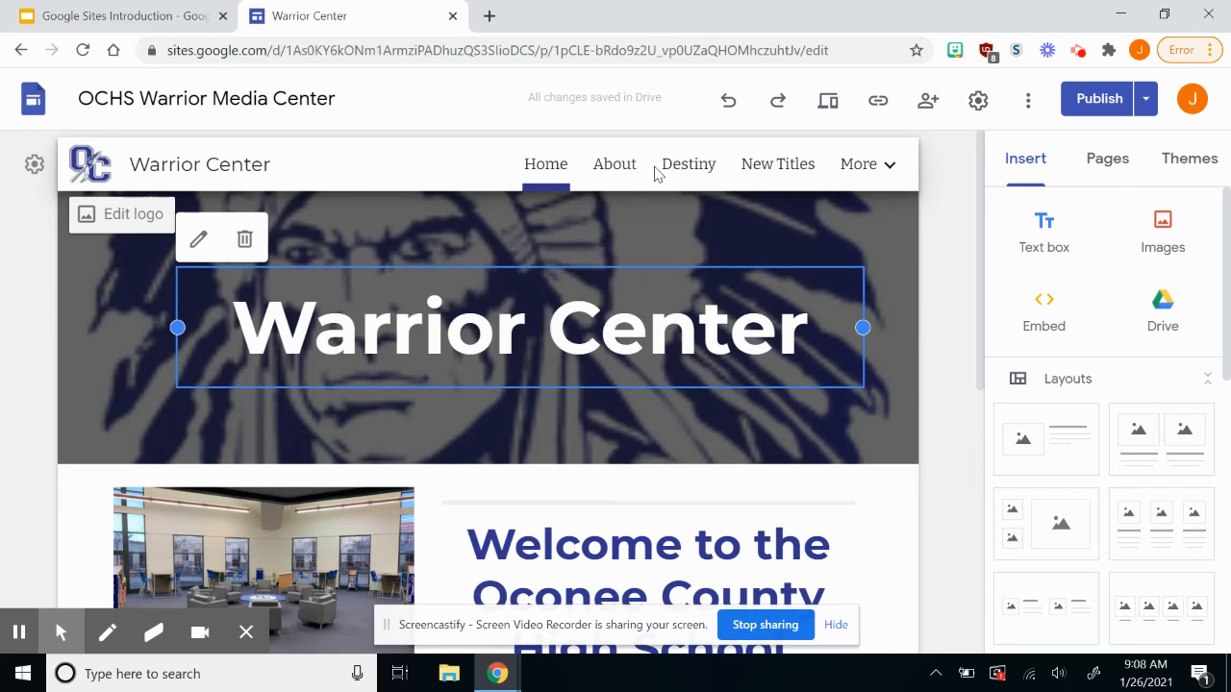
{"action": "mouse_move", "coordinate": [891, 178]}
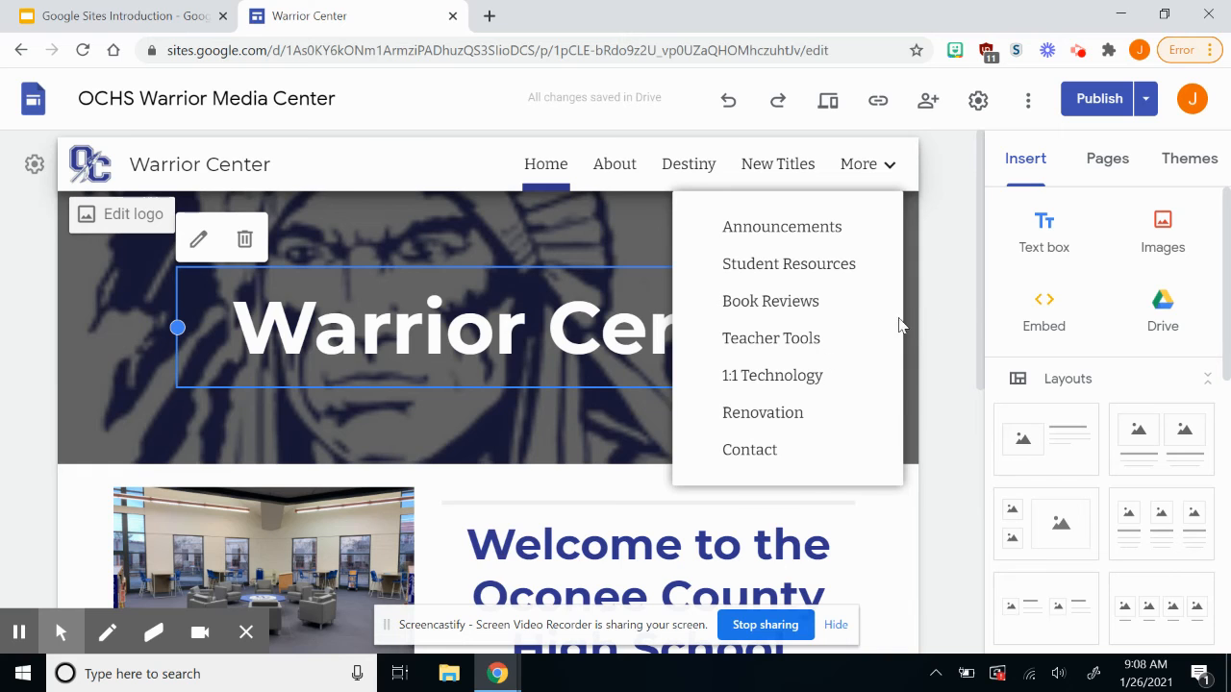
{"action": "scroll", "coordinate": [964, 296], "scroll_direction": "down", "scroll_amount": 3}
{"action": "scroll", "coordinate": [964, 297], "scroll_direction": "down", "scroll_amount": 1}
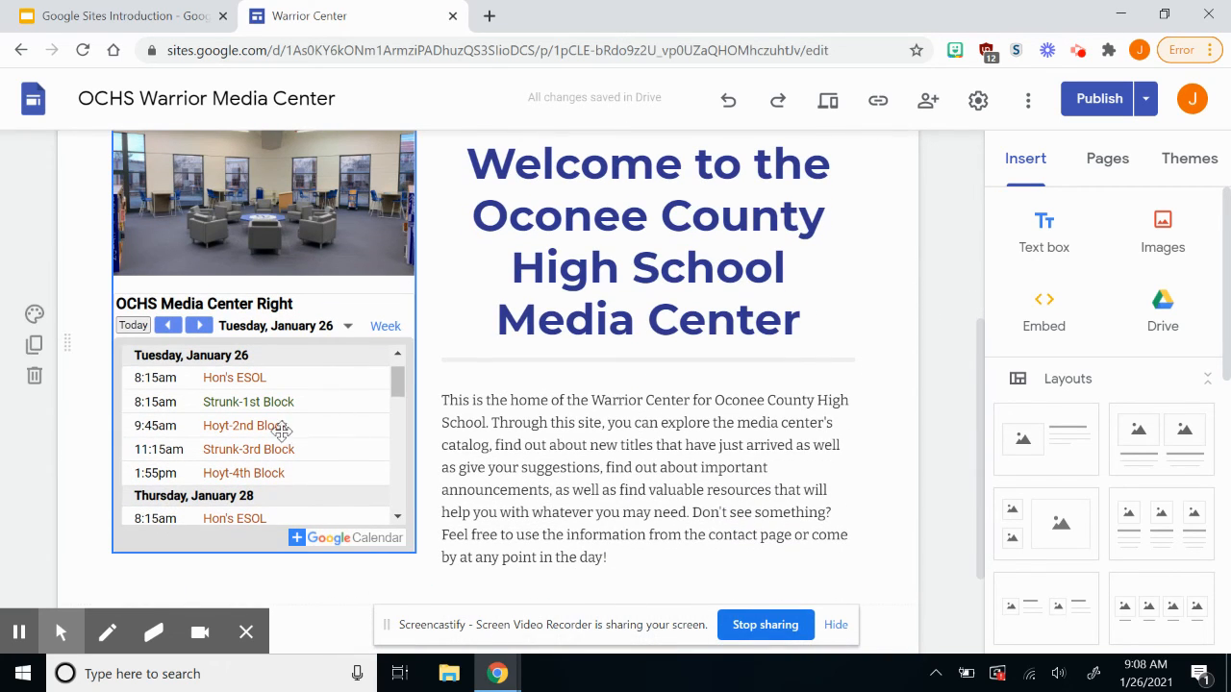
{"action": "scroll", "coordinate": [277, 429], "scroll_direction": "up", "scroll_amount": 1}
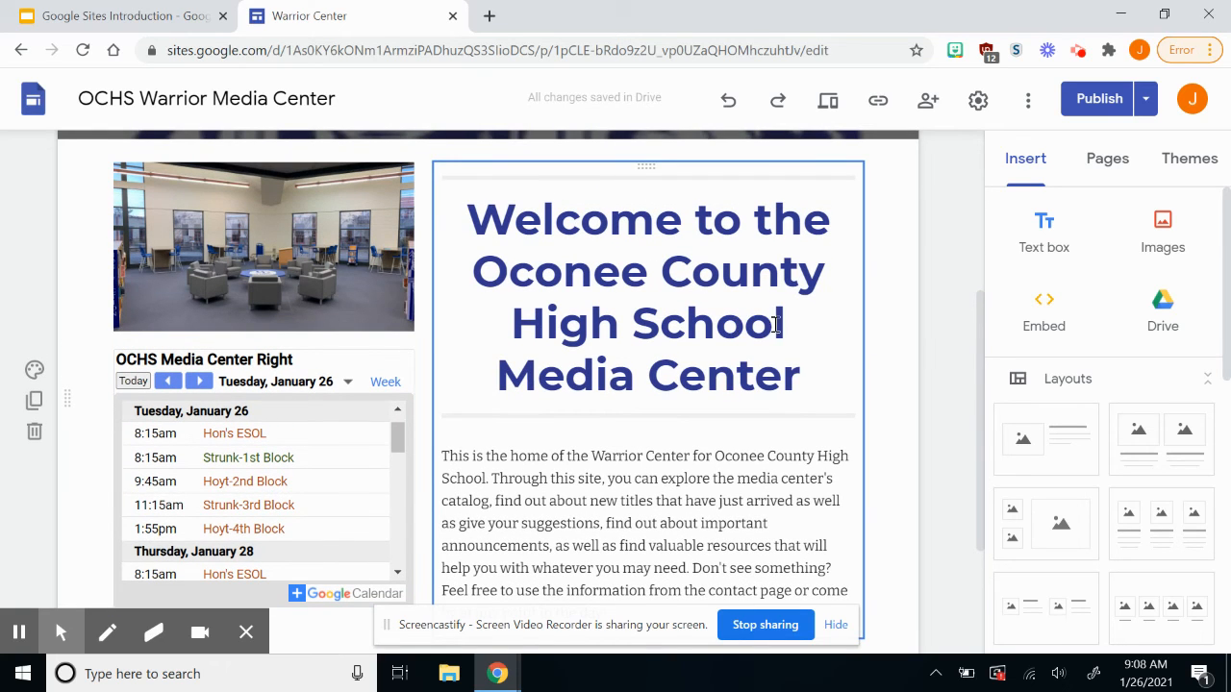
{"action": "scroll", "coordinate": [676, 320], "scroll_direction": "down", "scroll_amount": 2}
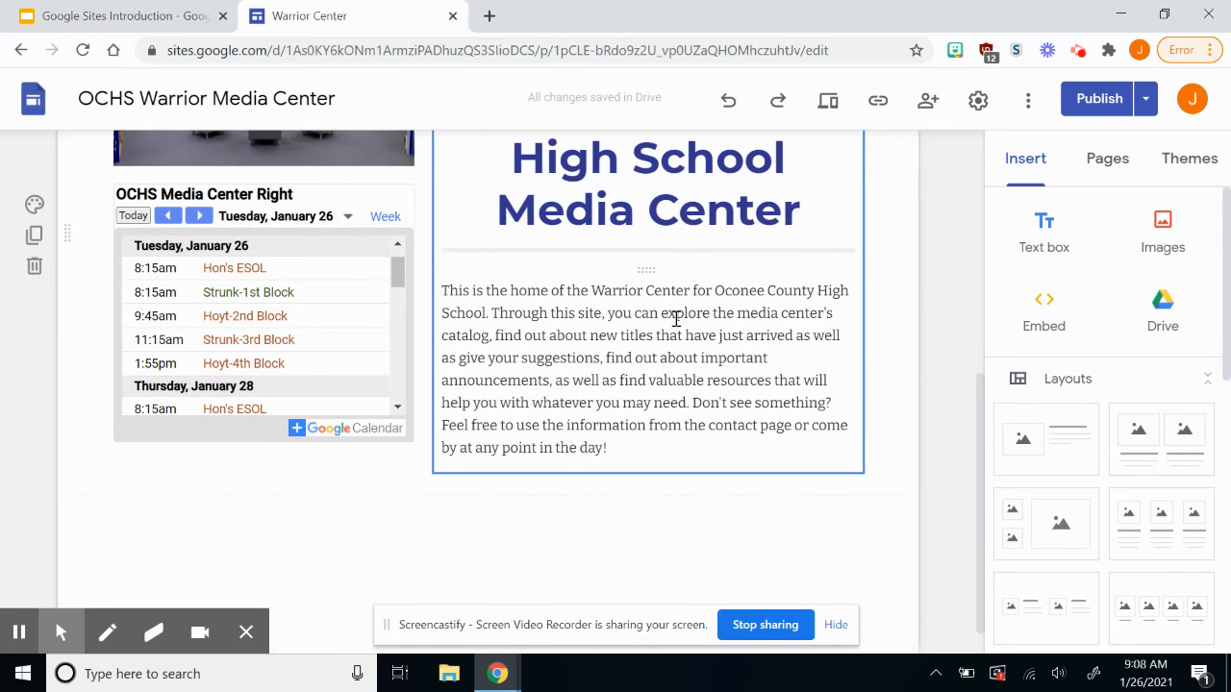
{"action": "scroll", "coordinate": [676, 319], "scroll_direction": "up", "scroll_amount": 3}
{"action": "scroll", "coordinate": [676, 319], "scroll_direction": "up", "scroll_amount": 3}
View the site's About and Destiny pages.
{"action": "left_click", "coordinate": [617, 169]}
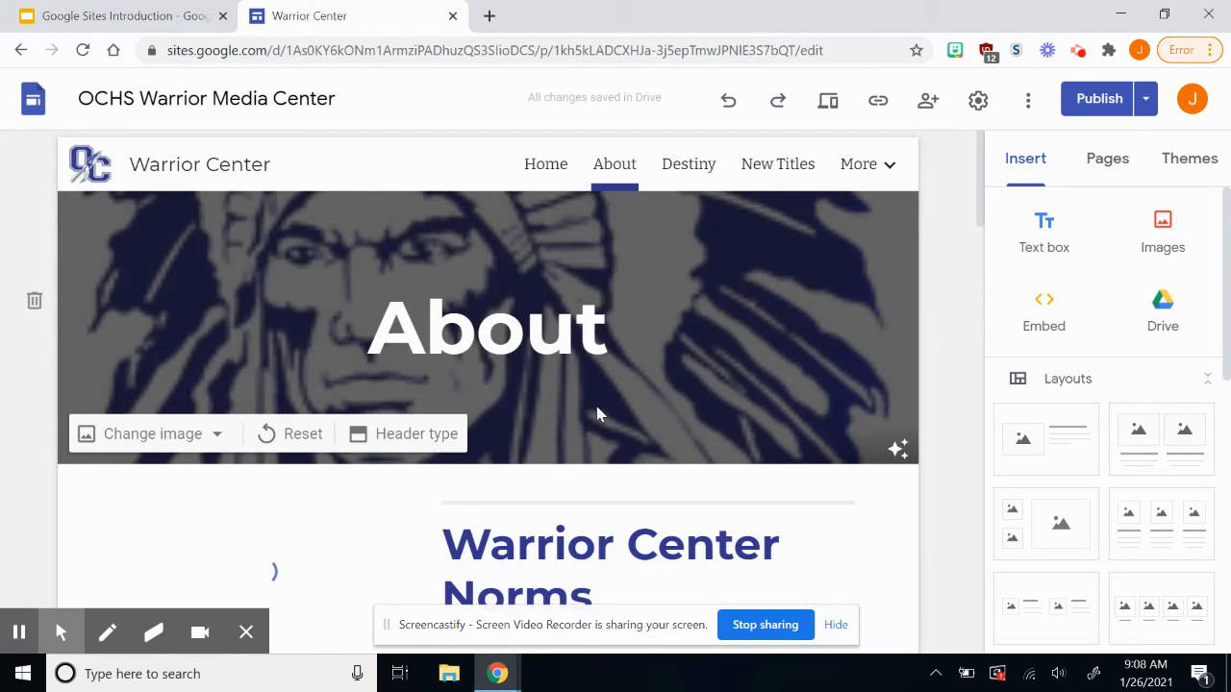
{"action": "scroll", "coordinate": [598, 414], "scroll_direction": "down", "scroll_amount": 5}
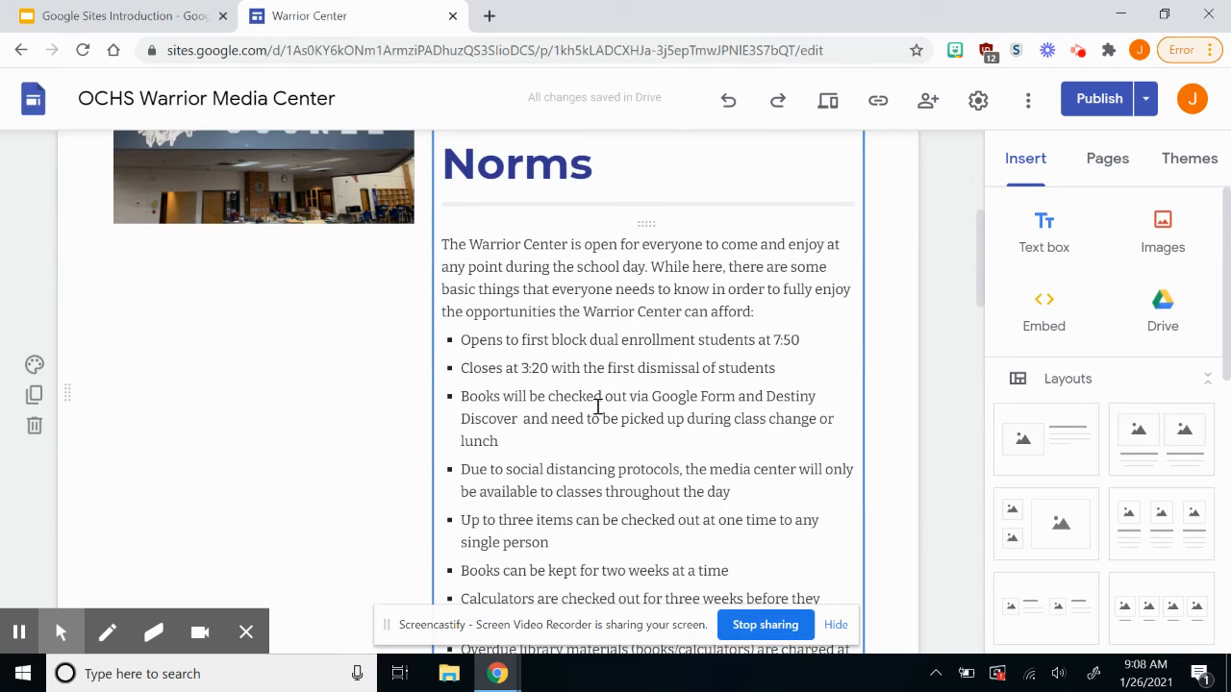
{"action": "scroll", "coordinate": [598, 406], "scroll_direction": "down", "scroll_amount": 1}
{"action": "scroll", "coordinate": [598, 406], "scroll_direction": "up", "scroll_amount": 2}
{"action": "scroll", "coordinate": [598, 406], "scroll_direction": "up", "scroll_amount": 5}
{"action": "left_click", "coordinate": [686, 165]}
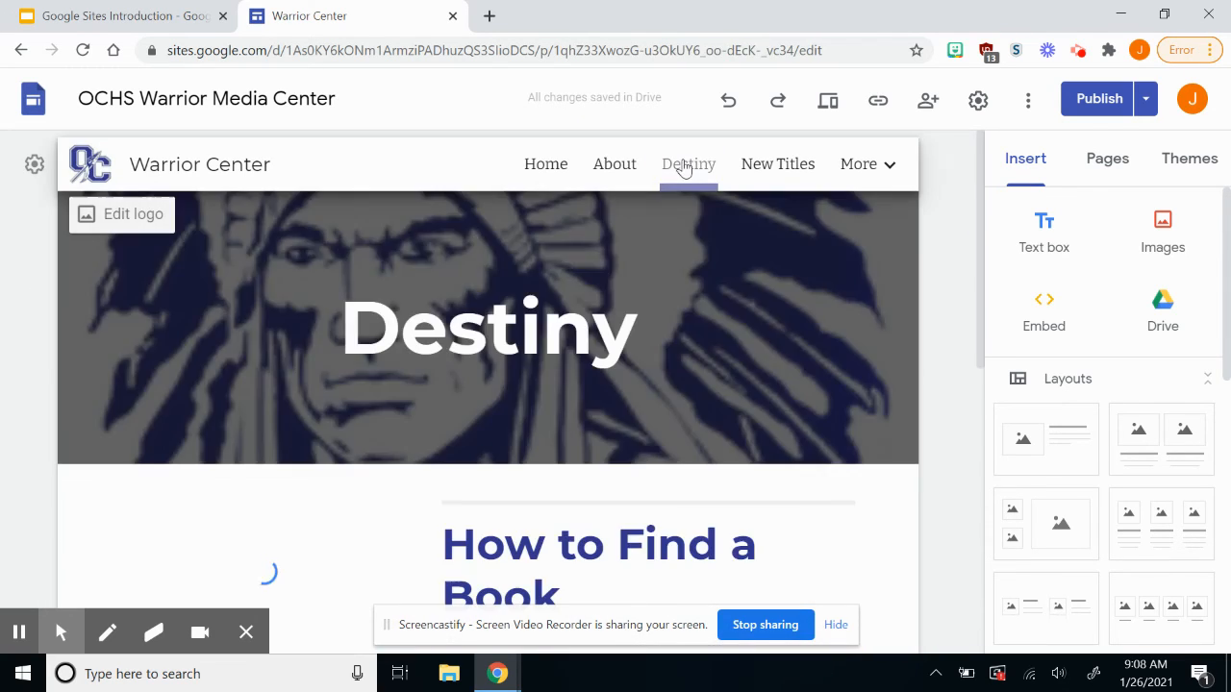
{"action": "scroll", "coordinate": [622, 379], "scroll_direction": "down", "scroll_amount": 5}
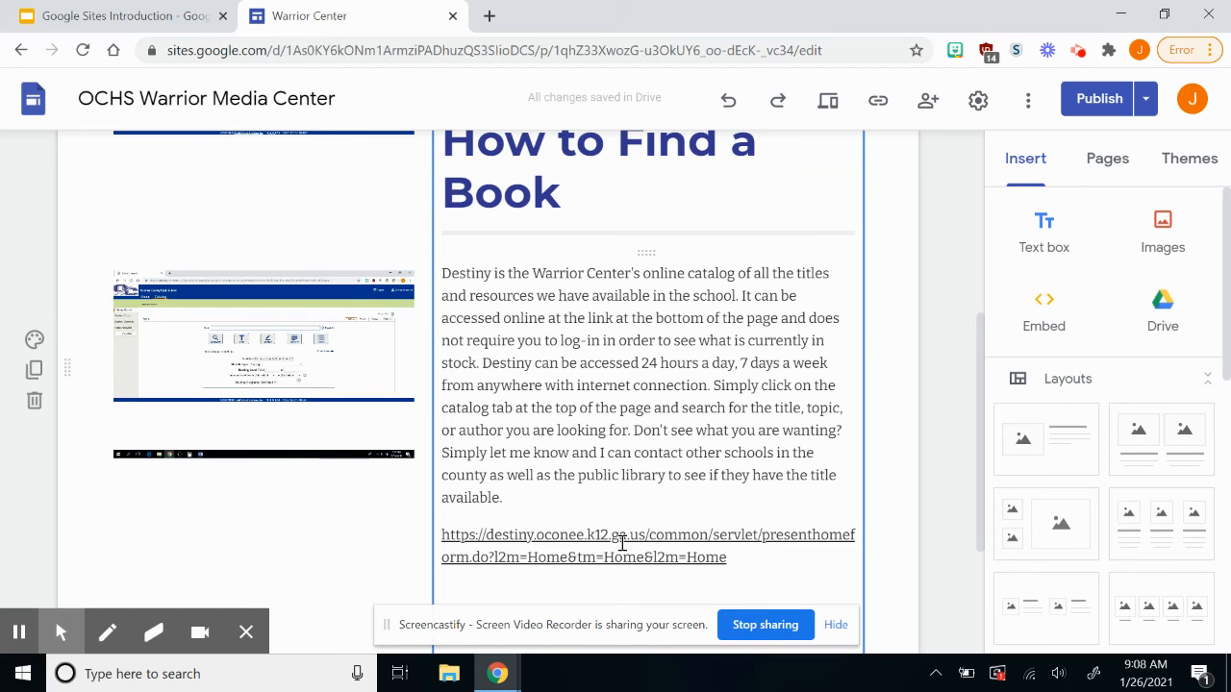
{"action": "scroll", "coordinate": [621, 544], "scroll_direction": "up", "scroll_amount": 5}
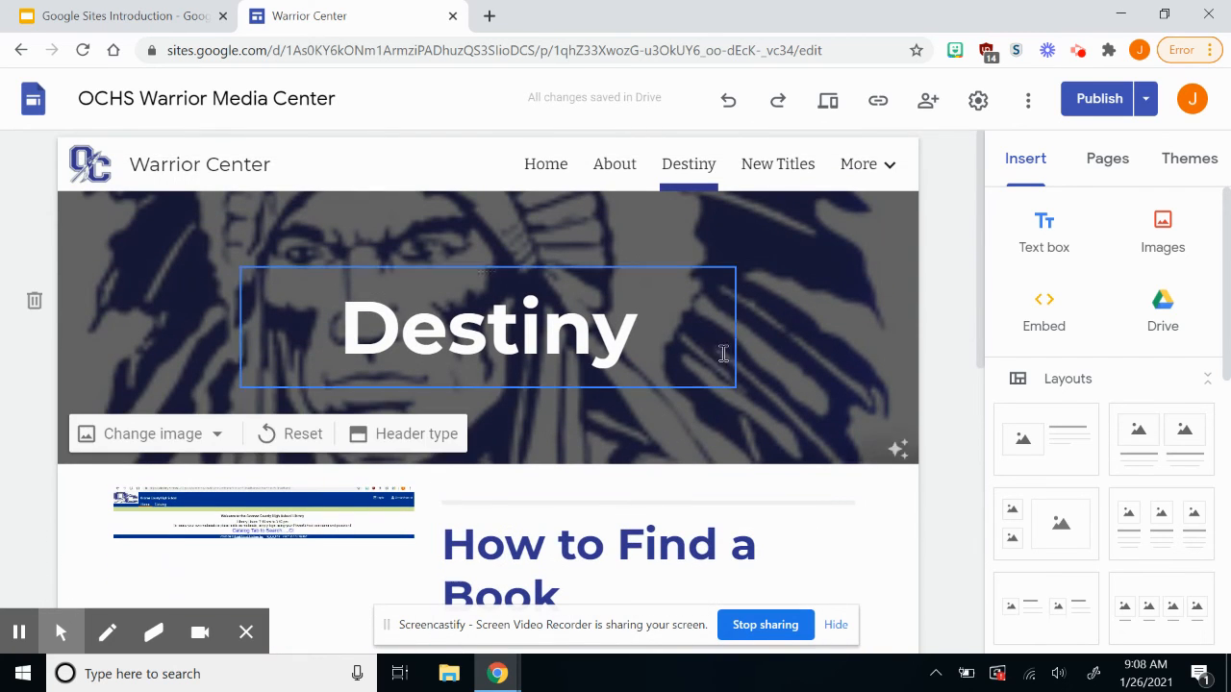
View the Top New Titles page, then open Announcements from the More menu.
{"action": "left_click", "coordinate": [787, 164]}
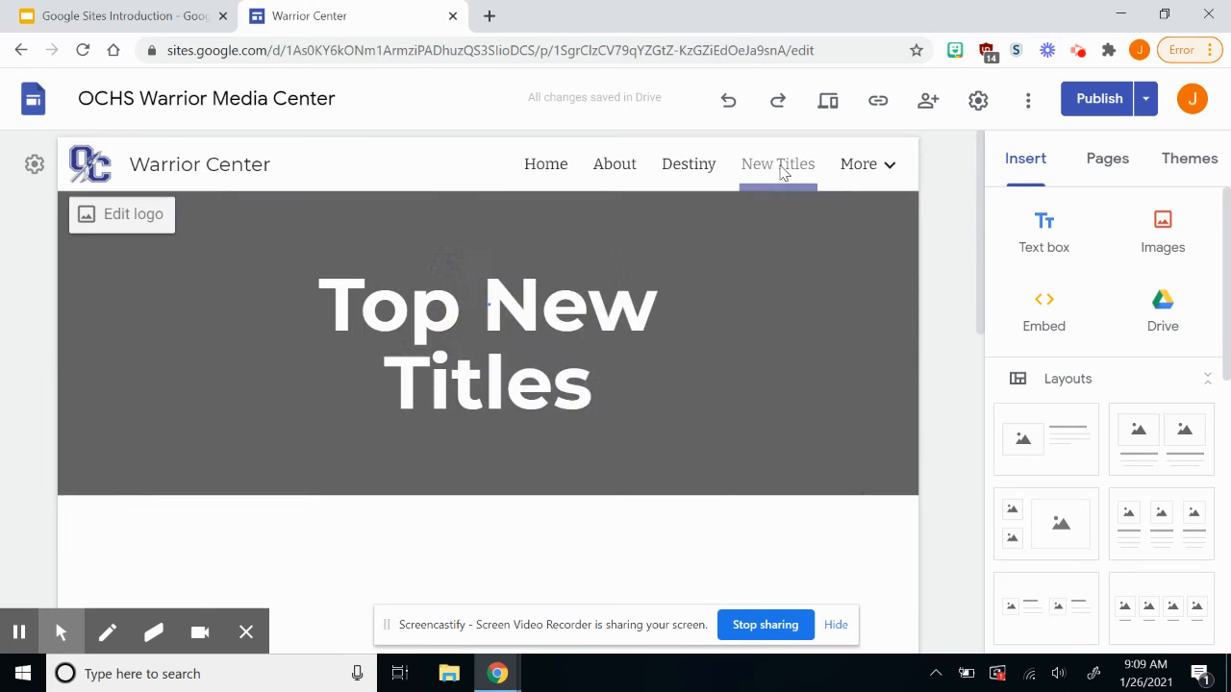
{"action": "scroll", "coordinate": [696, 330], "scroll_direction": "down", "scroll_amount": 6}
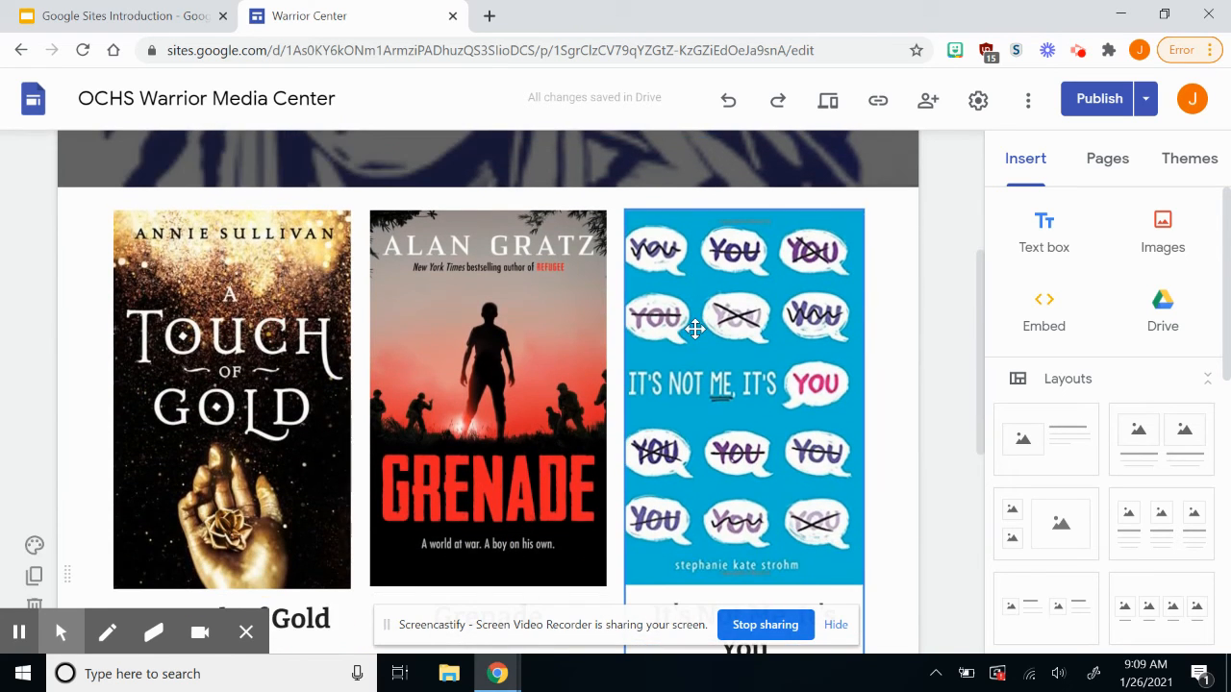
{"action": "scroll", "coordinate": [696, 329], "scroll_direction": "down", "scroll_amount": 1}
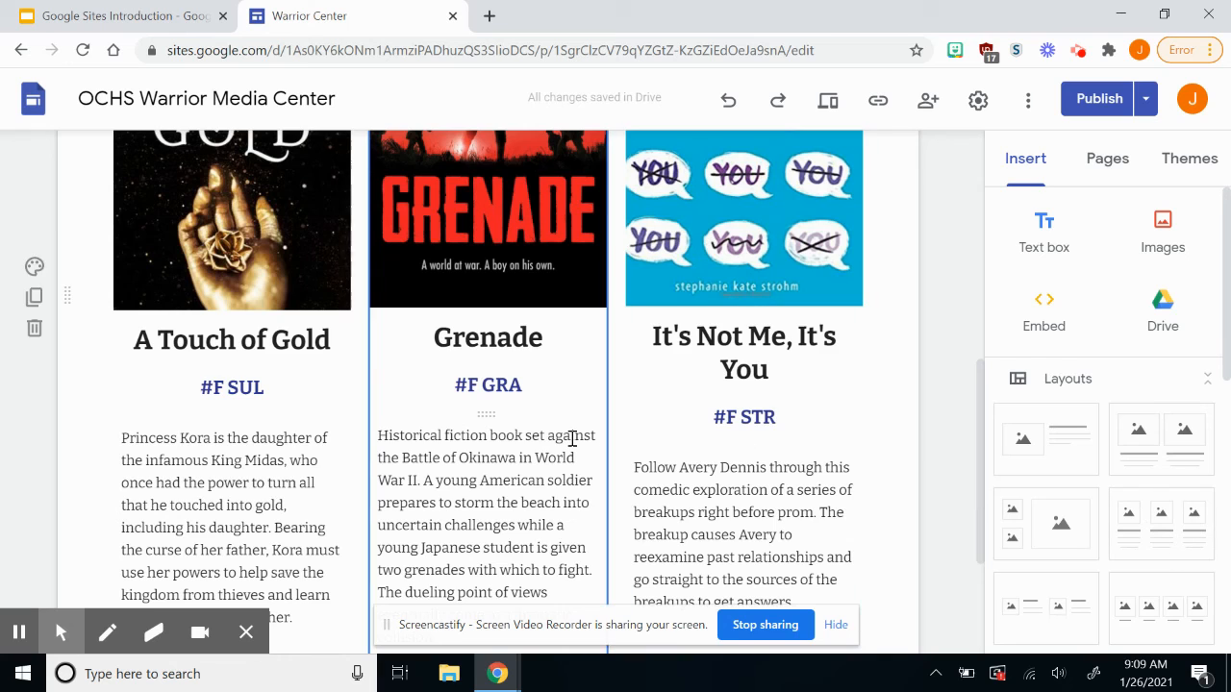
{"action": "scroll", "coordinate": [573, 439], "scroll_direction": "down", "scroll_amount": 3}
{"action": "scroll", "coordinate": [573, 438], "scroll_direction": "up", "scroll_amount": 6}
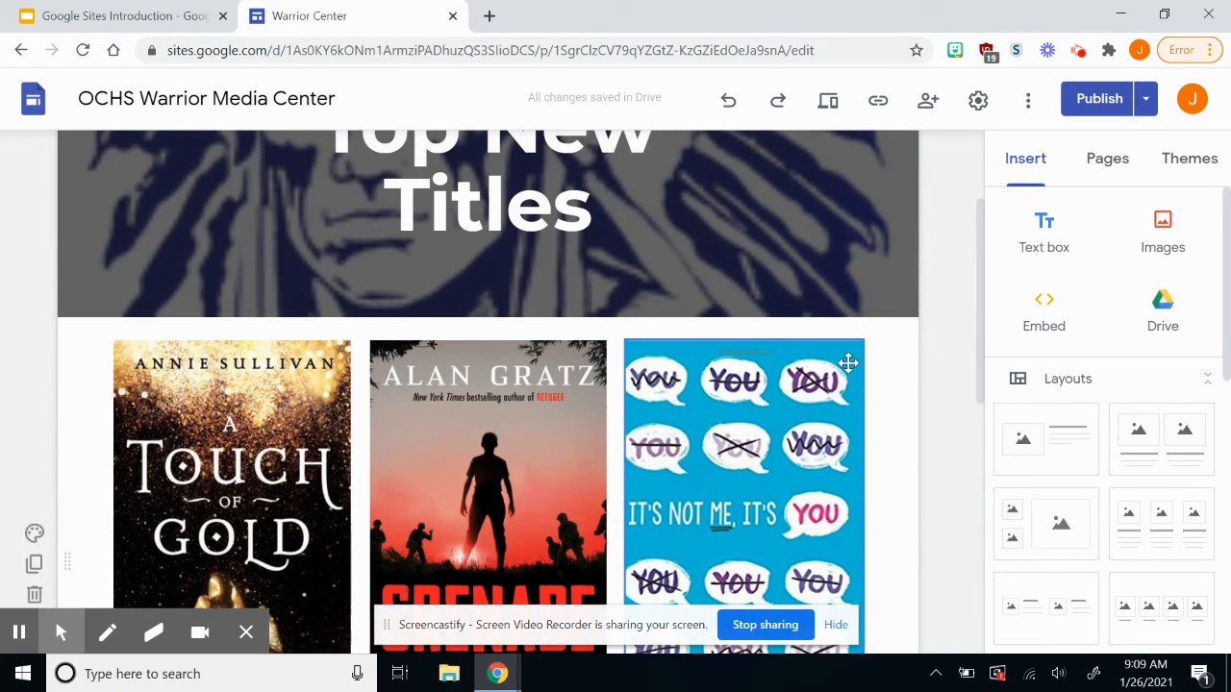
{"action": "scroll", "coordinate": [849, 360], "scroll_direction": "up", "scroll_amount": 2}
{"action": "left_click", "coordinate": [890, 166]}
{"action": "left_click", "coordinate": [816, 234]}
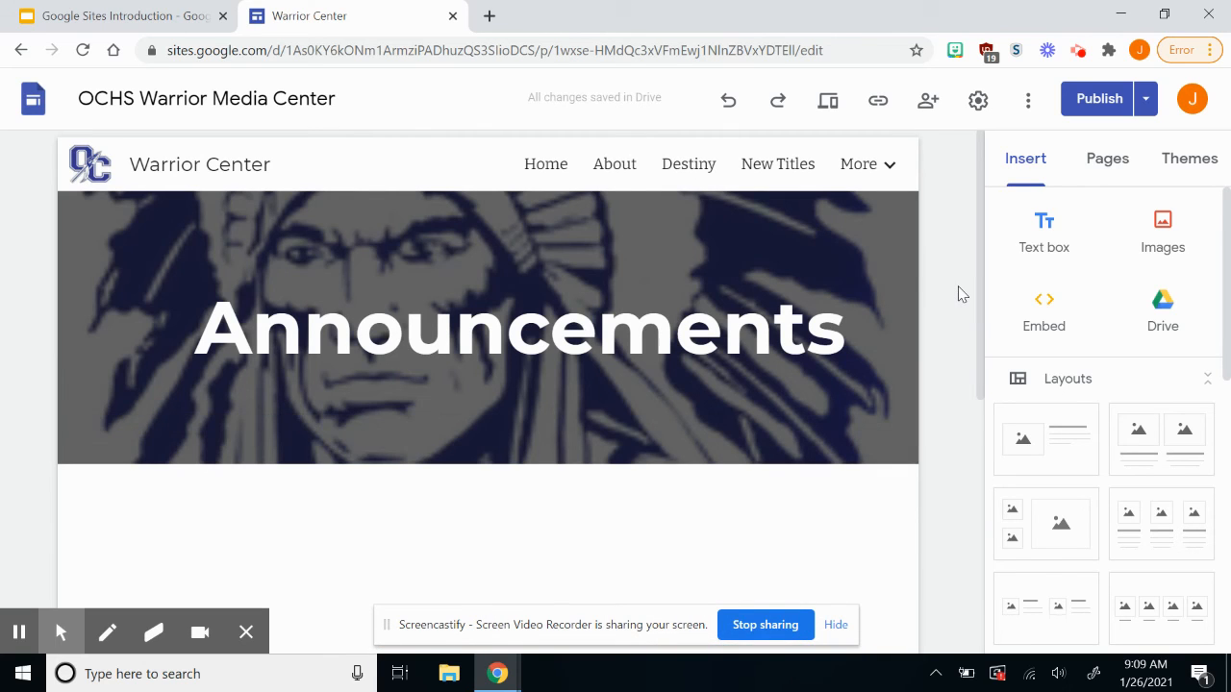
Look over the Announcements smore newsletter, then open Student Resources from the More menu.
{"action": "scroll", "coordinate": [959, 294], "scroll_direction": "down", "scroll_amount": 2}
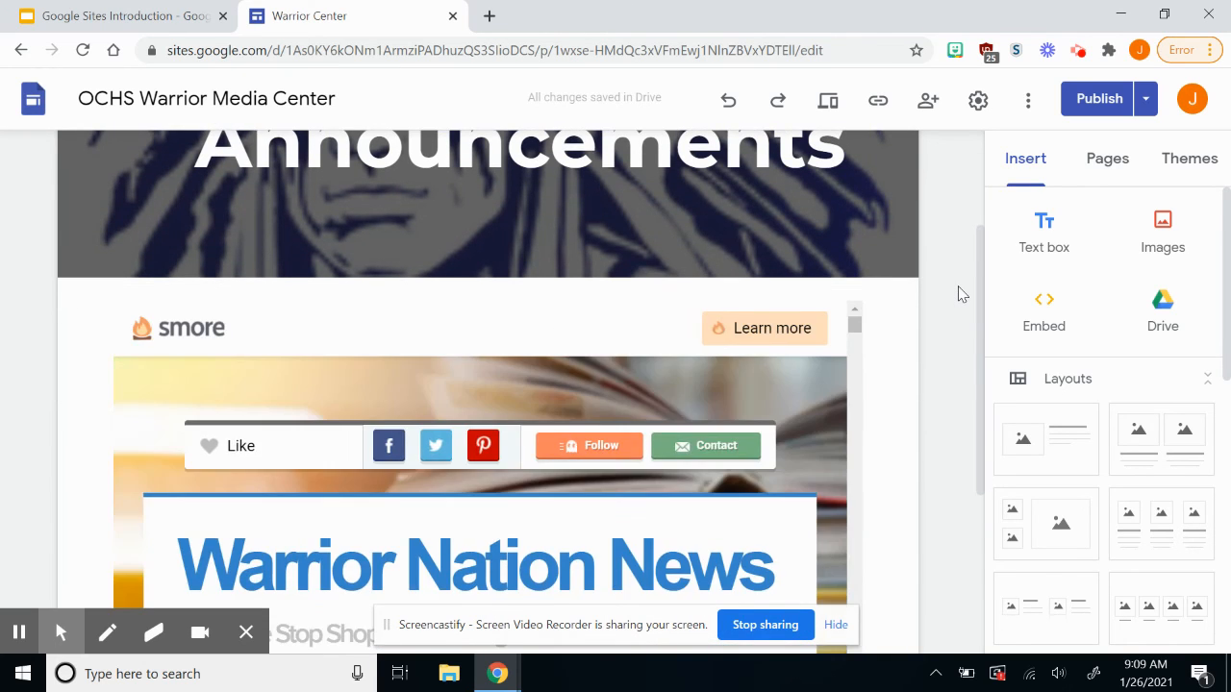
{"action": "scroll", "coordinate": [959, 293], "scroll_direction": "down", "scroll_amount": 2}
{"action": "left_click", "coordinate": [646, 342]}
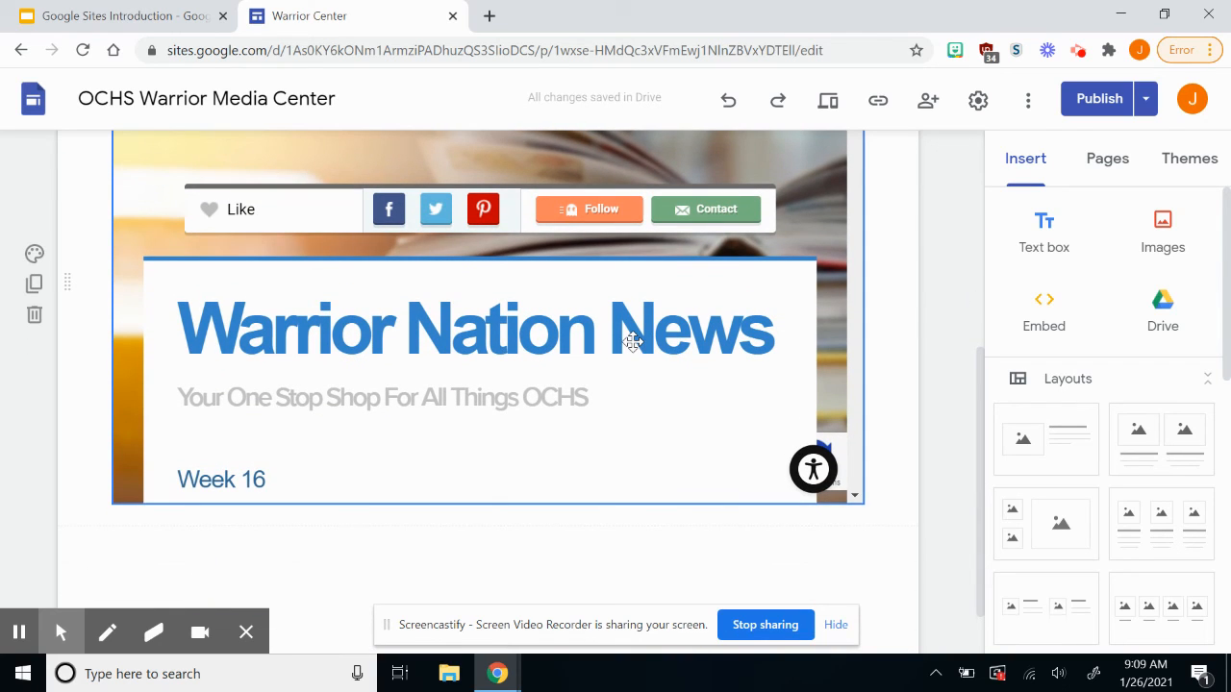
{"action": "scroll", "coordinate": [633, 342], "scroll_direction": "up", "scroll_amount": 1}
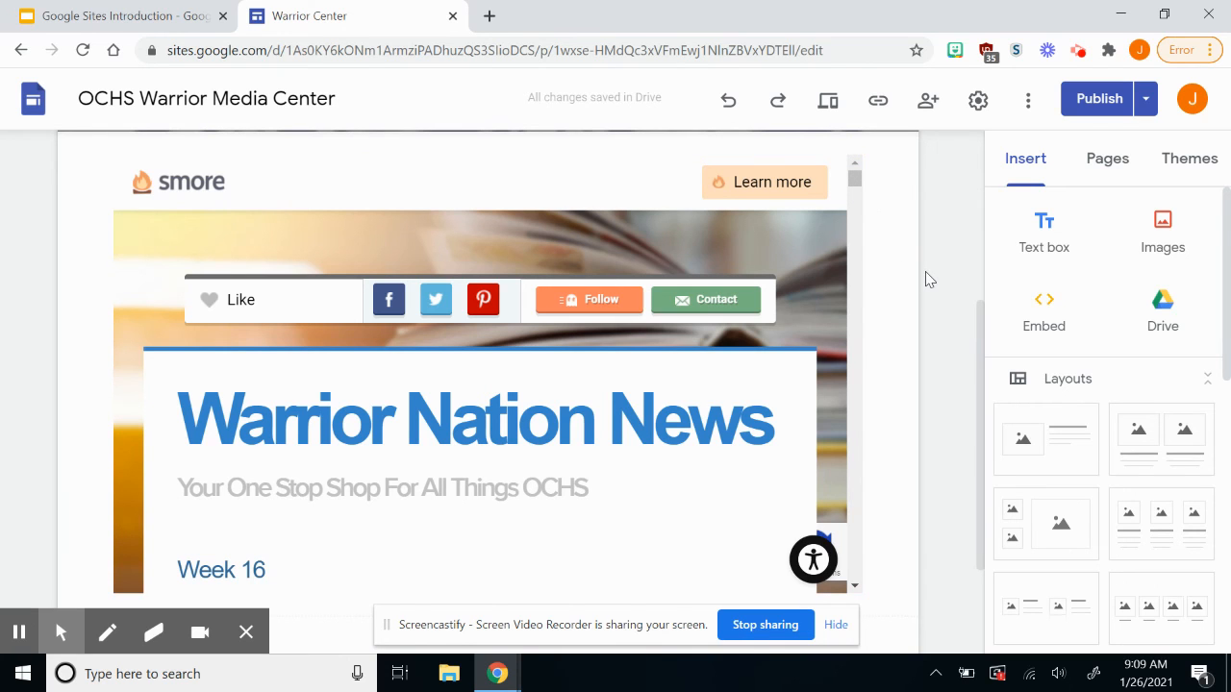
{"action": "scroll", "coordinate": [926, 278], "scroll_direction": "up", "scroll_amount": 3}
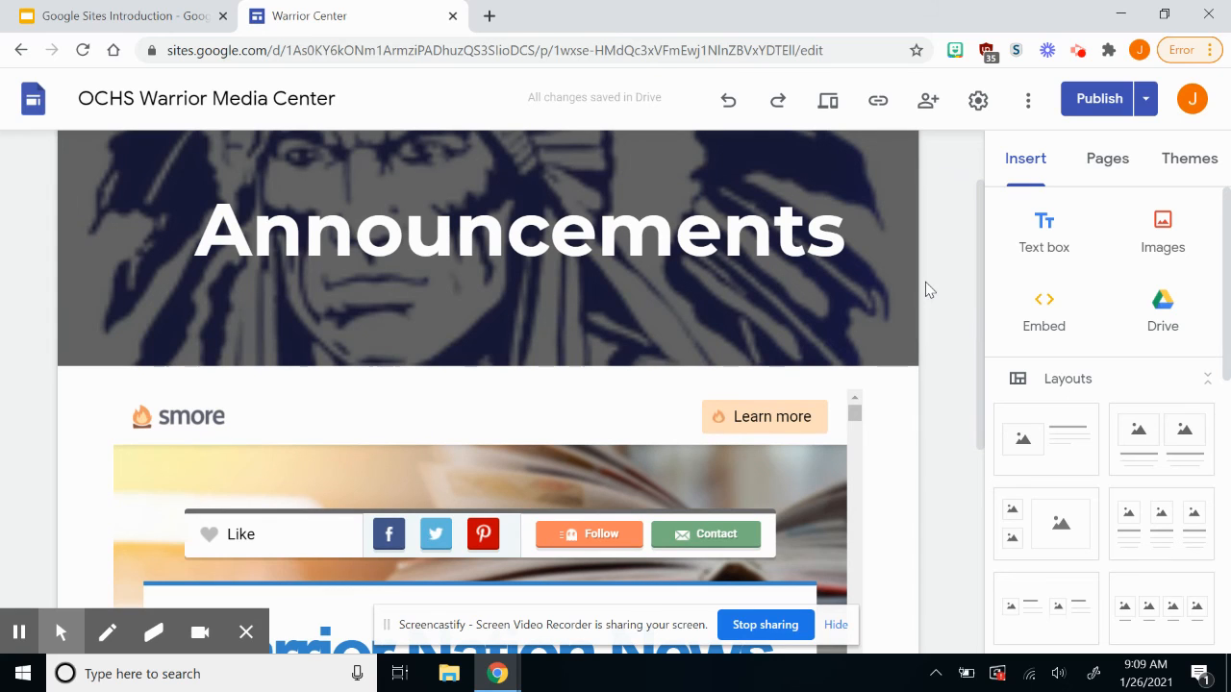
{"action": "scroll", "coordinate": [927, 288], "scroll_direction": "up", "scroll_amount": 1}
{"action": "mouse_move", "coordinate": [878, 177]}
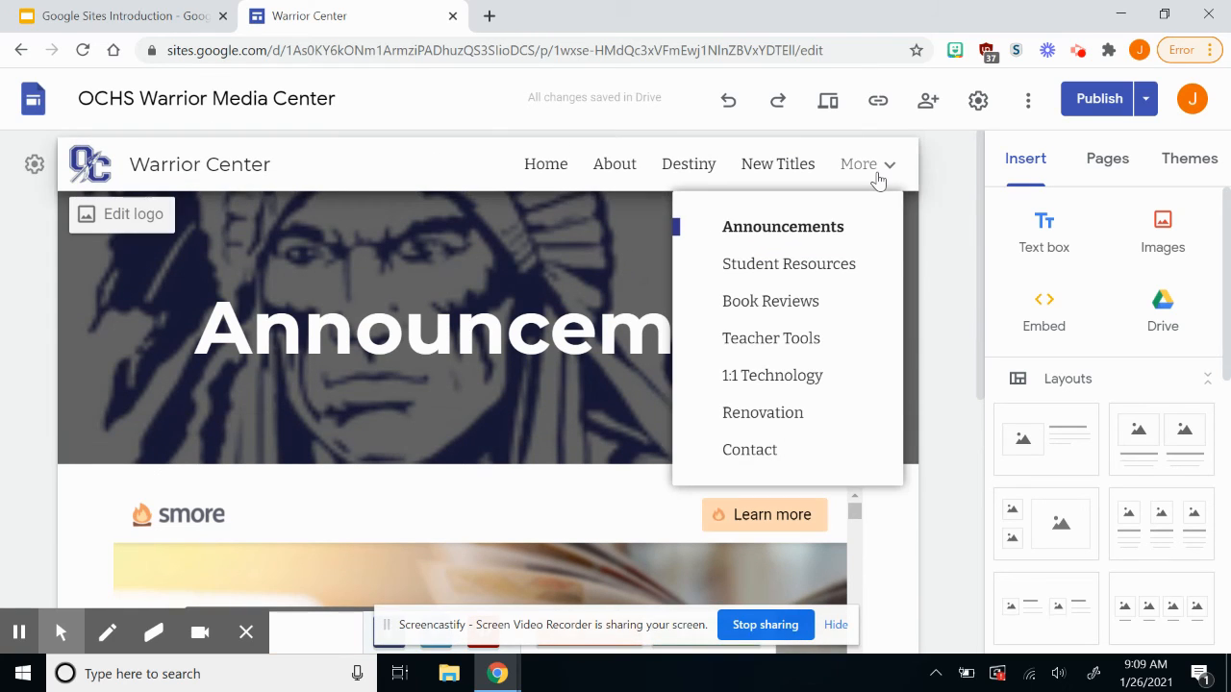
{"action": "left_click", "coordinate": [827, 273]}
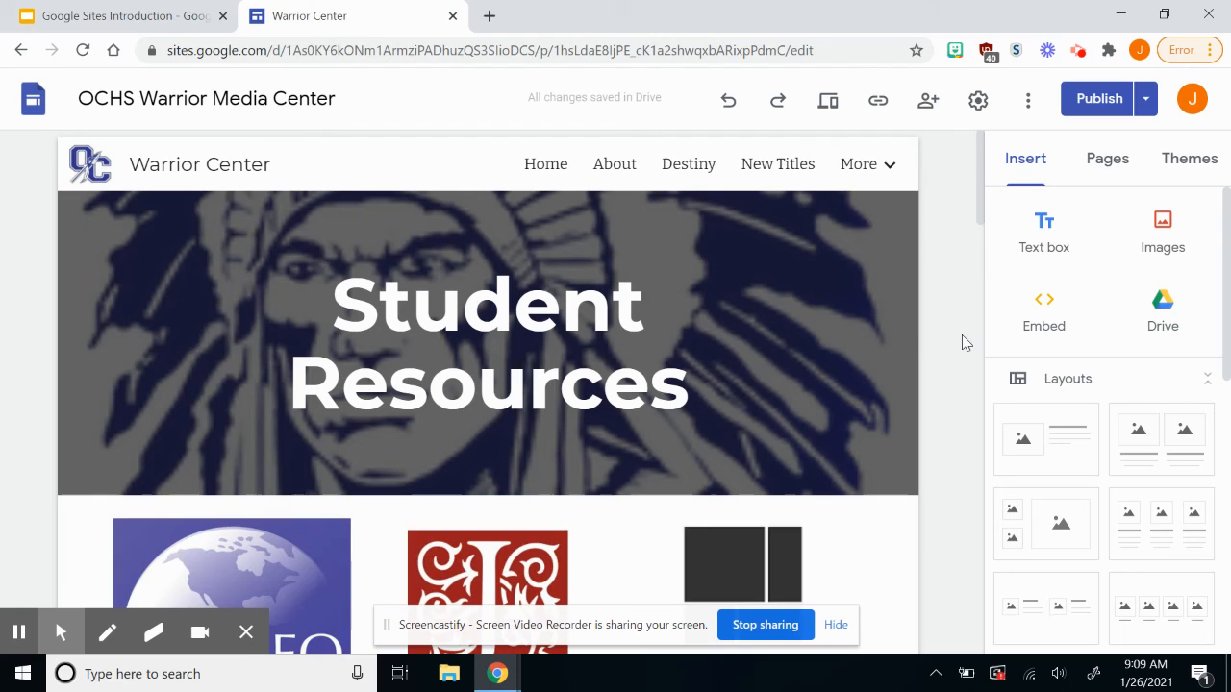
{"action": "scroll", "coordinate": [965, 343], "scroll_direction": "down", "scroll_amount": 1}
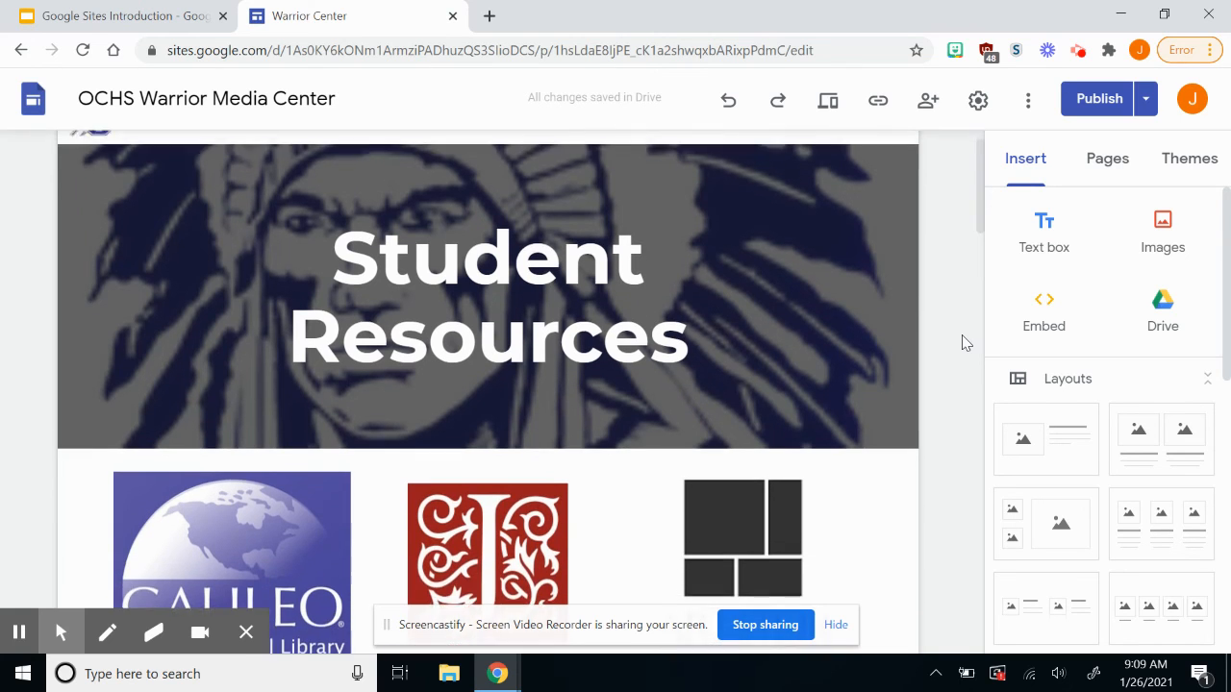
{"action": "scroll", "coordinate": [964, 343], "scroll_direction": "down", "scroll_amount": 3}
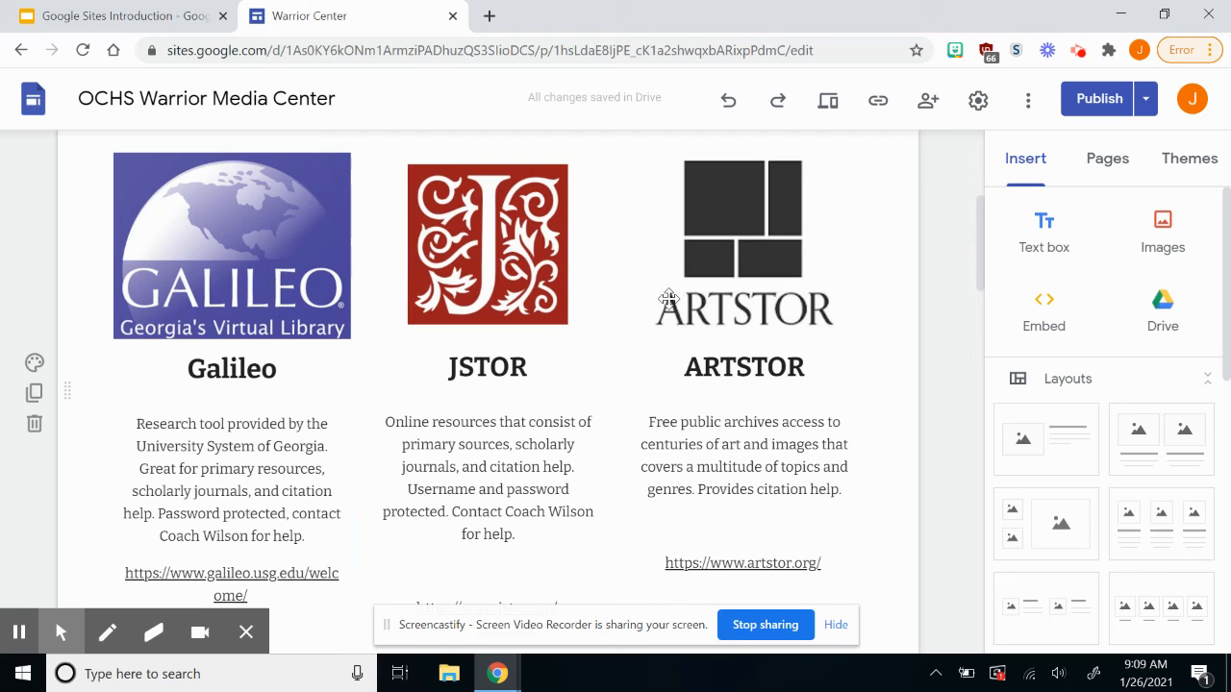
{"action": "scroll", "coordinate": [673, 298], "scroll_direction": "down", "scroll_amount": 2}
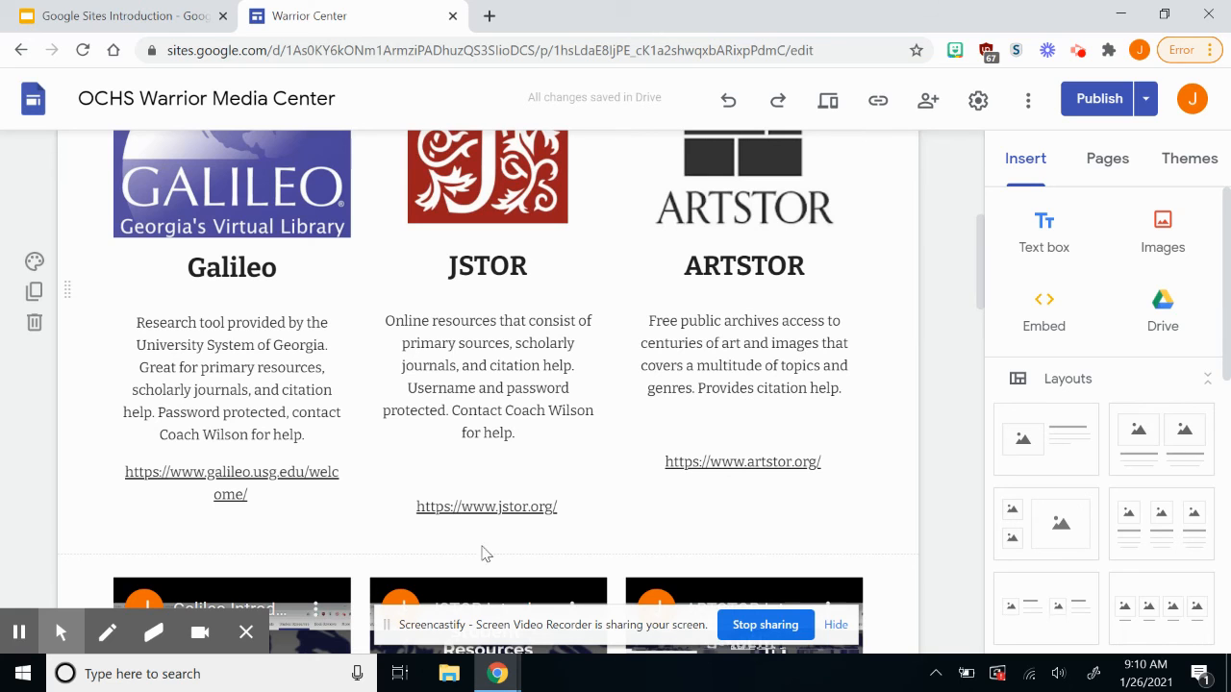
{"action": "scroll", "coordinate": [471, 552], "scroll_direction": "down", "scroll_amount": 1}
{"action": "scroll", "coordinate": [471, 555], "scroll_direction": "down", "scroll_amount": 3}
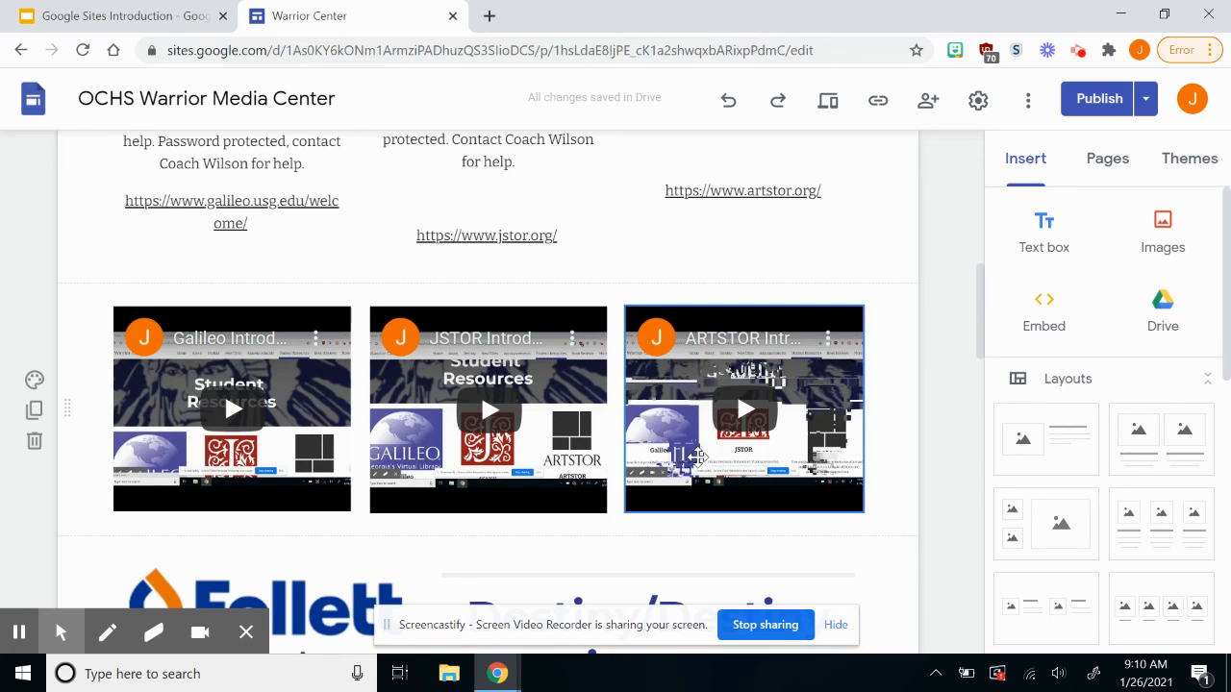
{"action": "scroll", "coordinate": [697, 459], "scroll_direction": "down", "scroll_amount": 4}
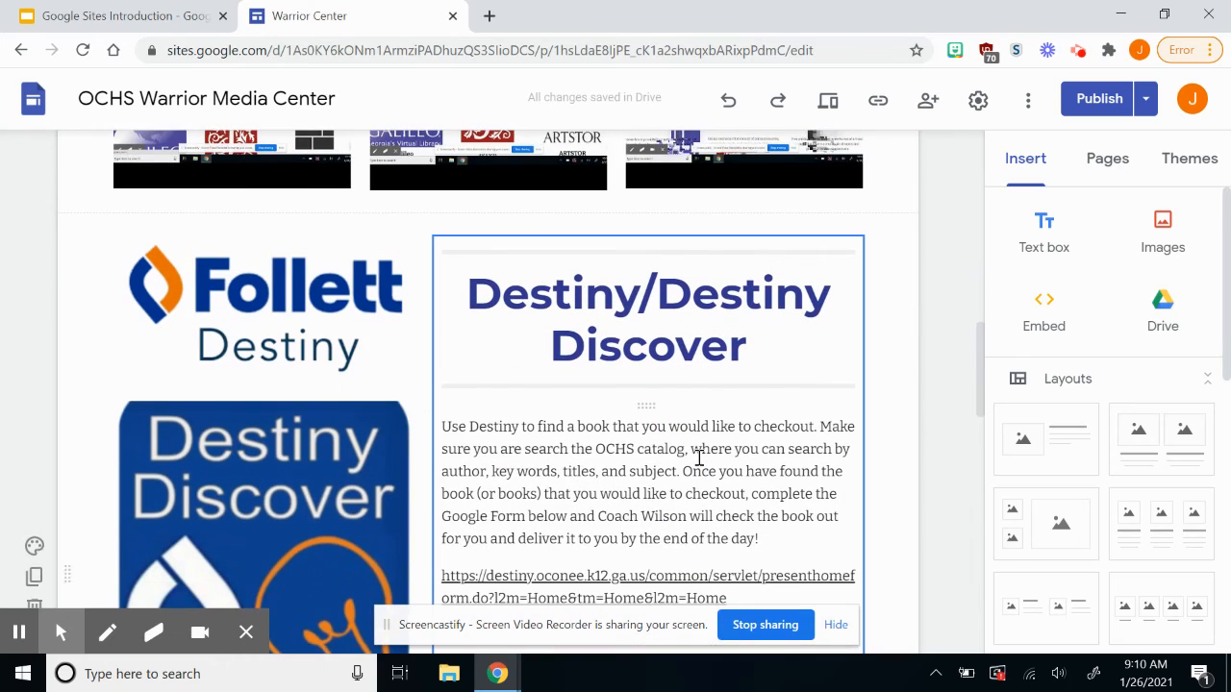
{"action": "scroll", "coordinate": [699, 459], "scroll_direction": "down", "scroll_amount": 1}
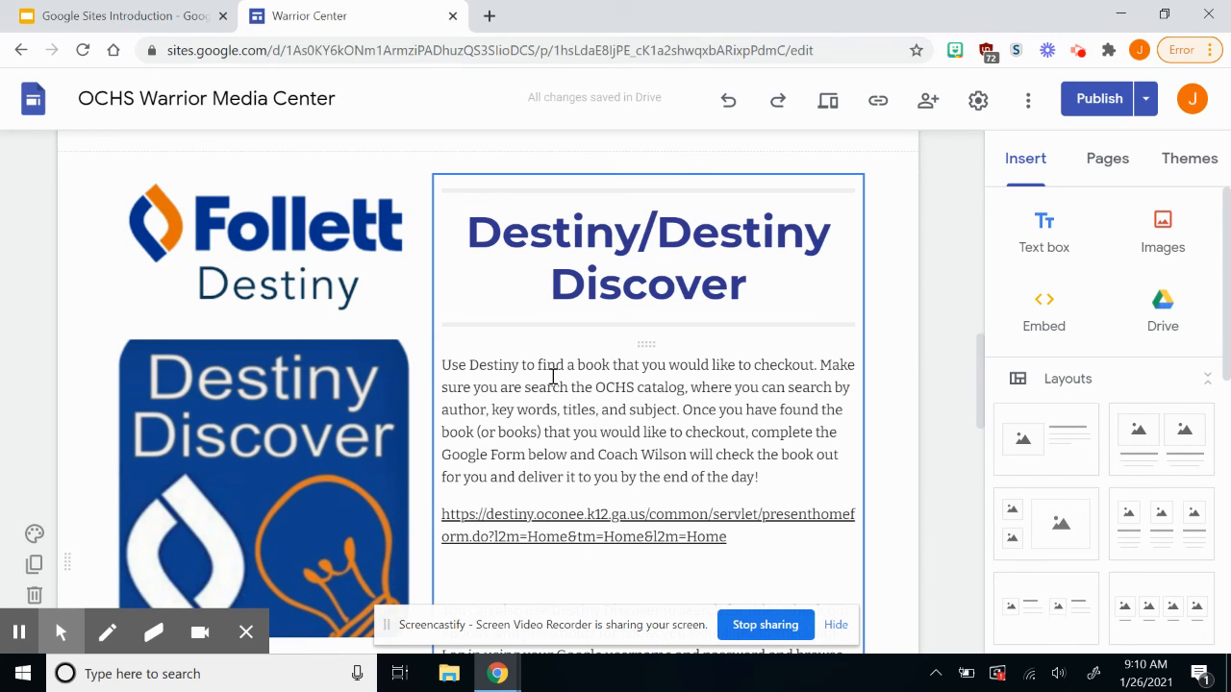
{"action": "scroll", "coordinate": [553, 377], "scroll_direction": "down", "scroll_amount": 2}
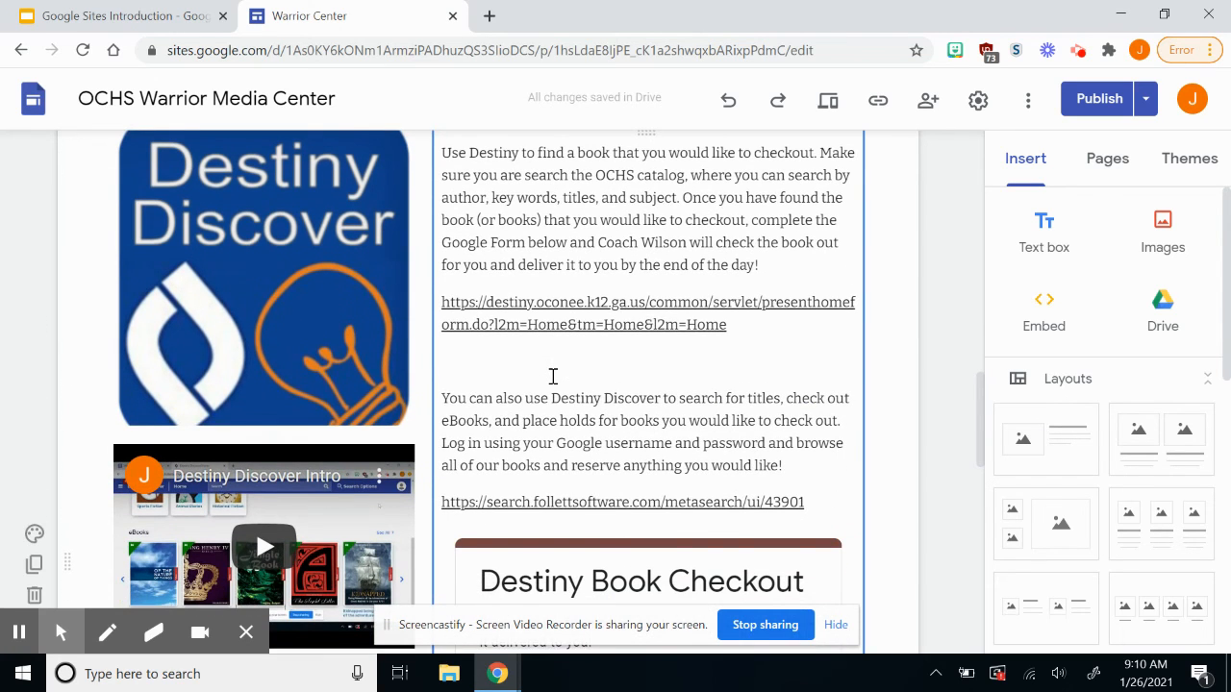
{"action": "scroll", "coordinate": [553, 376], "scroll_direction": "up", "scroll_amount": 3}
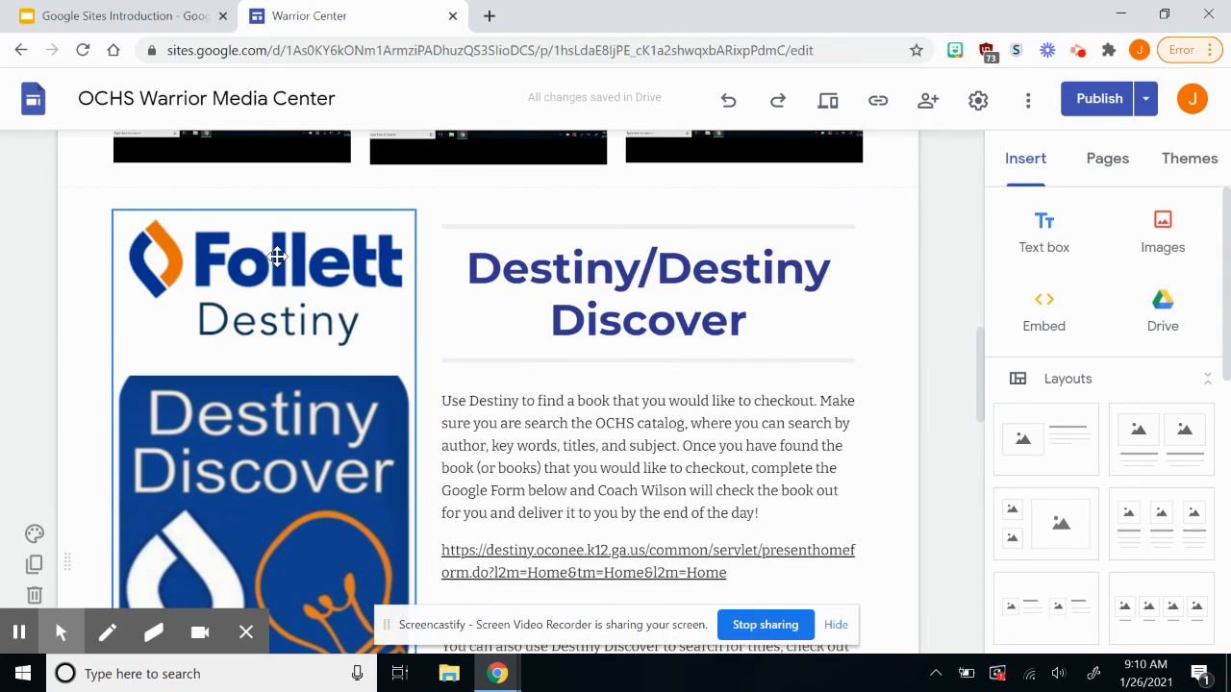
{"action": "scroll", "coordinate": [277, 267], "scroll_direction": "down", "scroll_amount": 3}
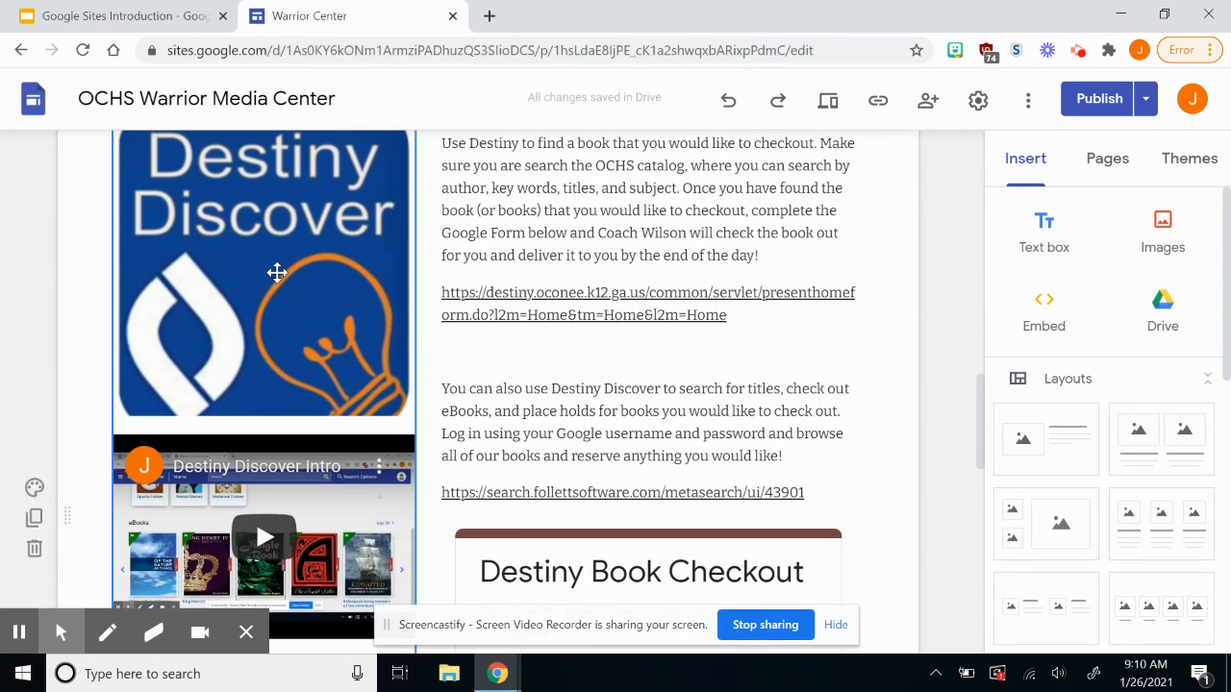
{"action": "scroll", "coordinate": [277, 273], "scroll_direction": "down", "scroll_amount": 3}
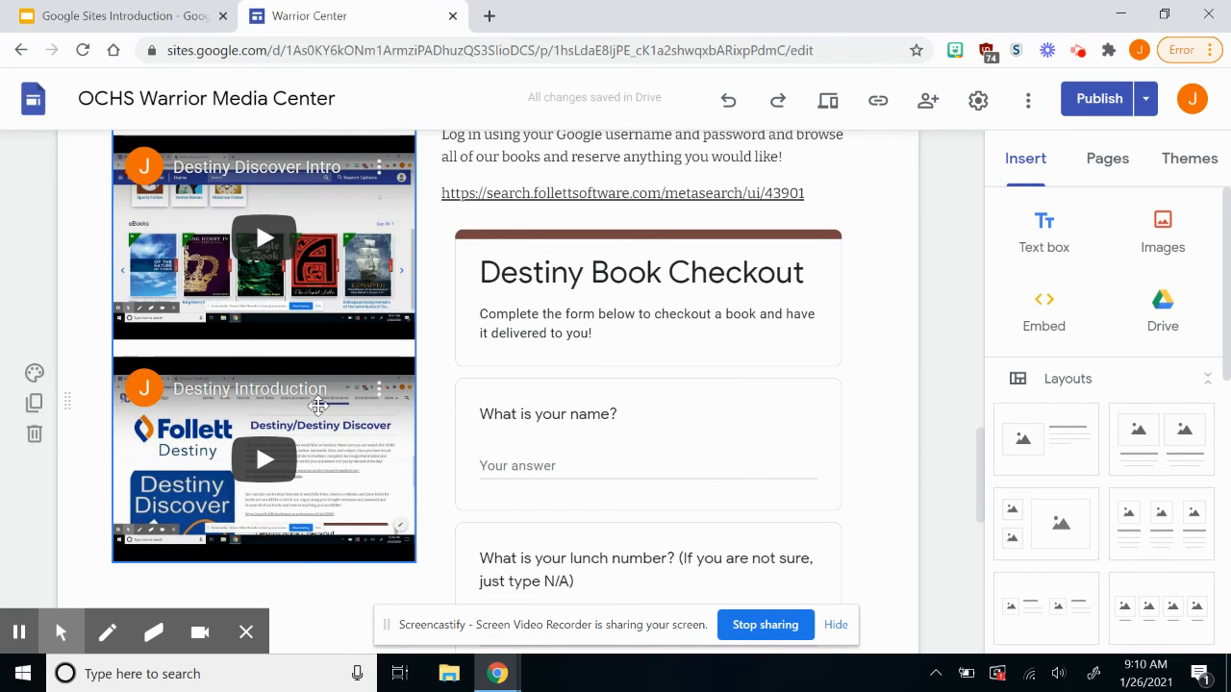
{"action": "scroll", "coordinate": [269, 313], "scroll_direction": "up", "scroll_amount": 6}
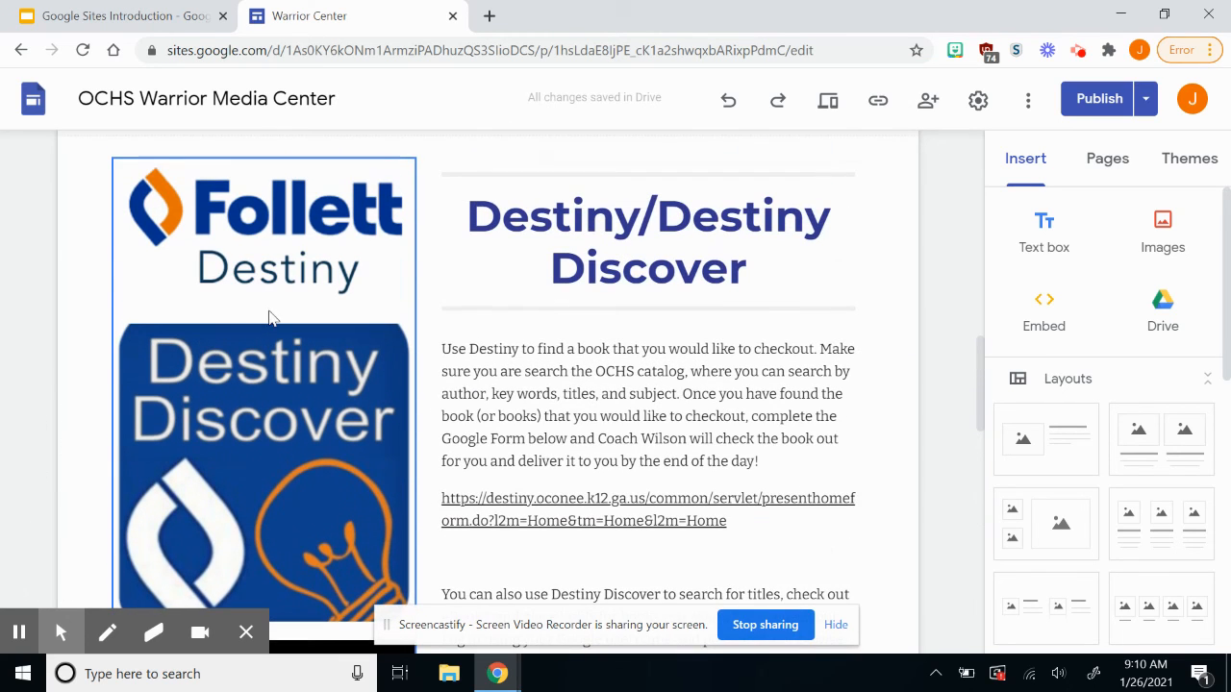
{"action": "scroll", "coordinate": [583, 357], "scroll_direction": "down", "scroll_amount": 3}
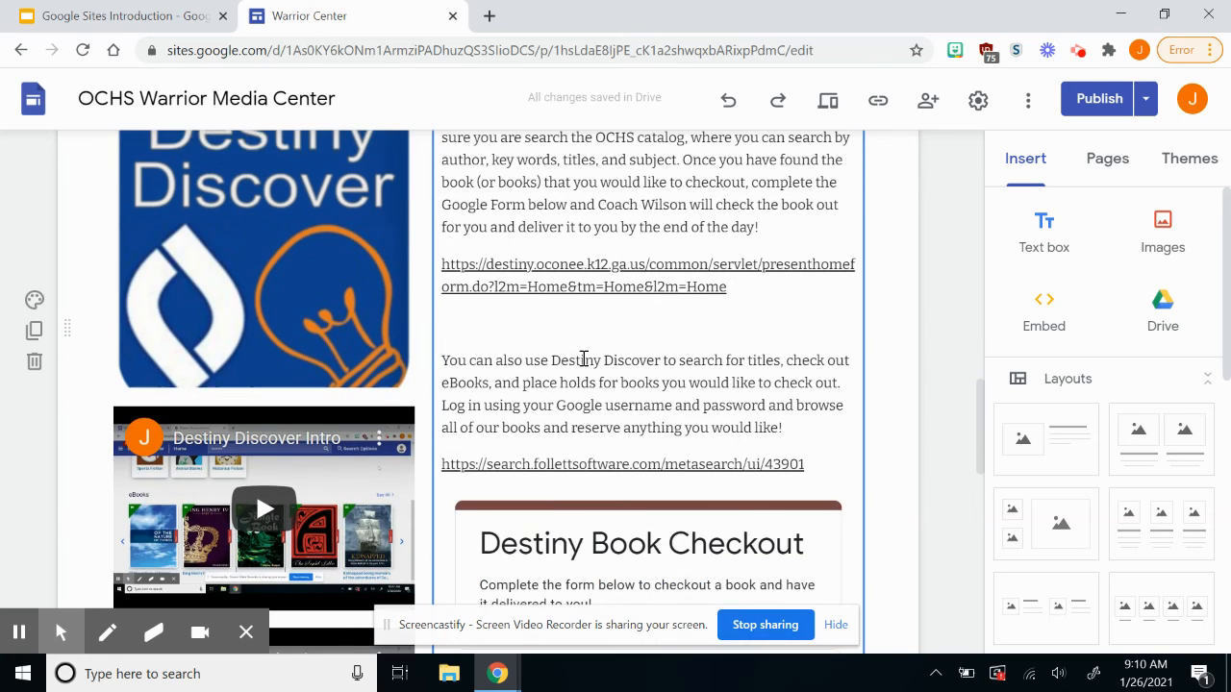
{"action": "scroll", "coordinate": [583, 358], "scroll_direction": "down", "scroll_amount": 3}
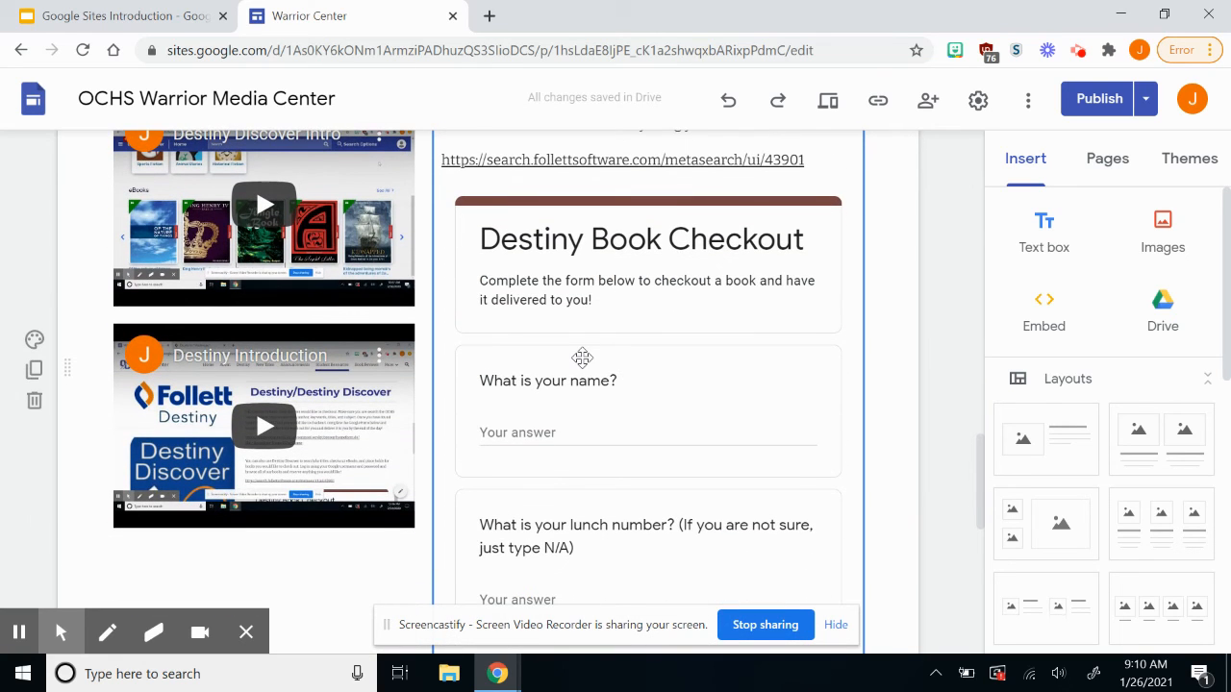
{"action": "scroll", "coordinate": [583, 357], "scroll_direction": "down", "scroll_amount": 2}
{"action": "scroll", "coordinate": [583, 358], "scroll_direction": "up", "scroll_amount": 1}
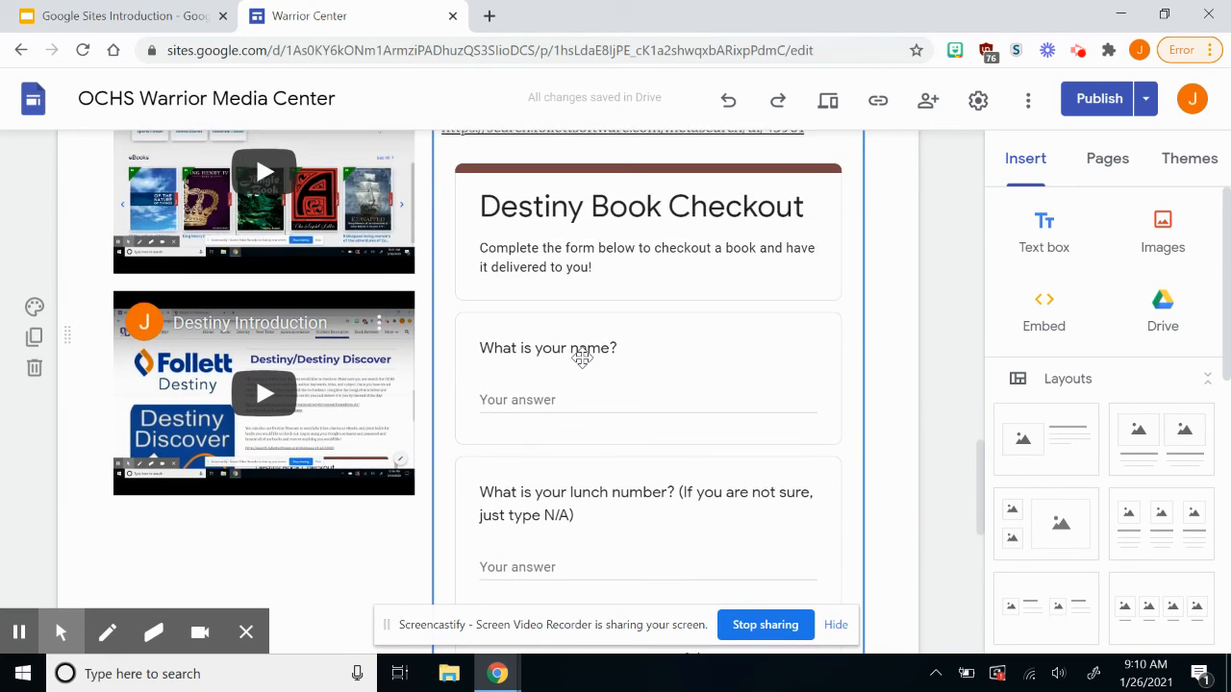
{"action": "scroll", "coordinate": [583, 358], "scroll_direction": "down", "scroll_amount": 2}
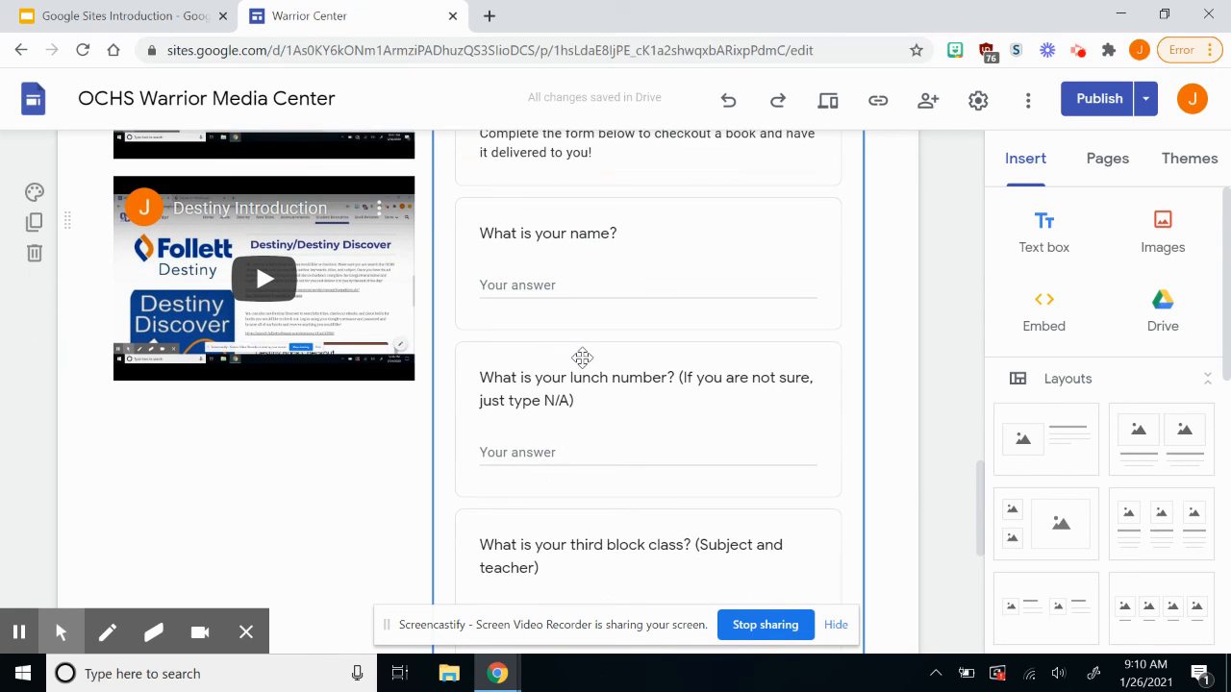
{"action": "scroll", "coordinate": [583, 358], "scroll_direction": "down", "scroll_amount": 2}
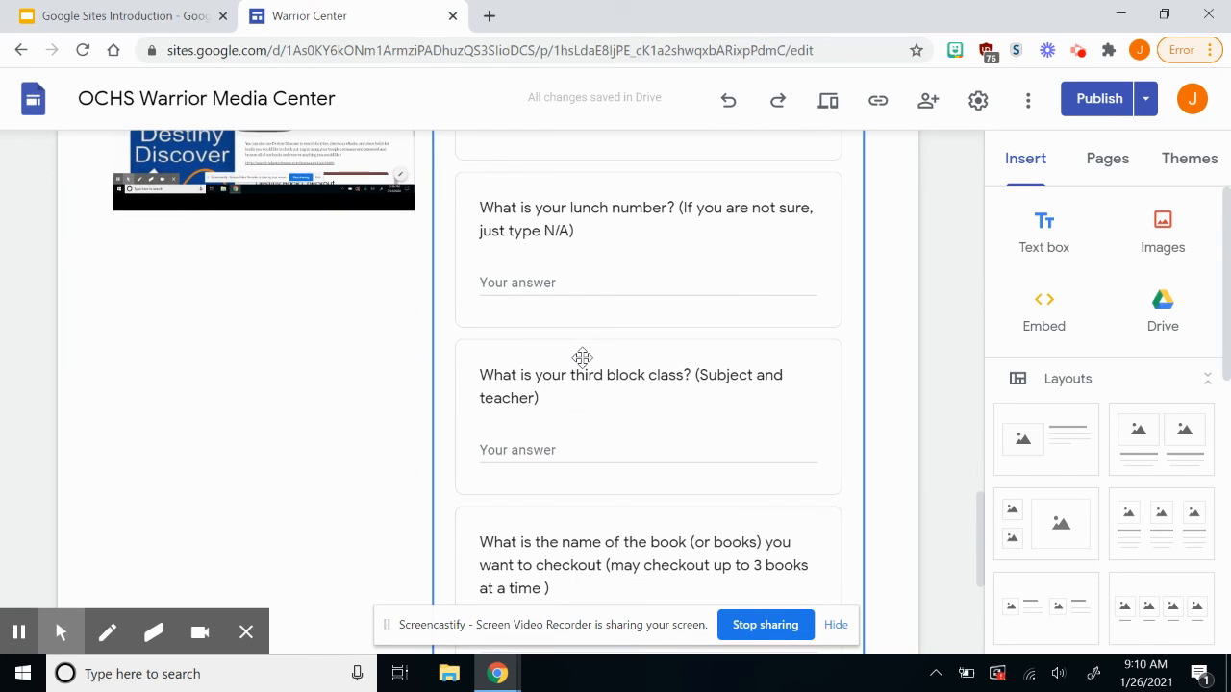
{"action": "scroll", "coordinate": [583, 358], "scroll_direction": "down", "scroll_amount": 1}
Browse the Google Forms available to embed, then close the list without inserting any form.
{"action": "scroll", "coordinate": [1051, 394], "scroll_direction": "down", "scroll_amount": 5}
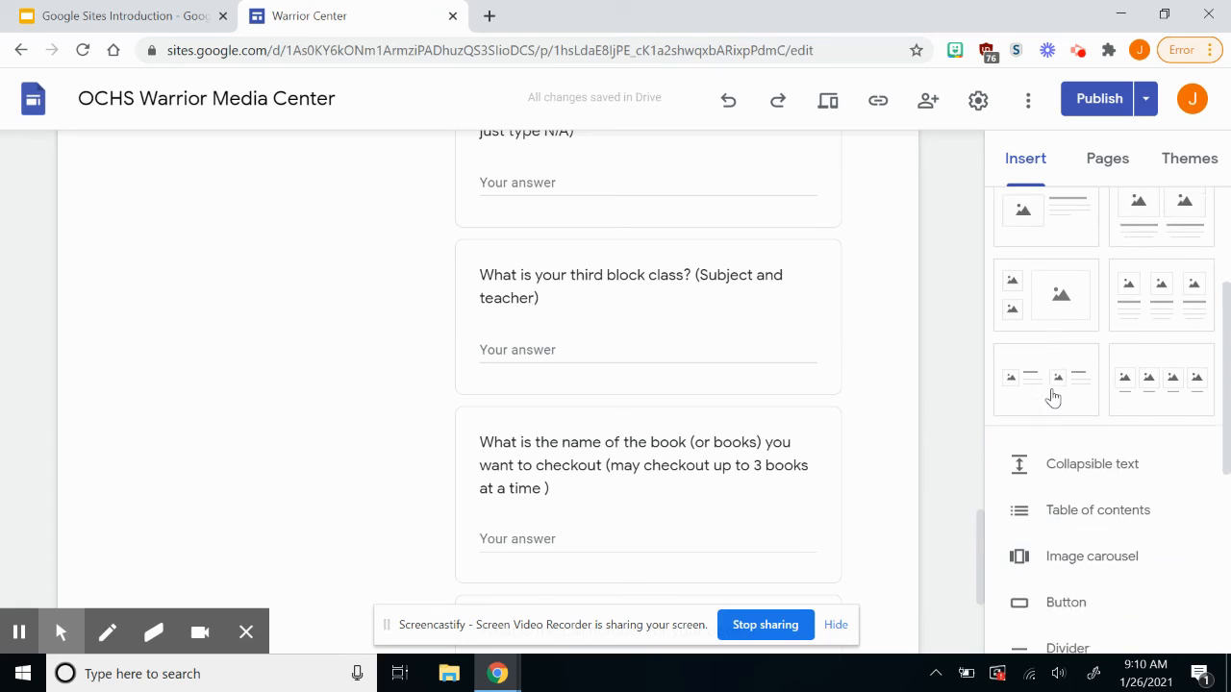
{"action": "scroll", "coordinate": [1054, 397], "scroll_direction": "down", "scroll_amount": 2}
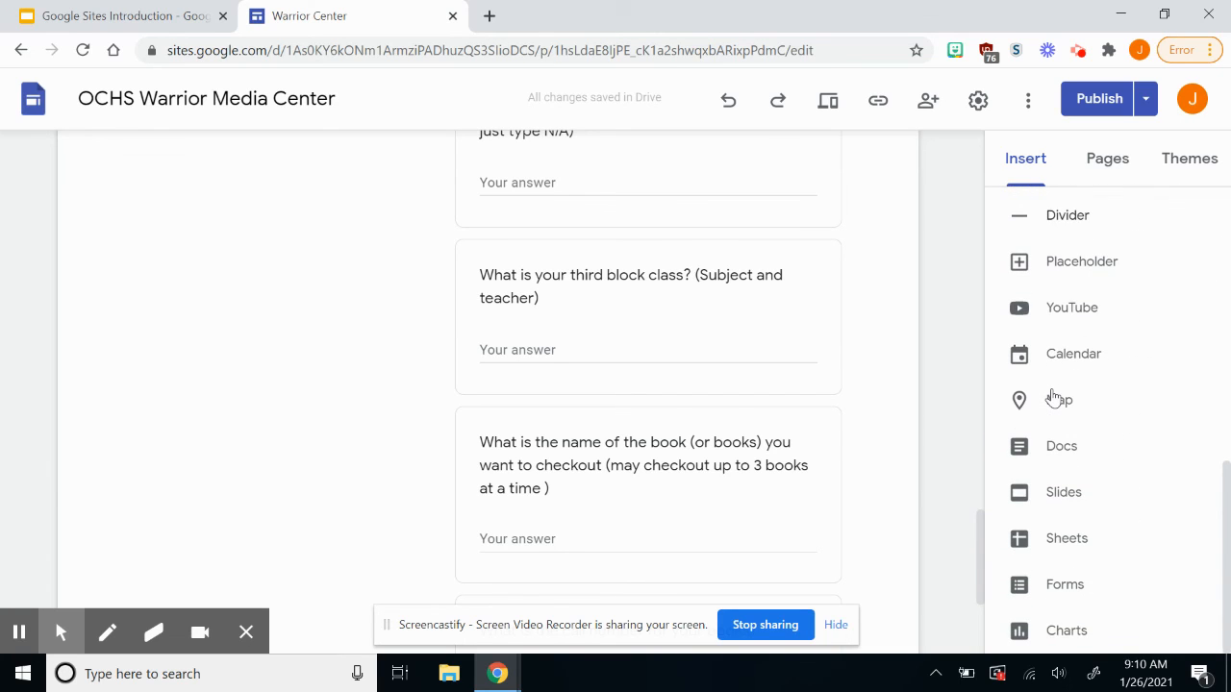
{"action": "left_click", "coordinate": [1072, 594]}
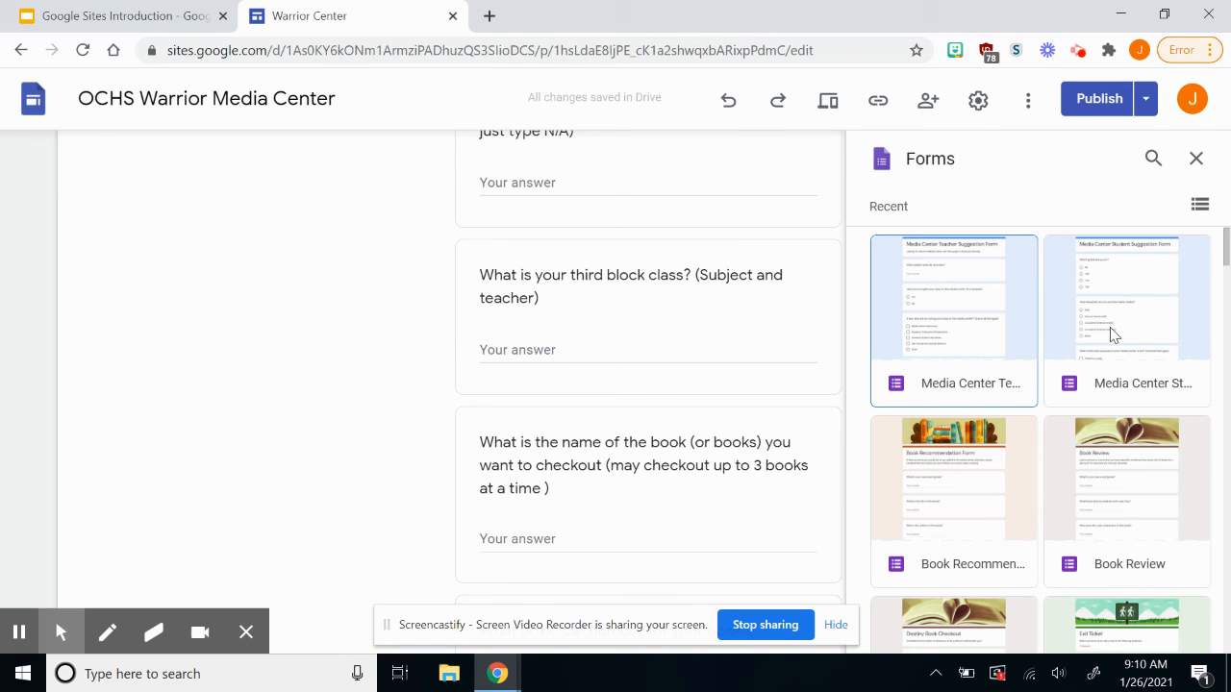
{"action": "scroll", "coordinate": [1111, 334], "scroll_direction": "down", "scroll_amount": 2}
{"action": "scroll", "coordinate": [1111, 334], "scroll_direction": "up", "scroll_amount": 2}
{"action": "left_click", "coordinate": [1194, 157]}
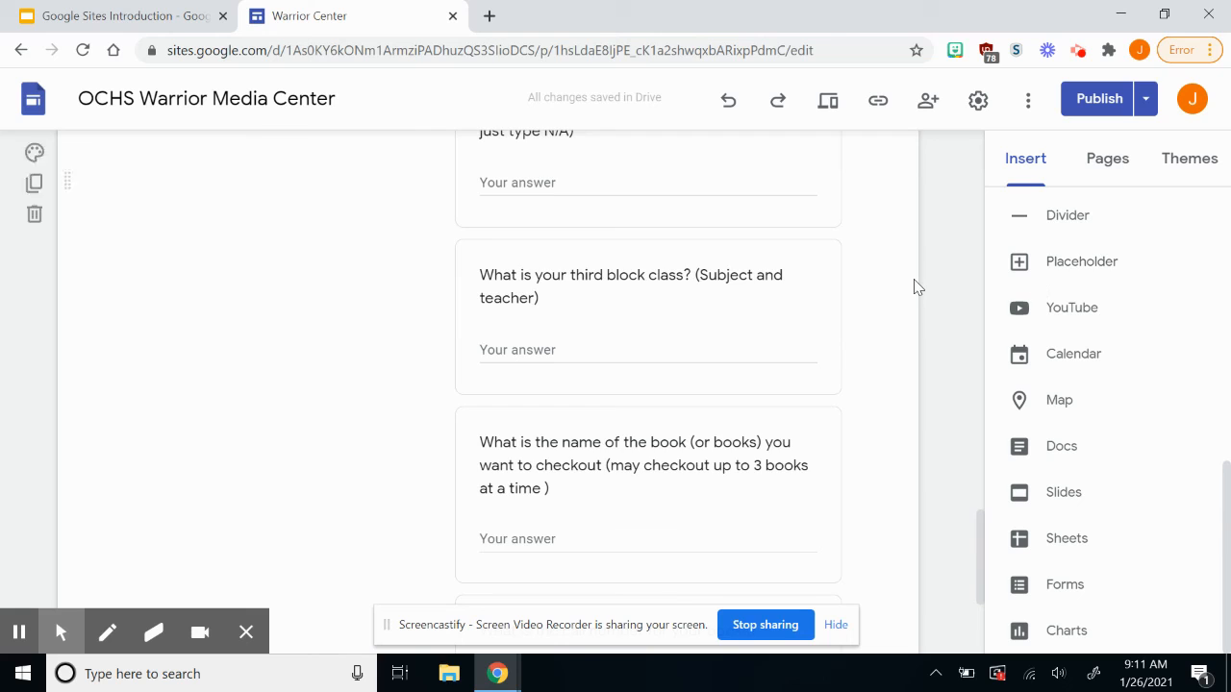
{"action": "scroll", "coordinate": [916, 287], "scroll_direction": "up", "scroll_amount": 15}
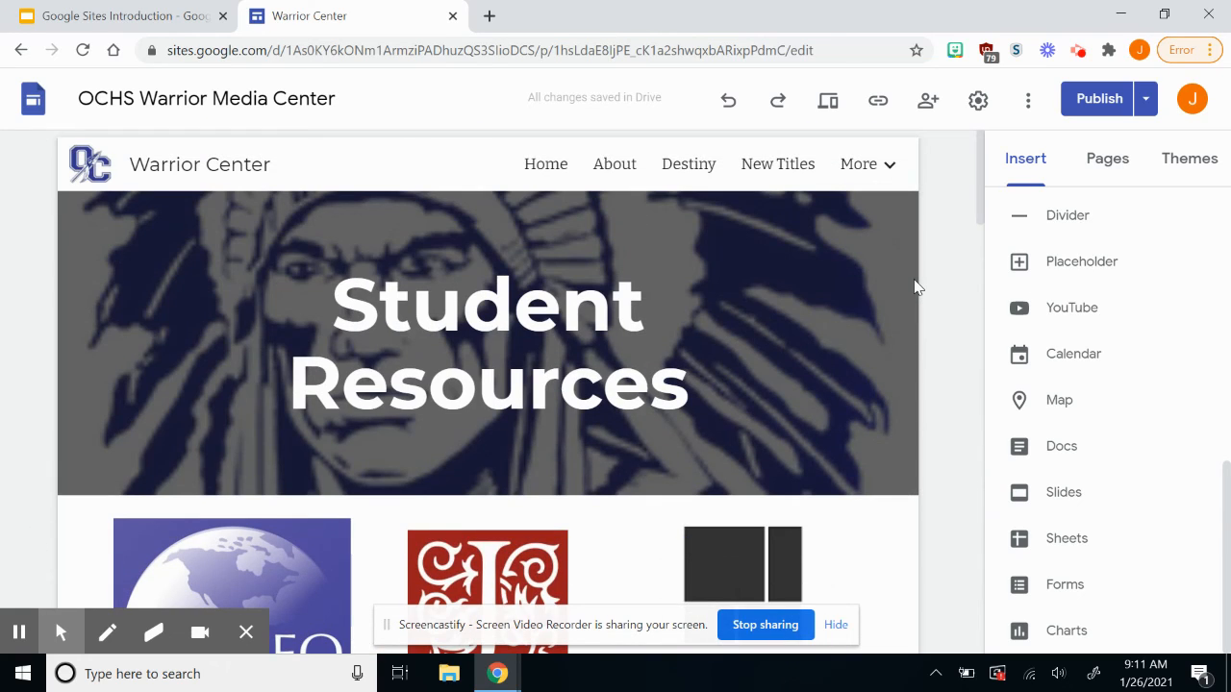
Back in the Google Sites Introduction deck, present slide 3, Contact Information, full screen.
{"action": "left_click", "coordinate": [133, 12]}
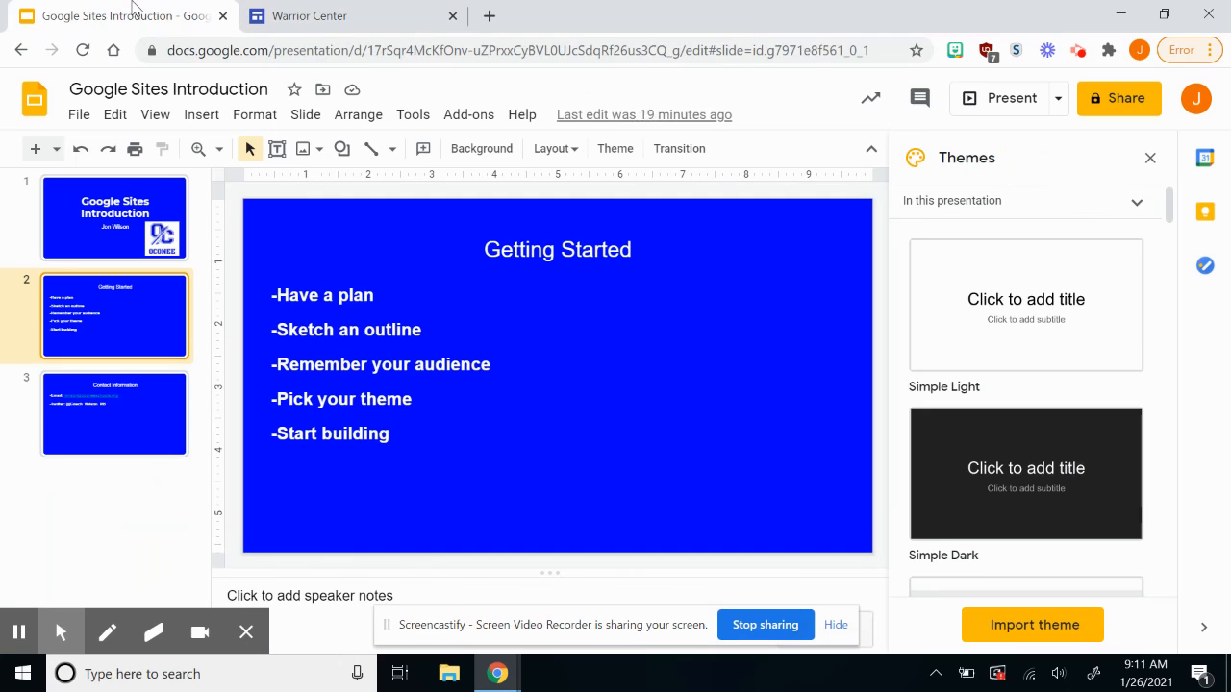
{"action": "left_click", "coordinate": [137, 455]}
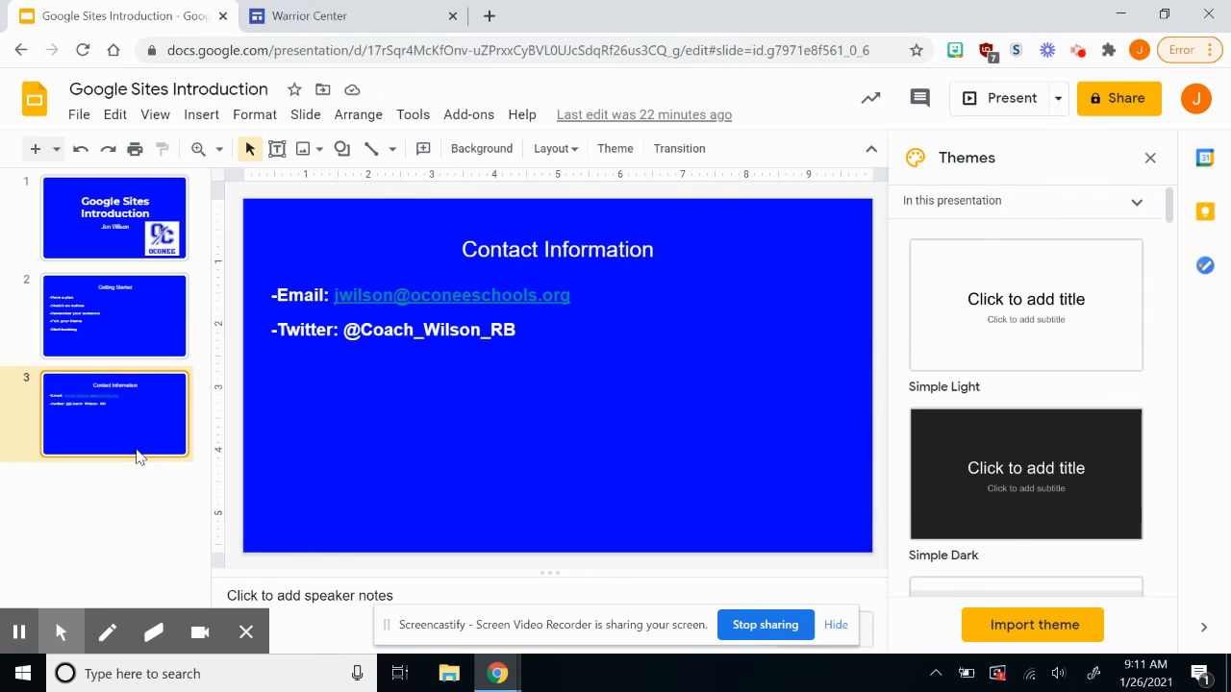
{"action": "left_click", "coordinate": [1005, 98]}
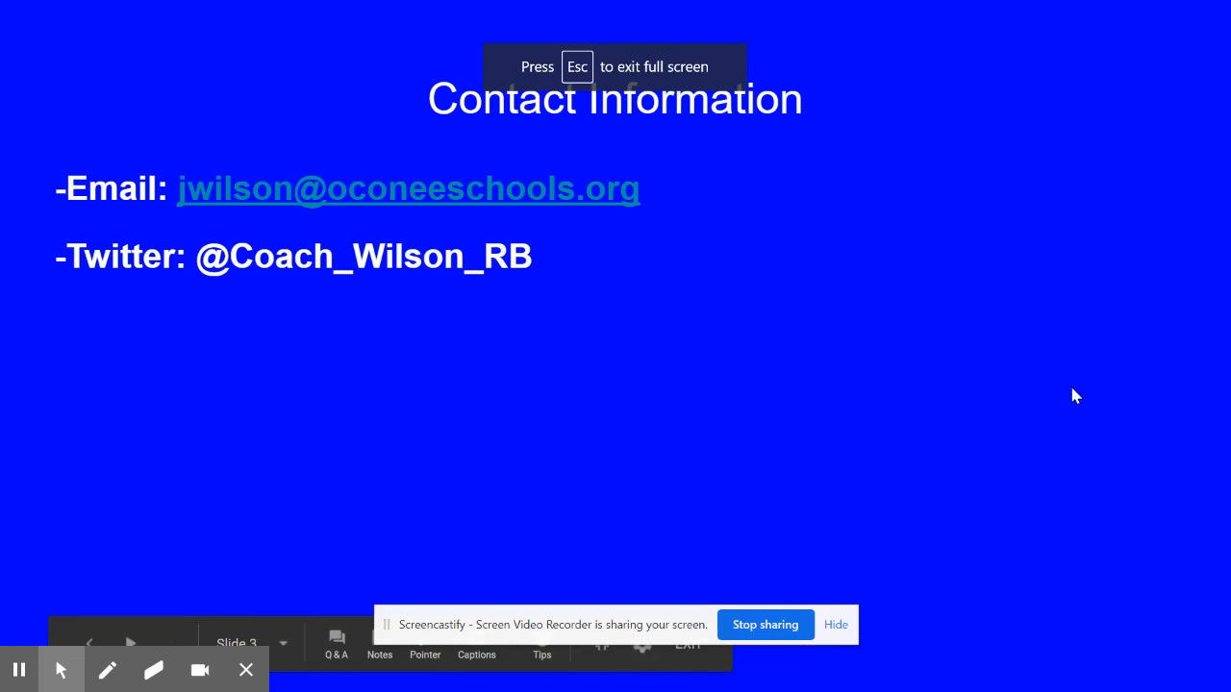